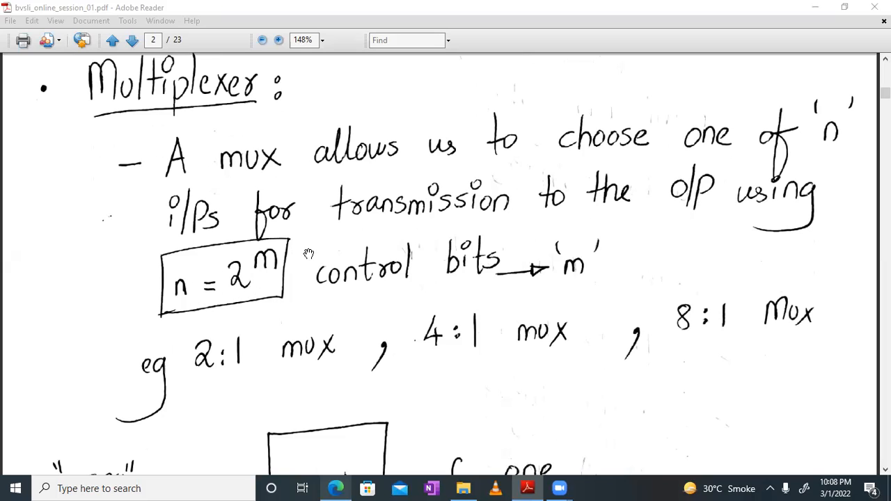
# Review the multiplexer definition, the n:1 block diagram and the 2:1 mux block diagram in the PDF notes
pyautogui.scroll(-5, 297, 346)
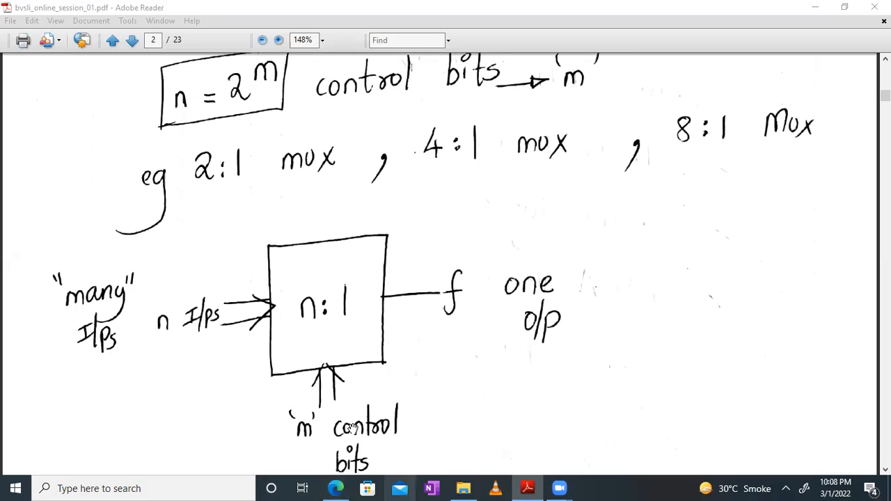
pyautogui.scroll(2, 407, 216)
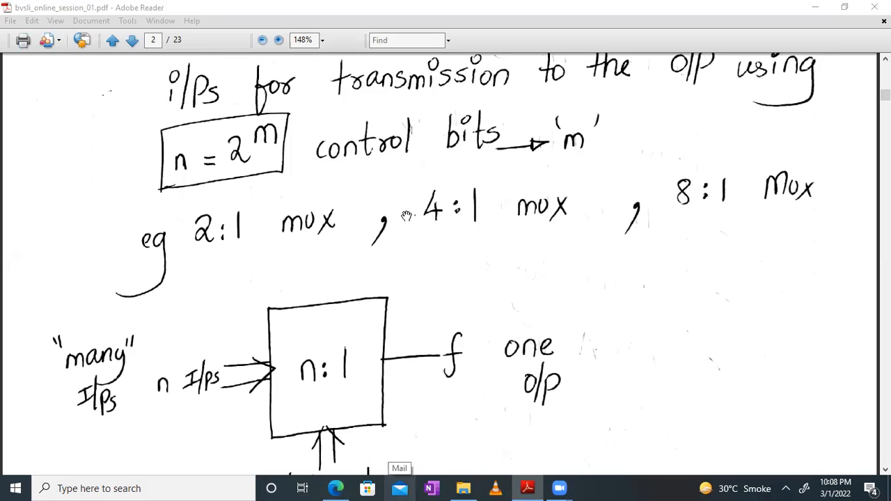
pyautogui.scroll(-6, 423, 303)
pyautogui.scroll(-15, 425, 305)
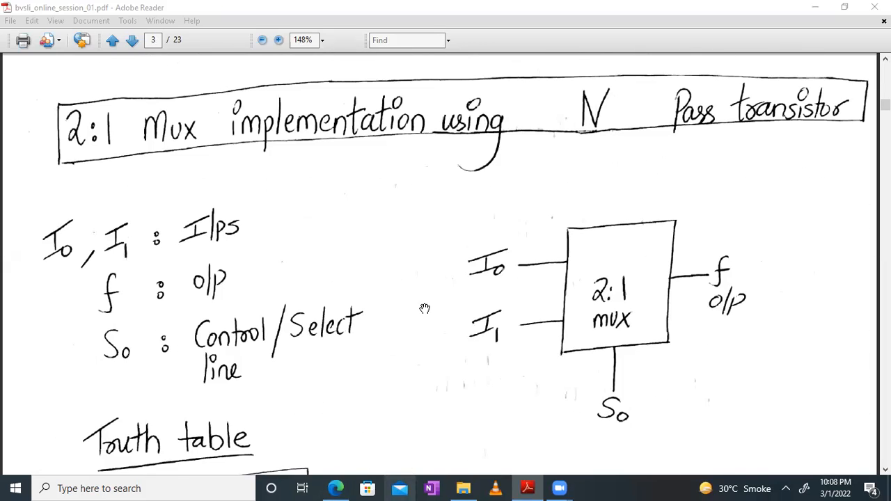
pyautogui.scroll(1, 404, 241)
pyautogui.scroll(-2, 404, 243)
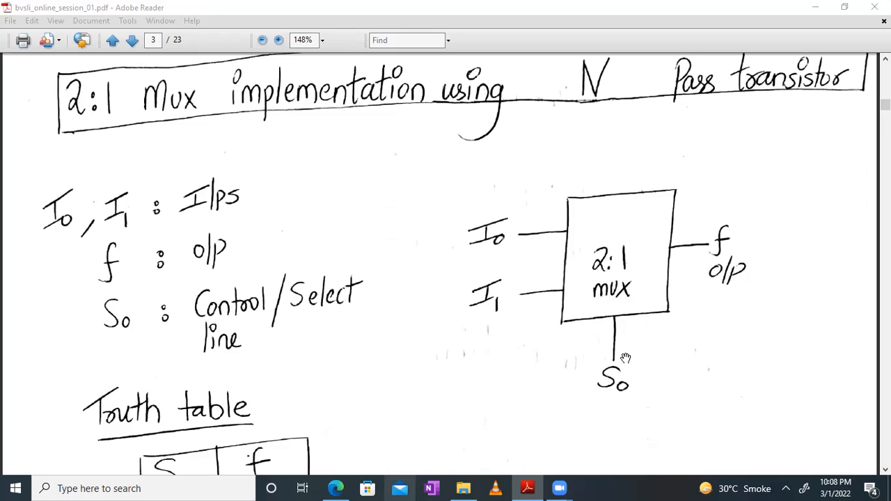
# Examine the 2:1 mux truth table, its output expression and the N pass transistor circuit in the notes
pyautogui.scroll(-5, 358, 330)
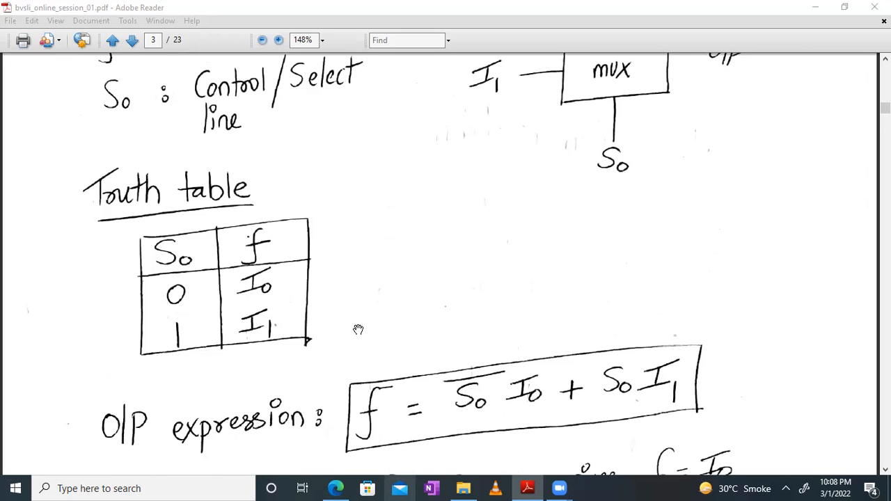
pyautogui.scroll(2, 410, 263)
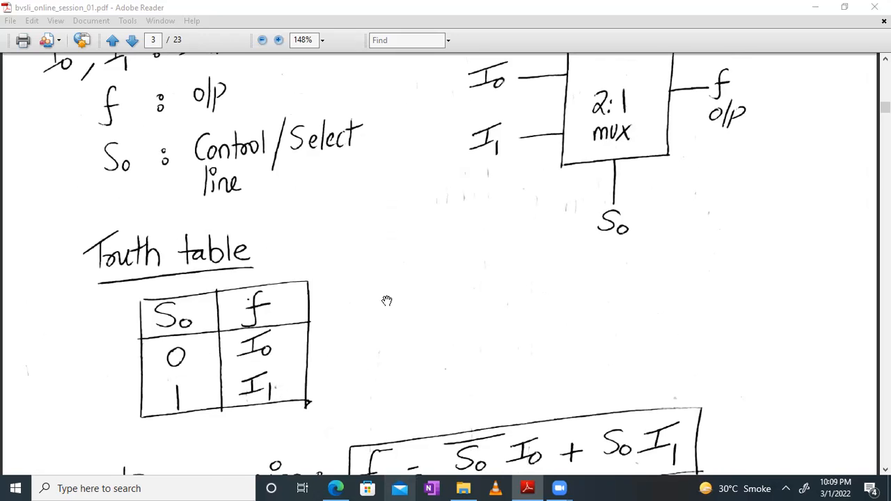
pyautogui.scroll(-3, 386, 300)
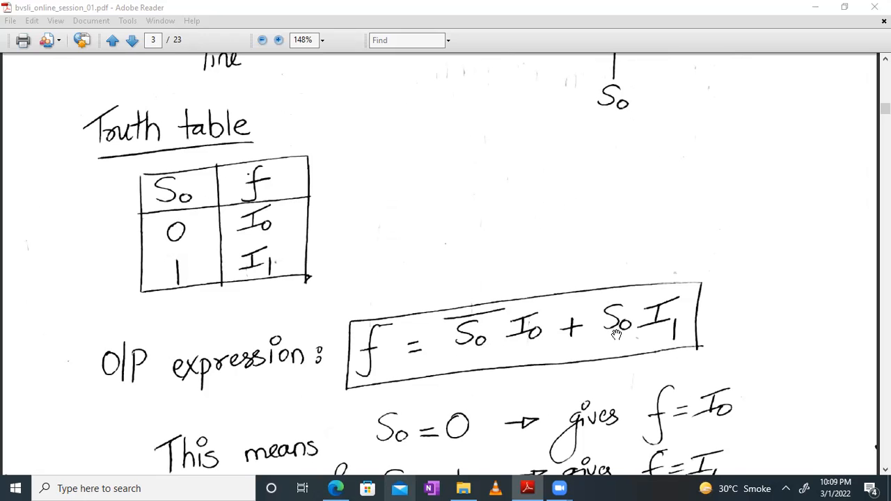
pyautogui.scroll(-5, 731, 327)
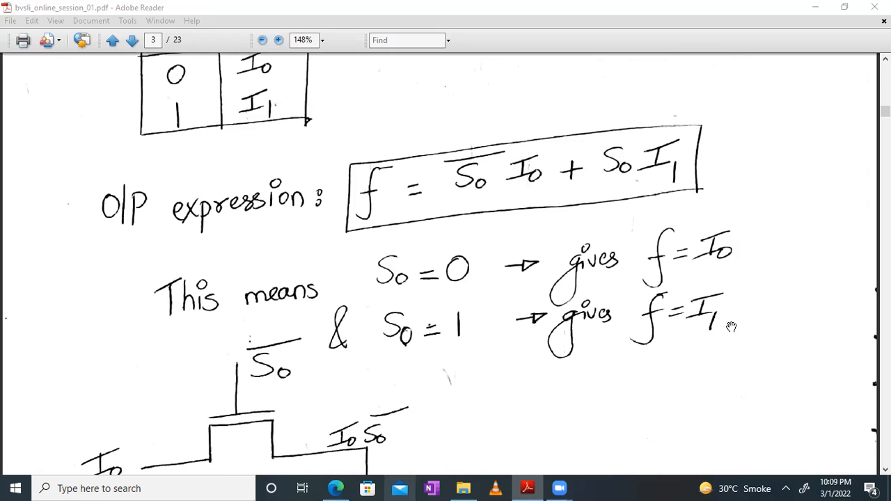
pyautogui.scroll(1, 731, 326)
pyautogui.scroll(3, 731, 326)
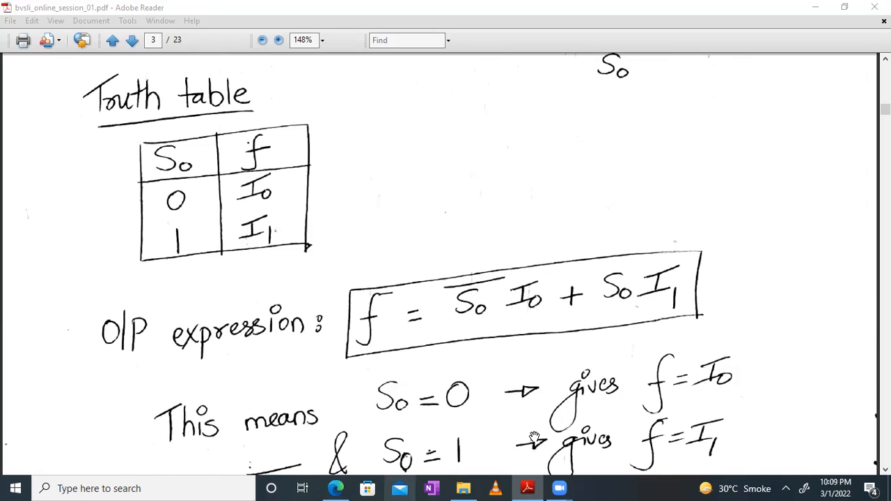
pyautogui.scroll(-9, 753, 430)
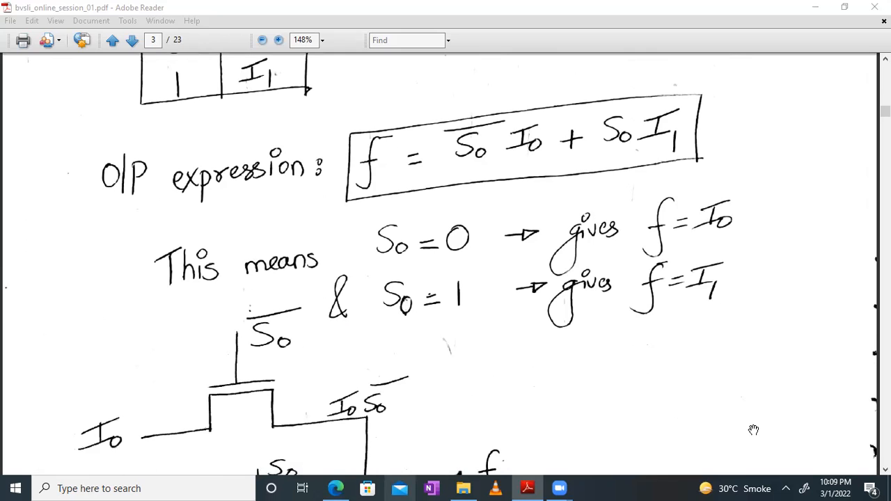
pyautogui.scroll(-3, 495, 387)
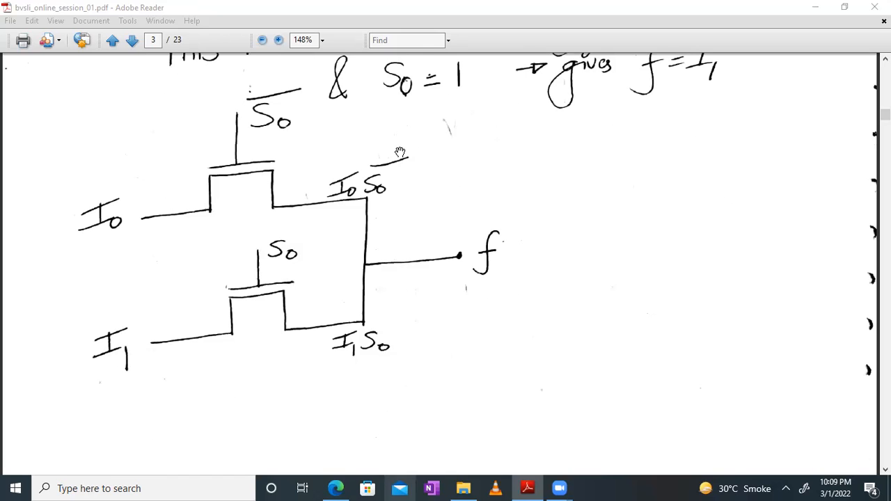
# Arrange the Custom Compiler browser window and the PDF notes side by side, giving the browser the wider share of the screen
pyautogui.click(843, 7)
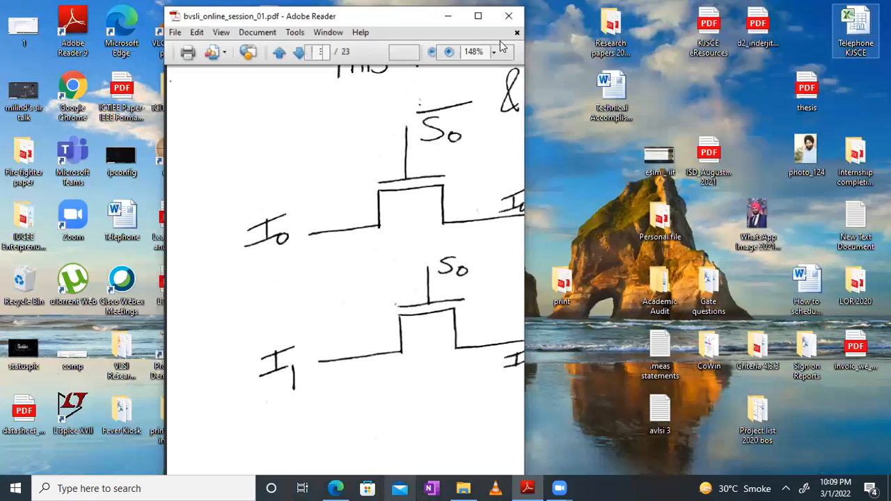
pyautogui.click(337, 488)
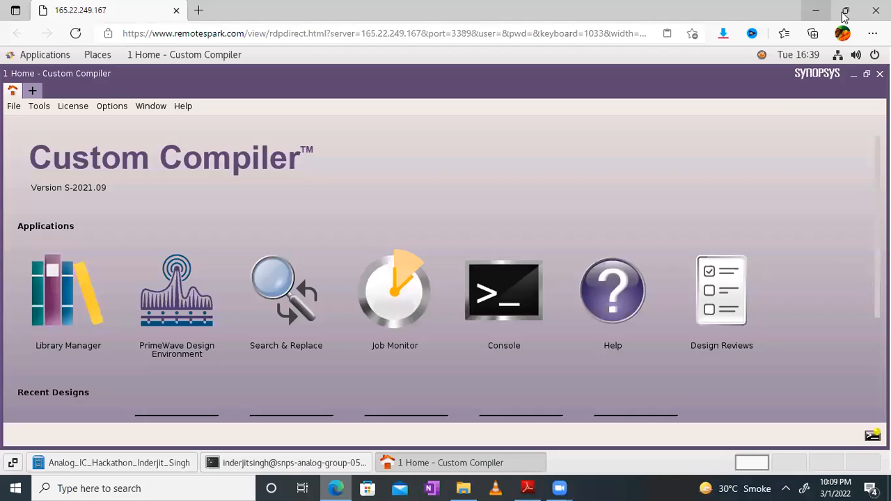
pyautogui.click(843, 11)
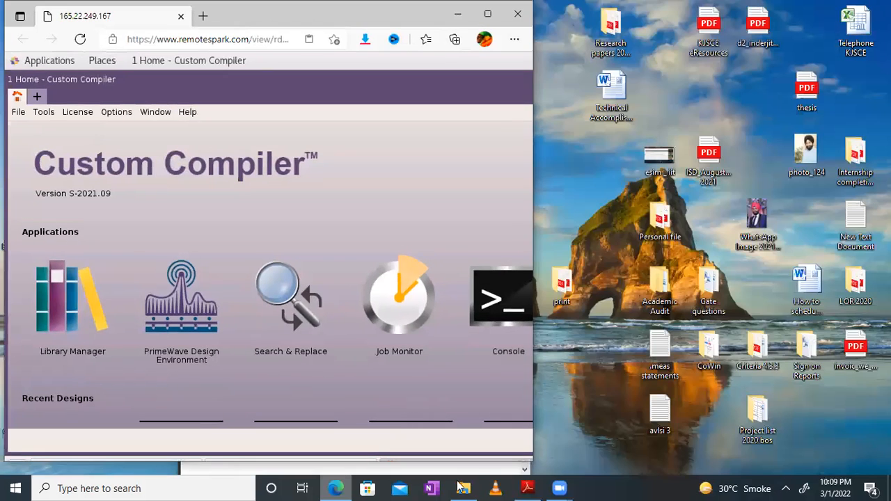
pyautogui.click(527, 488)
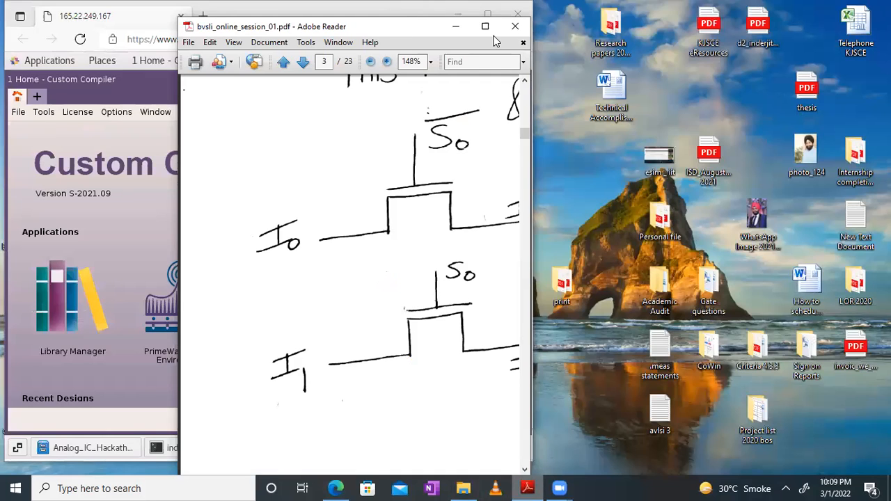
pyautogui.press('super+Right')
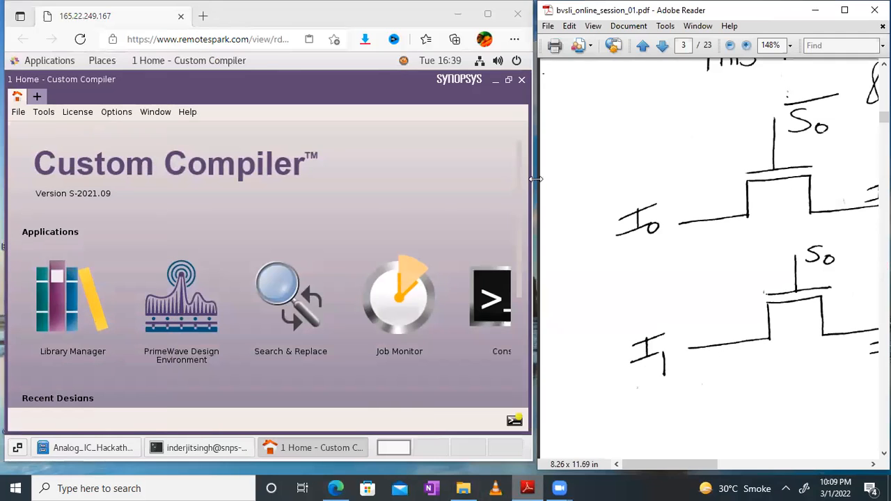
pyautogui.moveTo(535, 179); pyautogui.dragTo(631, 178)
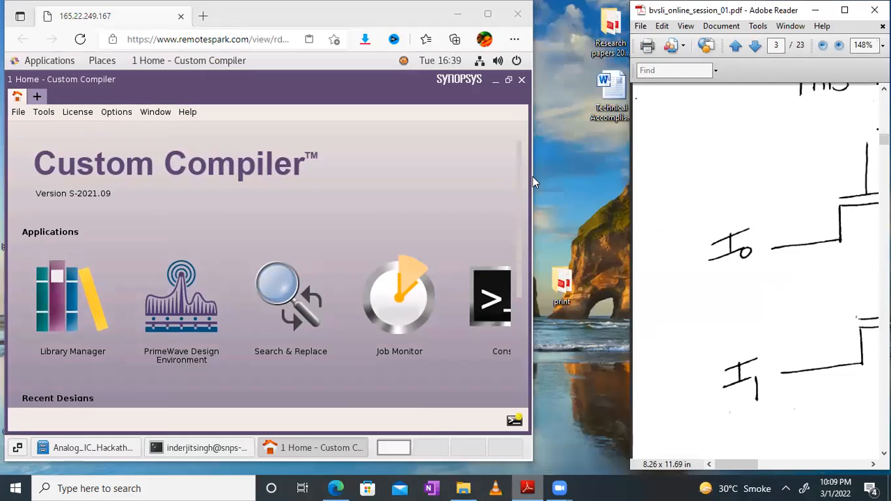
pyautogui.click(534, 176)
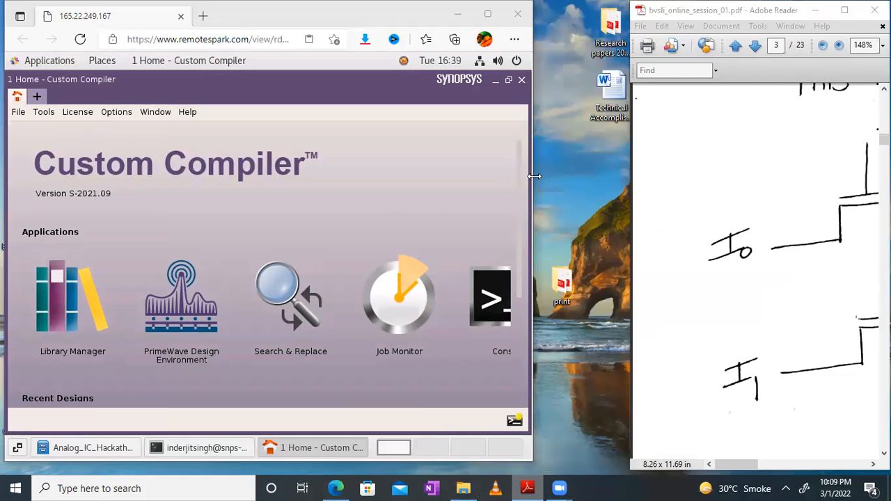
pyautogui.moveTo(534, 176); pyautogui.dragTo(632, 176)
# Reduce the PDF zoom to 100% and bring the pass transistor mux circuit into view
pyautogui.click(789, 190)
pyautogui.keyDown('ctrl'); pyautogui.scroll(-2, 789, 190); pyautogui.keyUp('ctrl')
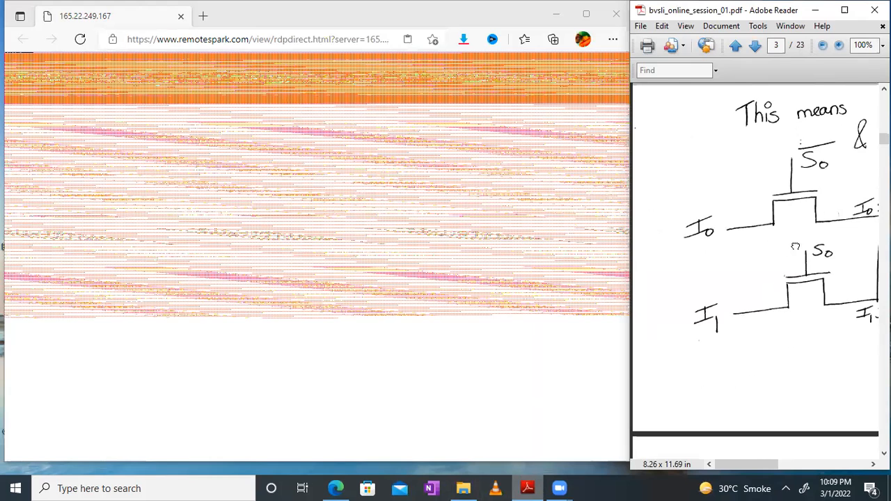
pyautogui.moveTo(795, 247); pyautogui.dragTo(755, 277)
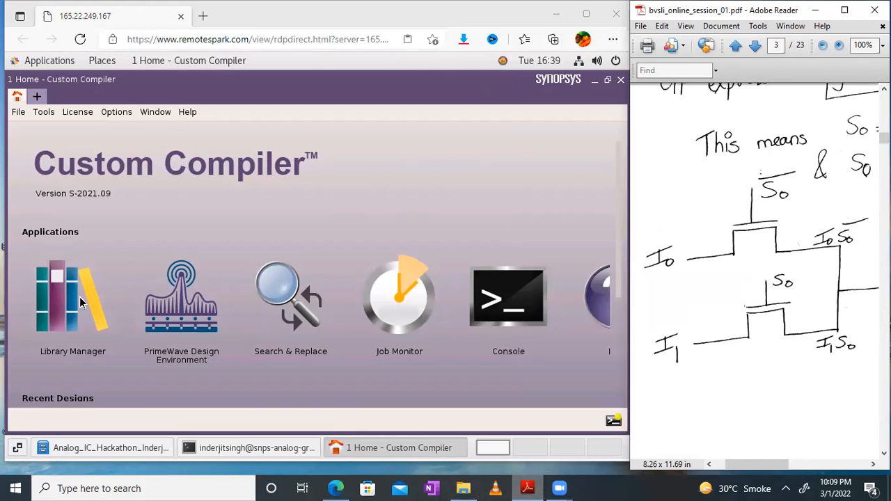
# Open the Library Manager and create a new library named isd_mux_2_1 using the SAED_PDK_32_28 tech library
pyautogui.click(79, 297)
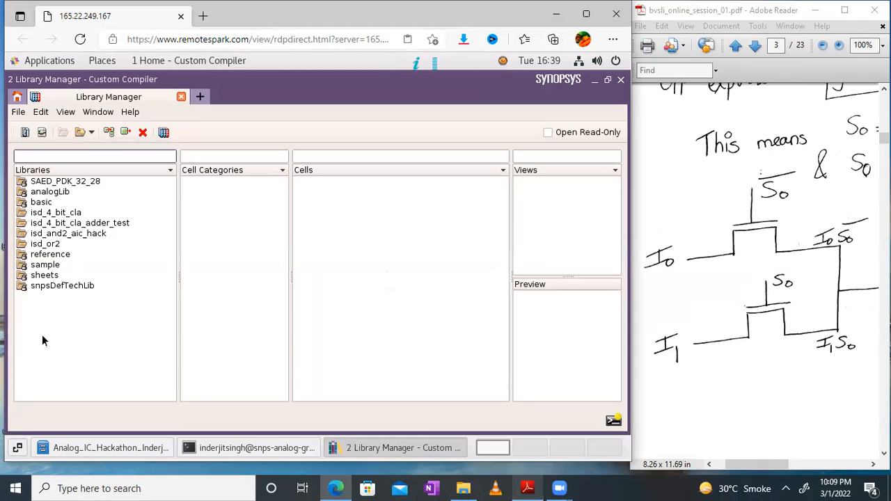
pyautogui.rightClick(42, 337)
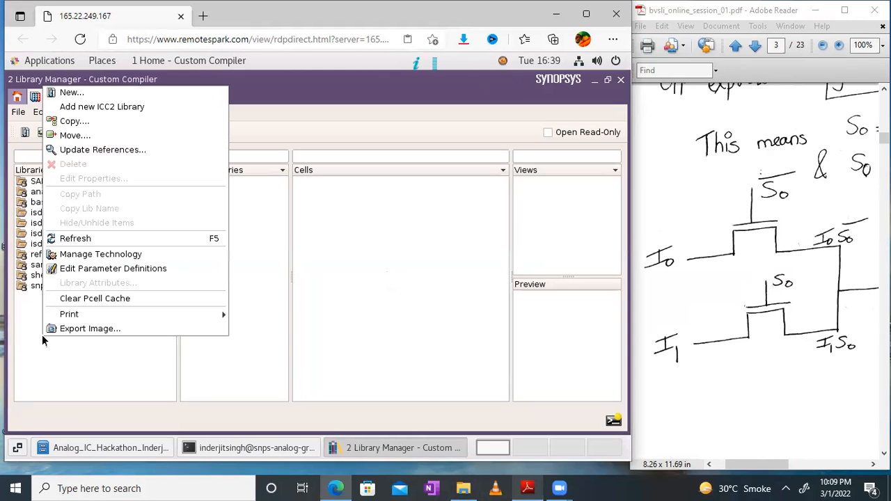
pyautogui.click(70, 93)
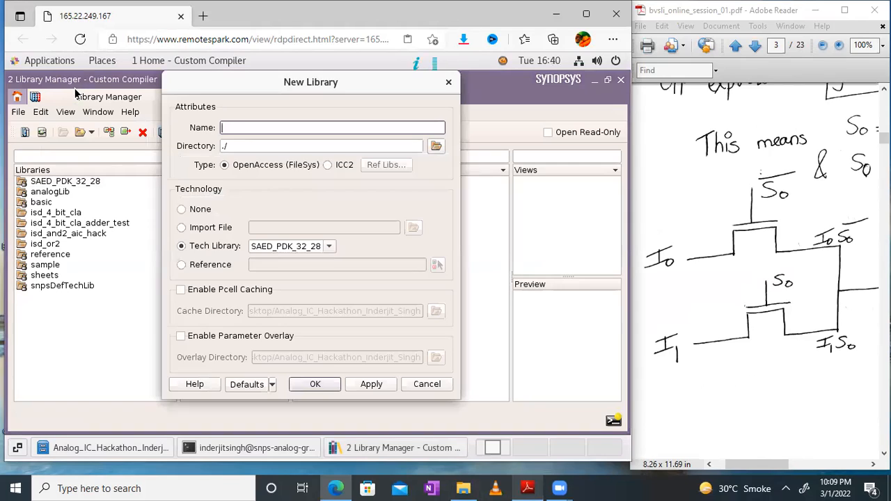
pyautogui.write('isd_mux_2_1')
pyautogui.click(314, 385)
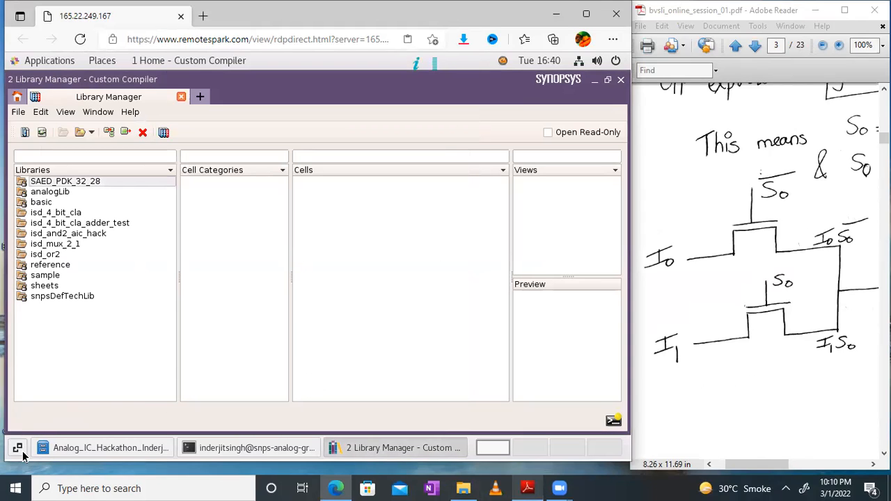
# Enlarge the browser window slightly downward and align it with the screen's edge beside the PDF
pyautogui.moveTo(20, 466); pyautogui.dragTo(17, 475)
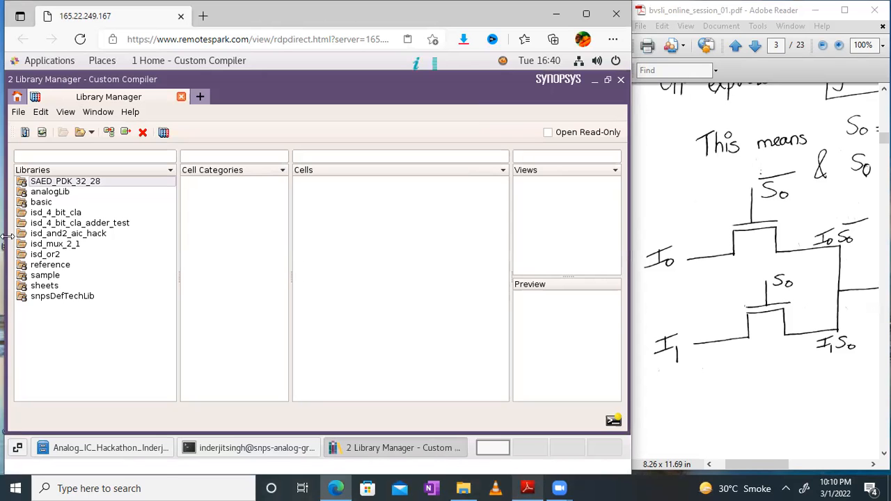
pyautogui.moveTo(7, 237); pyautogui.dragTo(4, 237)
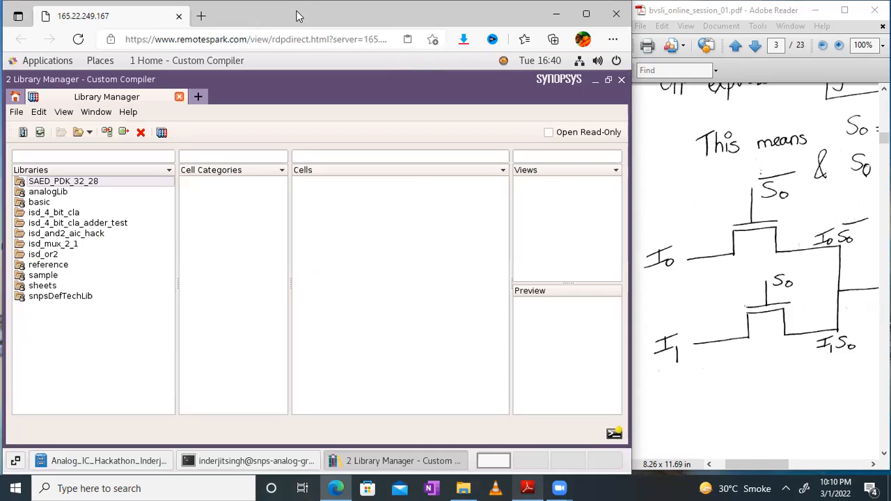
pyautogui.moveTo(298, 15); pyautogui.dragTo(294, 16)
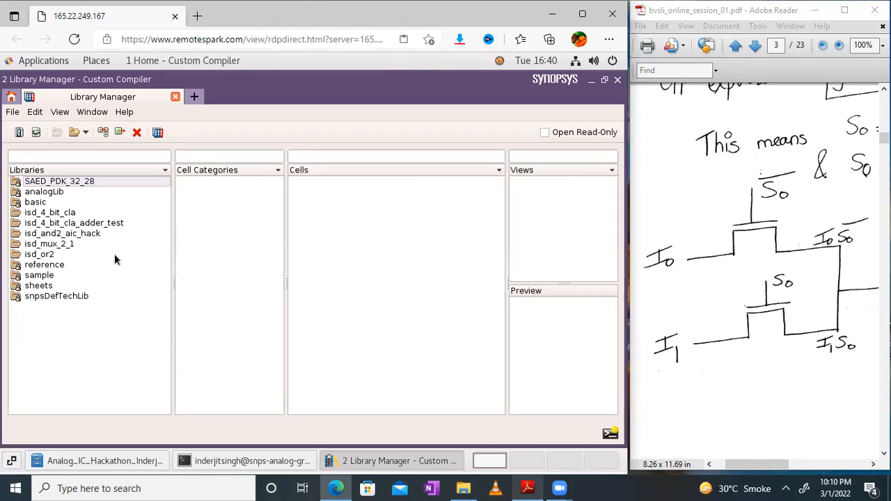
# Create a new cell named isd_mux_nmos in the isd_mux_2_1 library
pyautogui.click(60, 245)
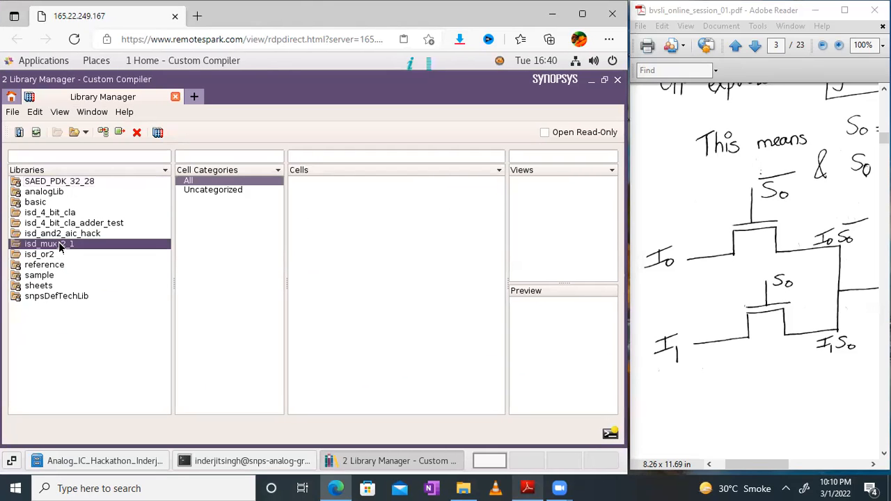
pyautogui.rightClick(318, 187)
pyautogui.click(336, 197)
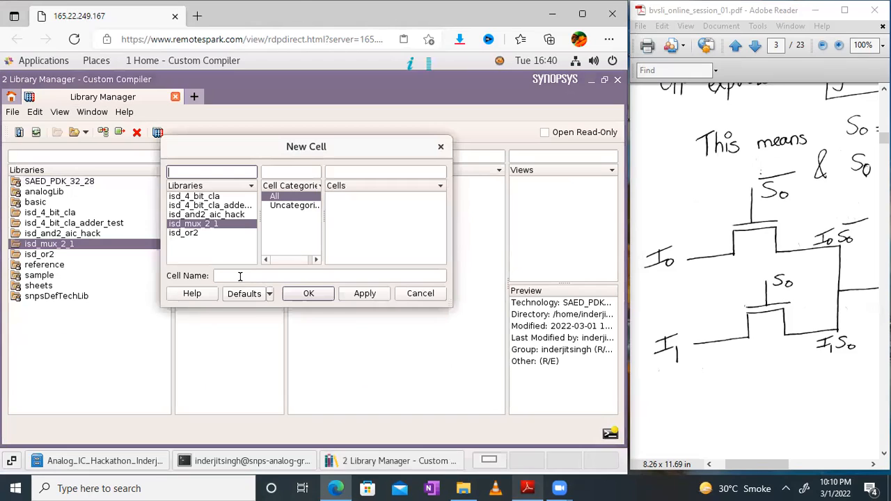
pyautogui.click(240, 276)
pyautogui.write('isd_')
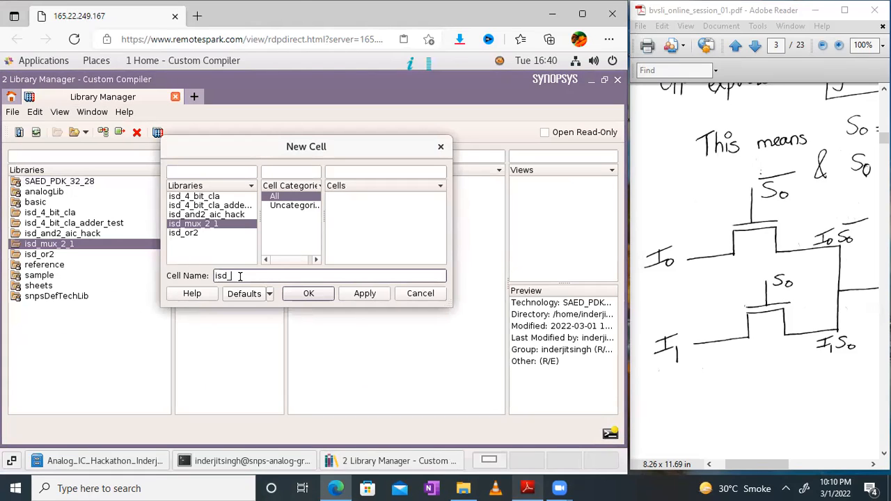
pyautogui.write('mux_nmos')
pyautogui.press('Return')
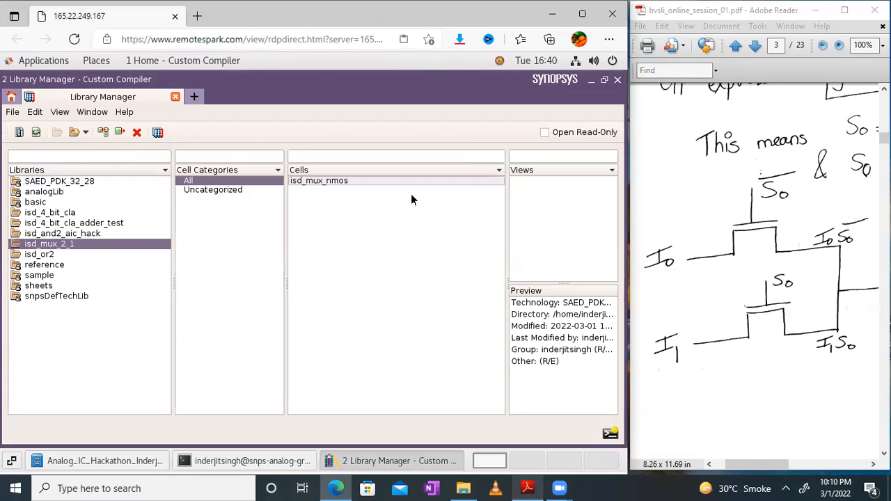
# Widen the browser window over the PDF, and create and open a schematic view for the isd_mux_nmos cell
pyautogui.click(326, 182)
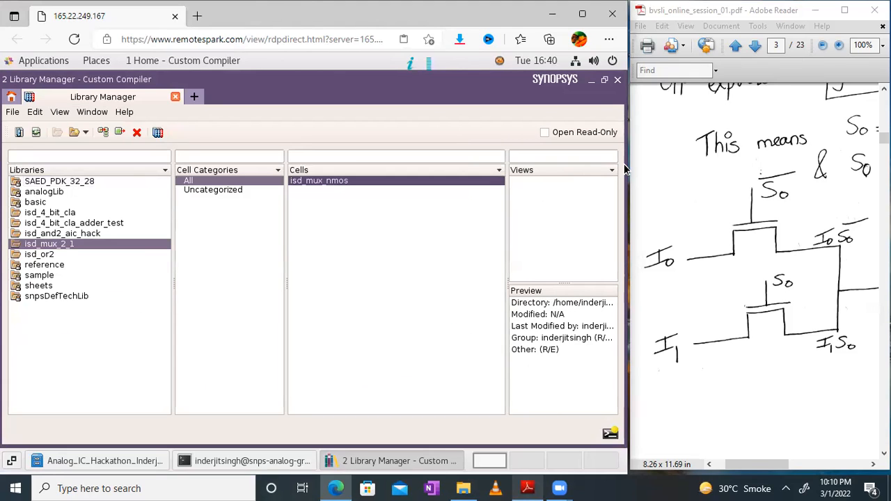
pyautogui.moveTo(630, 164); pyautogui.dragTo(693, 167)
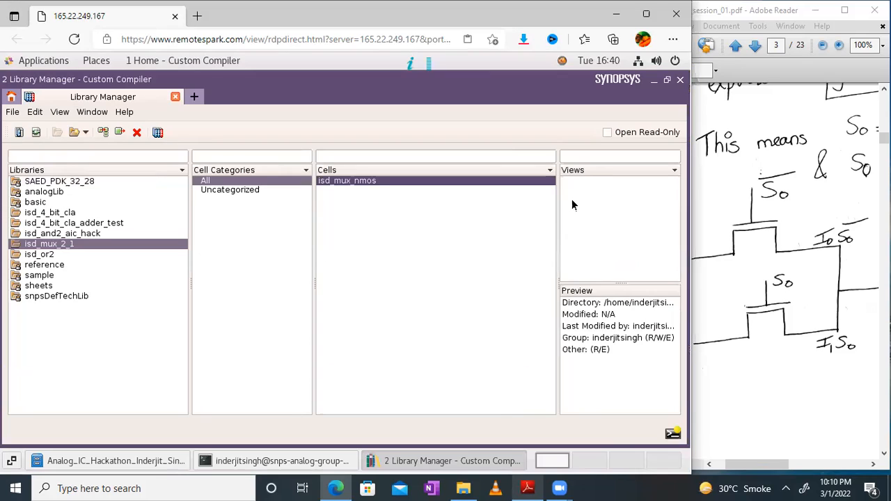
pyautogui.rightClick(572, 202)
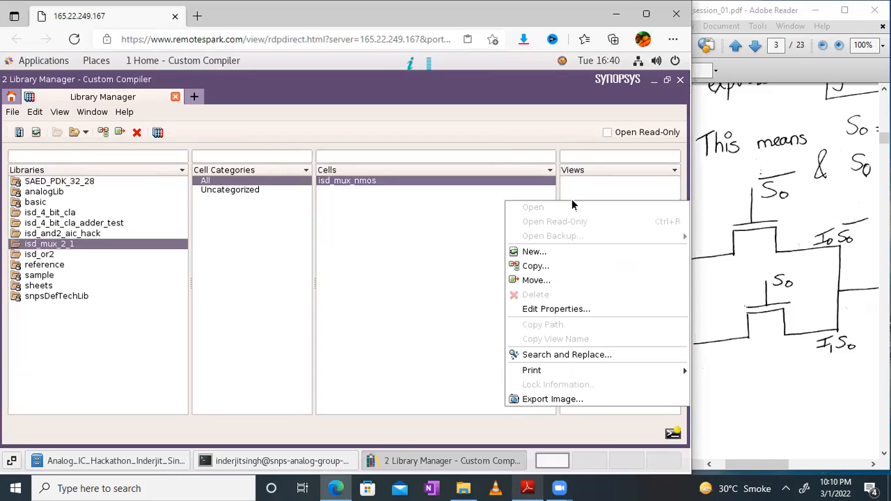
pyautogui.click(535, 252)
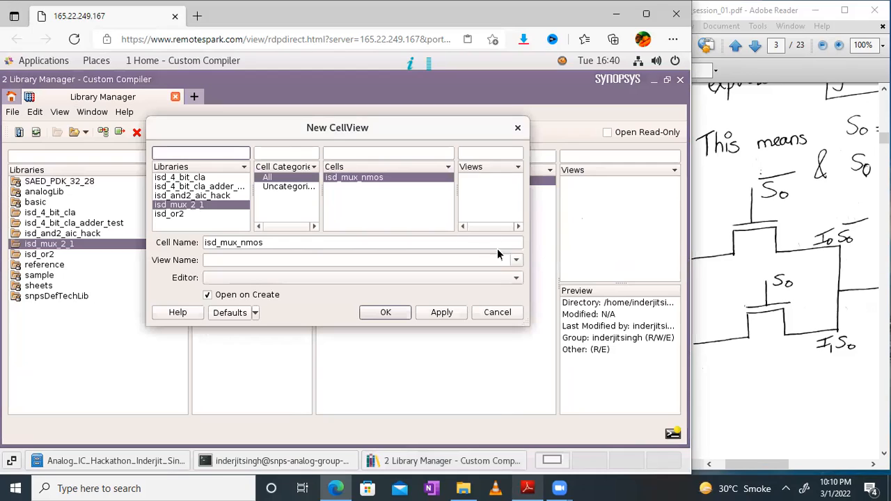
pyautogui.click(516, 260)
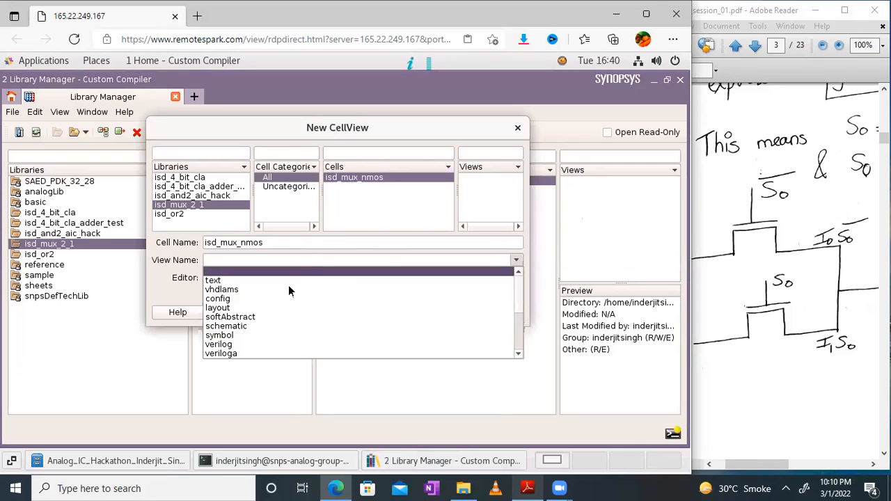
pyautogui.click(235, 326)
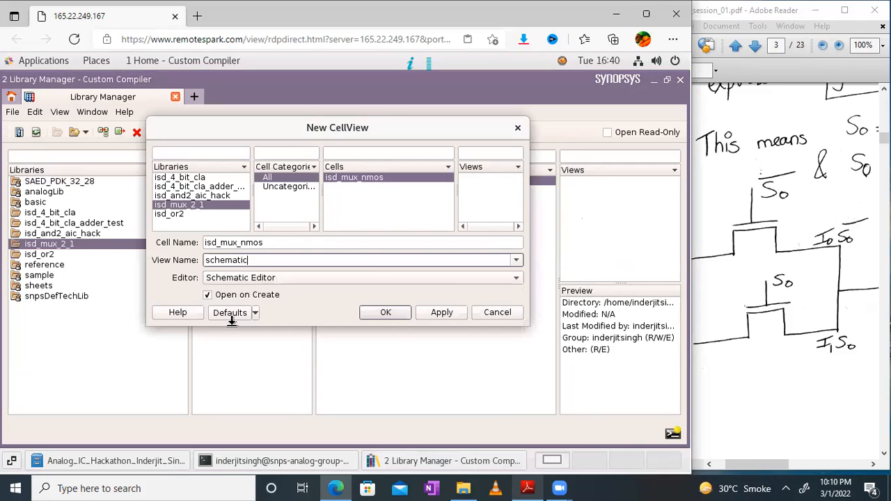
pyautogui.click(394, 314)
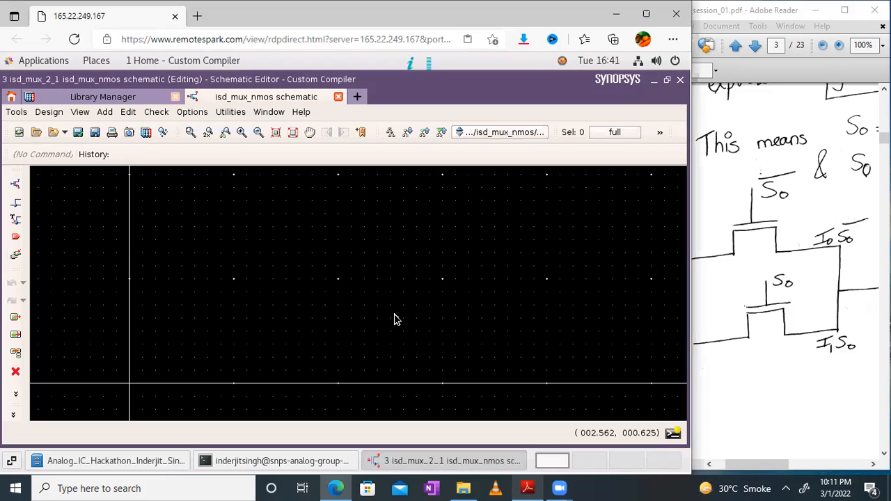
# Start adding an instance of the nmos4t cell from the SAED_PDK_32_28 library to the schematic
pyautogui.click(311, 136)
pyautogui.moveTo(332, 209); pyautogui.dragTo(250, 253)
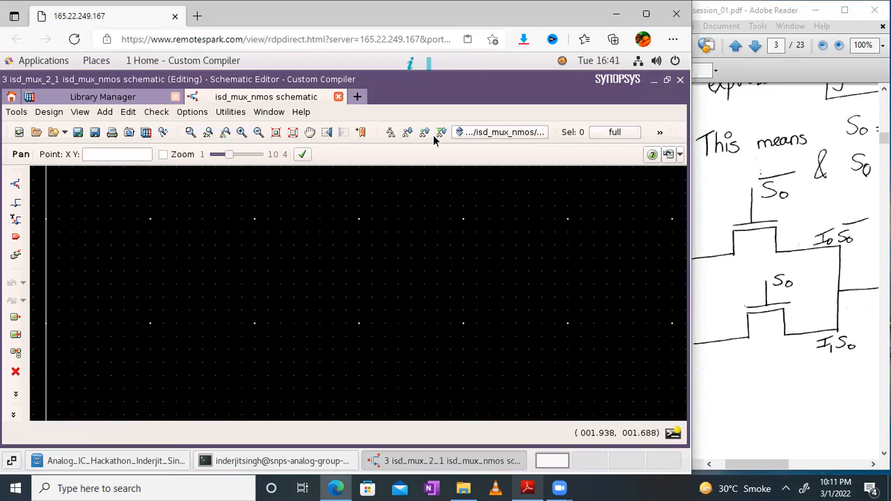
pyautogui.click(16, 185)
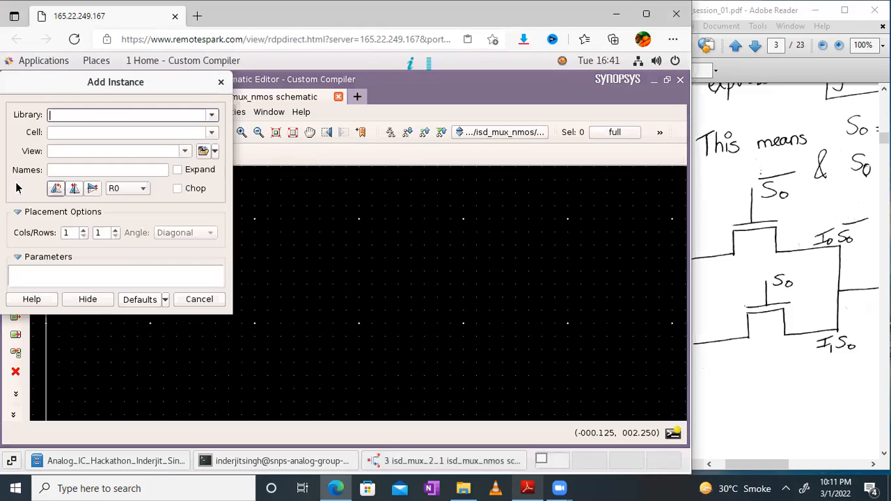
pyautogui.click(211, 116)
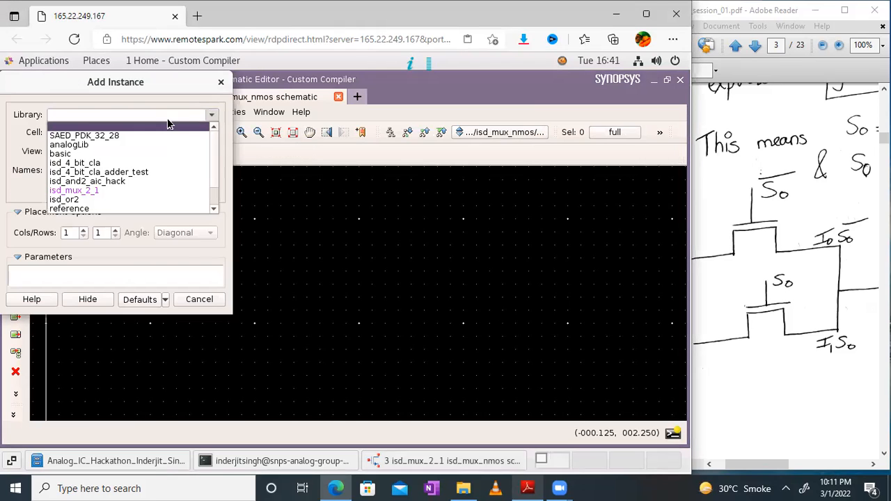
pyautogui.click(98, 136)
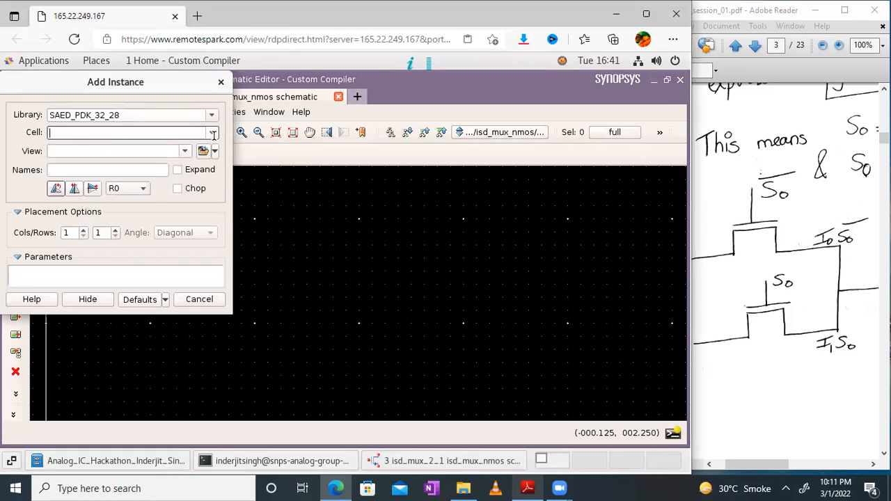
pyautogui.click(212, 133)
pyautogui.write('nm')
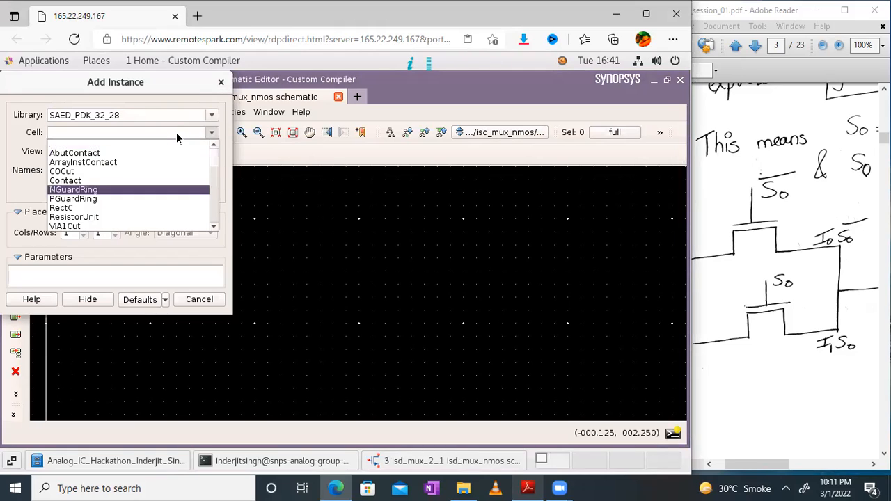
pyautogui.click(99, 133)
pyautogui.write('nmos4t')
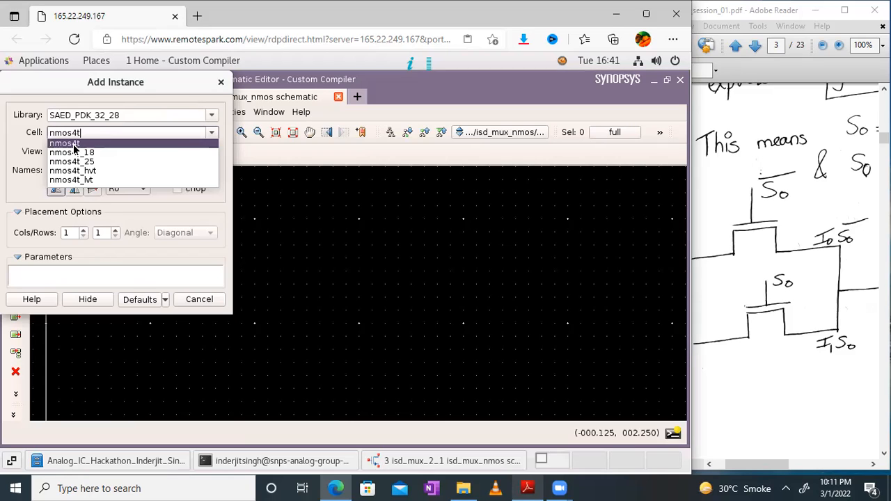
pyautogui.click(73, 144)
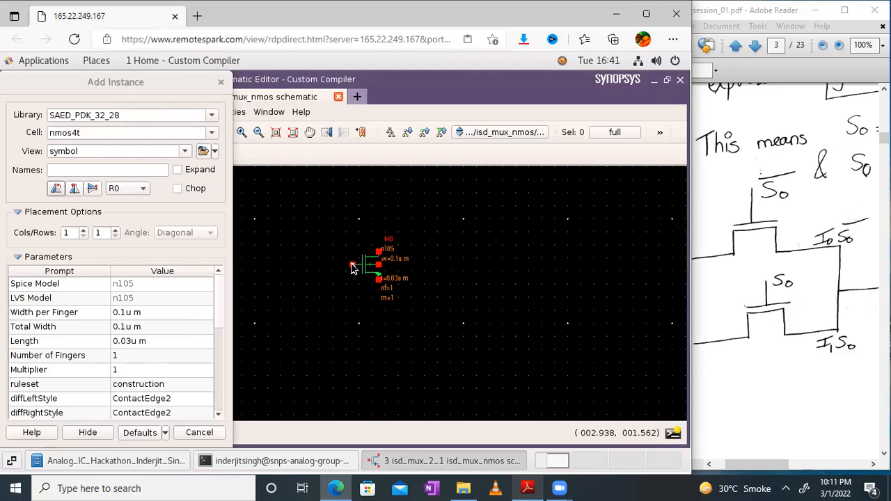
# Place two nmos4t transistors rotated to R270, with gates facing up, one about 1.2 units below the other
pyautogui.press('r')
pyautogui.press('r')
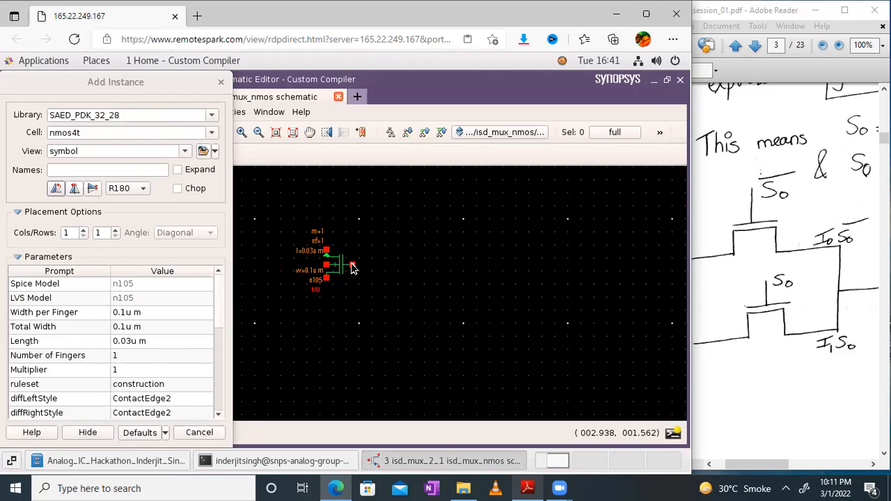
pyautogui.press('r')
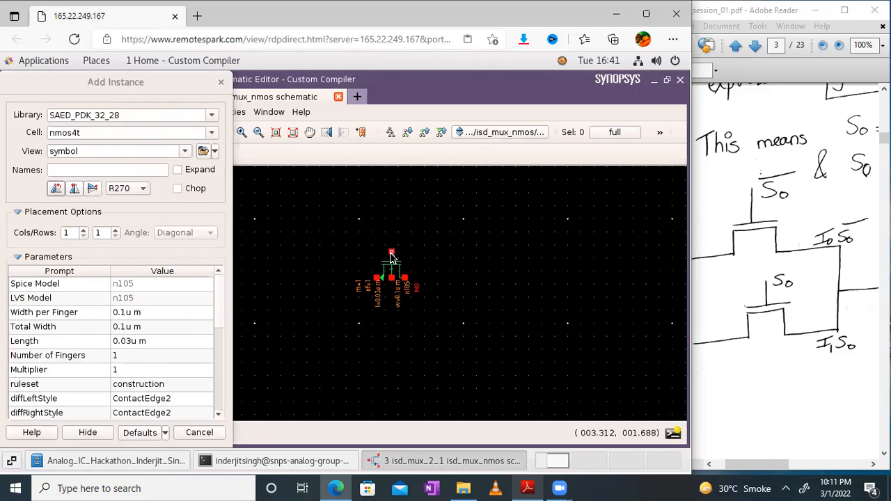
pyautogui.click(391, 257)
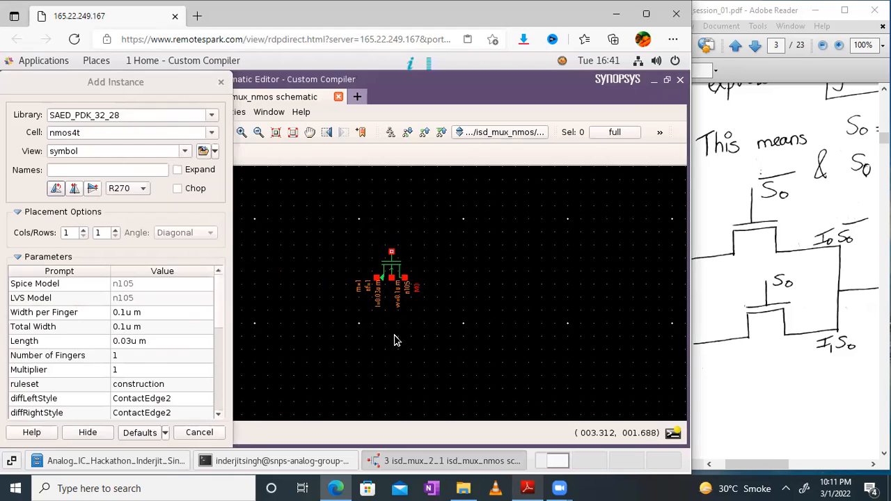
pyautogui.click(390, 378)
pyautogui.press('r')
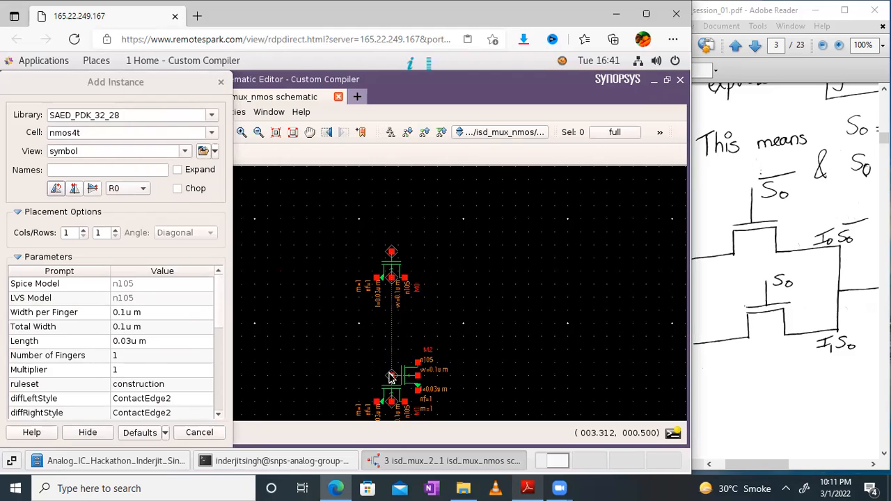
pyautogui.press('Escape')
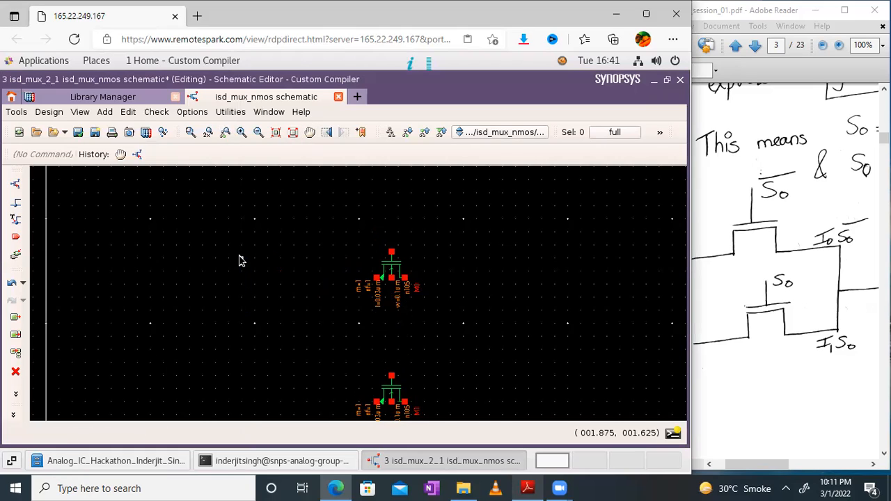
# Narrow the PDF window beside the schematic and reduce its zoom to 75% to show the pass transistor circuit
pyautogui.click(738, 293)
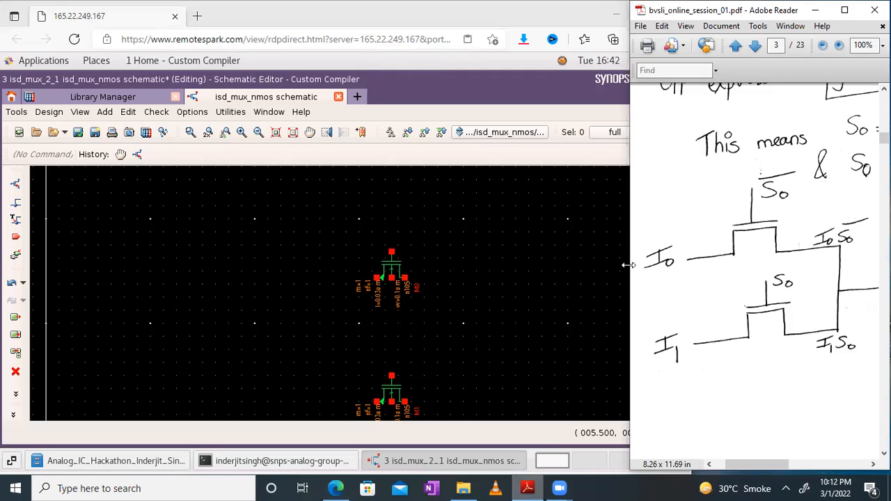
pyautogui.moveTo(628, 265); pyautogui.dragTo(681, 261)
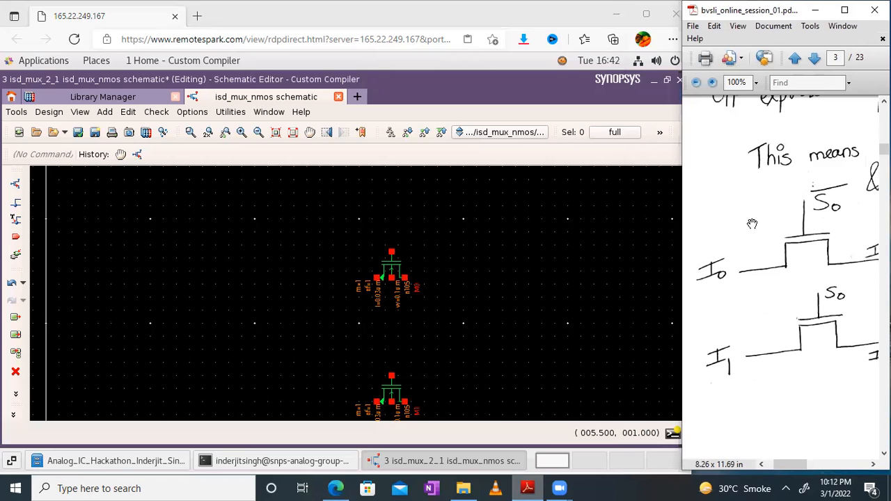
pyautogui.keyDown('ctrl'); pyautogui.scroll(-1, 752, 224); pyautogui.keyUp('ctrl')
pyautogui.moveTo(836, 251); pyautogui.dragTo(819, 254)
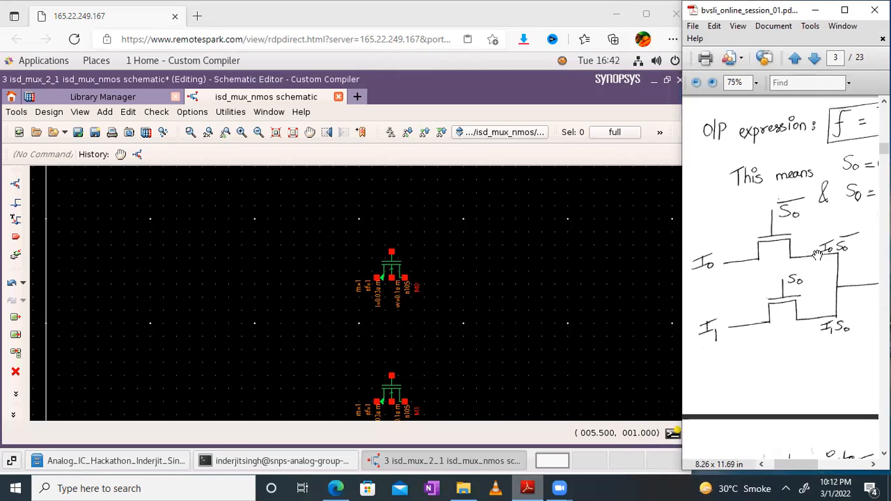
# Move both transistors together about 1.4 units right and 0.7 units up in the schematic
pyautogui.click(310, 131)
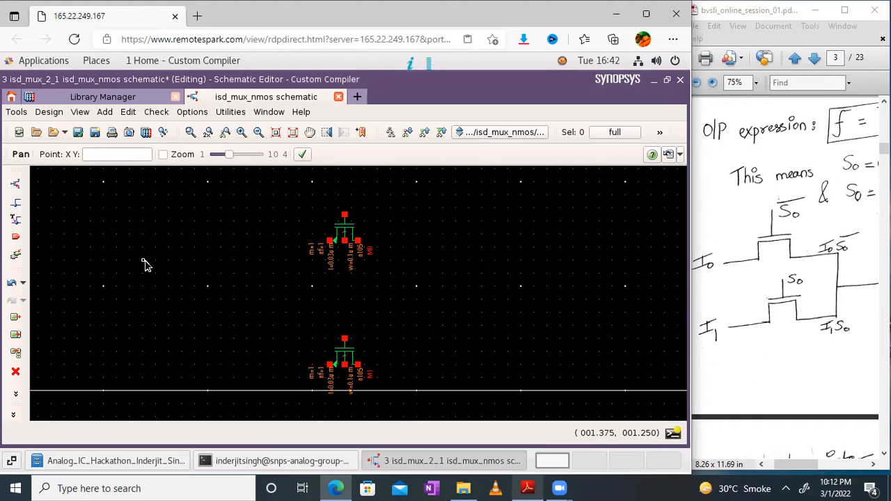
pyautogui.click(258, 132)
pyautogui.click(16, 318)
pyautogui.moveTo(319, 232); pyautogui.dragTo(414, 378)
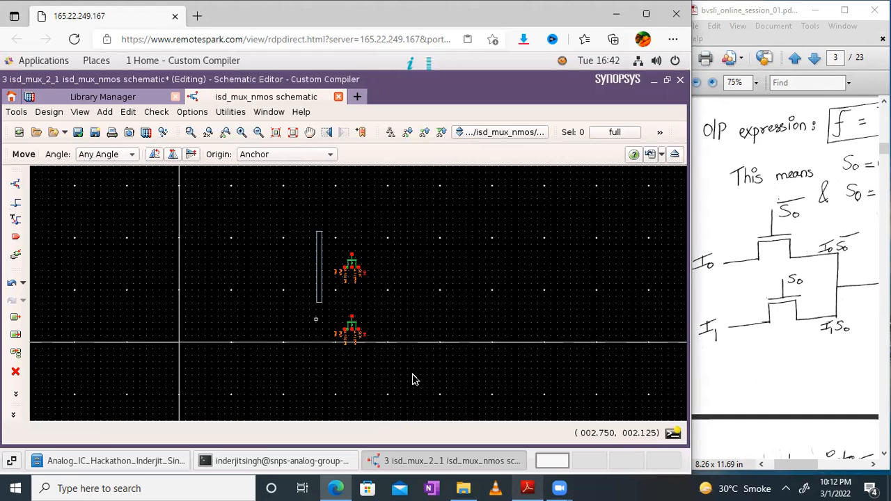
pyautogui.click(351, 263)
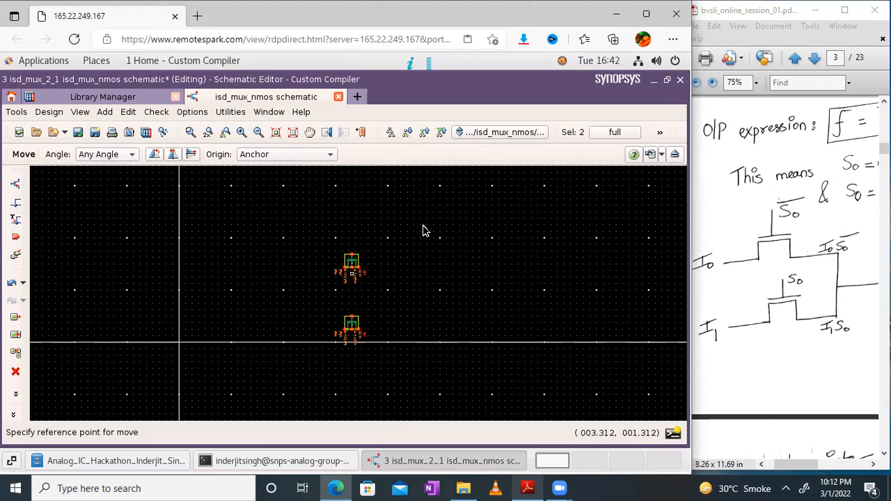
pyautogui.click(423, 230)
pyautogui.press('Escape')
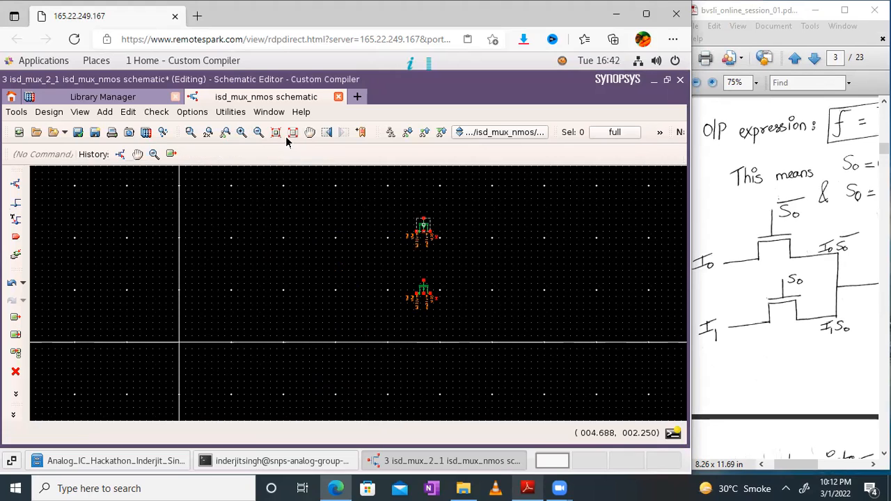
pyautogui.click(293, 133)
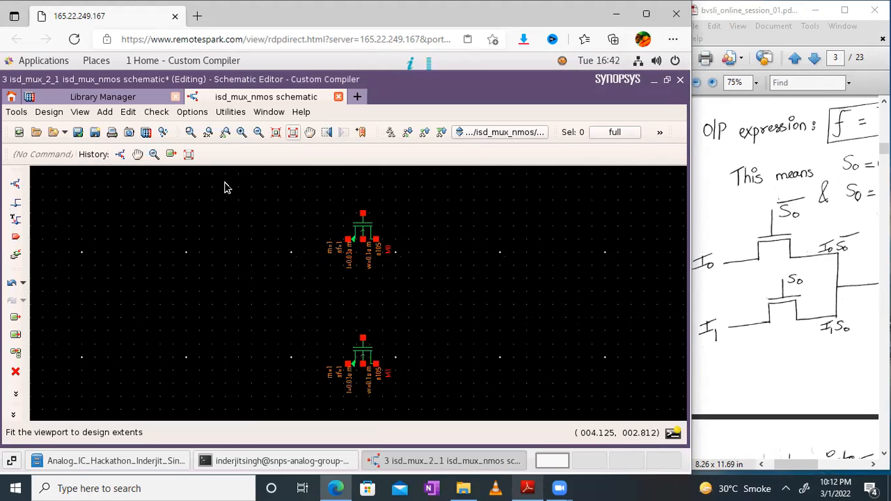
# Draw wires from the right terminals of the upper and lower transistors to join them at a shared vertical segment
pyautogui.click(15, 202)
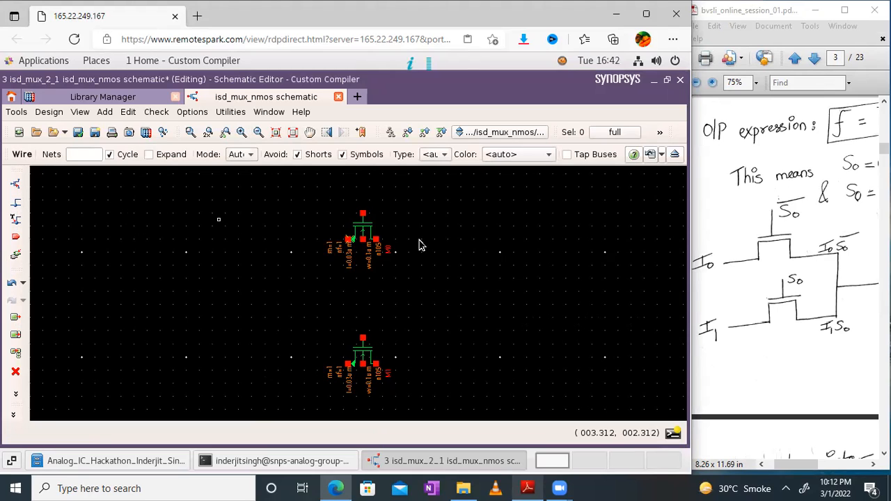
pyautogui.click(377, 240)
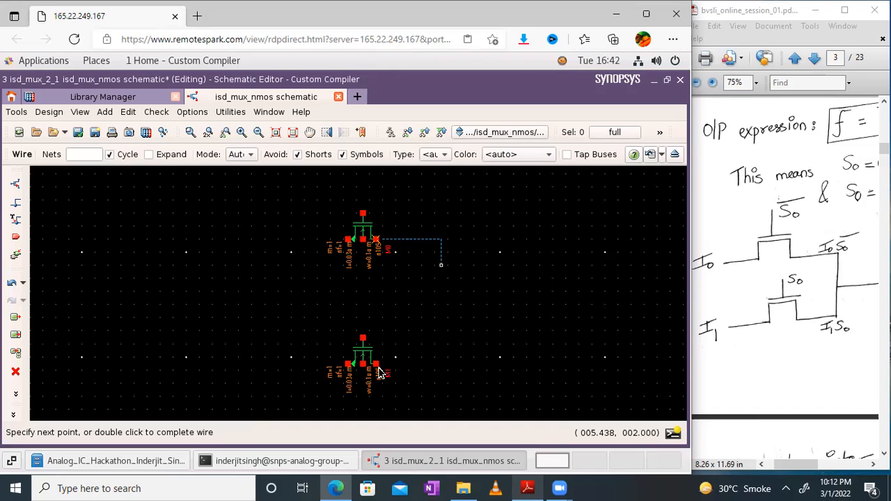
pyautogui.doubleClick(428, 363)
pyautogui.click(427, 362)
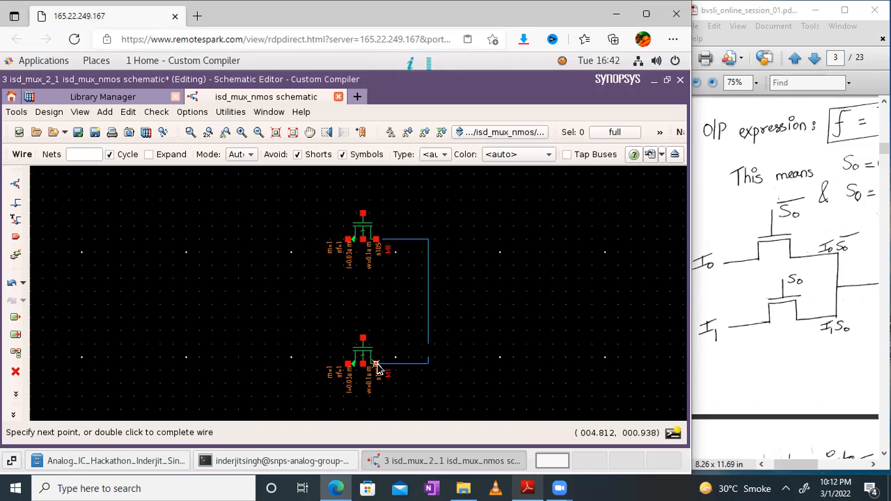
pyautogui.doubleClick(429, 348)
pyautogui.press('Escape')
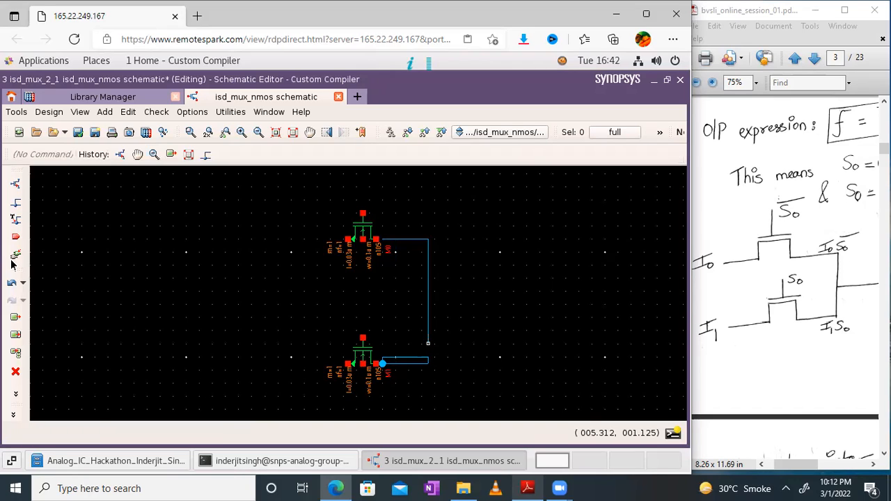
# Undo the stray wire loop and close the wire gaps near the lower transistor and at the upper transistor's right terminal
pyautogui.click(17, 203)
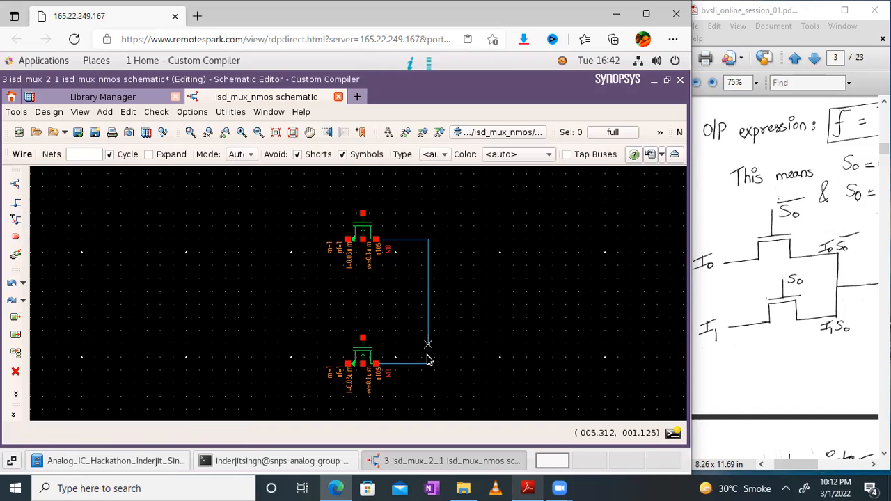
pyautogui.click(429, 360)
pyautogui.press('Escape')
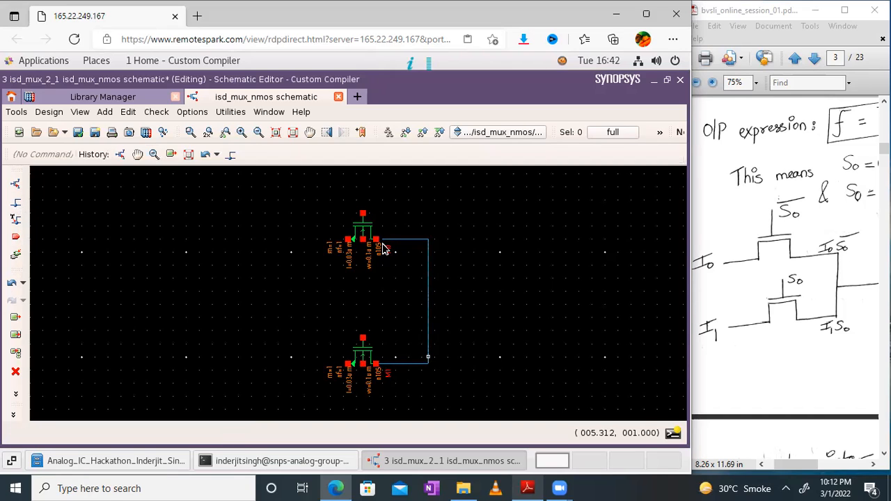
pyautogui.click(380, 240)
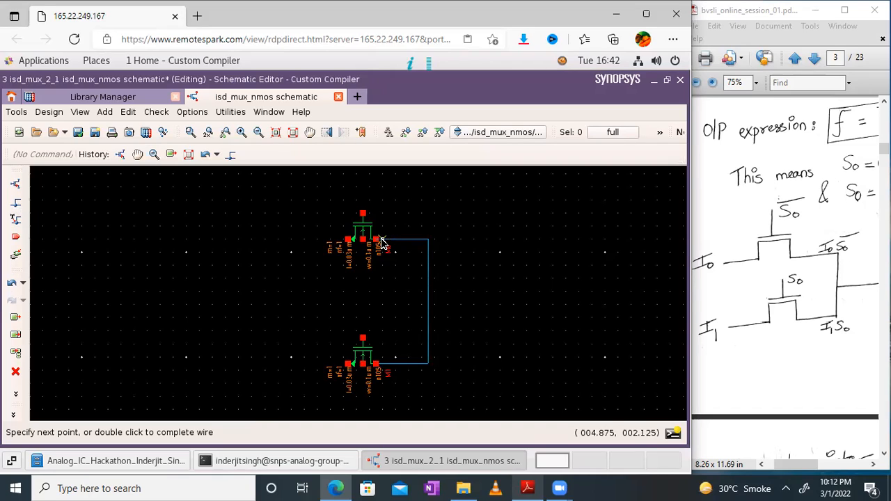
pyautogui.press('Escape')
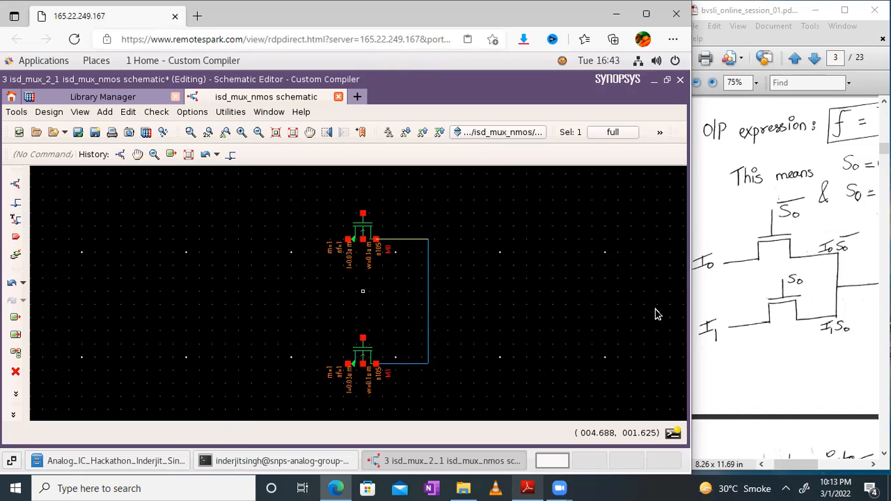
# Draw a horizontal output wire about 0.4 units long rightward from the middle of the shared vertical wire
pyautogui.click(796, 303)
pyautogui.moveTo(796, 303)
pyautogui.mouseDown()
pyautogui.moveTo(751, 299)
pyautogui.moveTo(805, 297)
pyautogui.mouseUp()
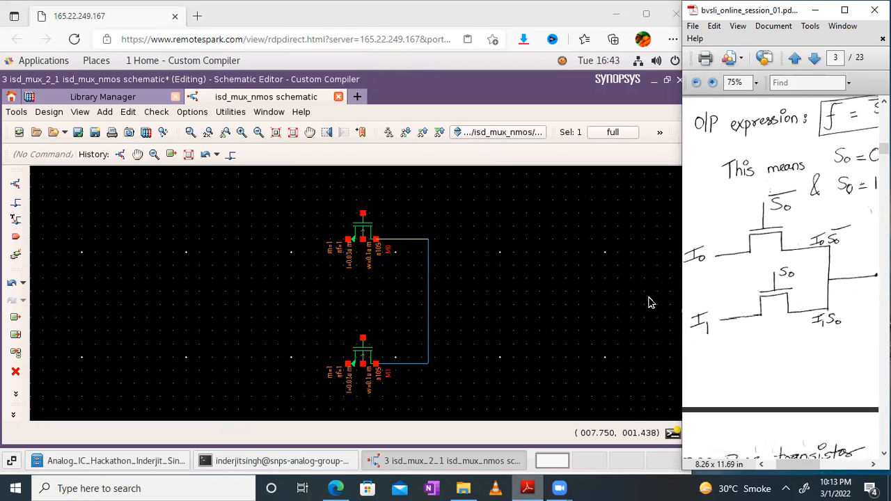
pyautogui.click(16, 203)
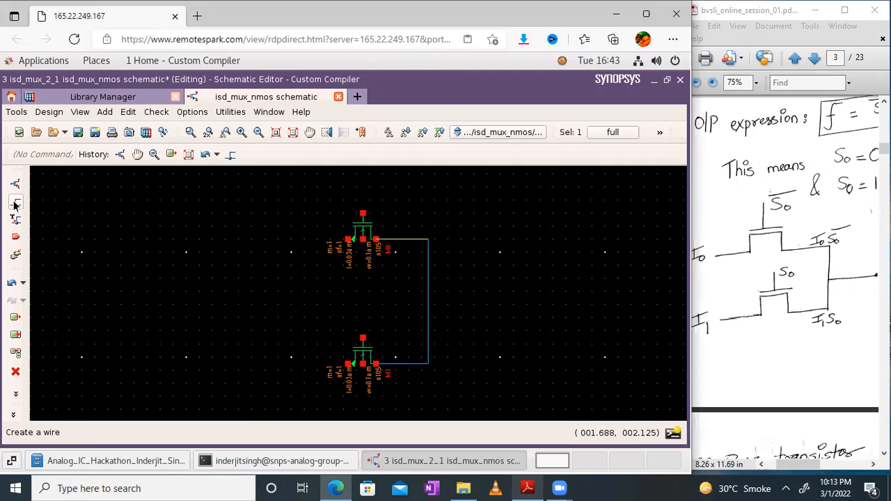
pyautogui.click(429, 300)
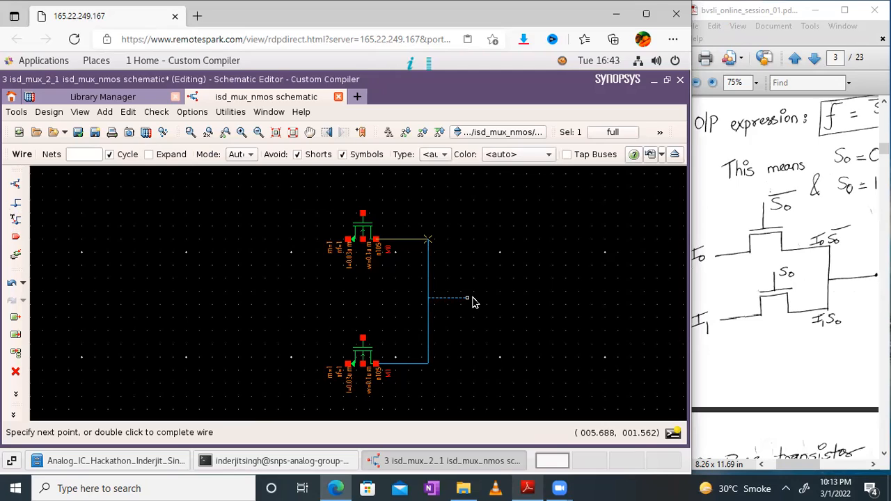
pyautogui.doubleClick(472, 302)
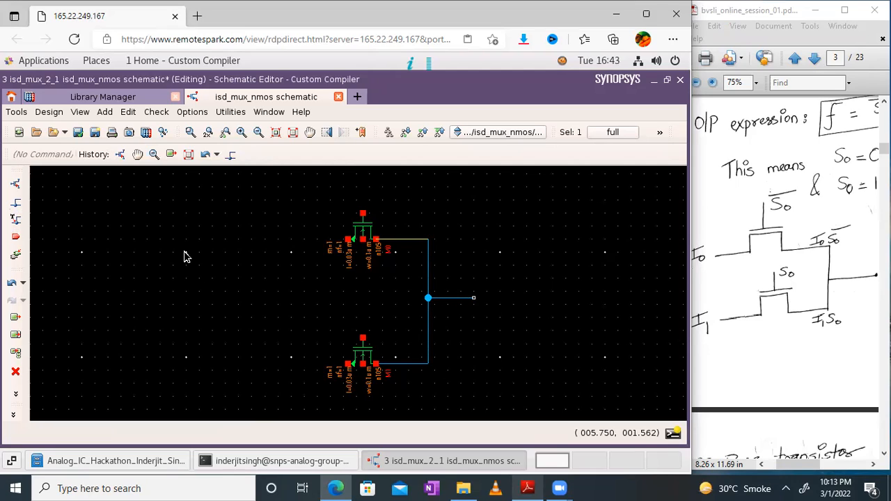
# Draw horizontal input wires about 0.7 units long to the left terminals of the upper and lower transistors
pyautogui.click(16, 203)
pyautogui.click(271, 241)
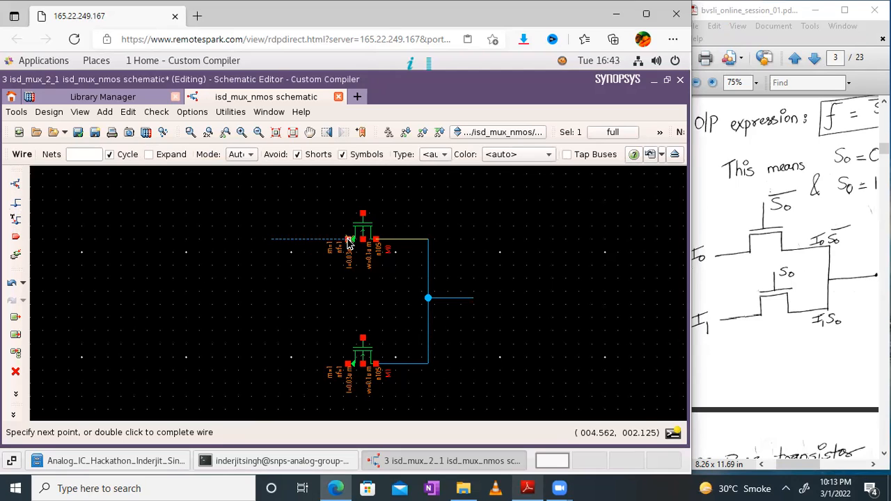
pyautogui.doubleClick(348, 240)
pyautogui.click(16, 202)
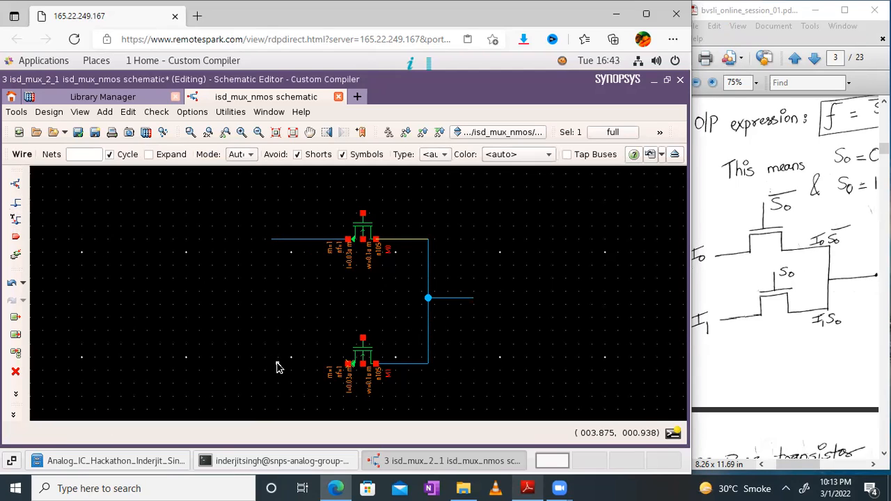
pyautogui.click(348, 363)
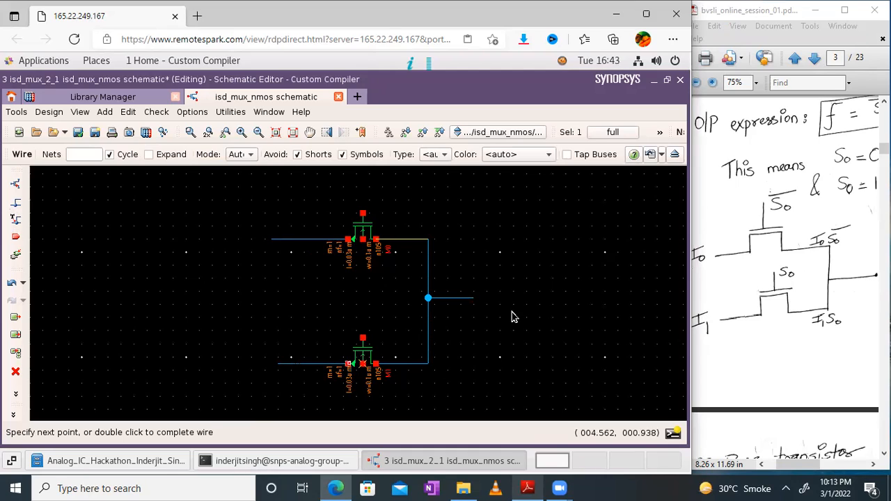
pyautogui.press('Escape')
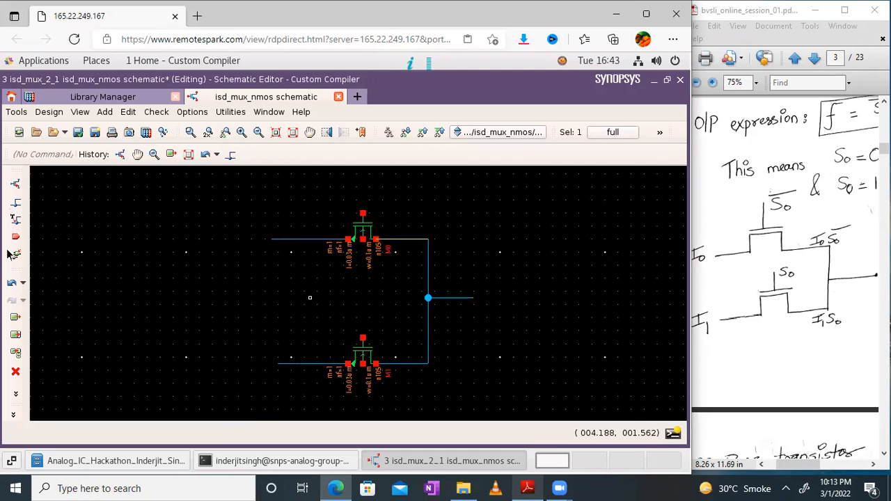
# Draw short vertical wires about 0.25 units long above the gate terminals of the lower and upper transistors
pyautogui.click(15, 203)
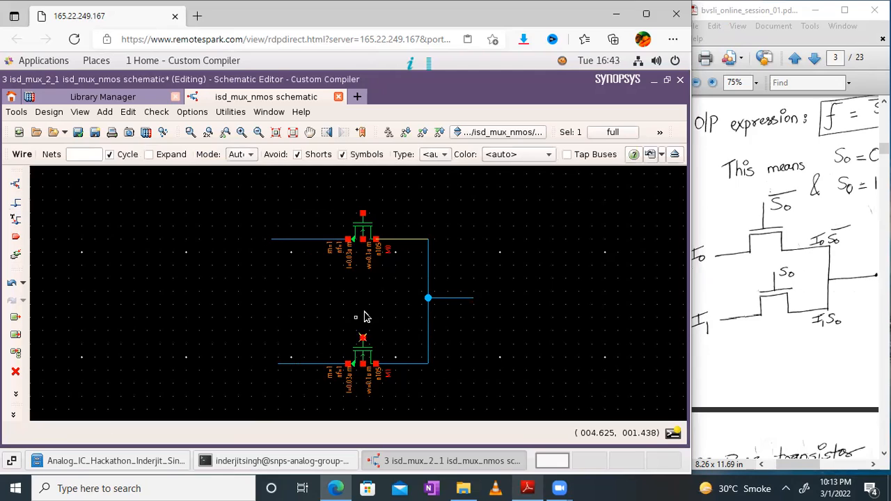
pyautogui.click(363, 338)
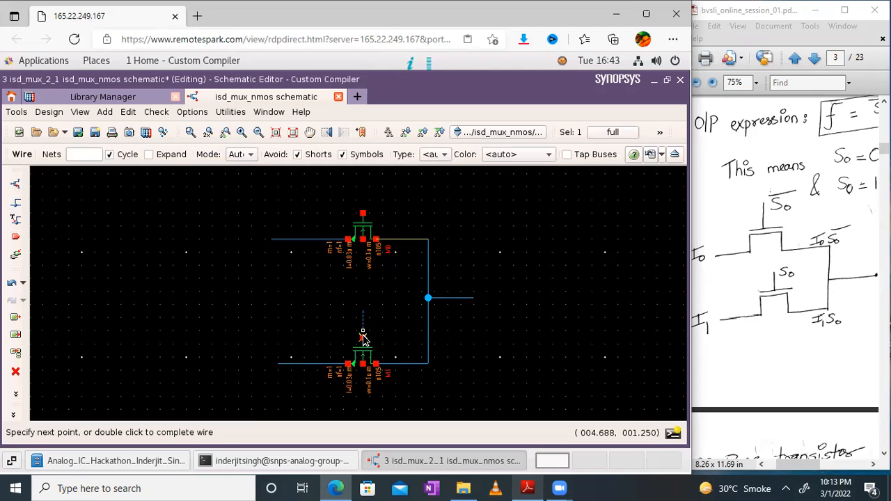
pyautogui.press('Escape')
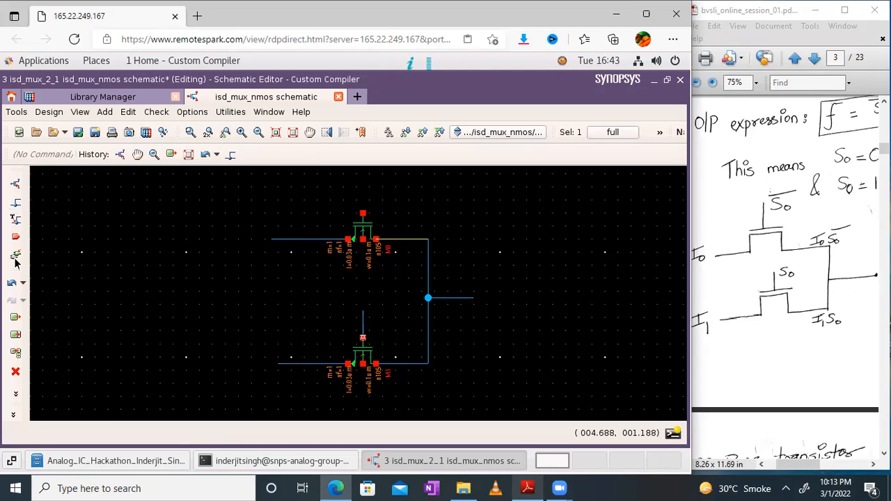
pyautogui.press('w')
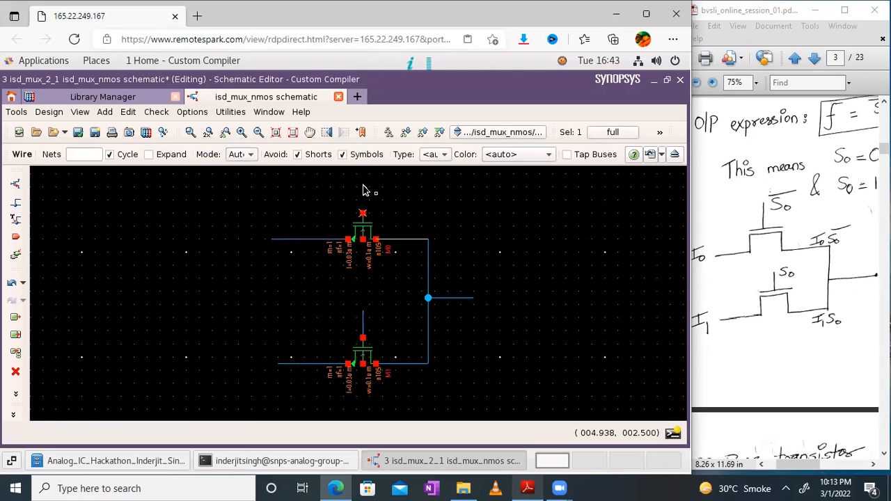
pyautogui.click(363, 214)
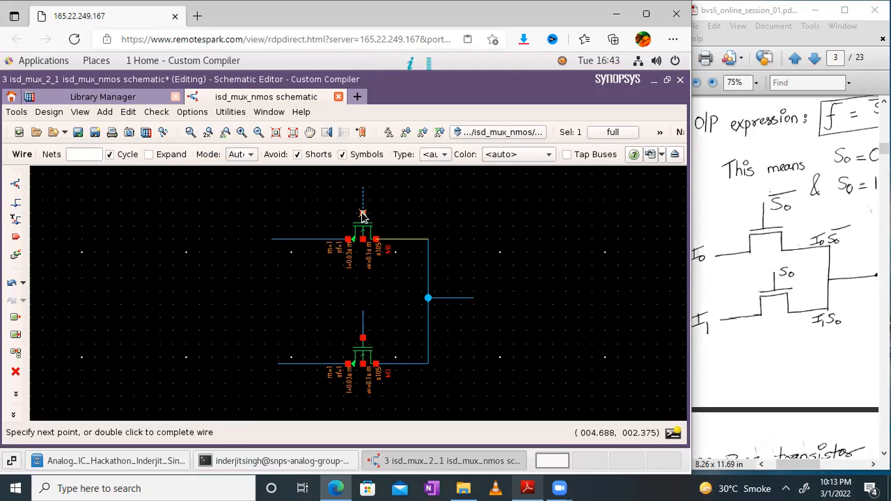
pyautogui.press('Escape')
# Shift the schematic view to free space beyond the output wire, and bring output f of the PDF circuit into view
pyautogui.moveTo(809, 309); pyautogui.dragTo(798, 322)
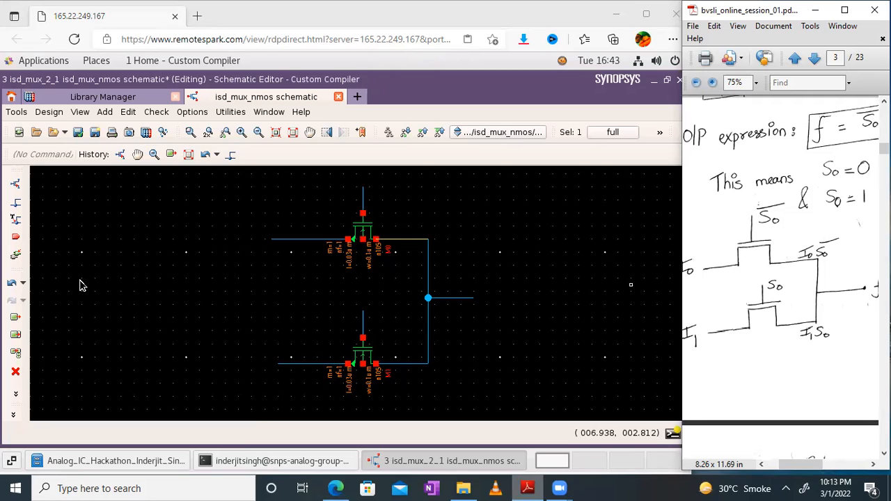
pyautogui.click(309, 133)
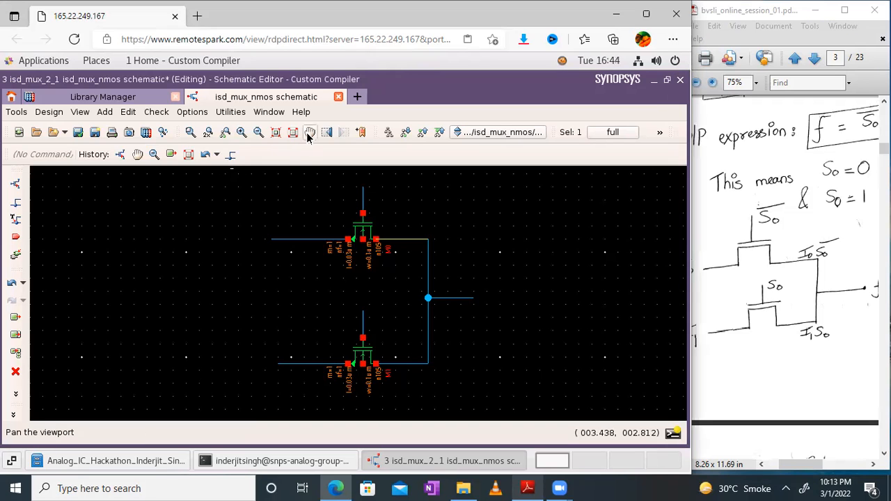
pyautogui.click(410, 223)
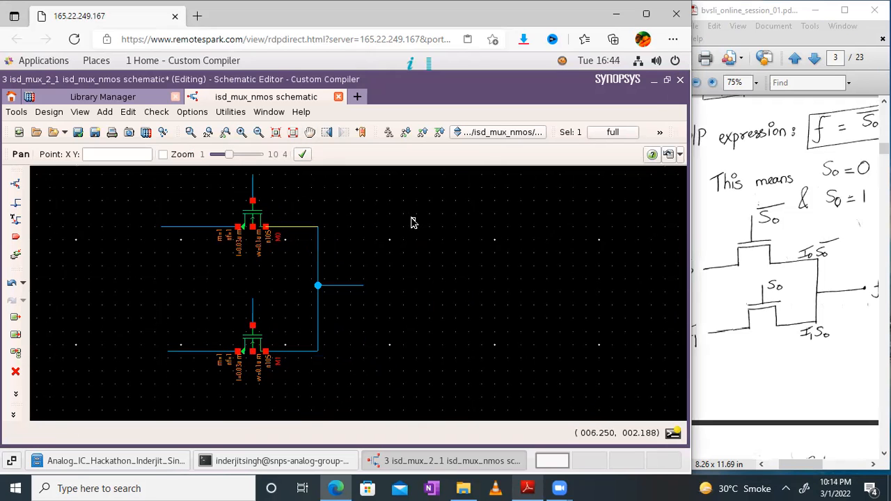
pyautogui.click(335, 280)
pyautogui.rightClick(336, 287)
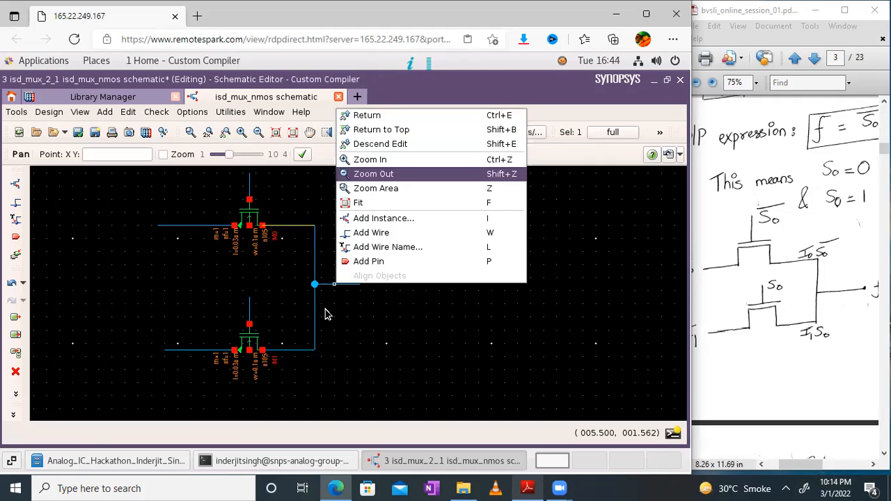
pyautogui.click(328, 314)
pyautogui.press('Escape')
pyautogui.moveTo(877, 221); pyautogui.dragTo(838, 226)
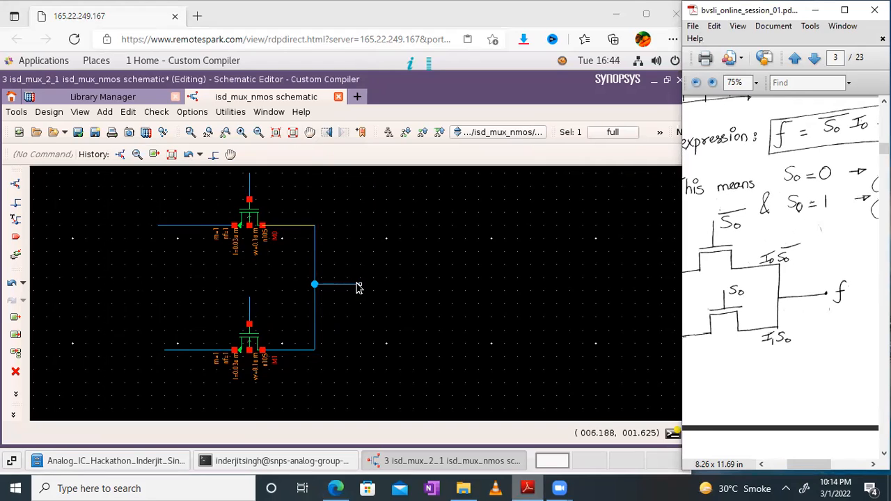
# Clear the wire selection and name the output wire Out
pyautogui.click(355, 296)
pyautogui.click(352, 307)
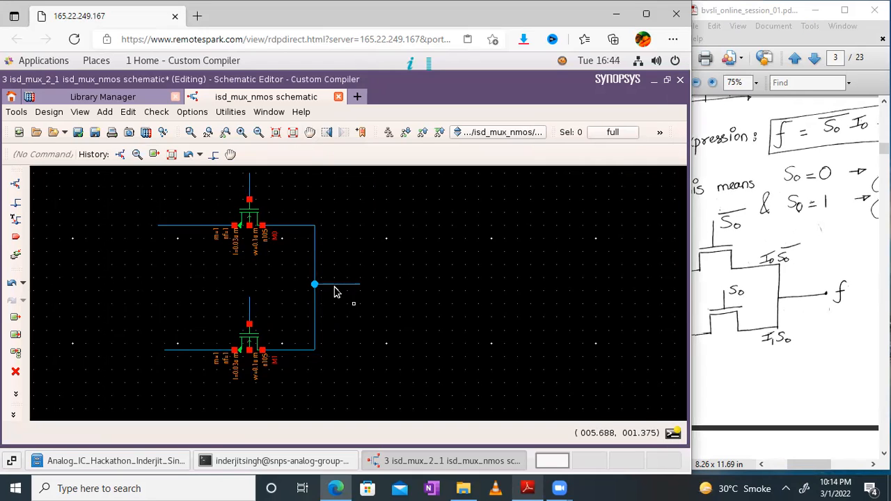
pyautogui.rightClick(335, 288)
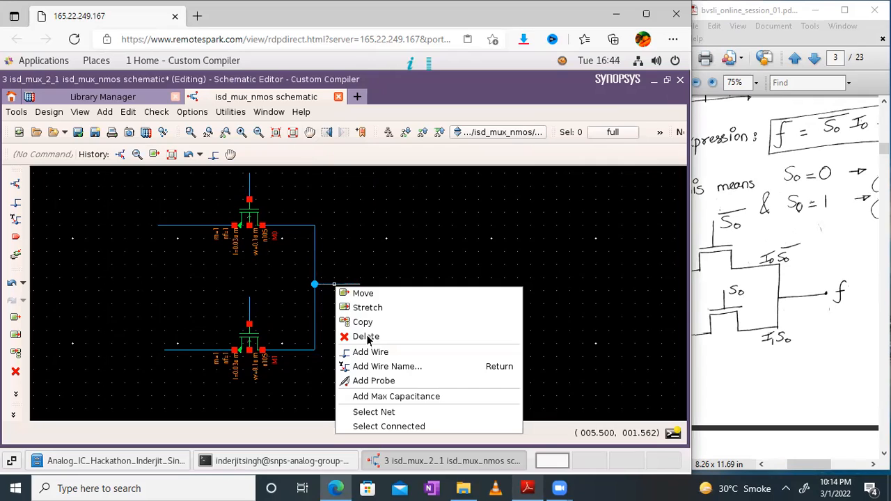
pyautogui.click(370, 367)
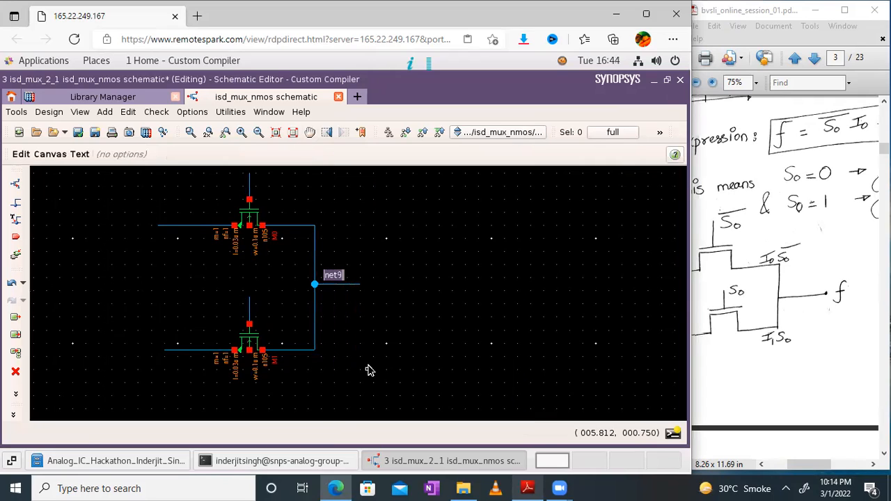
pyautogui.write('Out')
pyautogui.press('Return')
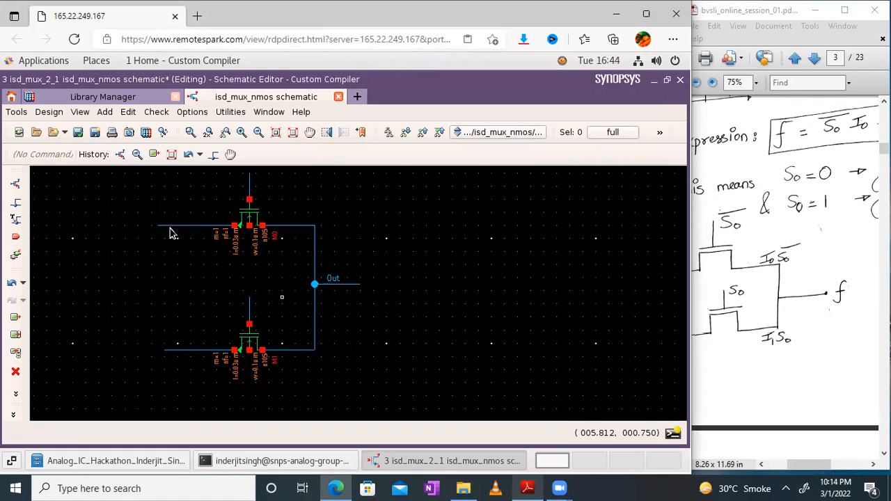
# Name the wire at the upper transistor's left terminal I0, with a zero as the second character
pyautogui.rightClick(171, 230)
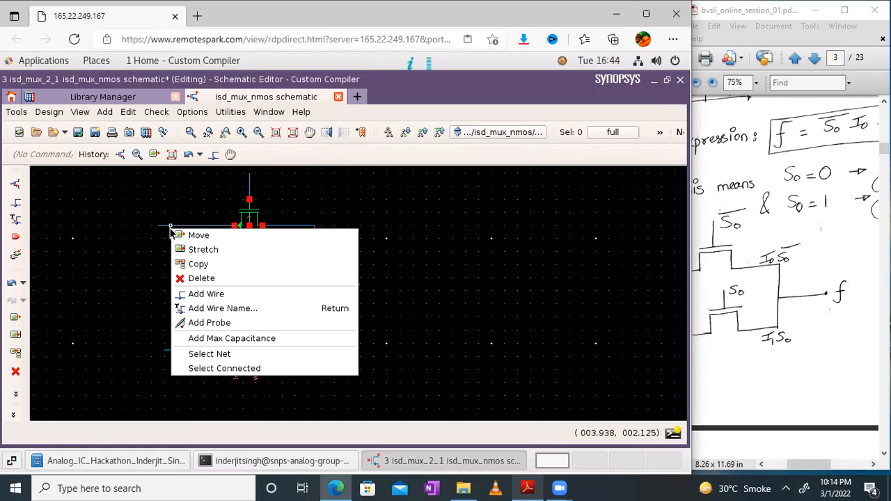
pyautogui.click(219, 308)
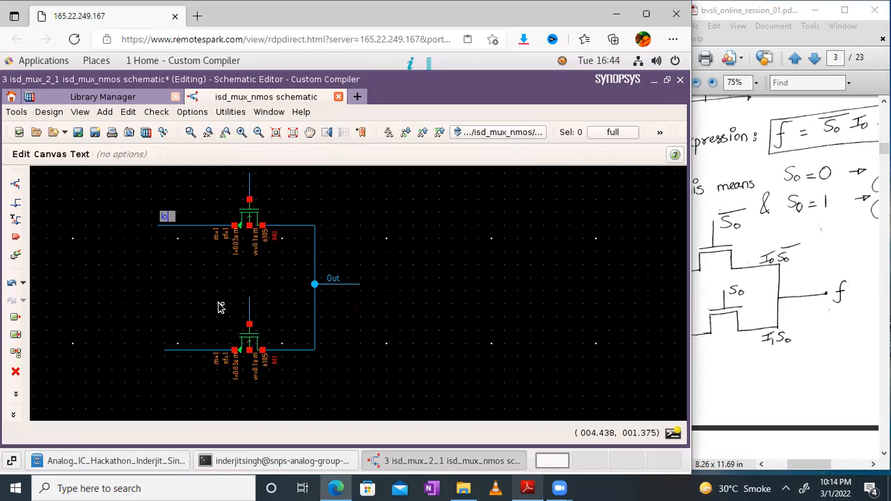
pyautogui.press('Escape')
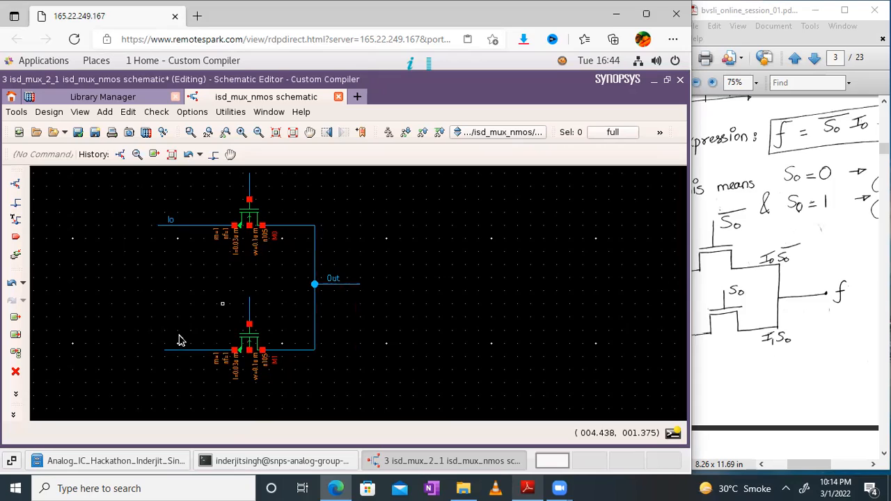
pyautogui.doubleClick(171, 218)
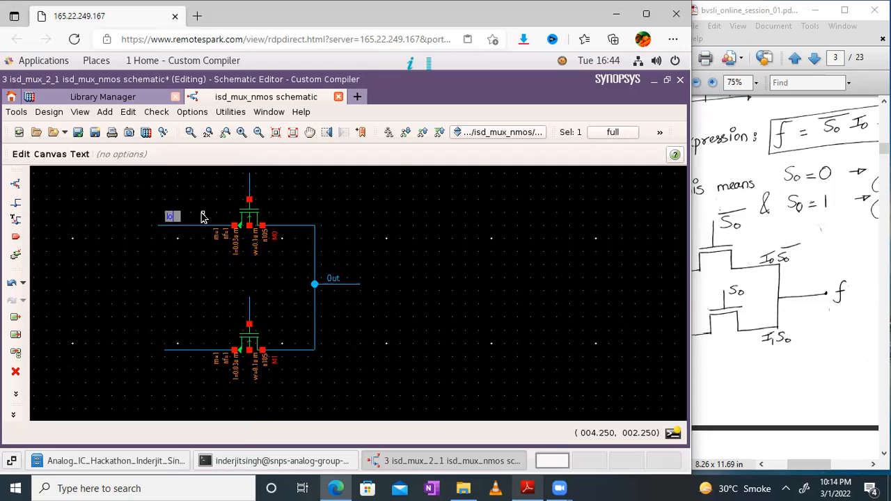
pyautogui.press('Escape')
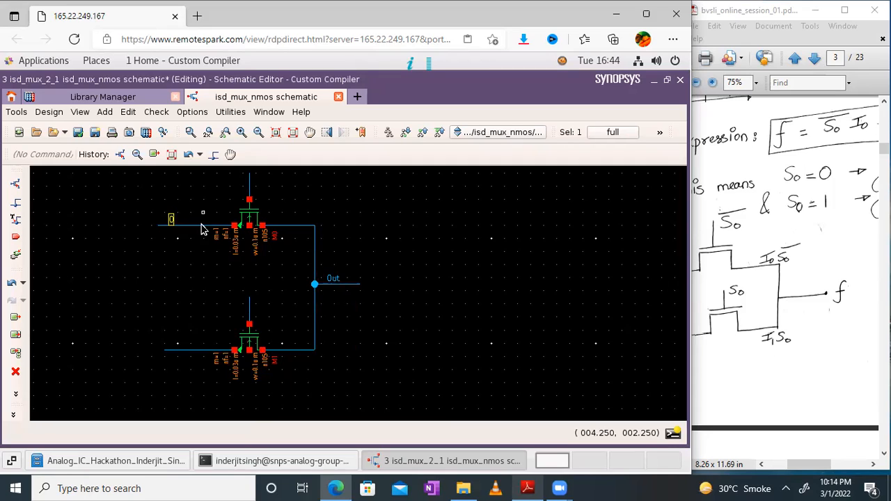
# Name the wire at the lower transistor's left terminal I1
pyautogui.rightClick(177, 353)
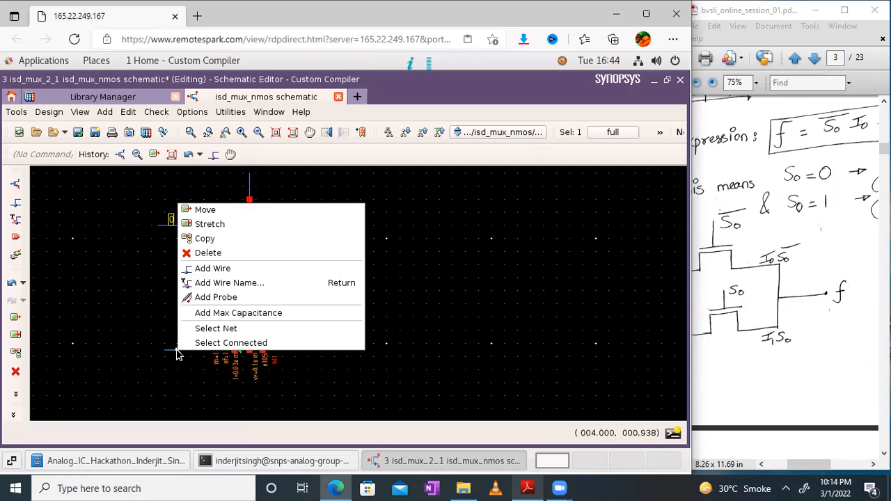
pyautogui.click(212, 285)
pyautogui.press('BackSpace')
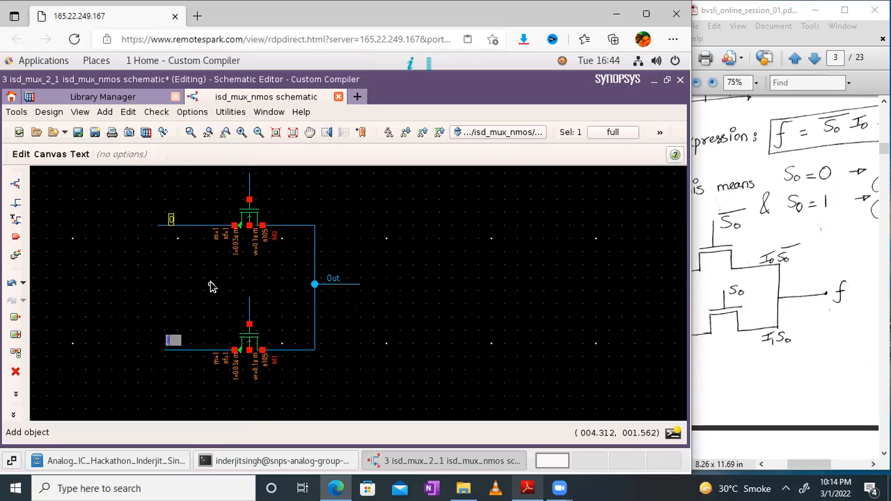
pyautogui.press('Escape')
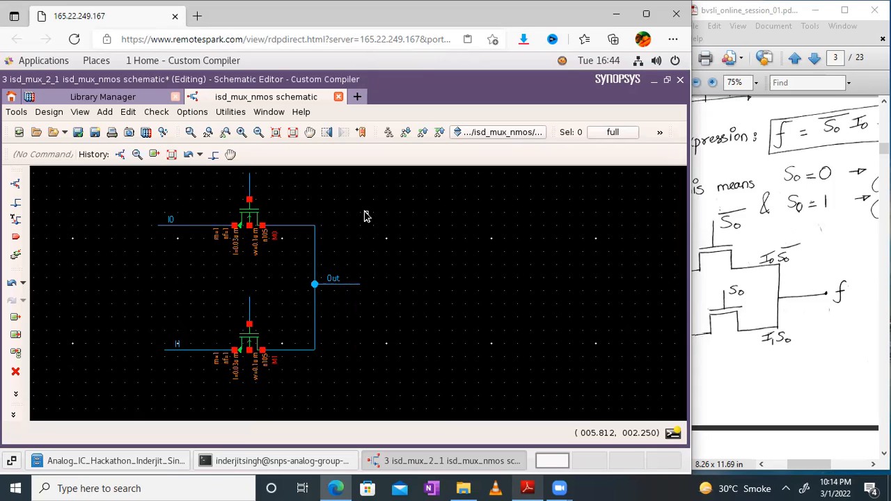
# Place a third nmos4t transistor from SAED_PDK_32_28 to the right of the output wire, at about (7.5, 1.2)
pyautogui.click(16, 184)
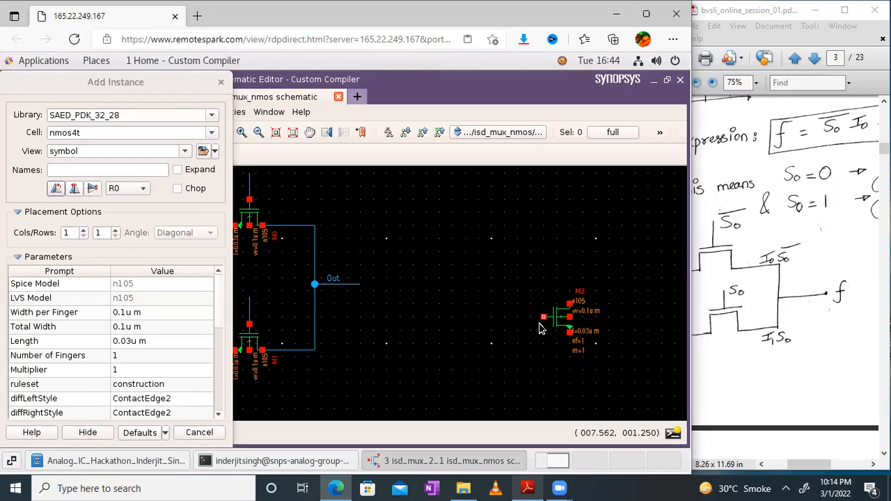
pyautogui.press('Escape')
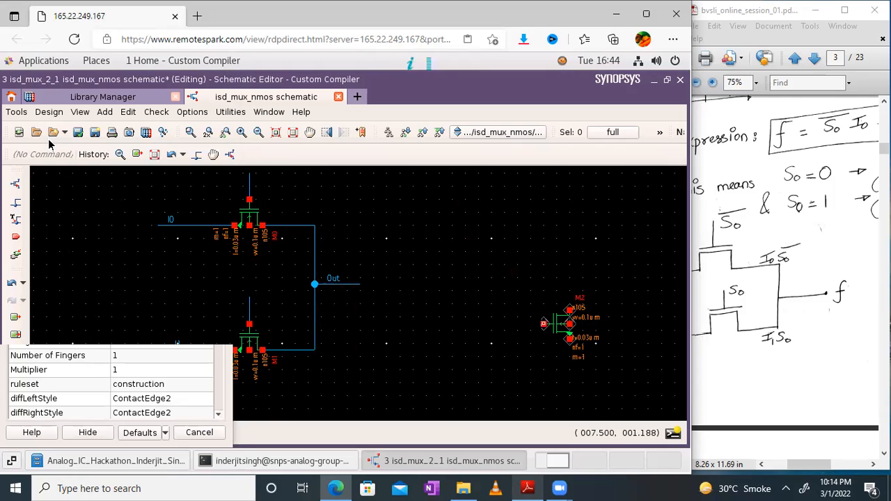
# Place a pmos4t transistor from SAED_PDK_32_28 directly above the third NMOS transistor, at about (7.5, 2.06)
pyautogui.click(14, 185)
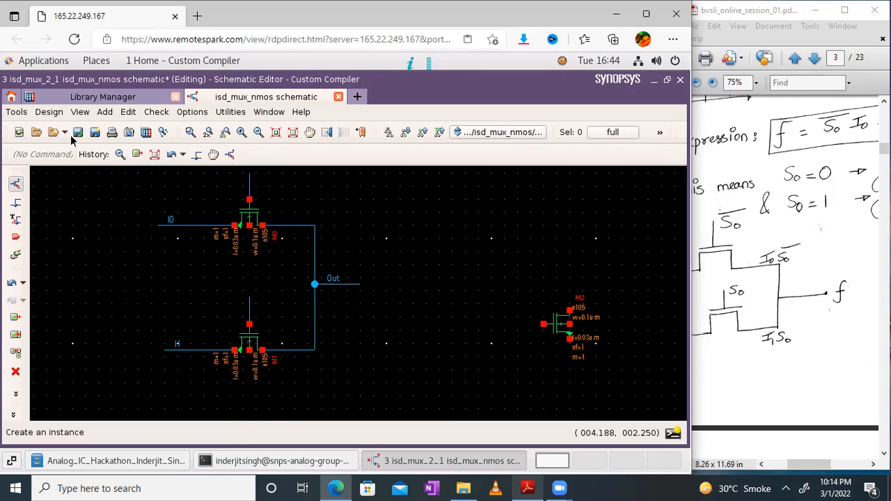
pyautogui.doubleClick(95, 132)
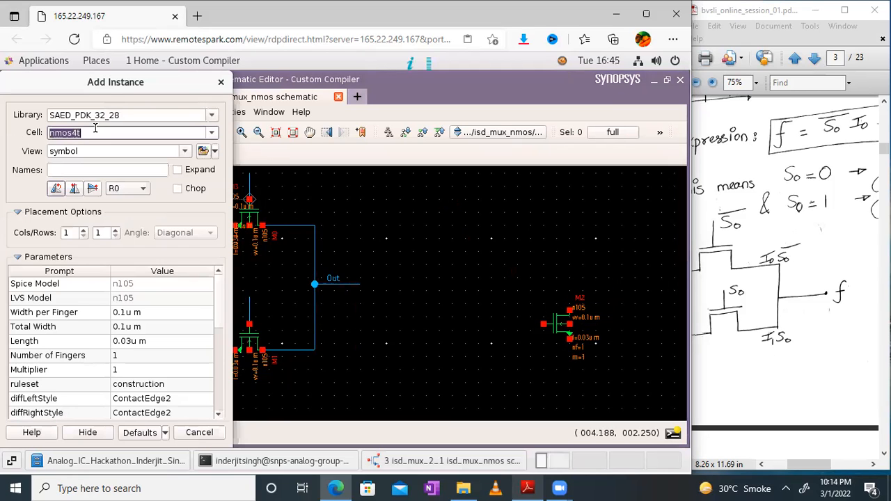
pyautogui.write('pmos')
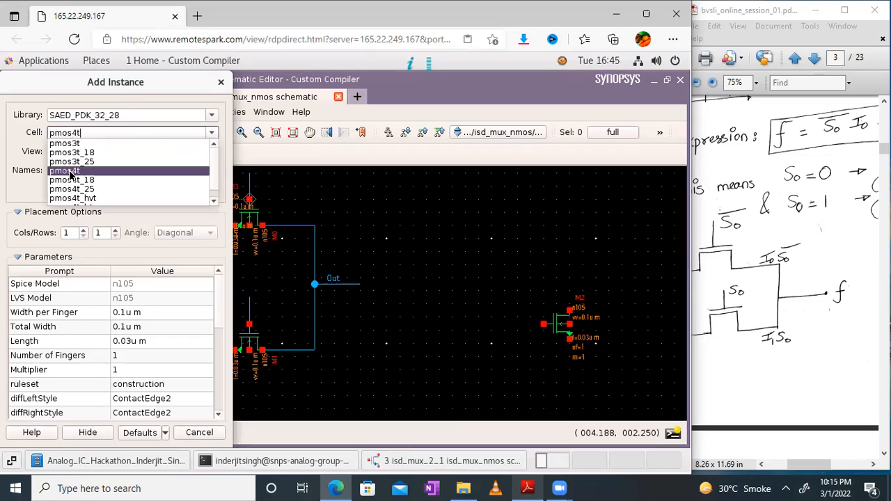
pyautogui.press('Return')
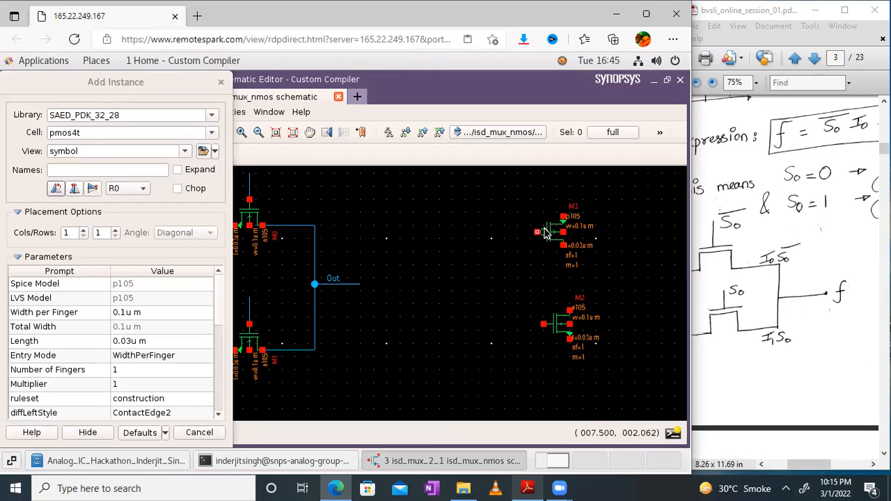
pyautogui.click(546, 239)
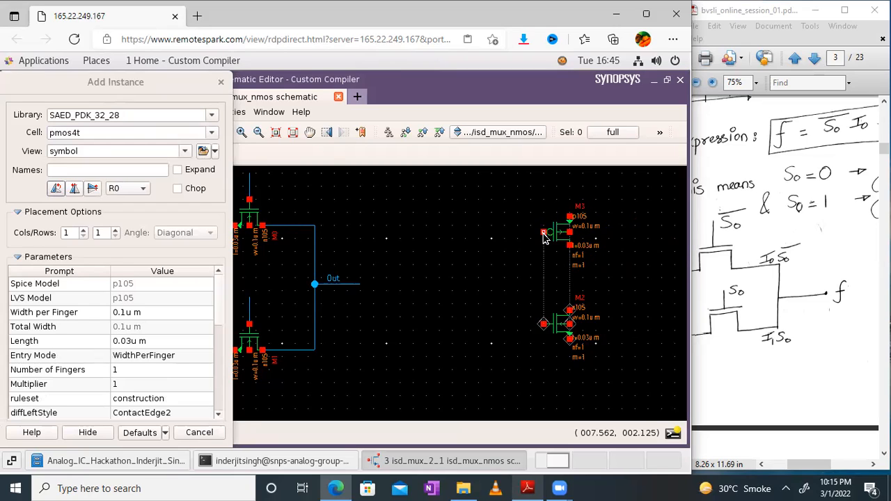
pyautogui.press('Escape')
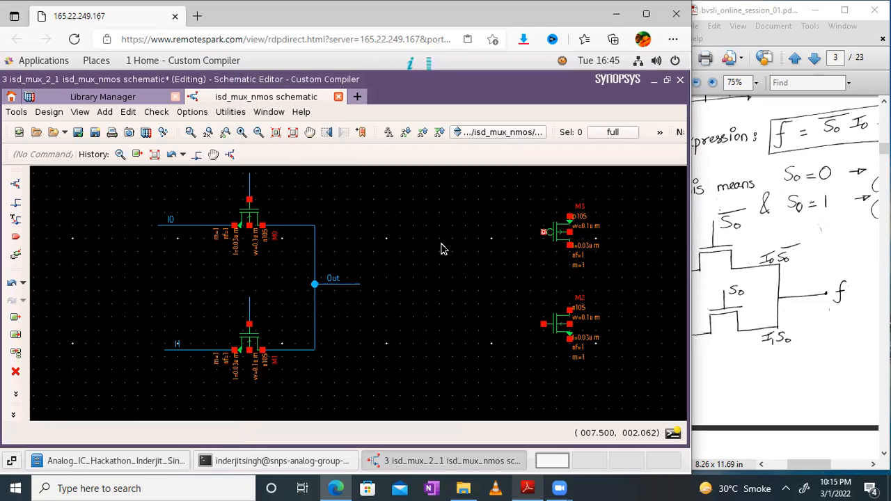
pyautogui.click(16, 206)
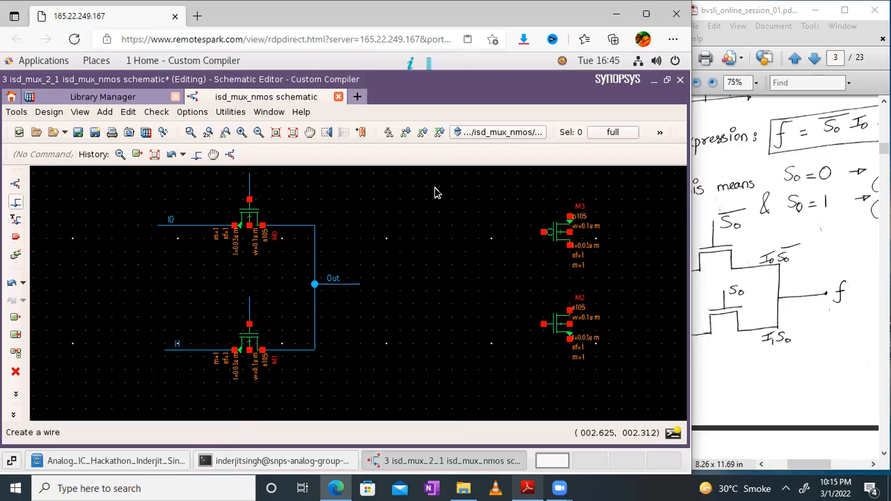
pyautogui.click(545, 238)
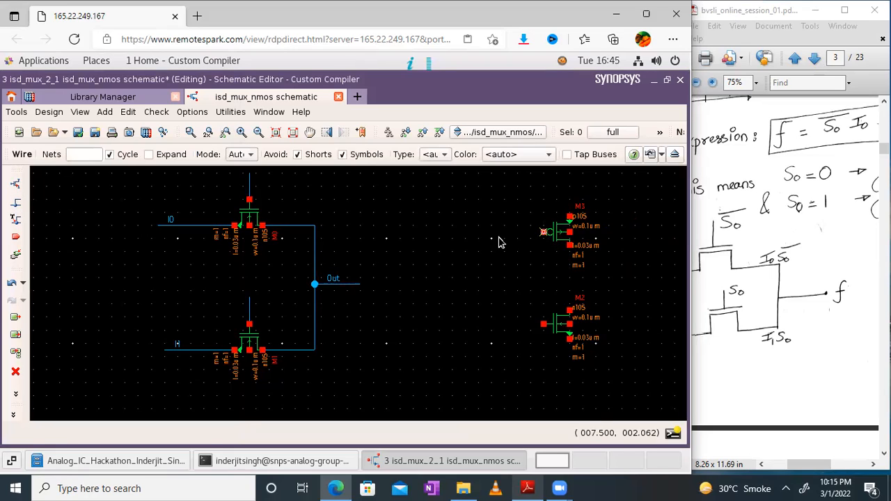
pyautogui.doubleClick(498, 239)
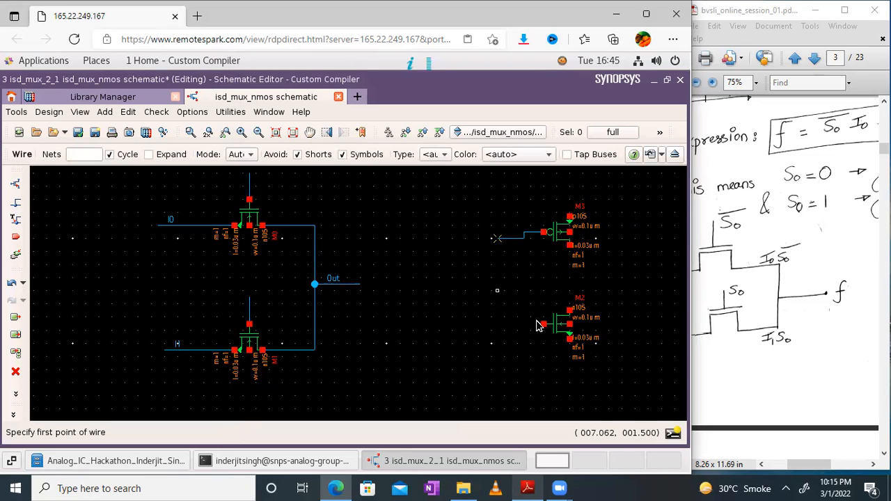
pyautogui.press('Escape')
pyautogui.click(12, 283)
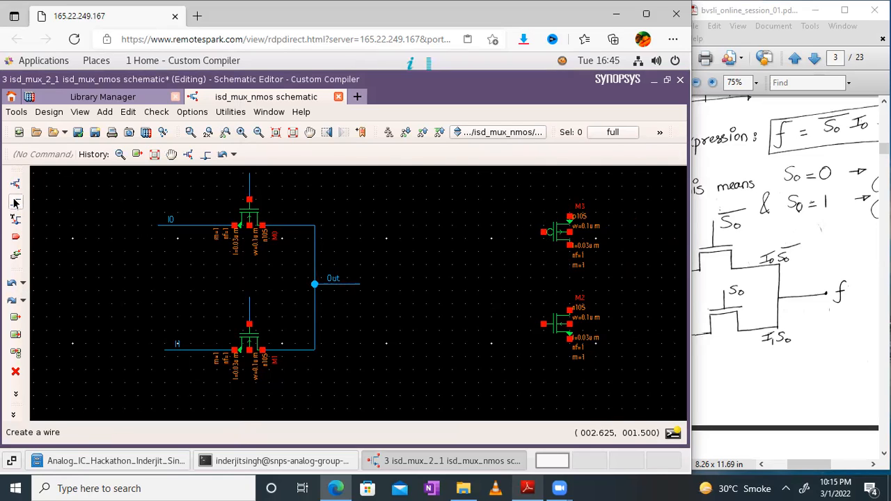
# Wire the PMOS gate to the gate of the NMOS below it, routing the wire around their left side
pyautogui.click(15, 203)
pyautogui.click(544, 232)
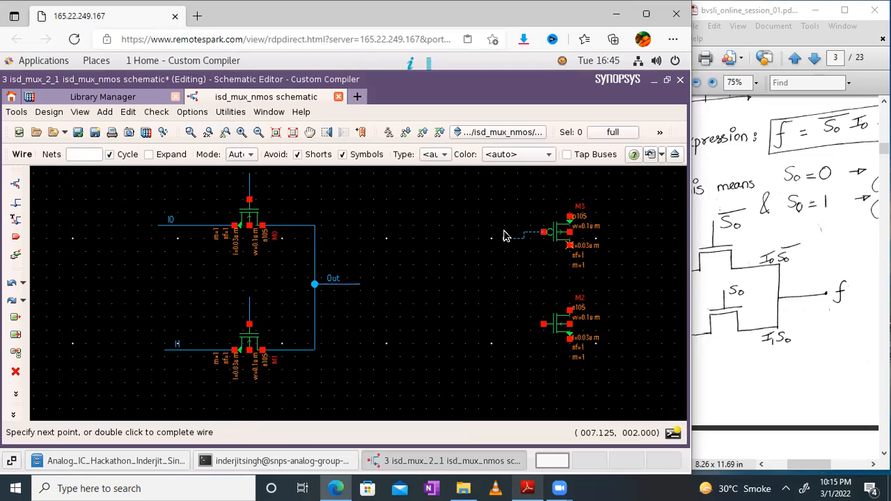
pyautogui.doubleClick(504, 291)
pyautogui.click(543, 324)
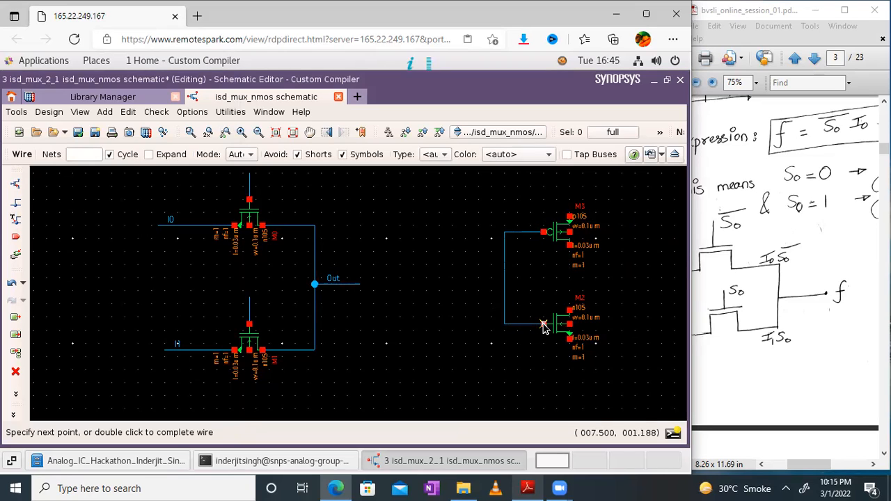
pyautogui.doubleClick(544, 326)
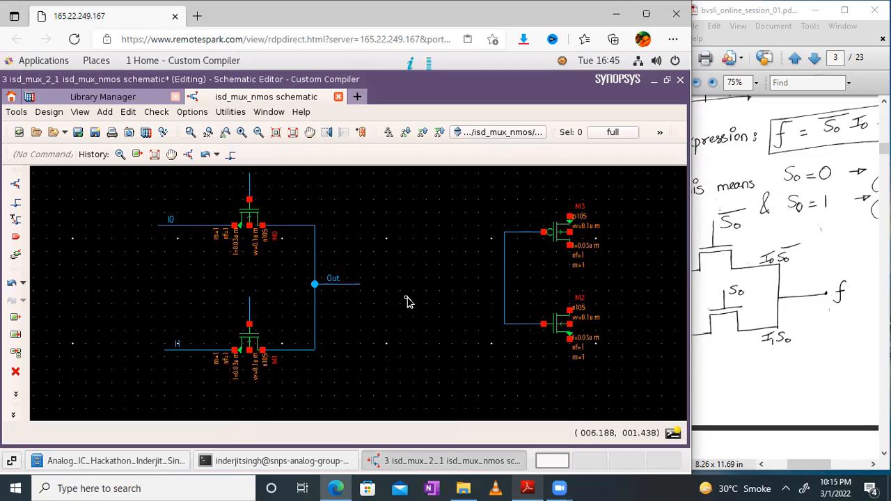
# Wire the PMOS transistor's lower terminal straight down to the upper terminal of the NMOS beneath it
pyautogui.click(15, 202)
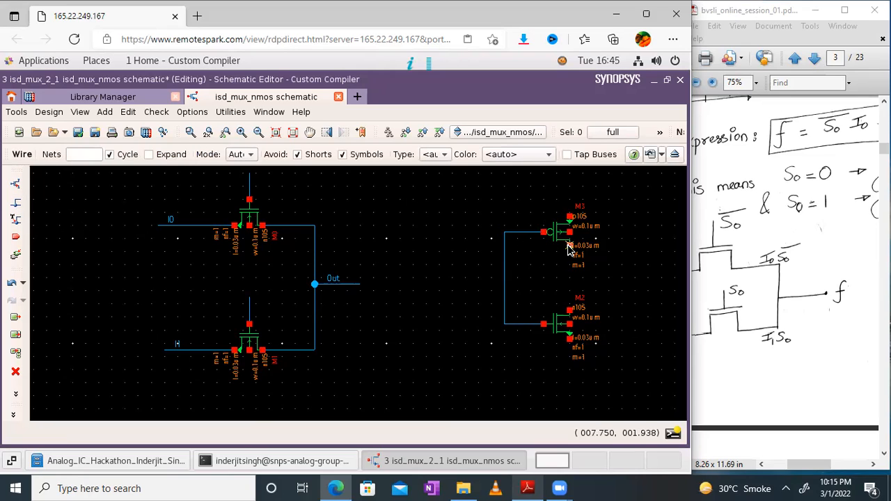
pyautogui.click(570, 308)
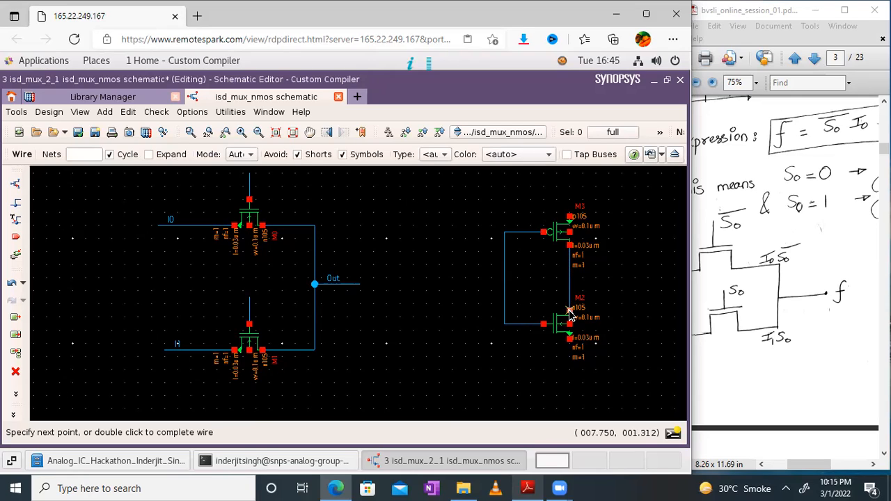
pyautogui.press('Escape')
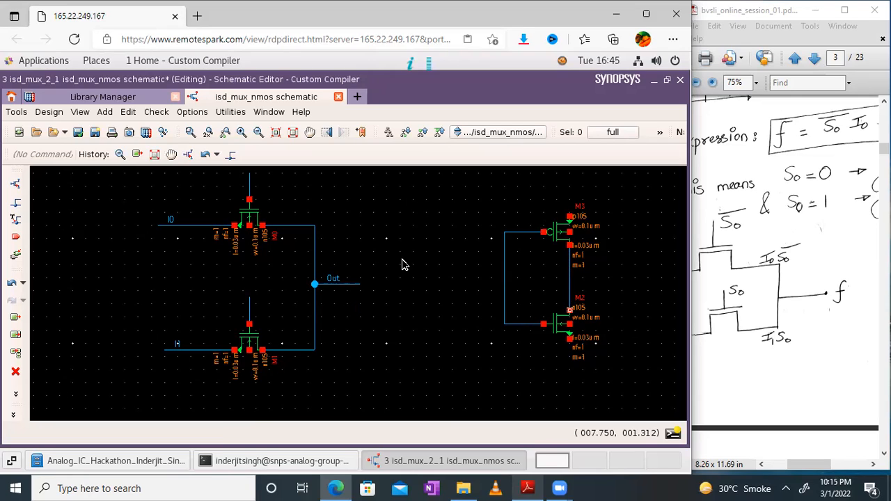
# Draw a wire stub from the inverter NMOS's lower terminal down to about (7.75, 0.75)
pyautogui.click(15, 201)
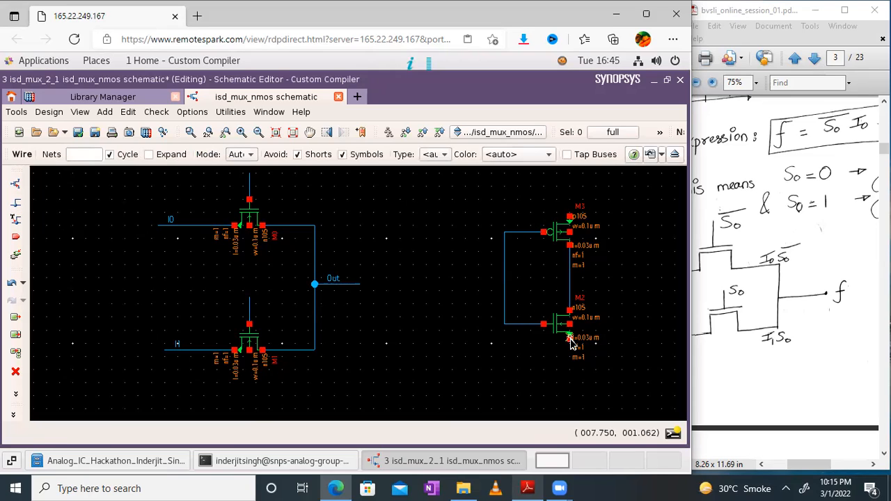
pyautogui.click(570, 340)
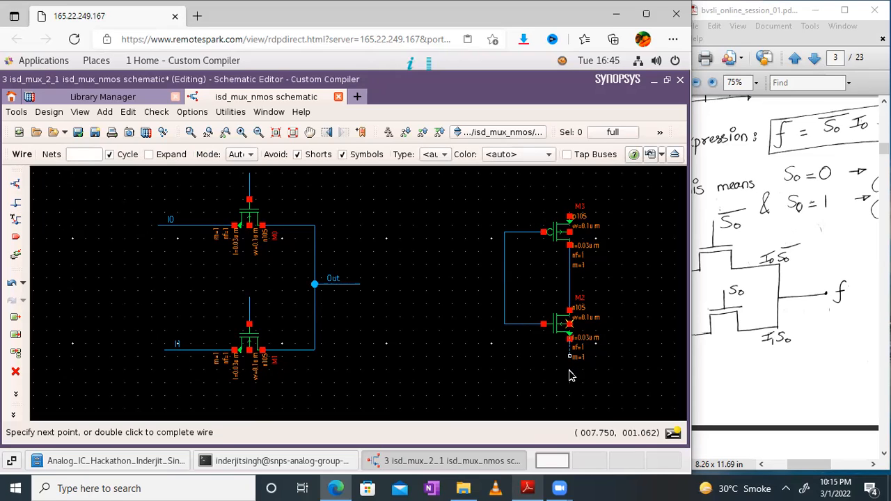
pyautogui.doubleClick(570, 369)
pyautogui.press('Escape')
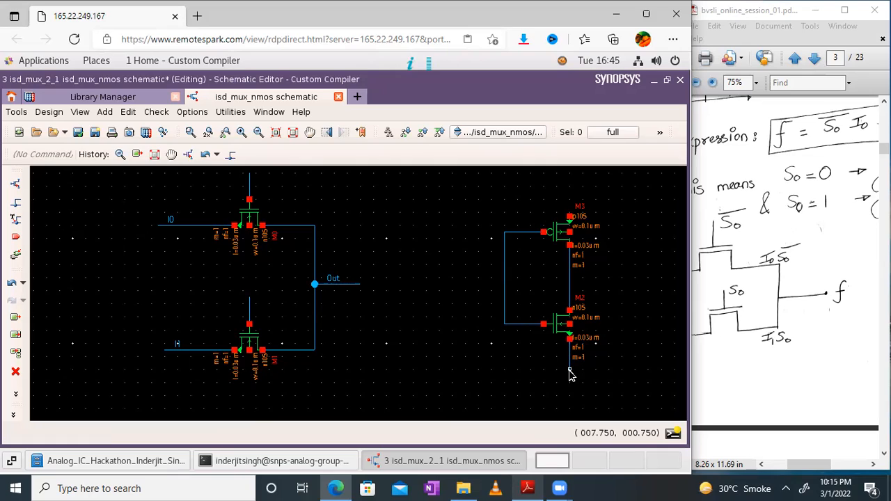
# Draw a short input wire from about (6.9, 1.6) to the vertical wire joining the inverter's two gates
pyautogui.press('w')
pyautogui.click(478, 279)
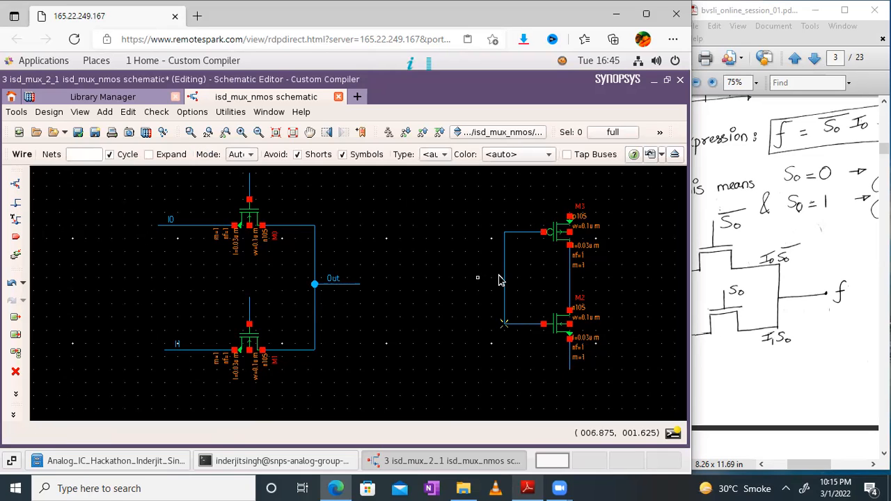
pyautogui.doubleClick(504, 279)
pyautogui.press('Escape')
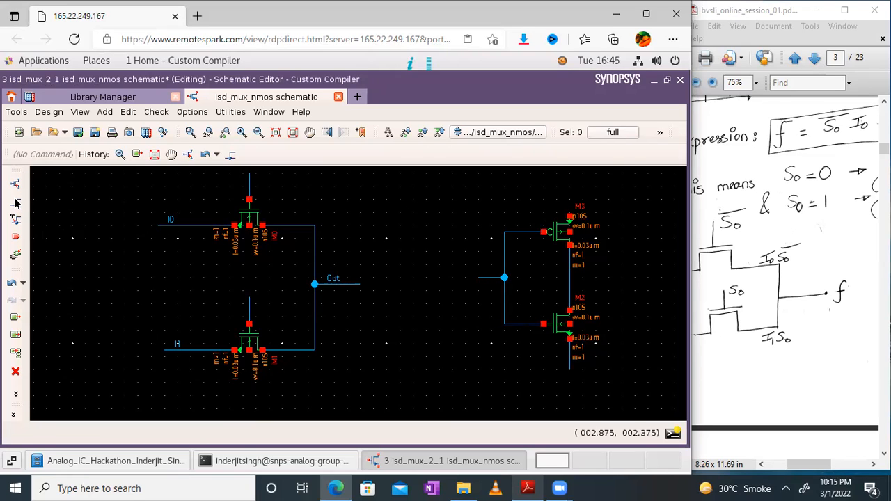
# Draw a short output wire to the right from the middle of the wire joining the PMOS and NMOS transistors
pyautogui.click(16, 203)
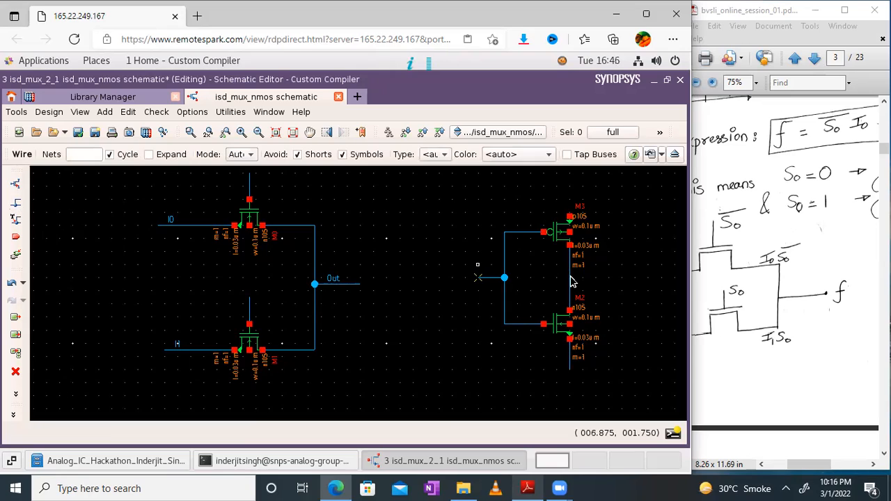
pyautogui.click(569, 278)
pyautogui.doubleClick(608, 282)
pyautogui.press('Escape')
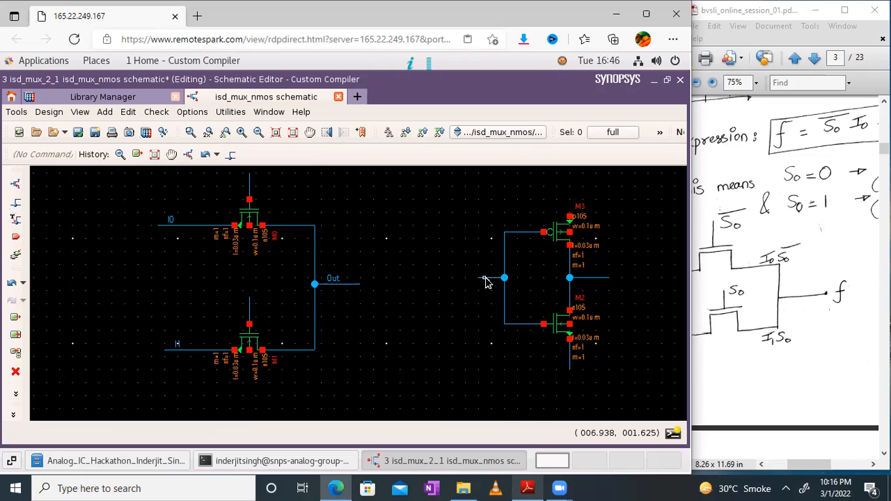
# Name the inverter's input wire S0 and its output wire S0bar
pyautogui.rightClick(486, 281)
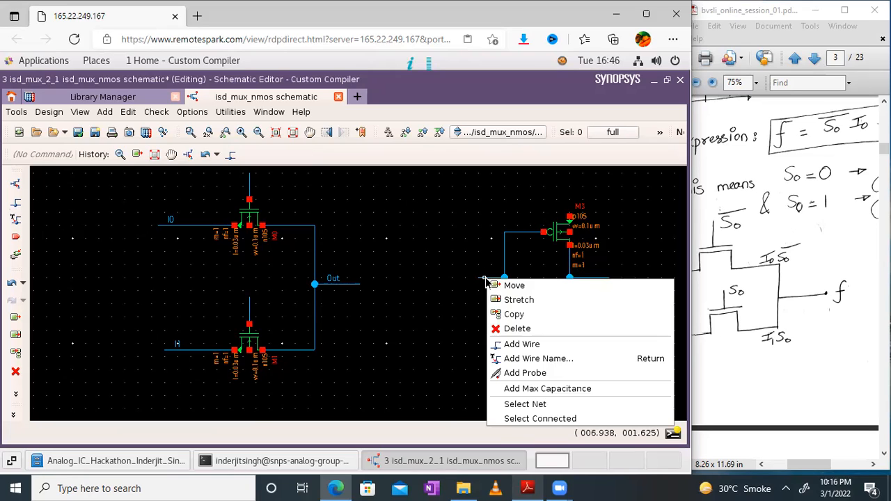
pyautogui.click(537, 360)
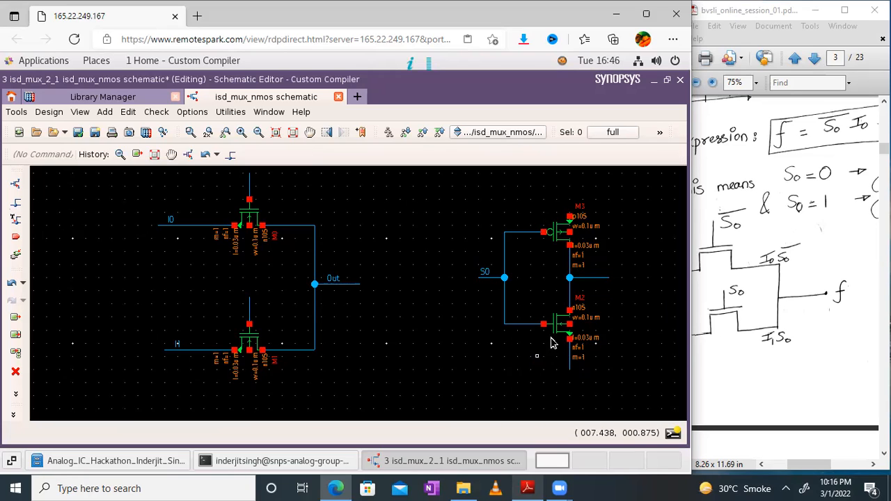
pyautogui.rightClick(603, 282)
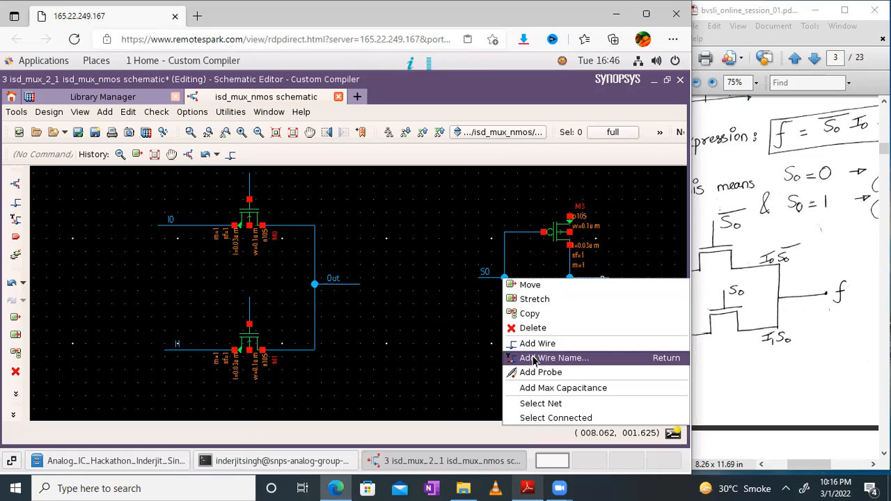
pyautogui.click(535, 360)
pyautogui.write('bar')
pyautogui.press('Return')
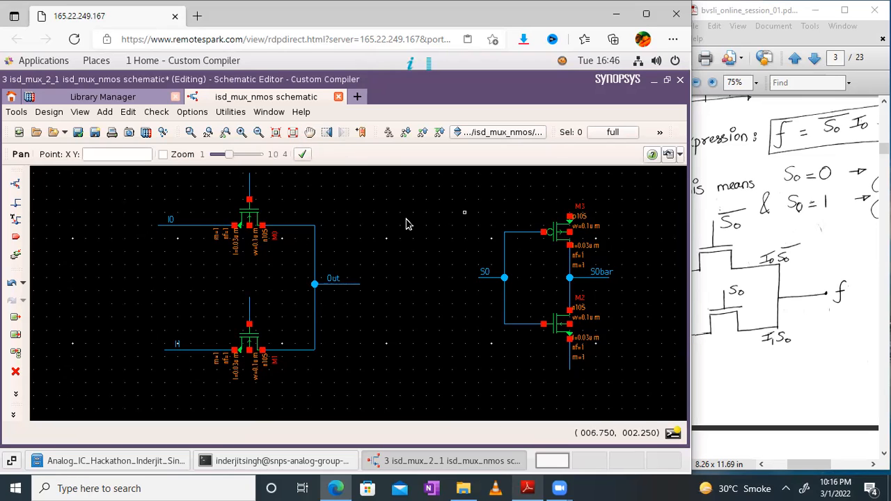
# Draw a vertical wire stub above the PMOS transistor, joining its upper terminal at about (7.75, 2.19)
pyautogui.moveTo(406, 224); pyautogui.dragTo(397, 231)
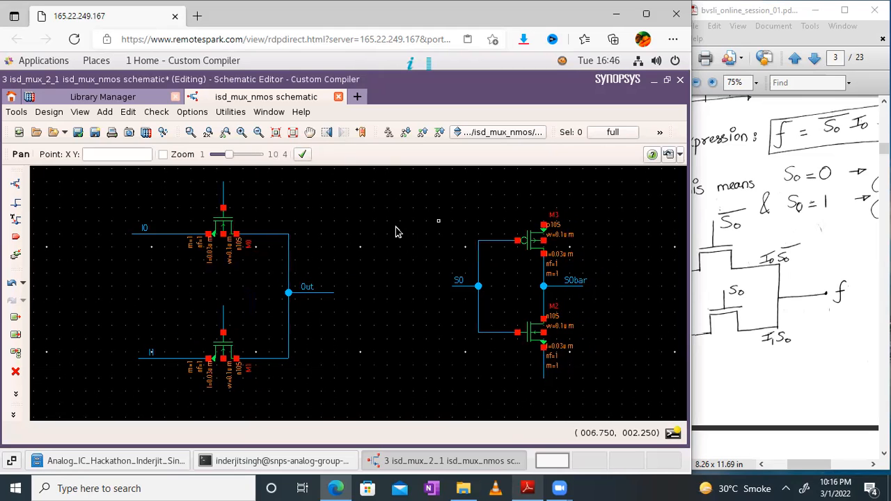
pyautogui.click(17, 206)
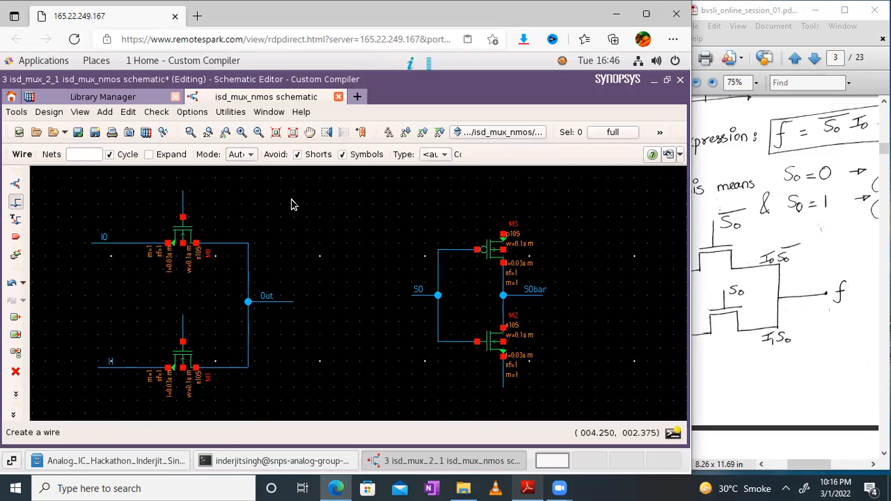
pyautogui.press('Escape')
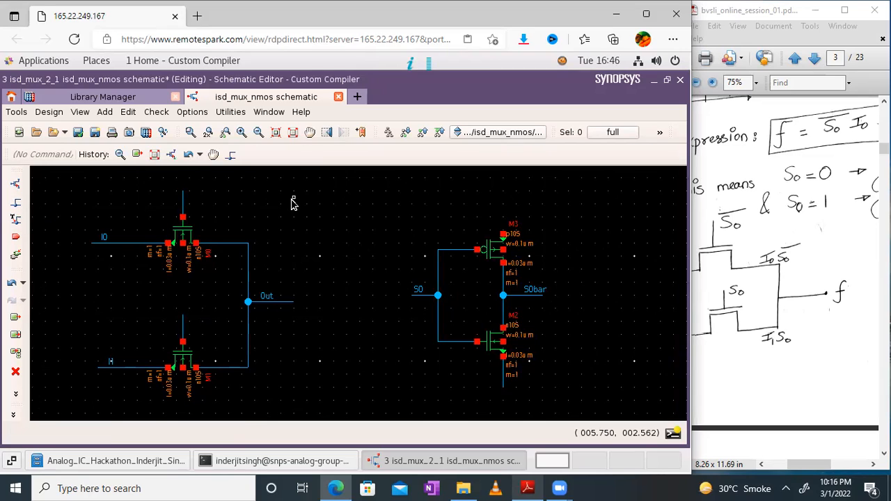
pyautogui.click(17, 203)
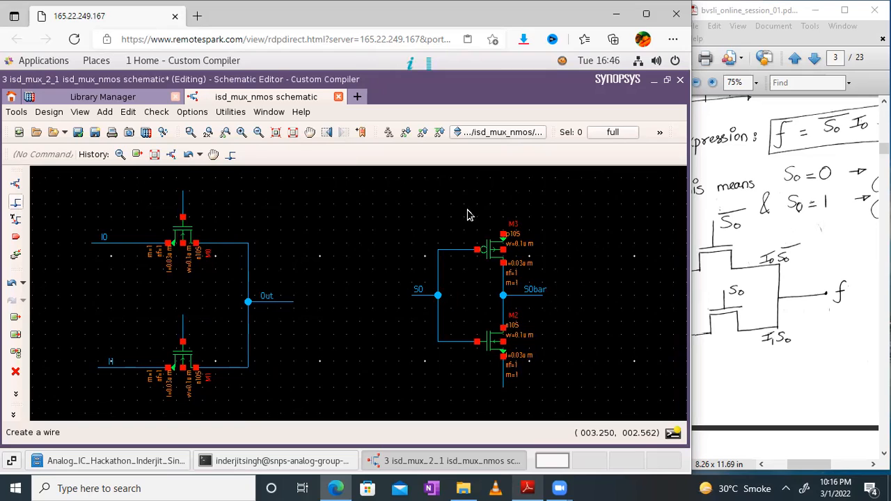
pyautogui.click(505, 235)
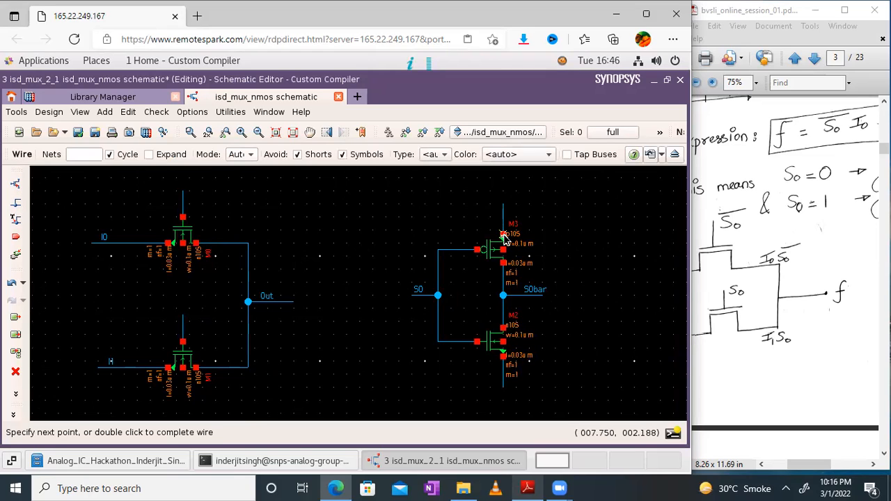
pyautogui.press('Escape')
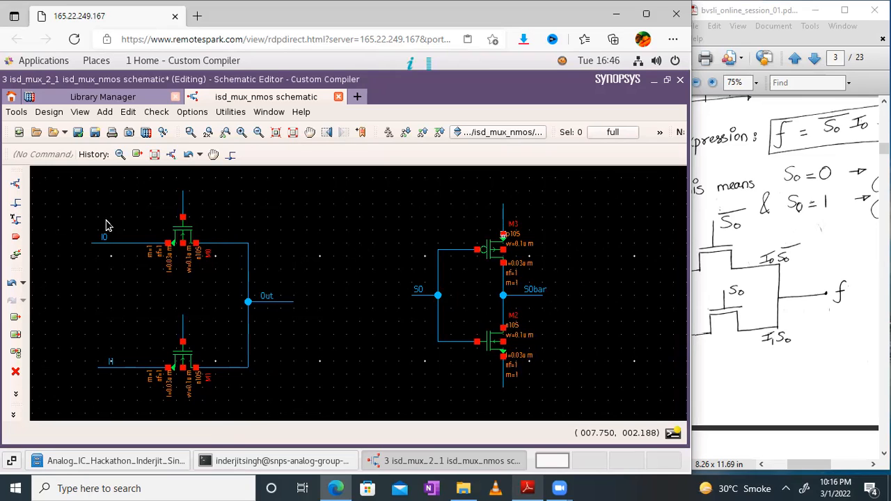
# Wire the PMOS body terminal out to about (8.1, 2.06) and connect it up to the top end of its source stub
pyautogui.click(15, 203)
pyautogui.click(505, 250)
pyautogui.doubleClick(540, 252)
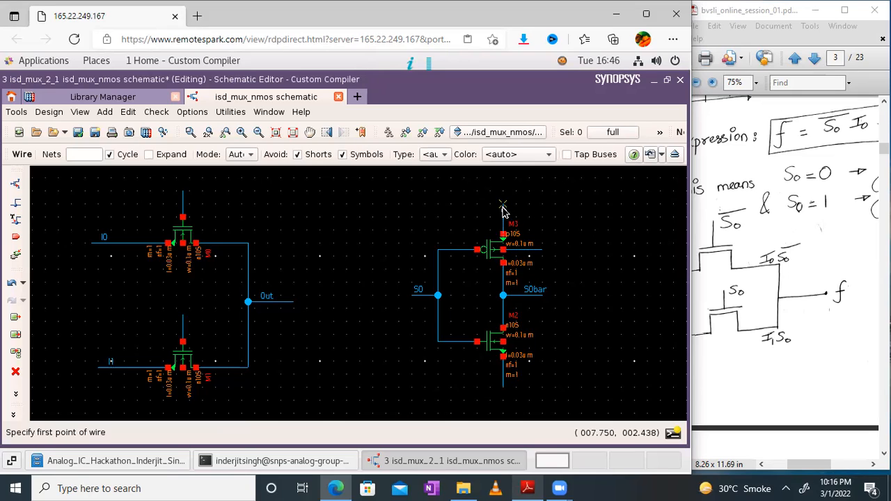
pyautogui.click(504, 205)
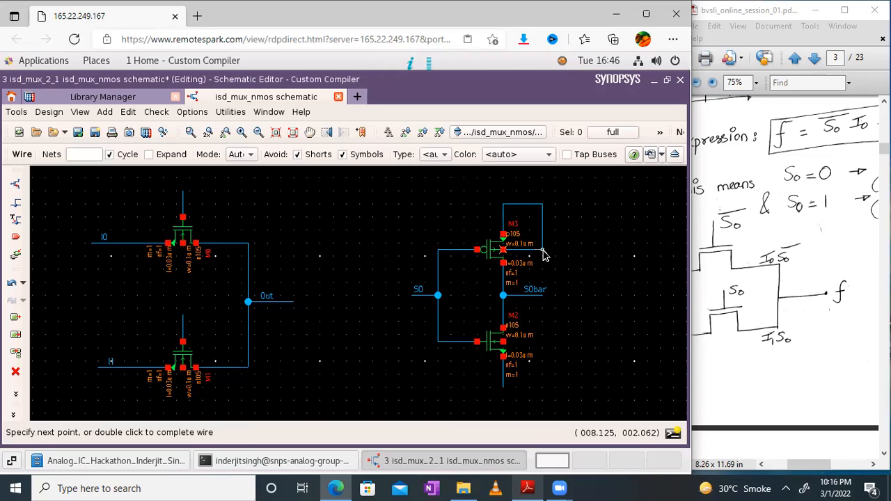
# Wire the inverter NMOS body terminal out to about (8.1, 1.19) and connect it down to the bottom end of its source stub
pyautogui.press('Escape')
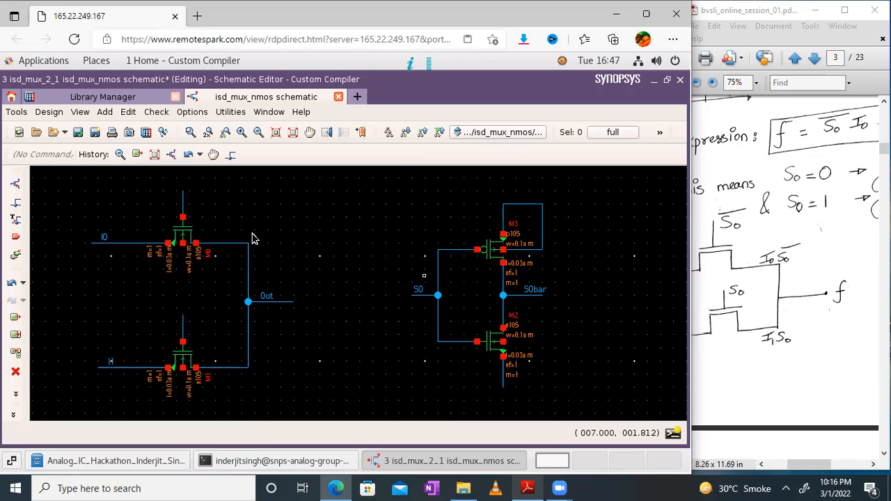
pyautogui.click(15, 202)
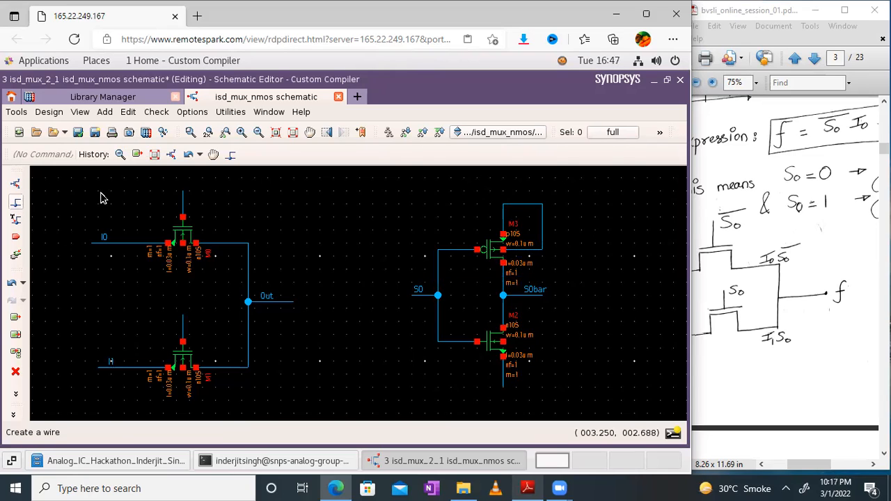
pyautogui.click(503, 341)
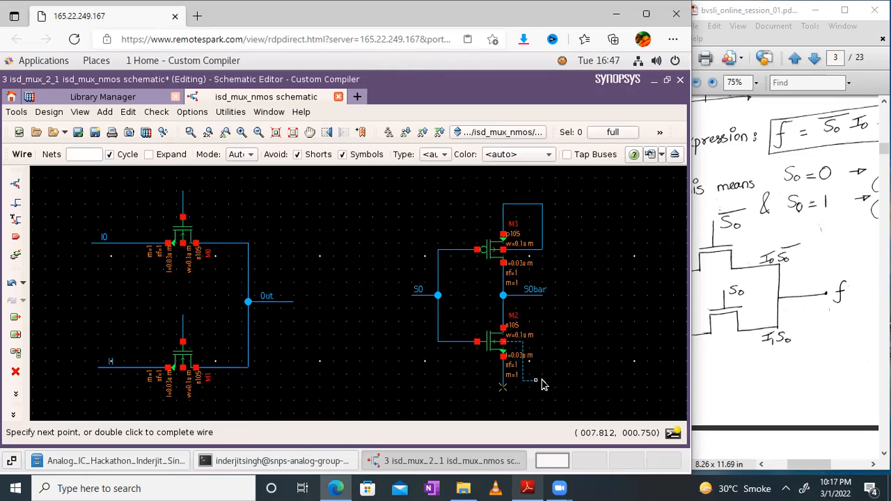
pyautogui.doubleClick(542, 343)
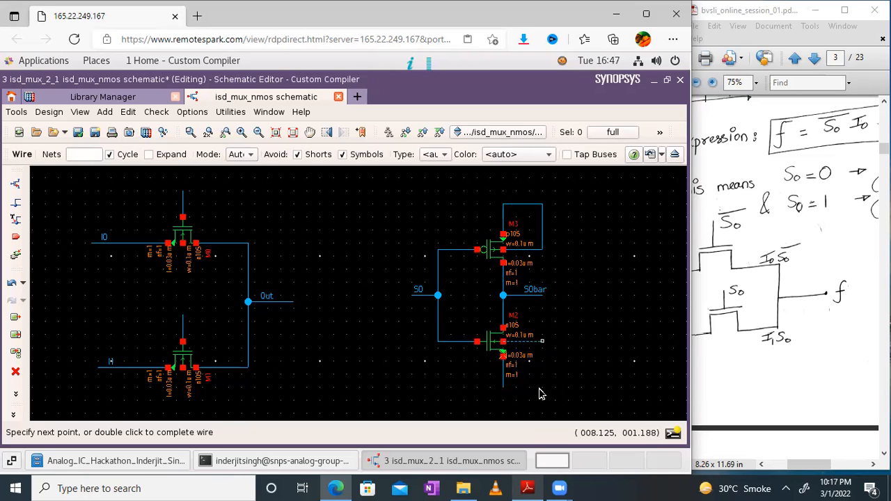
pyautogui.click(504, 387)
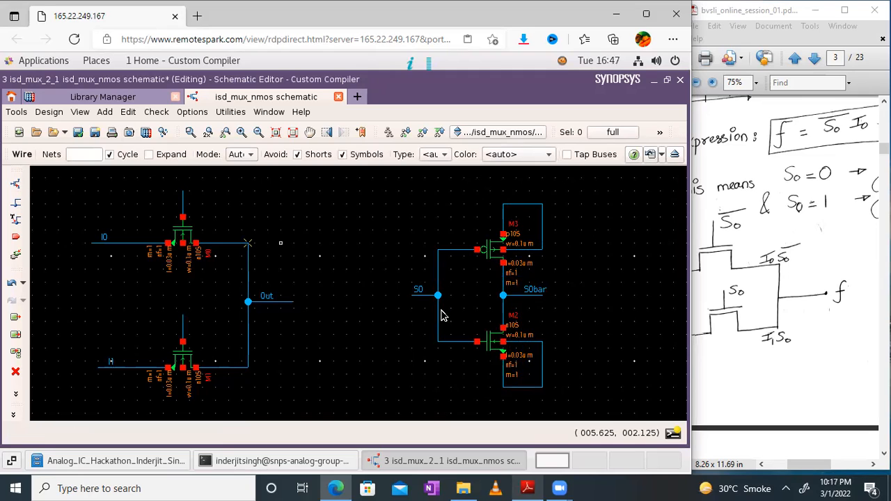
pyautogui.press('Escape')
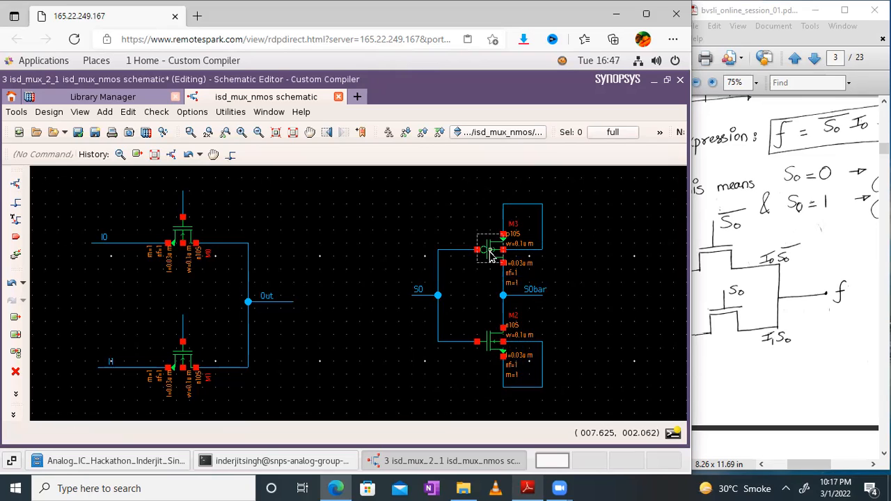
# Name the wire looping above the inverter's PMOS vdd and the wire looping below its NMOS vss
pyautogui.rightClick(529, 209)
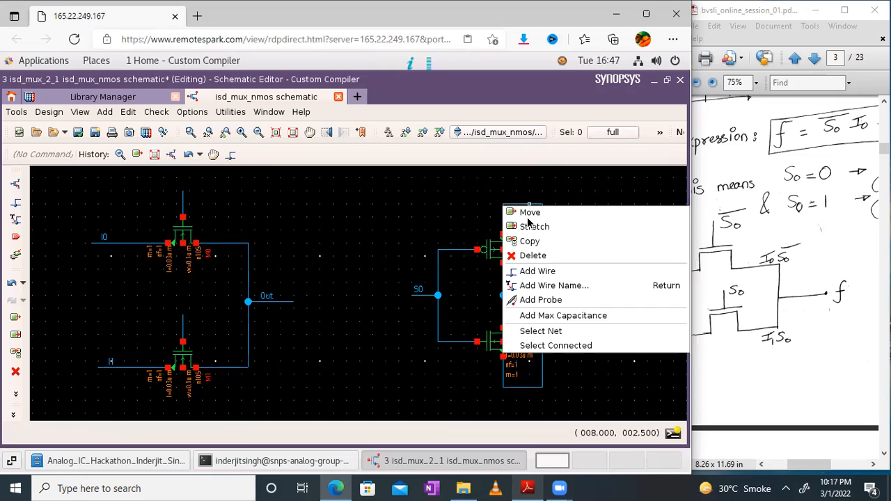
pyautogui.click(534, 286)
pyautogui.write('S0bar')
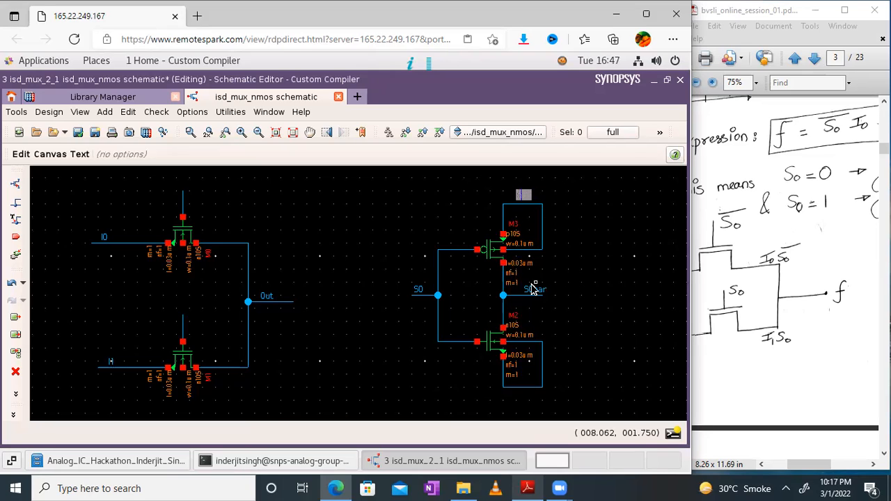
pyautogui.write('dd')
pyautogui.click(608, 338)
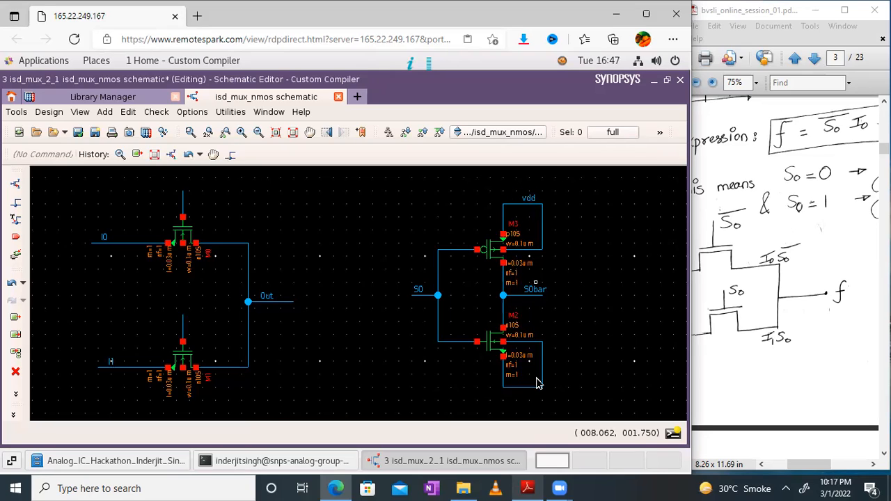
pyautogui.rightClick(525, 390)
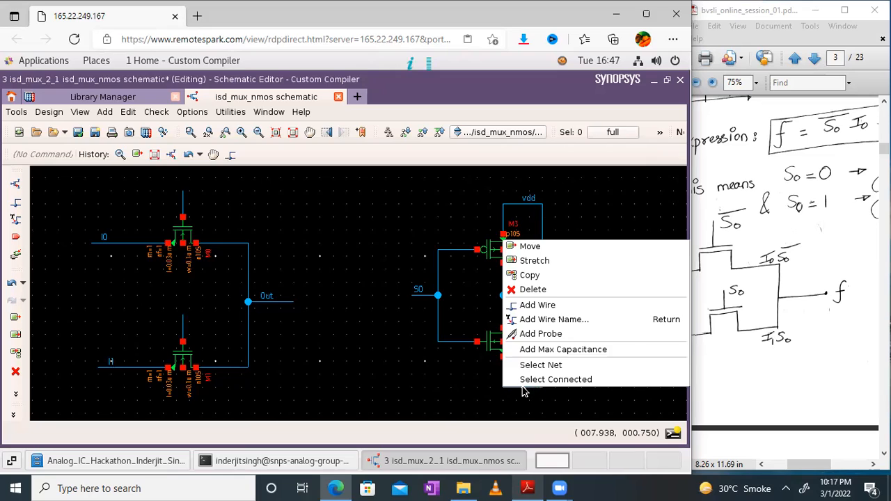
pyautogui.click(544, 320)
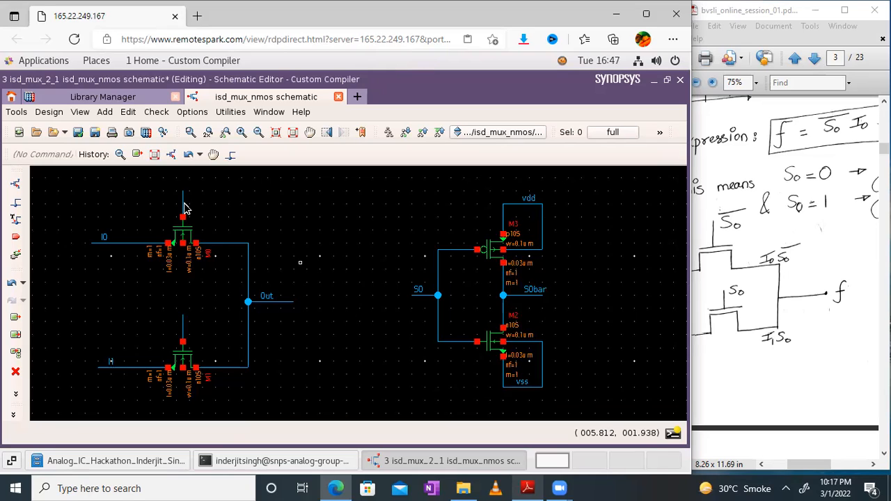
# Add a short horizontal wire to the left from the top end of each pass transistor's gate wire
pyautogui.click(16, 203)
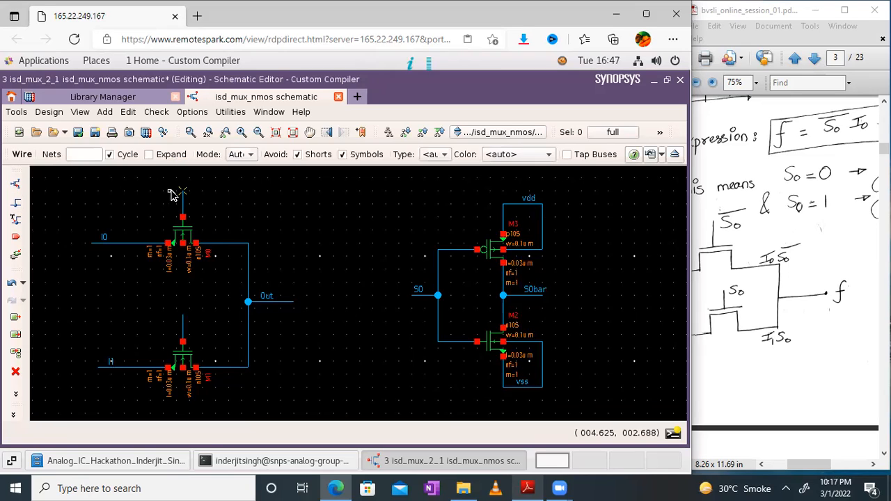
pyautogui.click(182, 190)
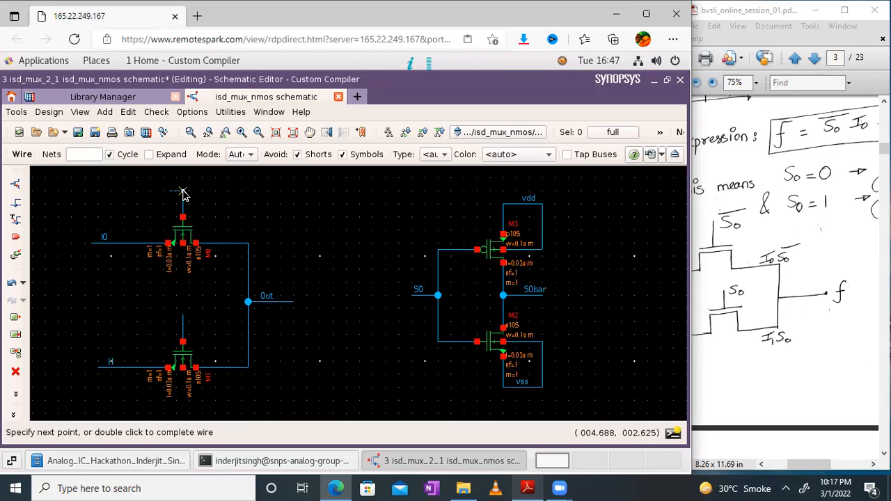
pyautogui.doubleClick(182, 192)
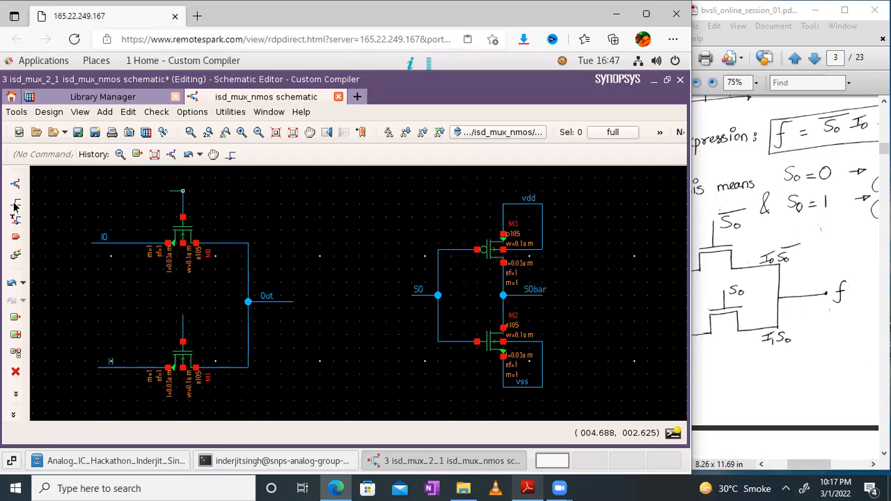
pyautogui.click(15, 204)
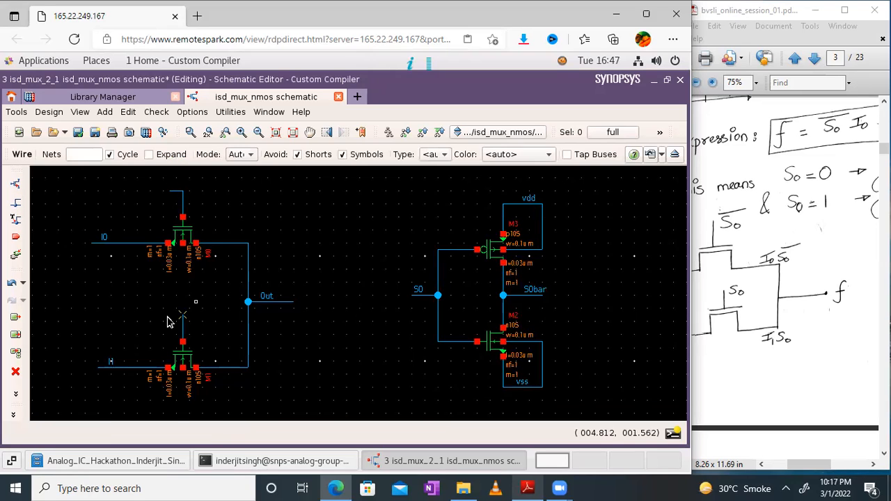
pyautogui.click(182, 320)
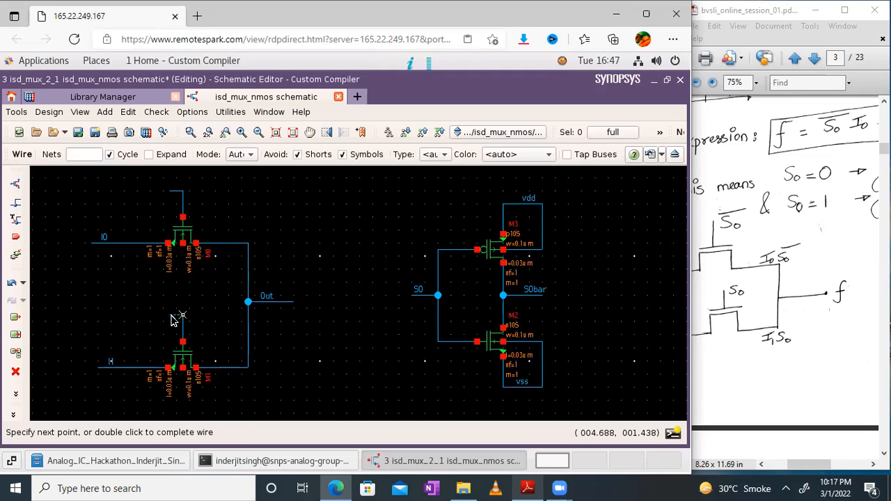
pyautogui.press('Escape')
pyautogui.rightClick(175, 315)
pyautogui.press('Escape')
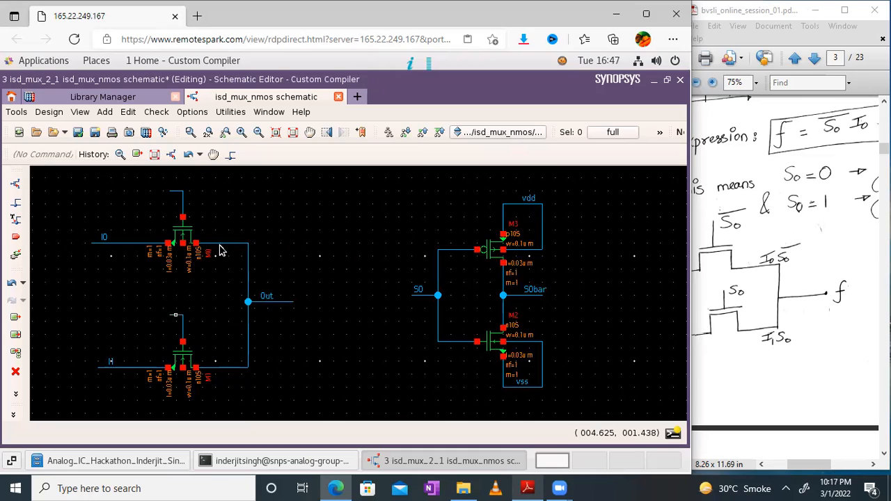
# Name the gate wire of the lower pass transistor S0
pyautogui.rightClick(177, 319)
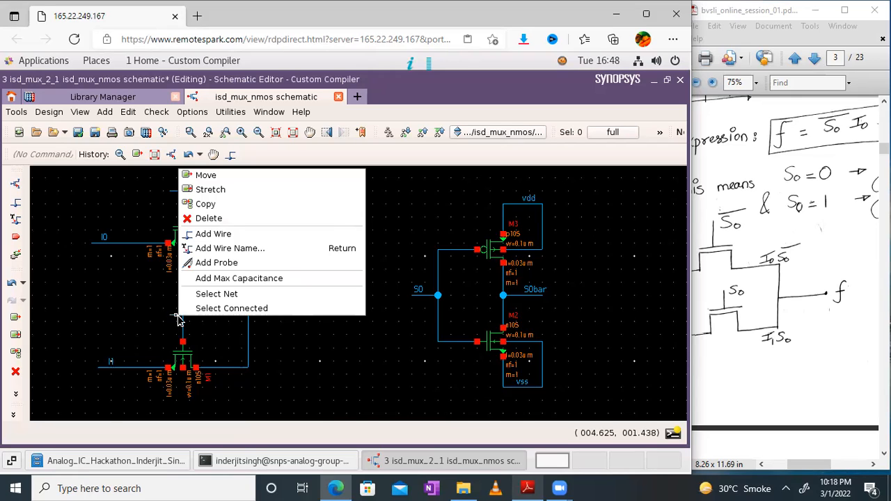
pyautogui.click(232, 249)
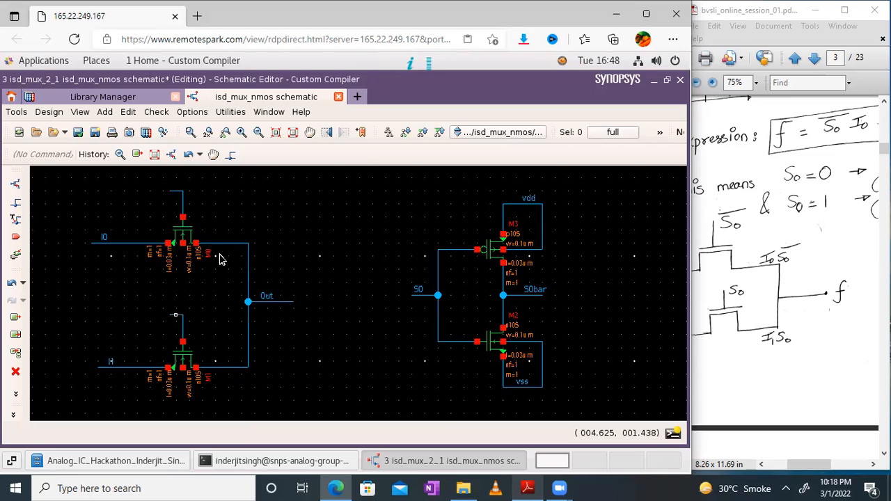
pyautogui.rightClick(176, 319)
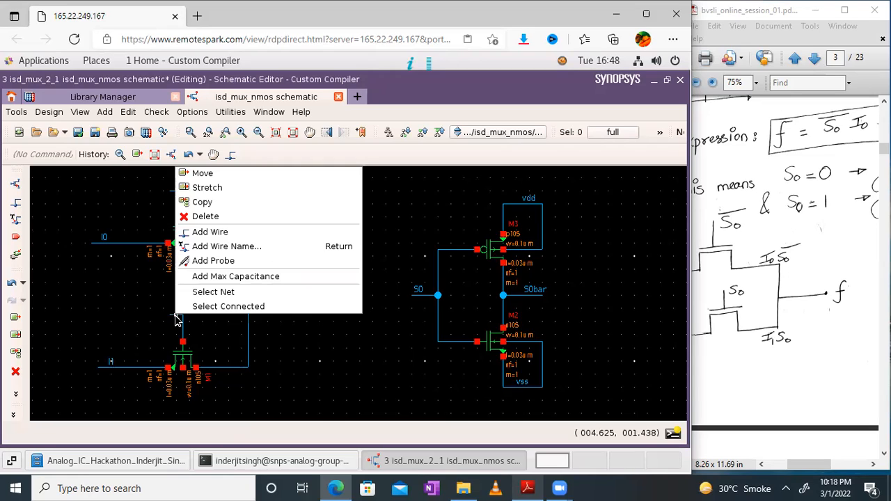
pyautogui.click(225, 259)
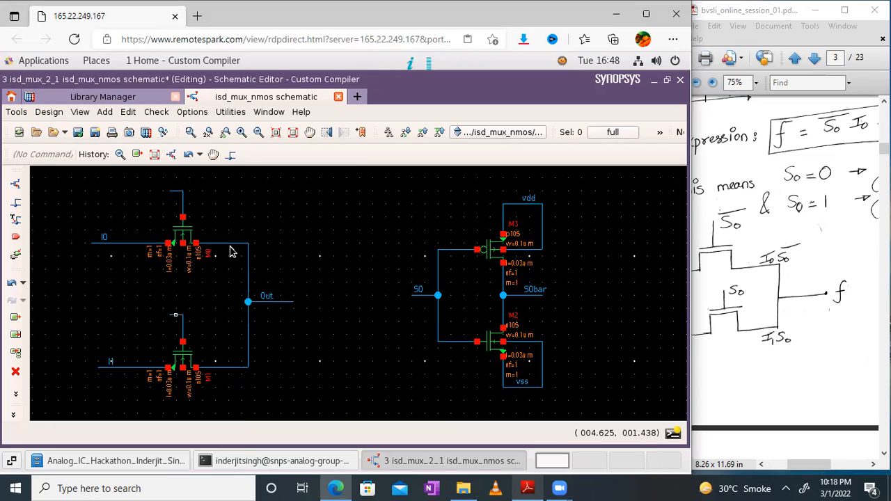
pyautogui.click(176, 321)
pyautogui.rightClick(176, 320)
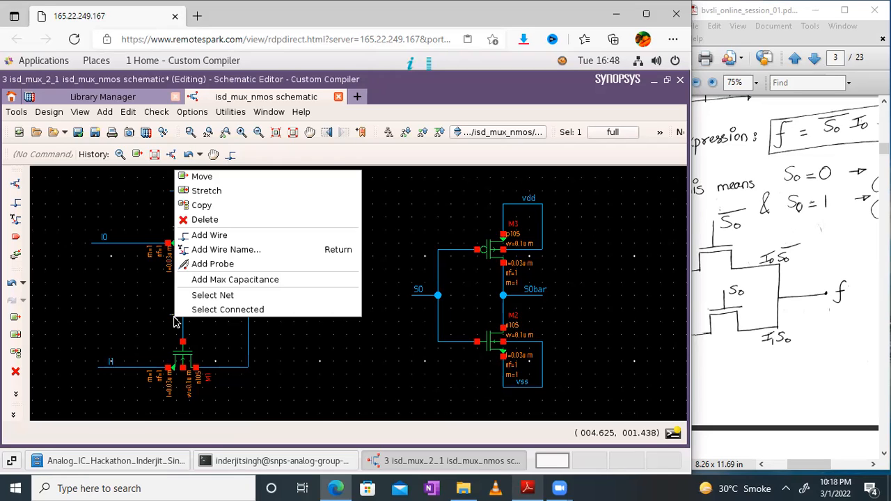
pyautogui.click(233, 250)
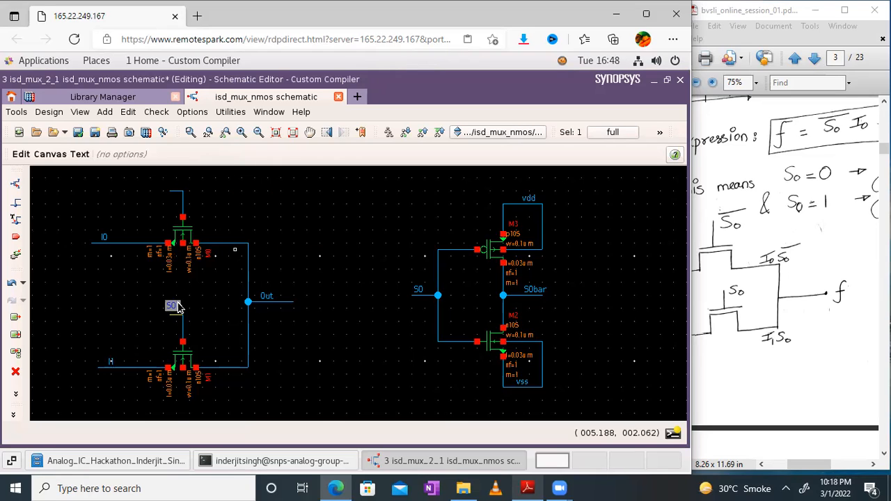
pyautogui.click(209, 299)
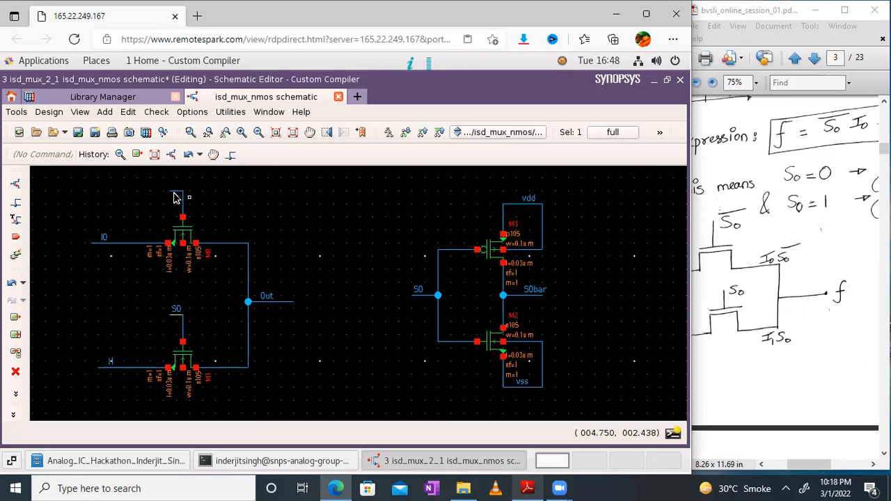
# Name the gate wire of the upper pass transistor S0bar
pyautogui.rightClick(176, 194)
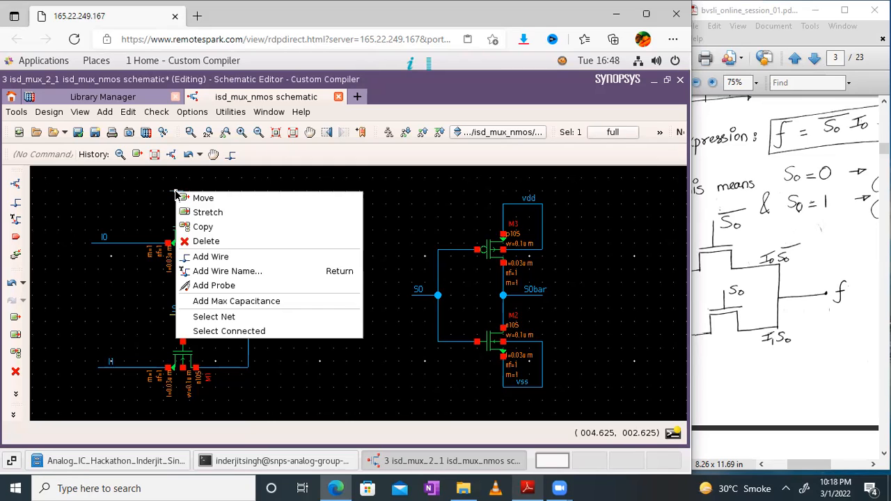
pyautogui.click(220, 271)
pyautogui.write('S0bar')
pyautogui.press('Return')
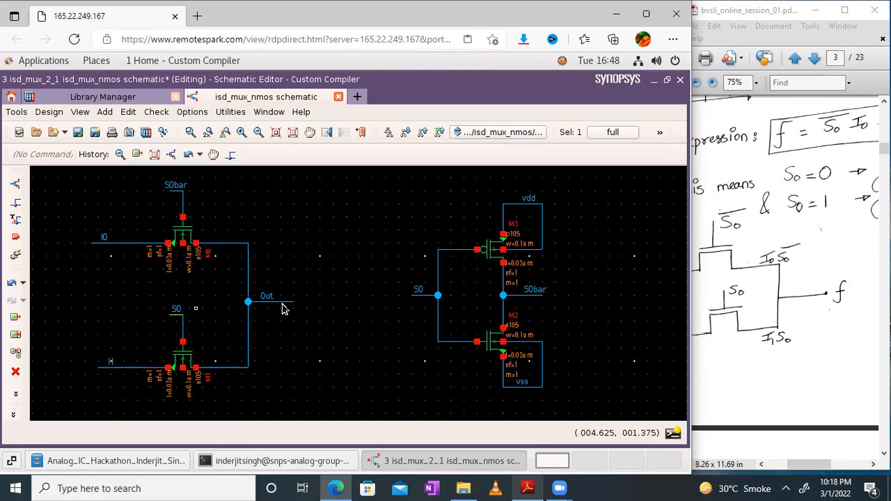
# Draw a wire from the upper pass transistor's body terminal down to about (4.69, 1.81), ending with a short stretch to the right
pyautogui.click(529, 200)
pyautogui.click(17, 203)
pyautogui.click(183, 243)
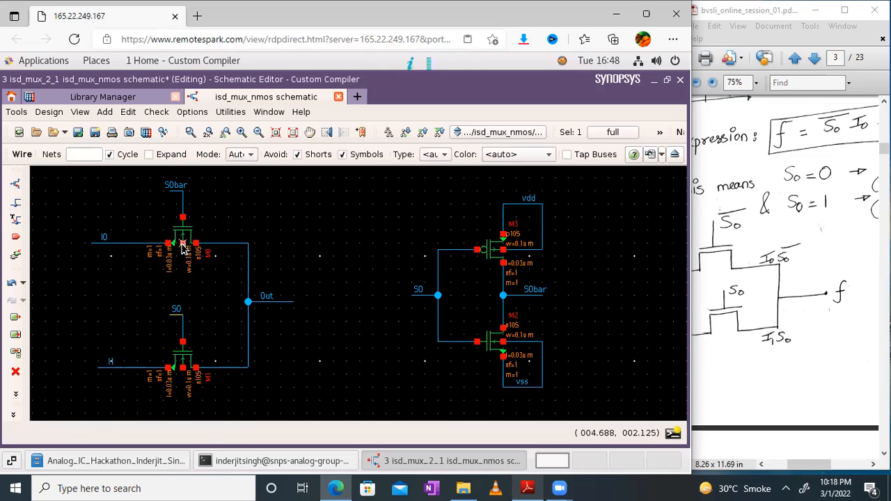
pyautogui.doubleClick(192, 279)
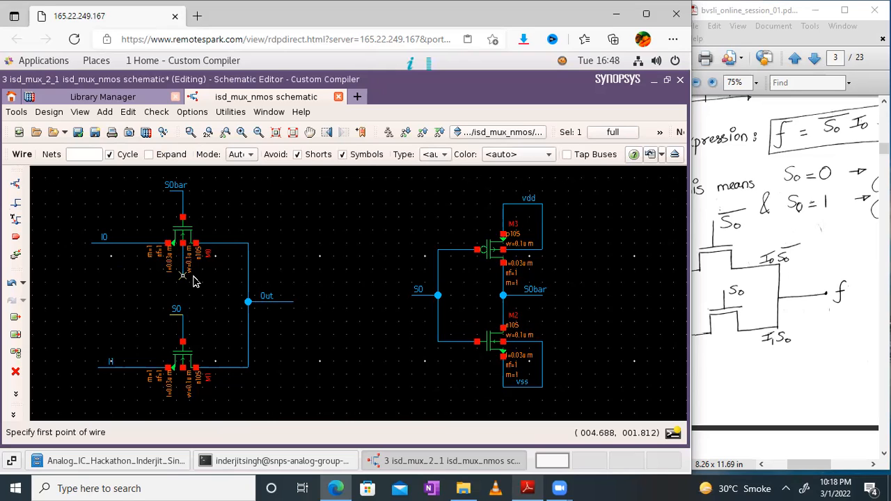
pyautogui.click(194, 276)
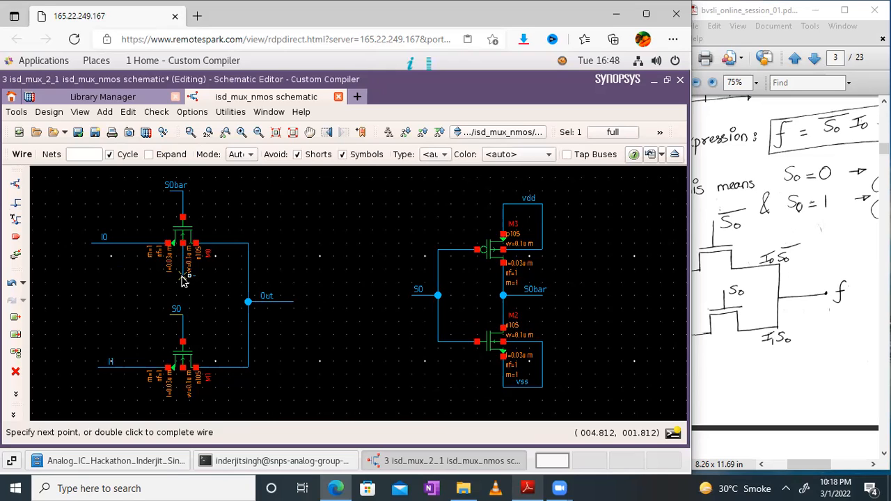
pyautogui.press('Escape')
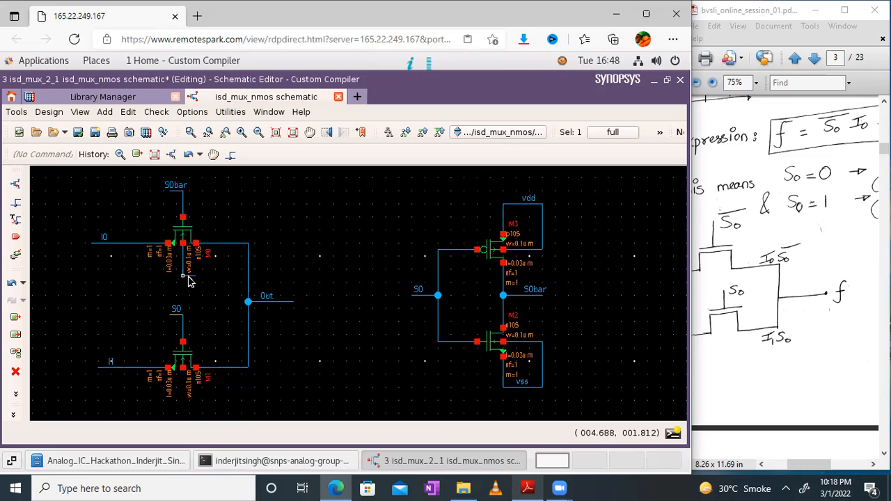
# Name the upper pass transistor's body wire vss
pyautogui.rightClick(190, 279)
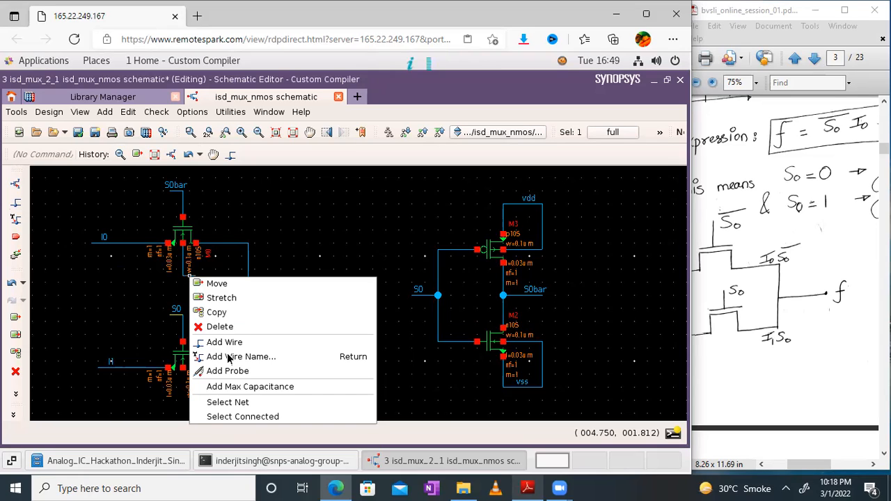
pyautogui.click(229, 358)
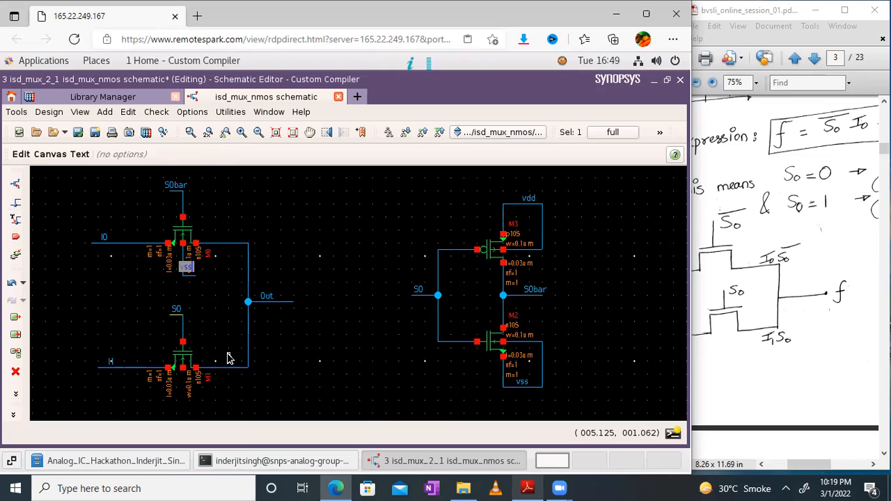
pyautogui.press('Return')
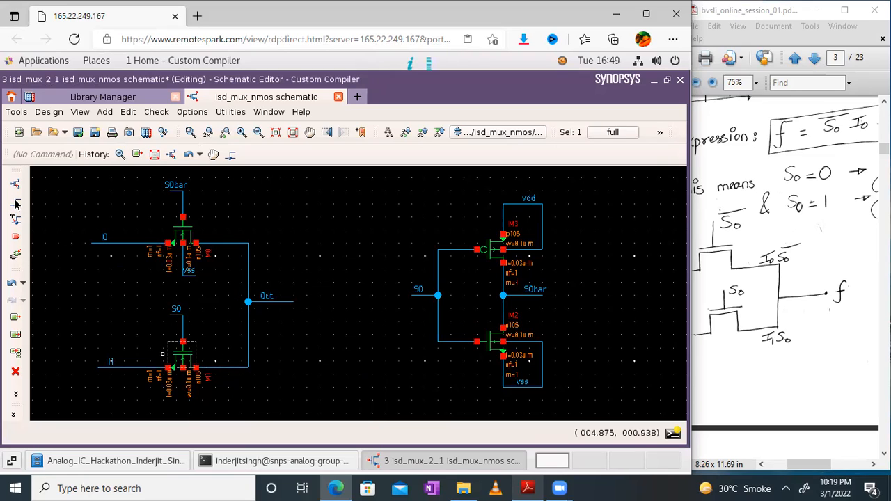
# Draw a wire from the lower pass transistor's body terminal down to about (4.69, 0.56), ending with a short stretch to the right
pyautogui.press('w')
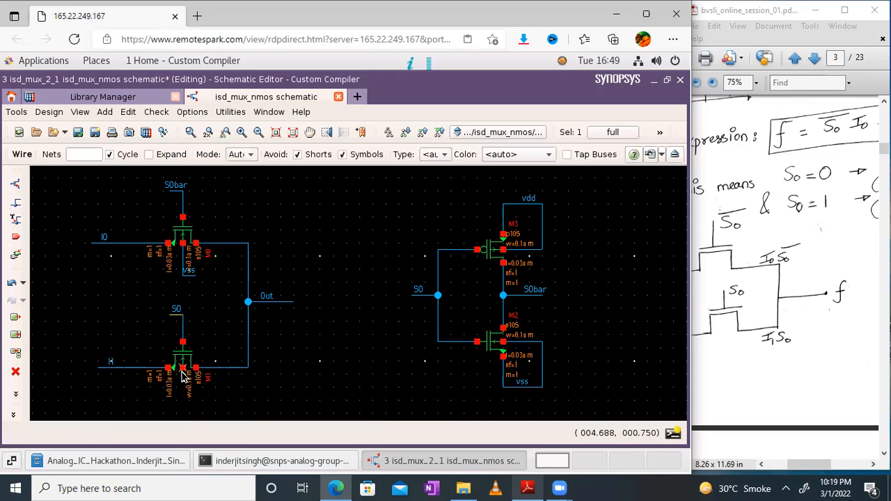
pyautogui.click(181, 371)
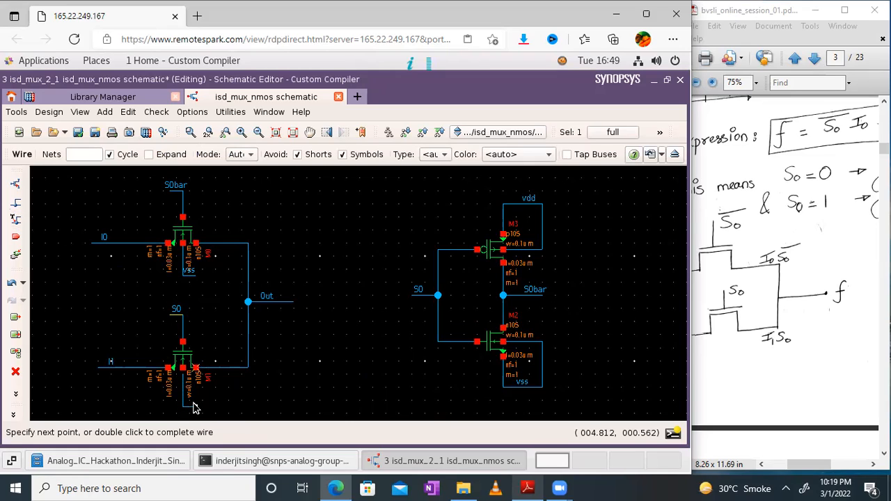
pyautogui.doubleClick(193, 407)
pyautogui.press('Escape')
# Name the lower pass transistor's body wire vss and save the schematic
pyautogui.click(15, 203)
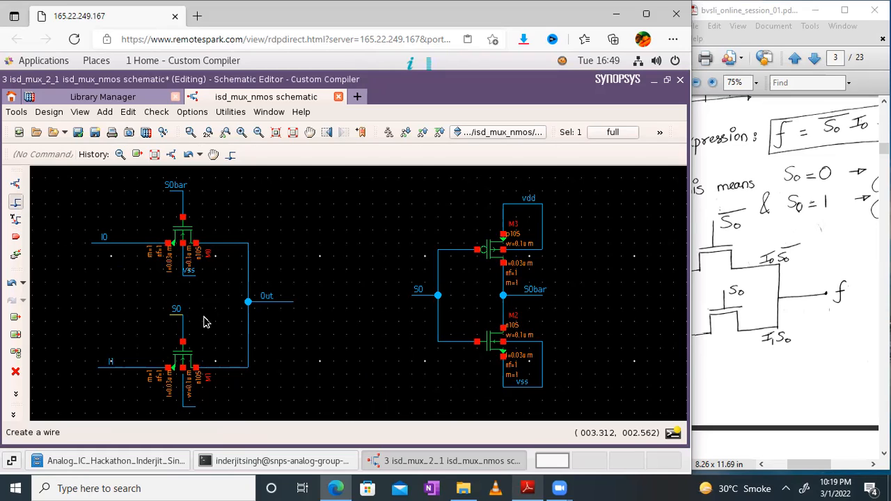
pyautogui.click(183, 376)
pyautogui.press('Escape')
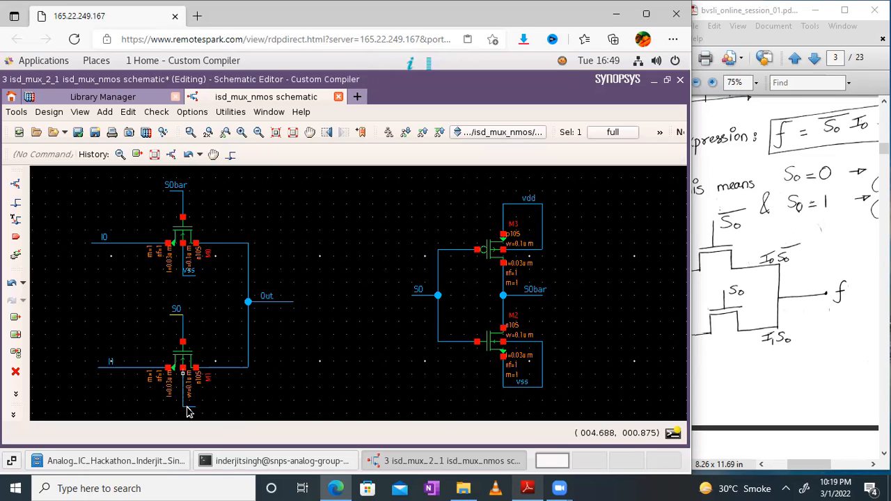
pyautogui.rightClick(188, 411)
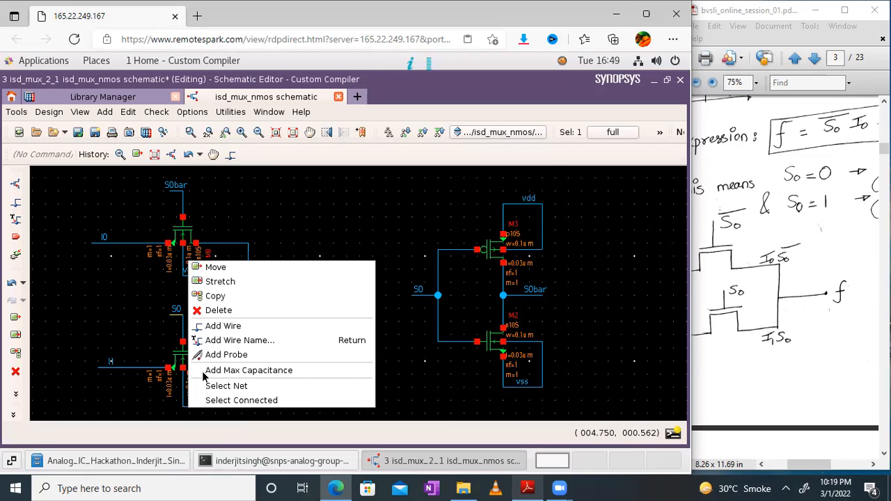
pyautogui.click(233, 341)
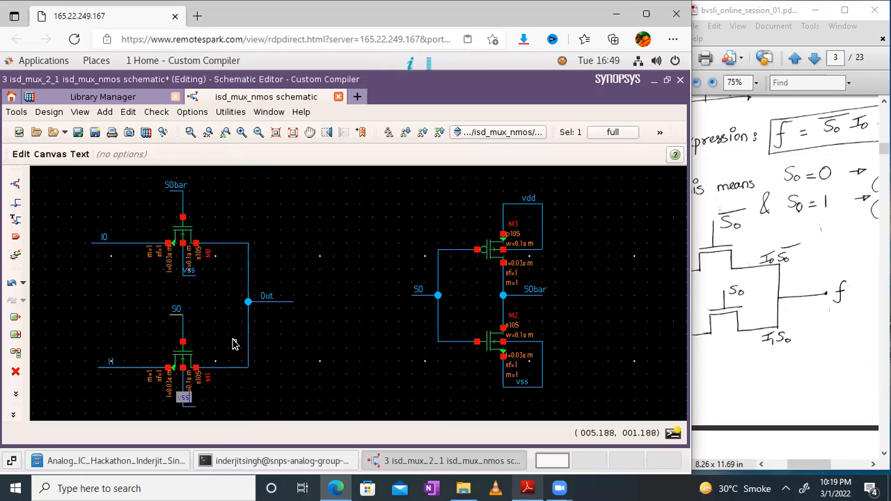
pyautogui.press('Escape')
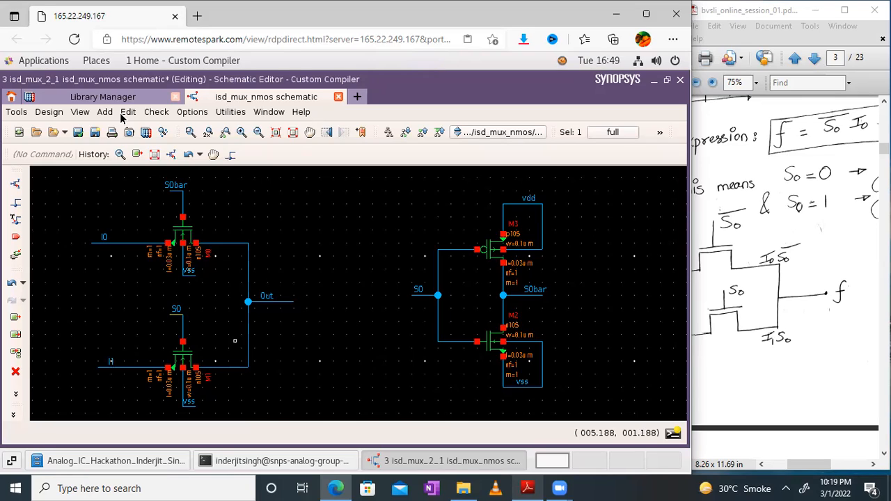
pyautogui.click(95, 132)
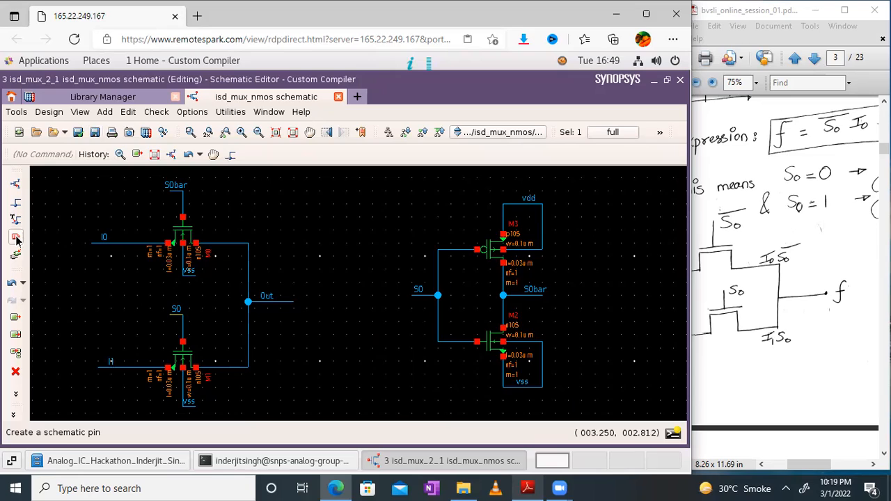
# Place an input pin named I0 at about (3.63, 2.13), in line with the upper pass transistor's input wire
pyautogui.press('p')
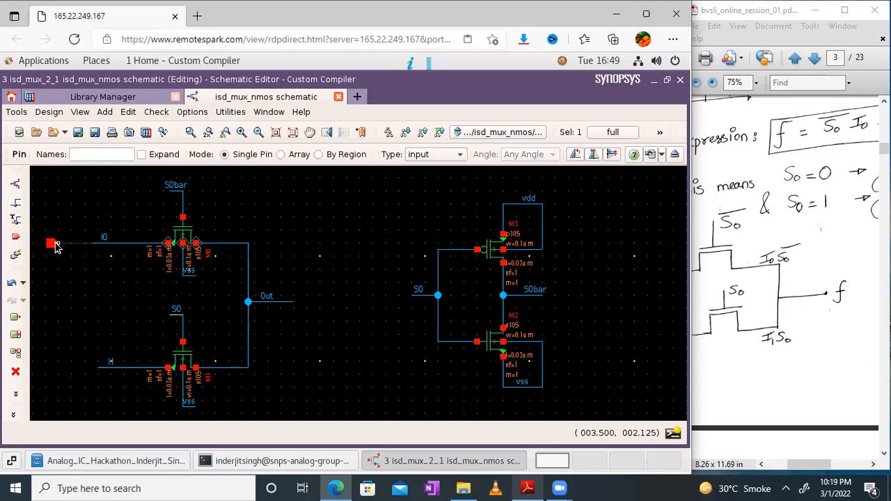
pyautogui.click(94, 157)
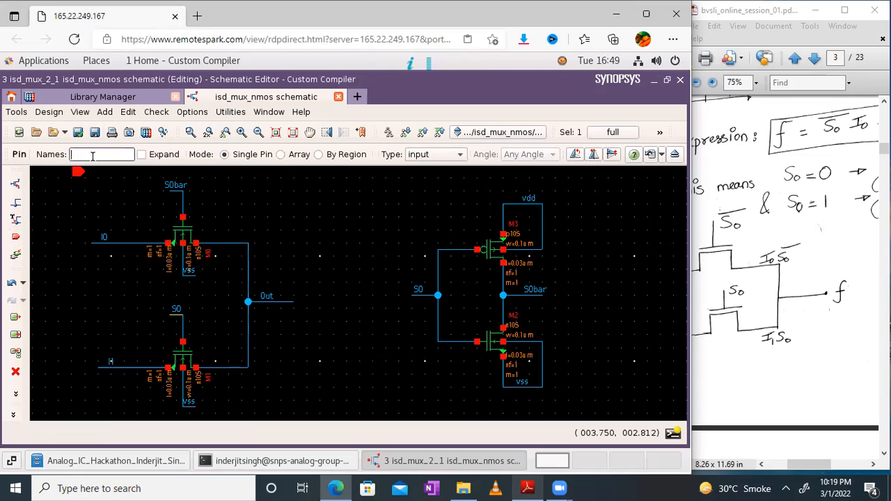
pyautogui.write('I0')
pyautogui.press('Return')
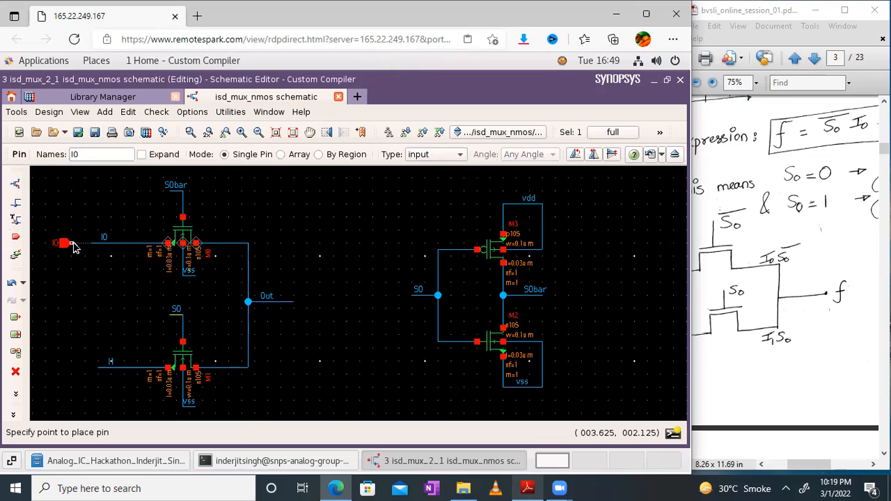
pyautogui.click(72, 246)
pyautogui.press('Escape')
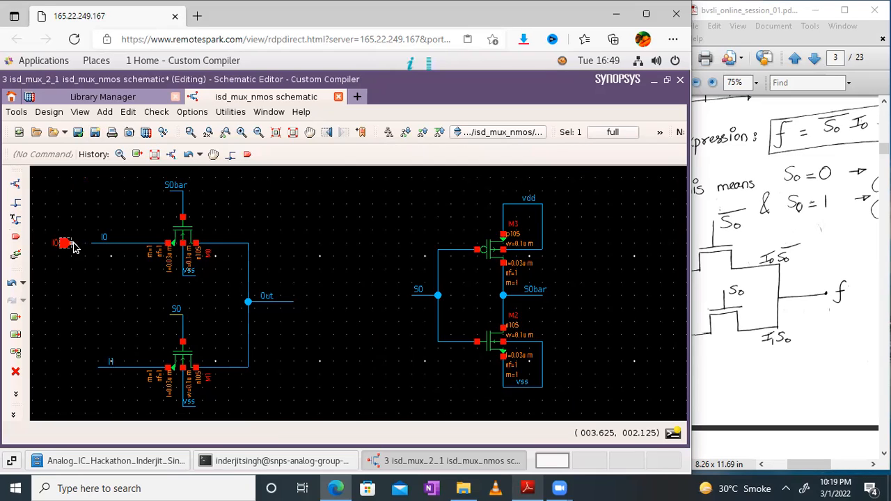
# Place an input pin named I1 at about (3.63, 0.94), in line with the lower pass transistor's input wire
pyautogui.click(15, 239)
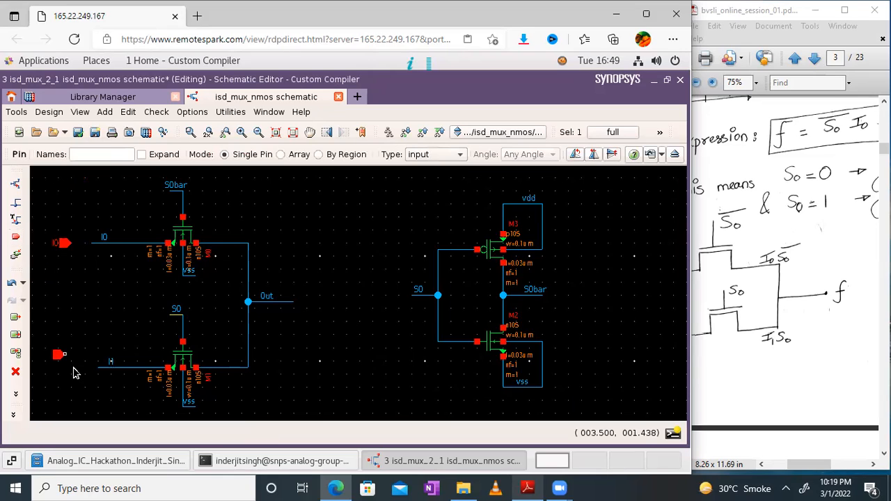
pyautogui.click(106, 154)
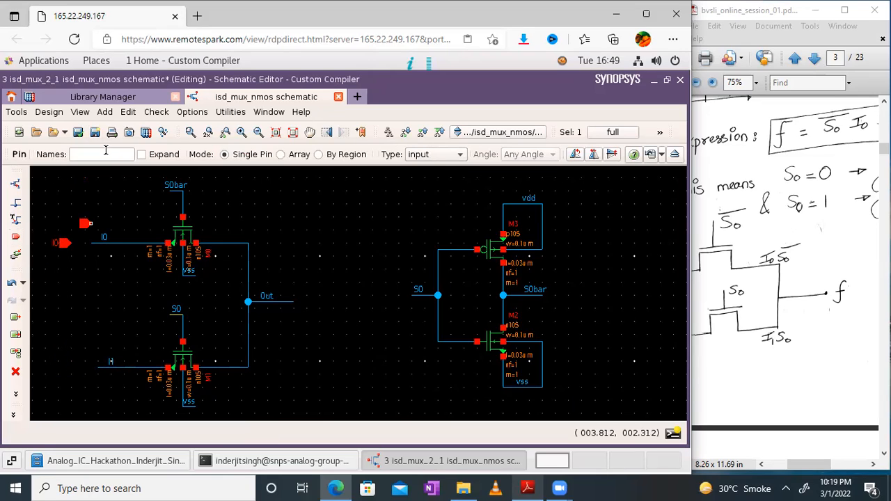
pyautogui.write('I1')
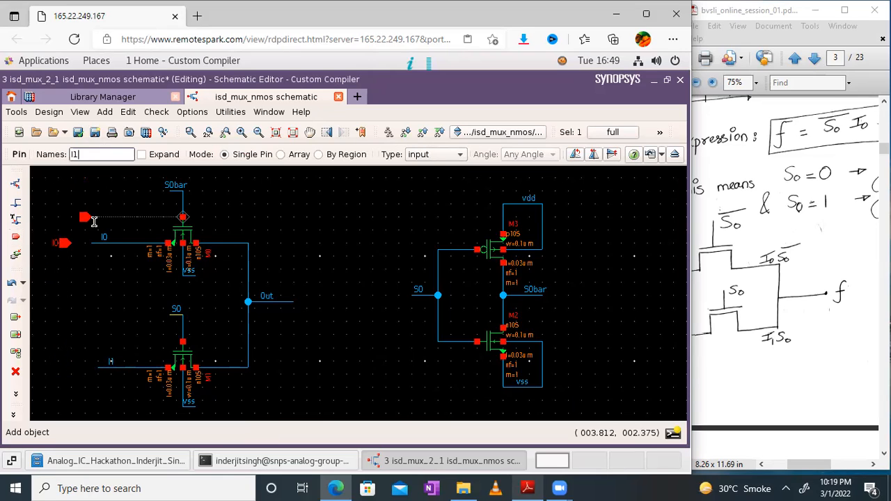
pyautogui.click(68, 371)
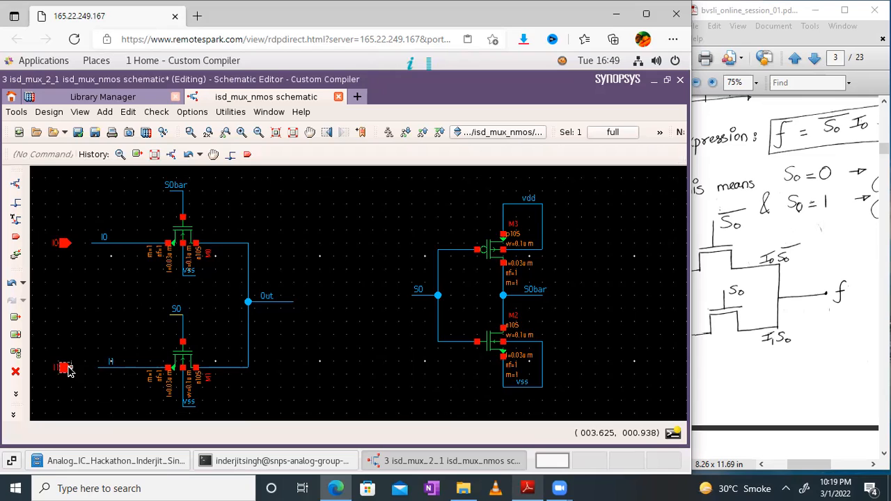
# Place an input pin named S0 at about (6.63, 1.63), in line with the inverter's input wire
pyautogui.press('p')
pyautogui.click(391, 297)
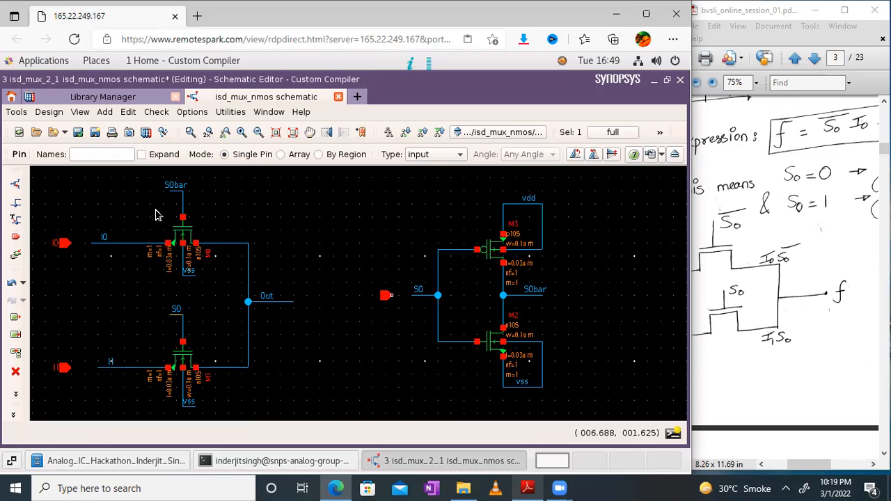
pyautogui.click(110, 155)
pyautogui.write('S')
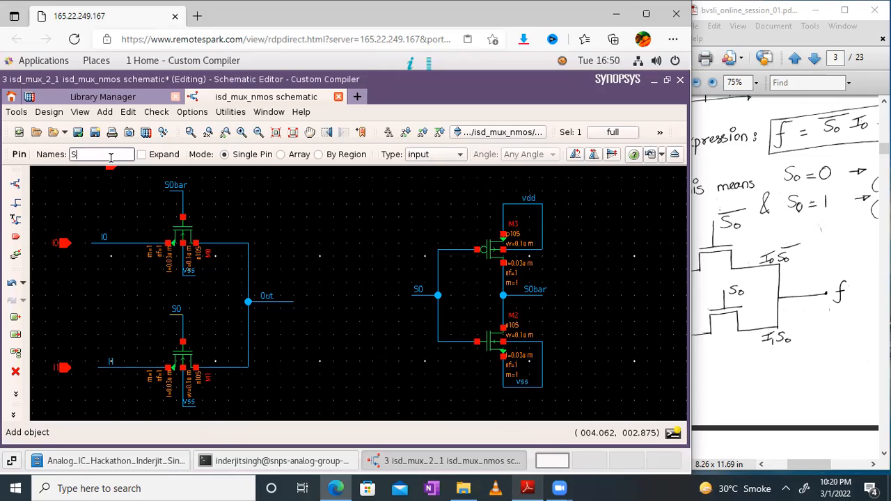
pyautogui.write('0')
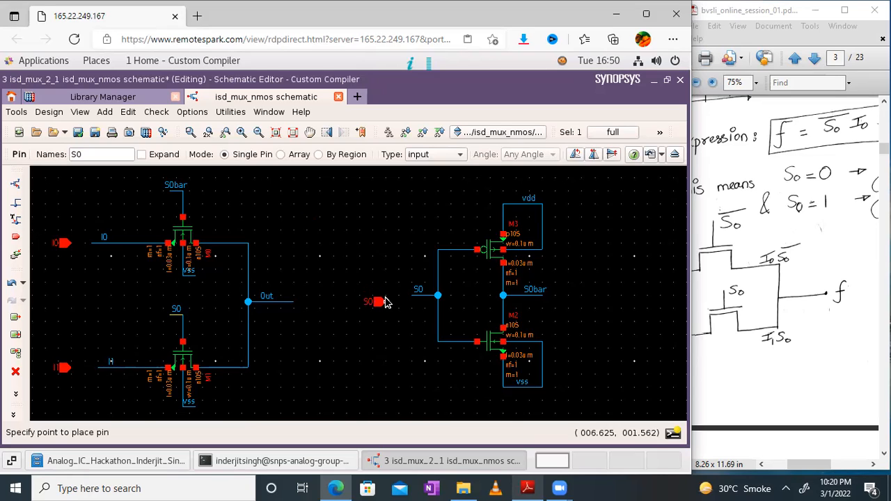
pyautogui.click(386, 303)
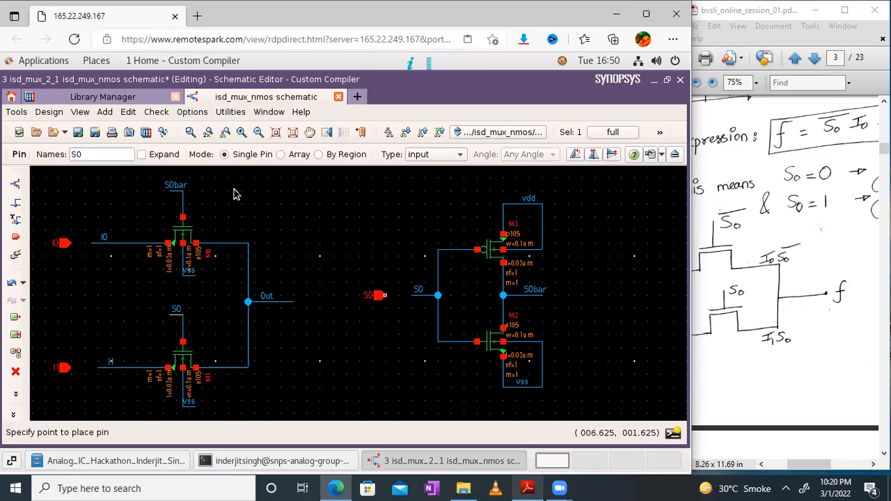
pyautogui.press('Escape')
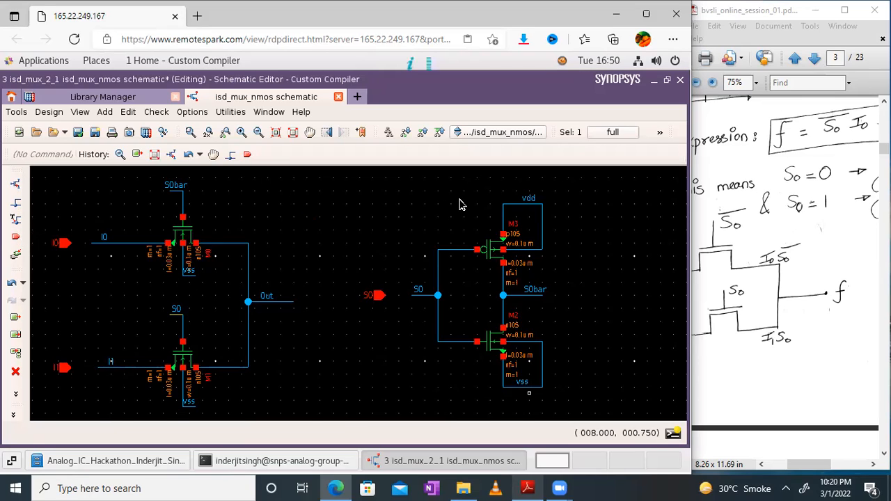
# Place an input pin named vdd, rotated to point down, above the inverter at about (7.75, 2.69)
pyautogui.press('p')
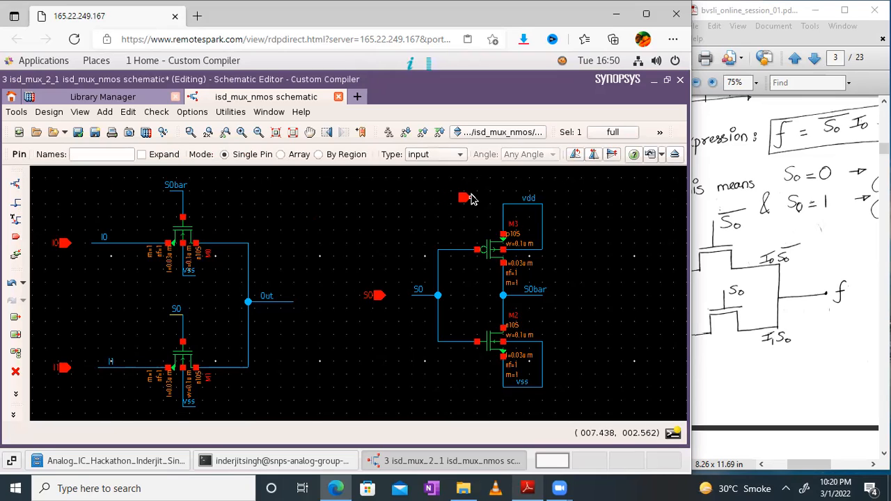
pyautogui.press('r')
pyautogui.press('r')
pyautogui.press('r')
pyautogui.click(98, 154)
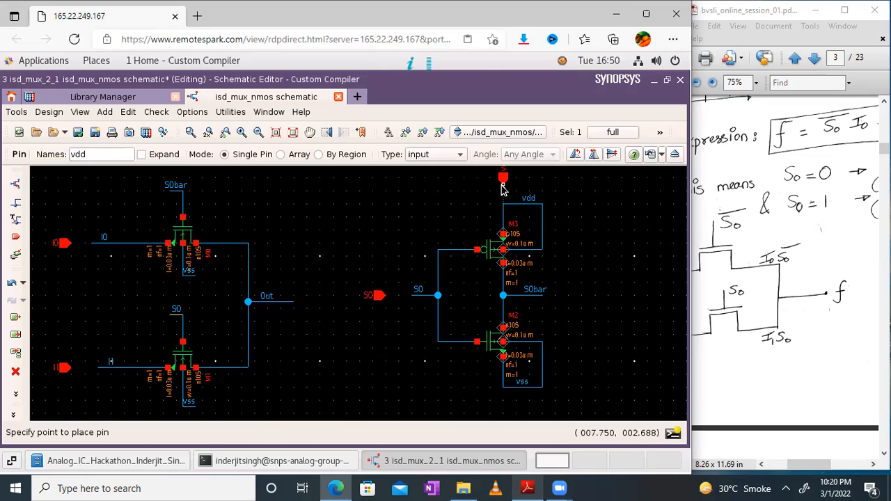
pyautogui.click(502, 188)
pyautogui.press('Escape')
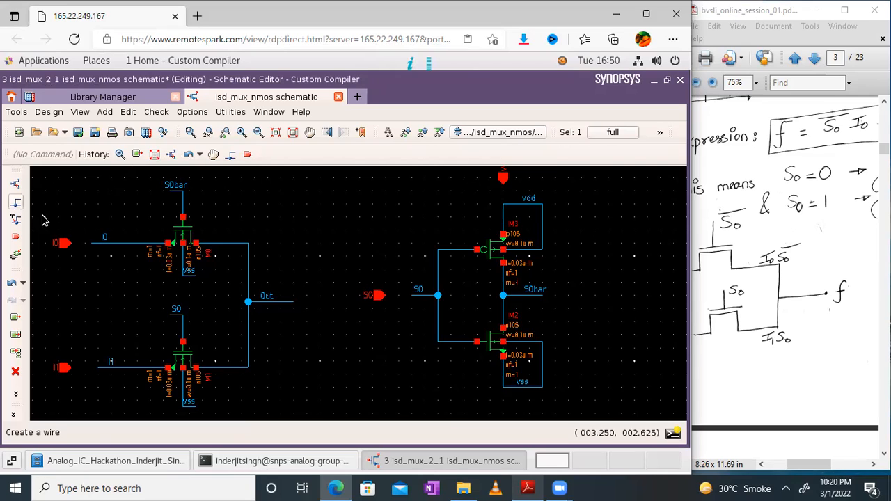
# Wire the I0 and I1 pins to the input wires of the upper and lower pass transistors
pyautogui.press('w')
pyautogui.click(89, 243)
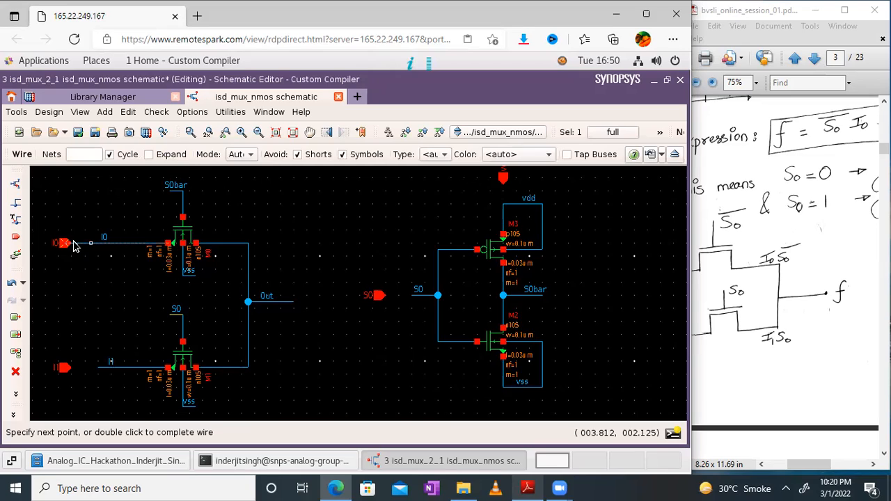
pyautogui.doubleClick(74, 245)
pyautogui.press('w')
pyautogui.click(65, 368)
pyautogui.doubleClick(98, 370)
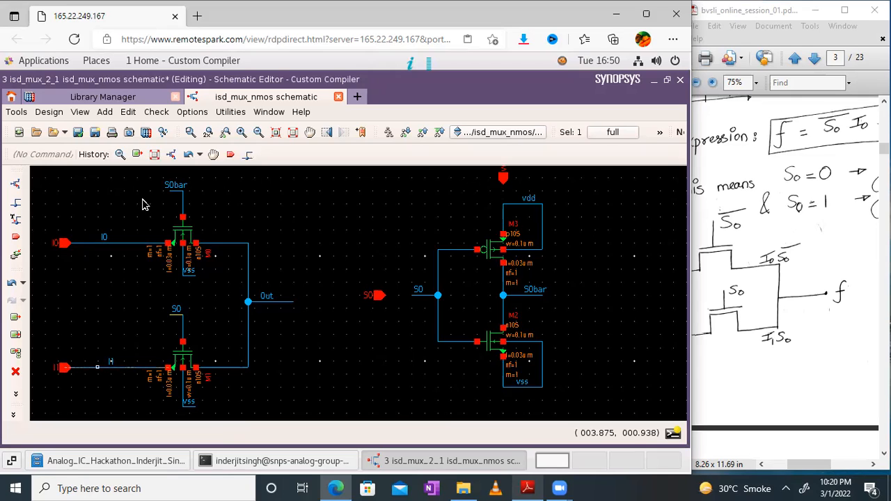
pyautogui.click(15, 237)
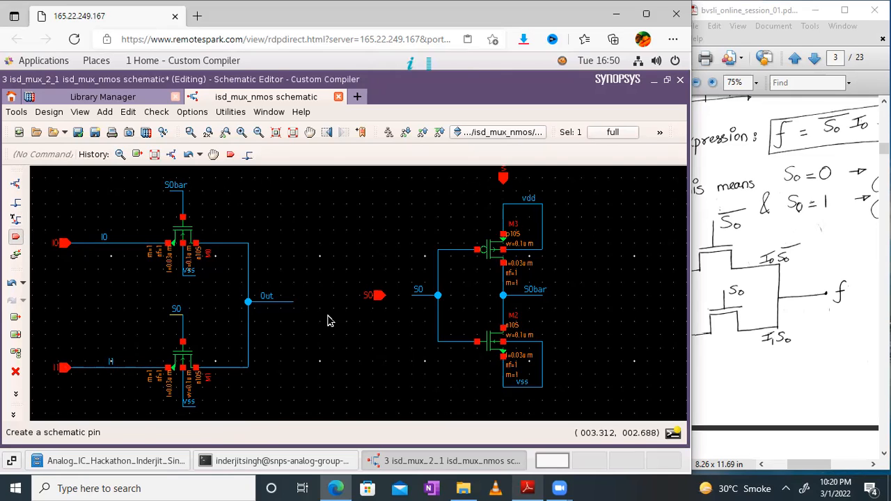
pyautogui.click(437, 399)
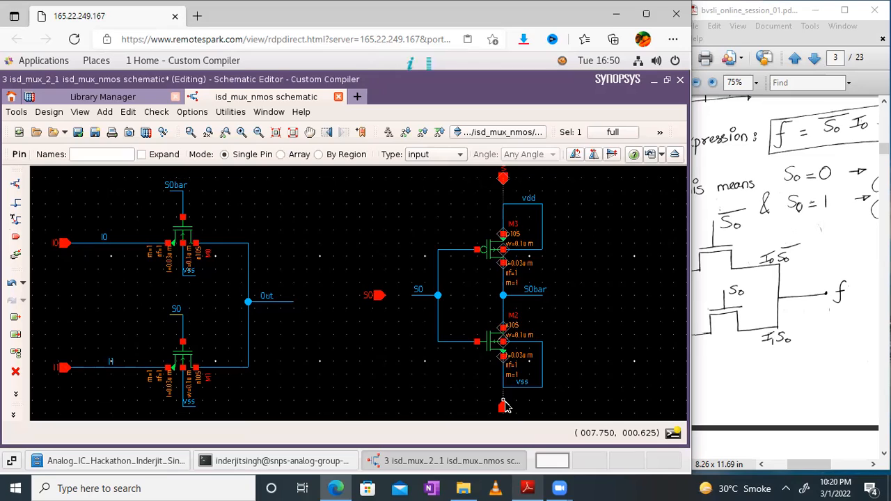
pyautogui.press('Escape')
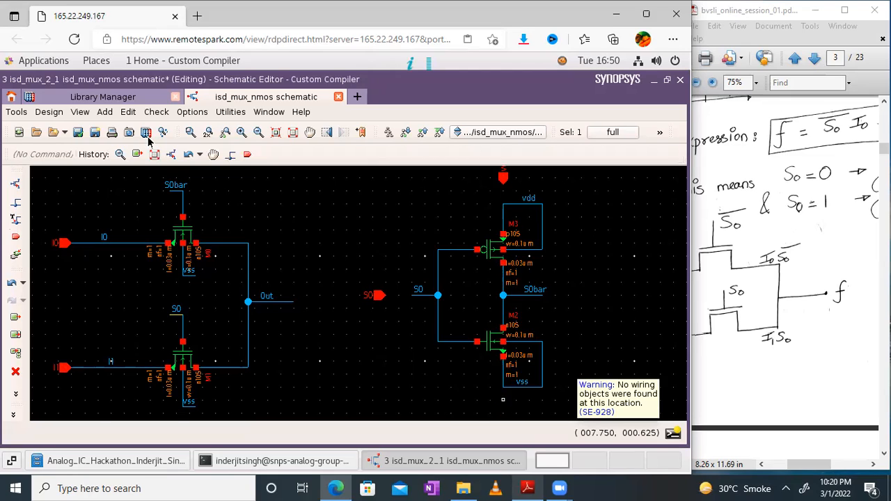
pyautogui.press('Escape')
# Place an input pin named vss, pointing up, below the inverter at about (7.75, 0.63)
pyautogui.click(15, 239)
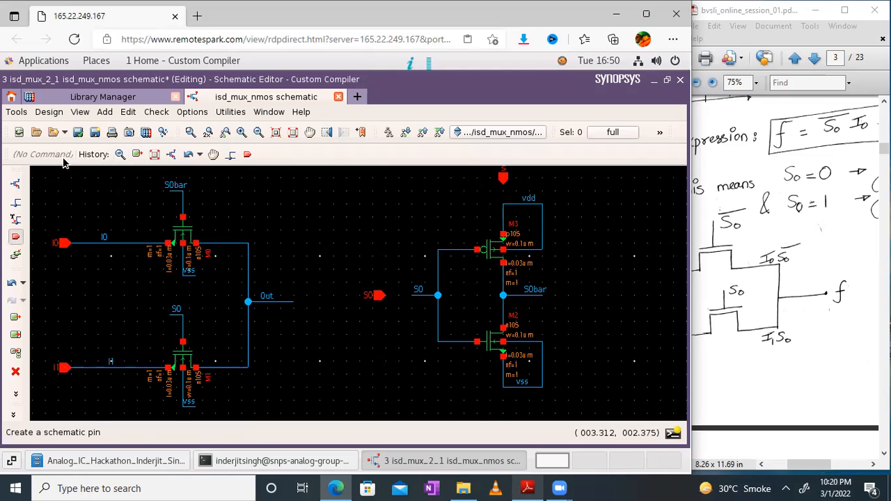
pyautogui.click(70, 155)
pyautogui.write('vss')
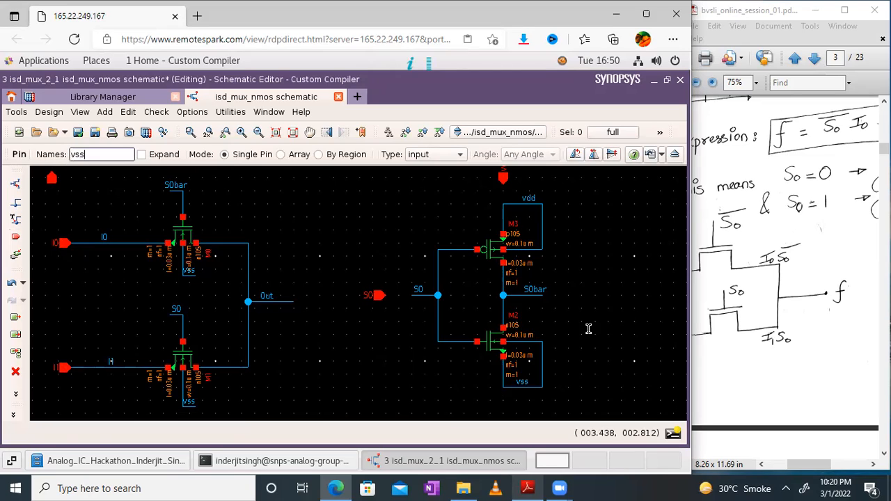
pyautogui.click(504, 406)
pyautogui.press('Escape')
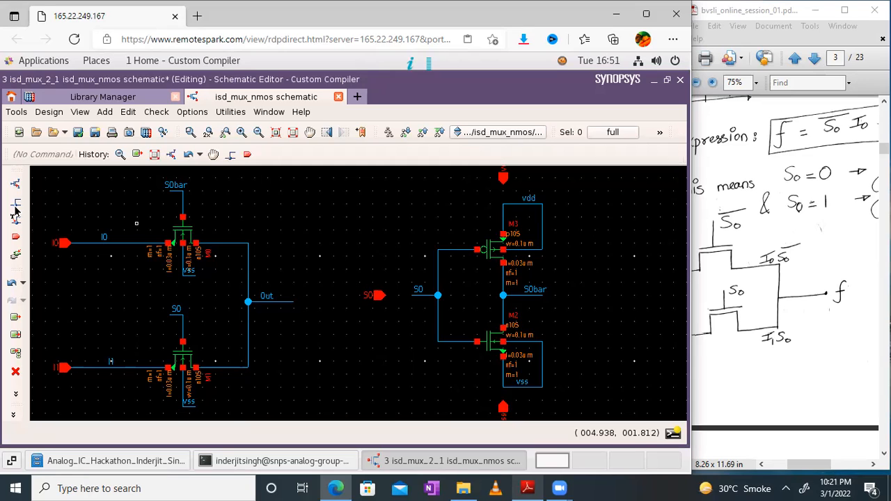
# Wire the vdd pin down to the corner of the inverter's vdd wire
pyautogui.click(15, 209)
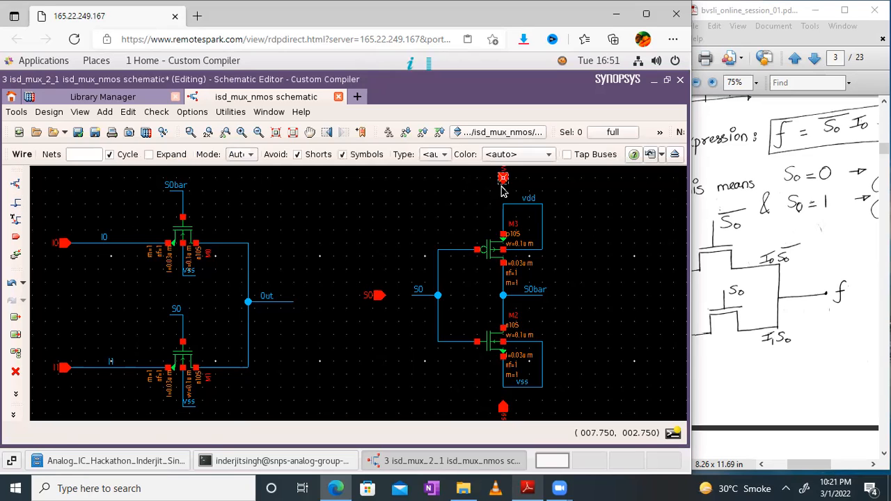
pyautogui.click(505, 202)
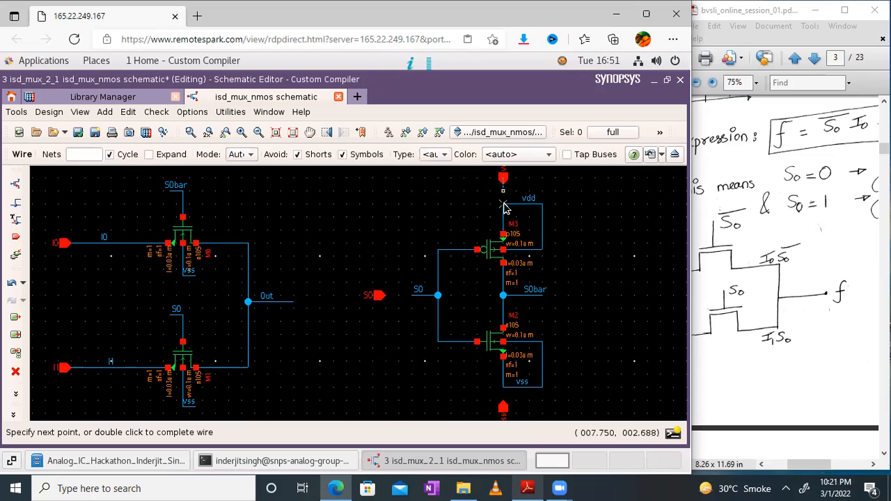
pyautogui.doubleClick(505, 204)
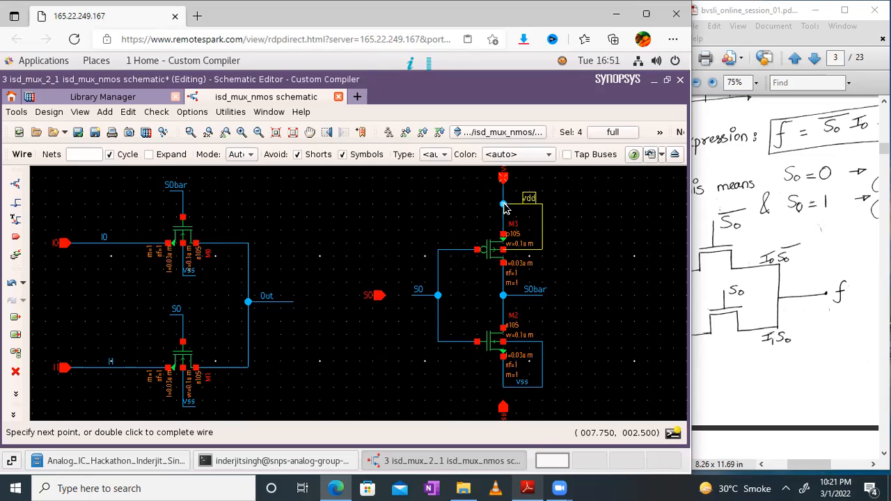
# Wire the vss pin up to the corner of the inverter's vss wire
pyautogui.press('Escape')
pyautogui.click(14, 203)
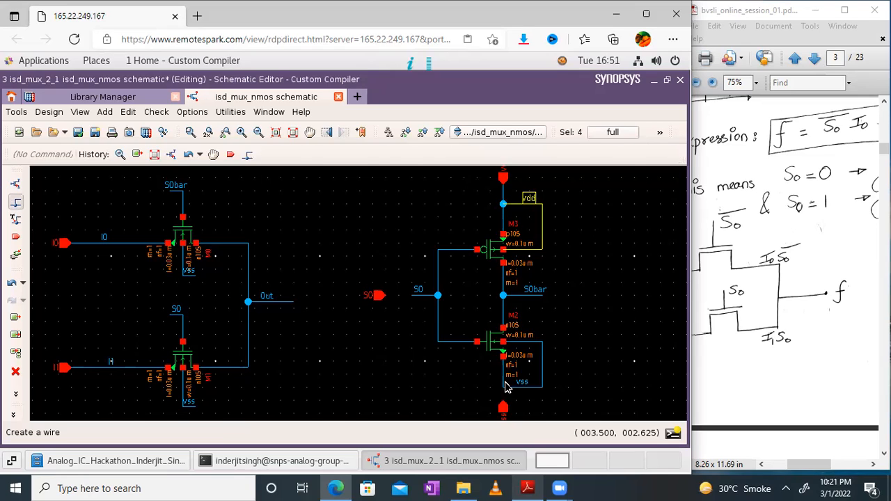
pyautogui.click(505, 397)
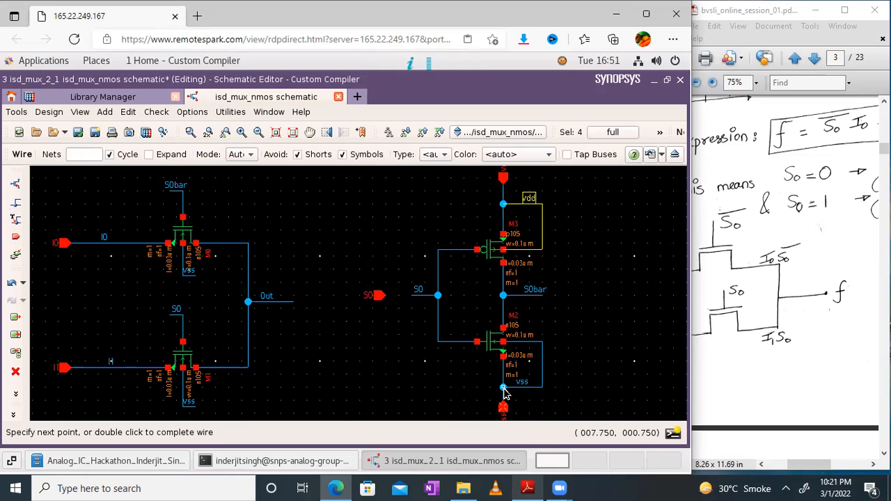
pyautogui.doubleClick(505, 390)
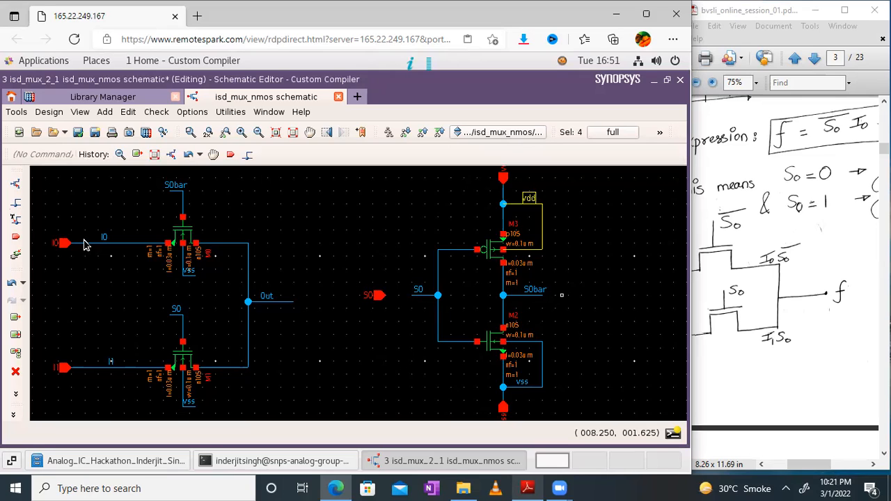
# Wire the S0 pin to the free end of the inverter's S0 input wire
pyautogui.press('w')
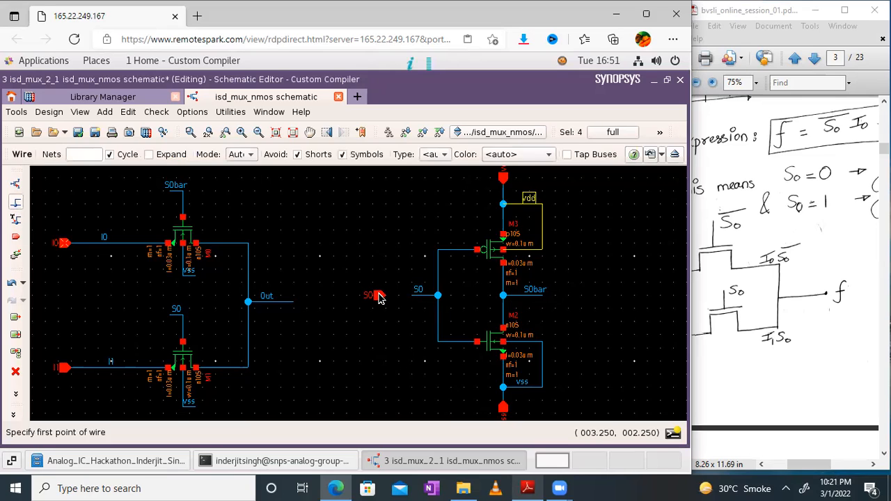
pyautogui.click(380, 296)
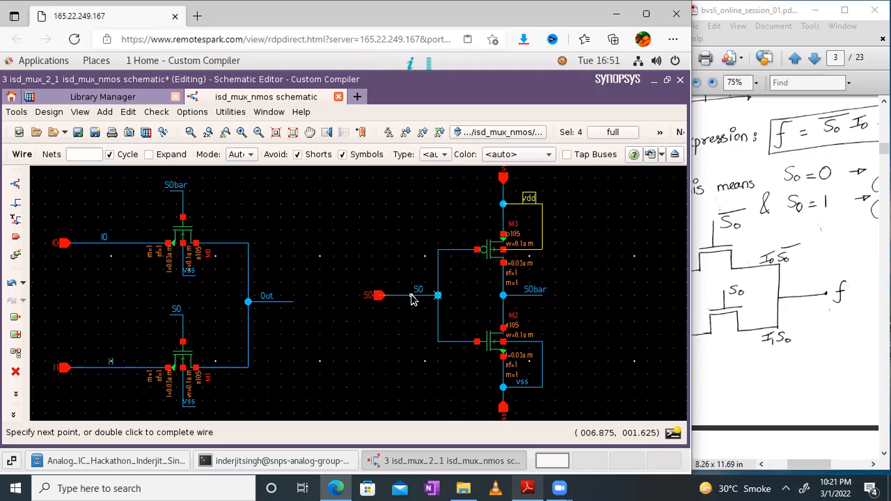
pyautogui.click(411, 298)
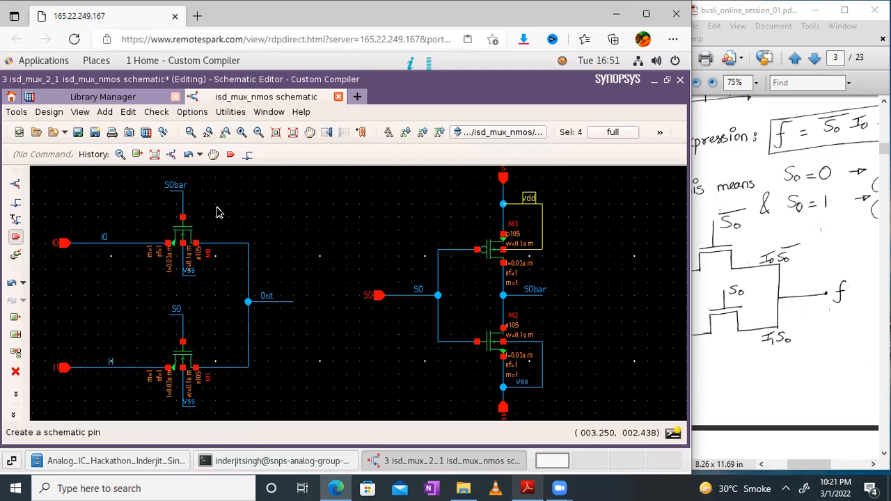
# Place an output pin named Out beside the free end of the multiplexer's Out wire, at about (5.875, 1.562)
pyautogui.press('p')
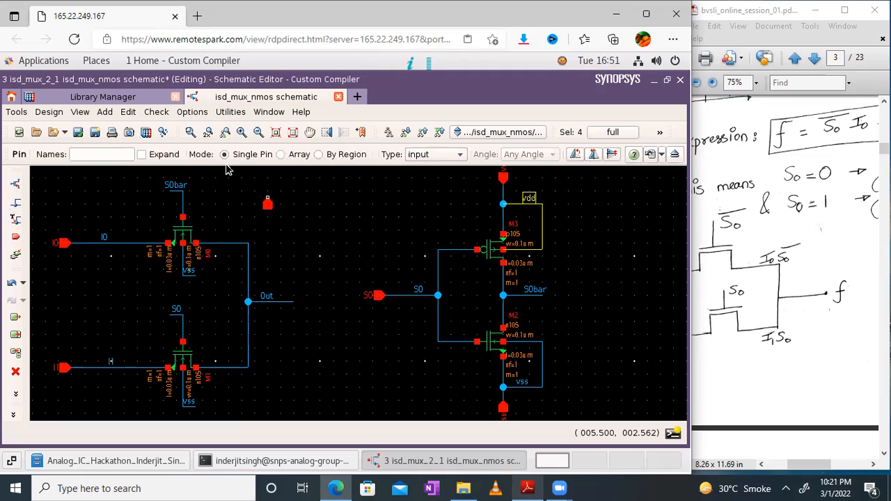
pyautogui.click(456, 156)
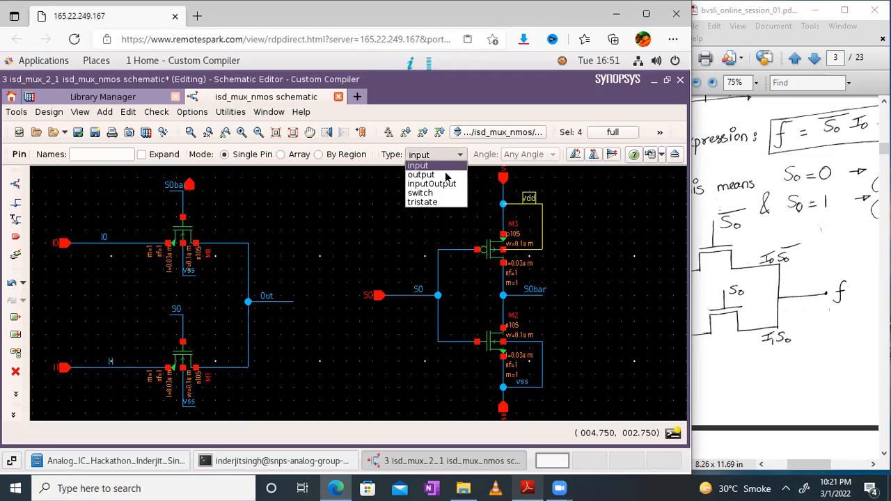
pyautogui.click(431, 175)
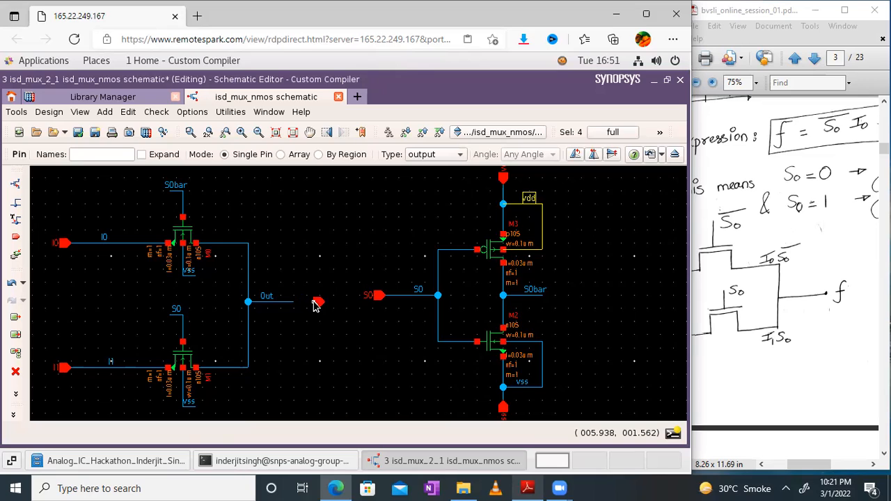
pyautogui.click(315, 306)
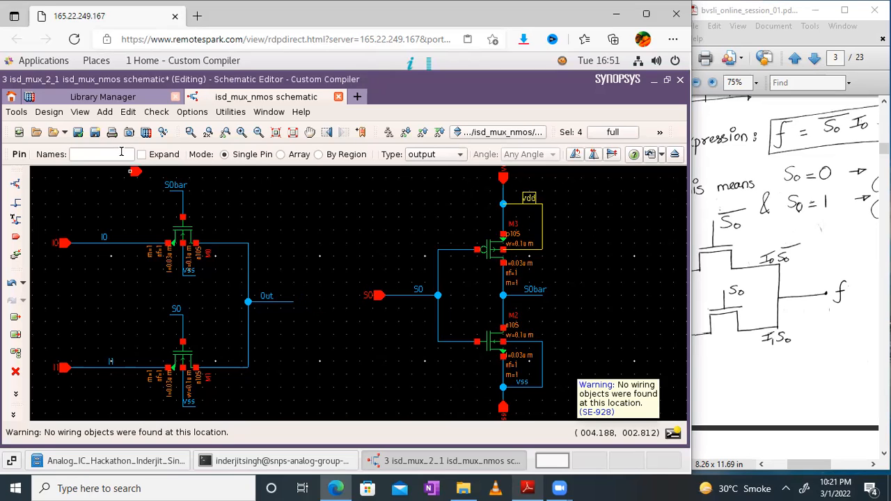
pyautogui.click(122, 154)
pyautogui.write('Out')
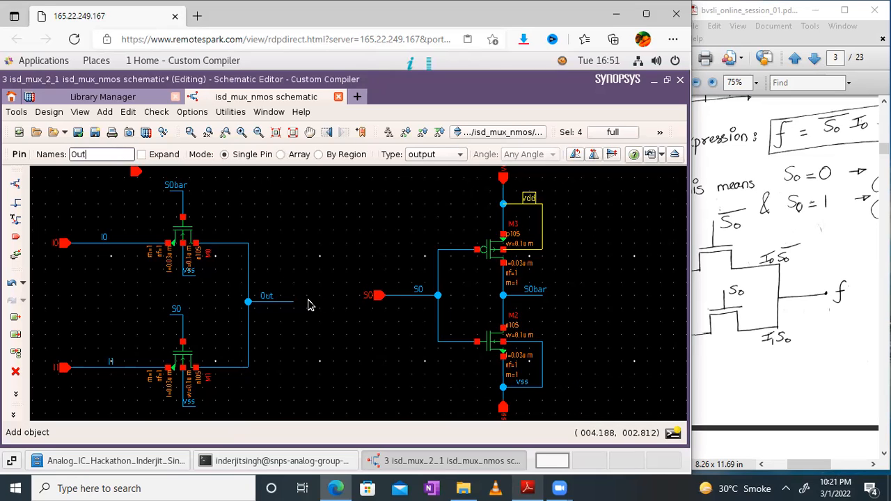
pyautogui.press('Return')
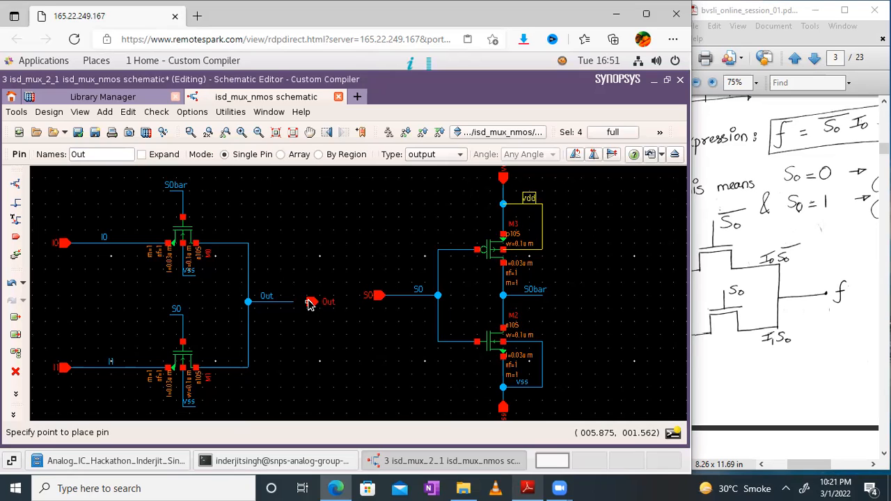
pyautogui.click(310, 304)
pyautogui.press('Escape')
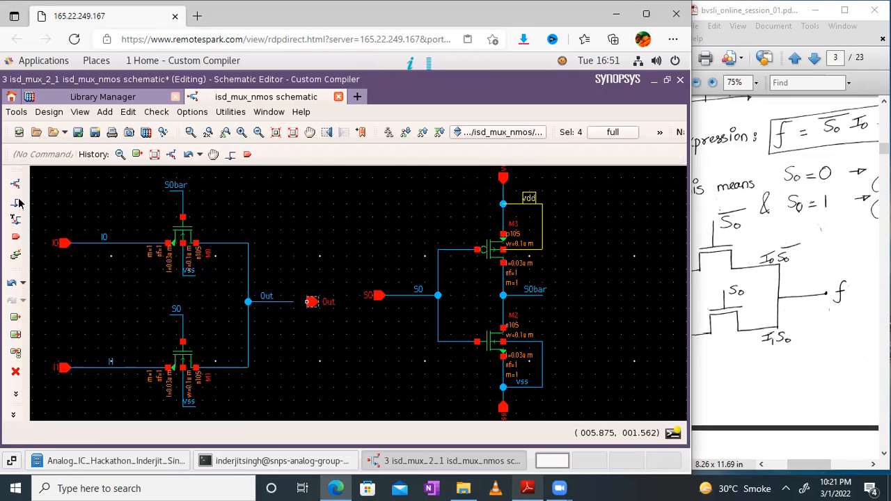
# Wire the free end of the multiplexer's Out wire to the Out pin
pyautogui.click(15, 202)
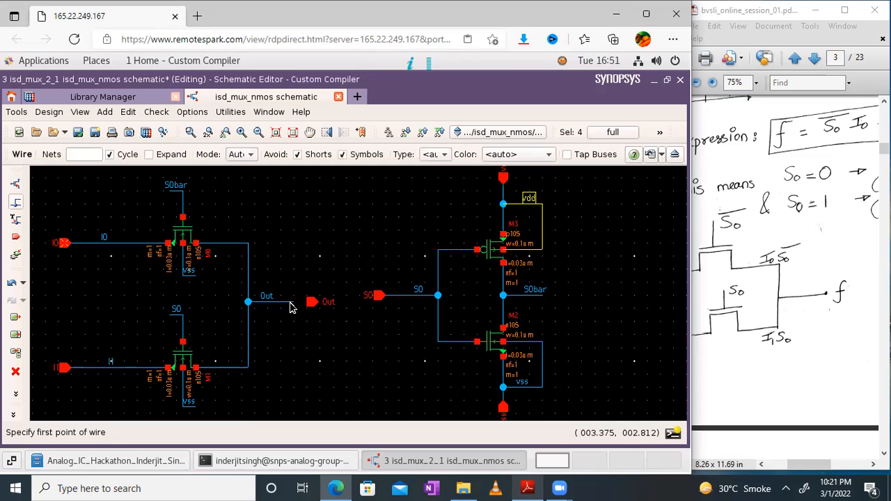
pyautogui.click(292, 304)
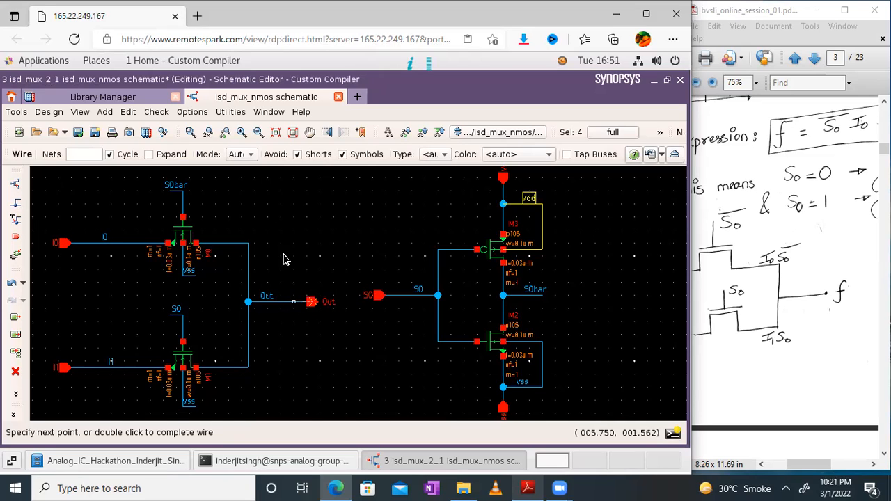
pyautogui.press('Escape')
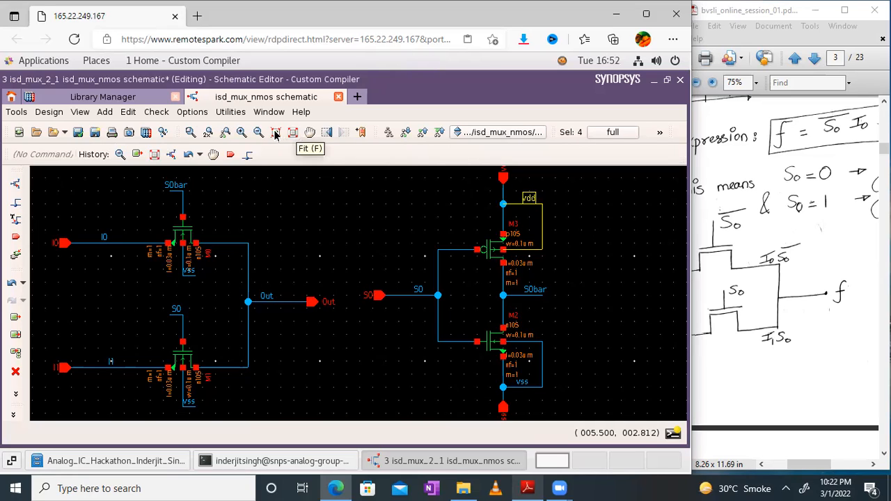
# Save the schematic, fit the whole design in view and clear the selection
pyautogui.hotkey('ctrl', 's')
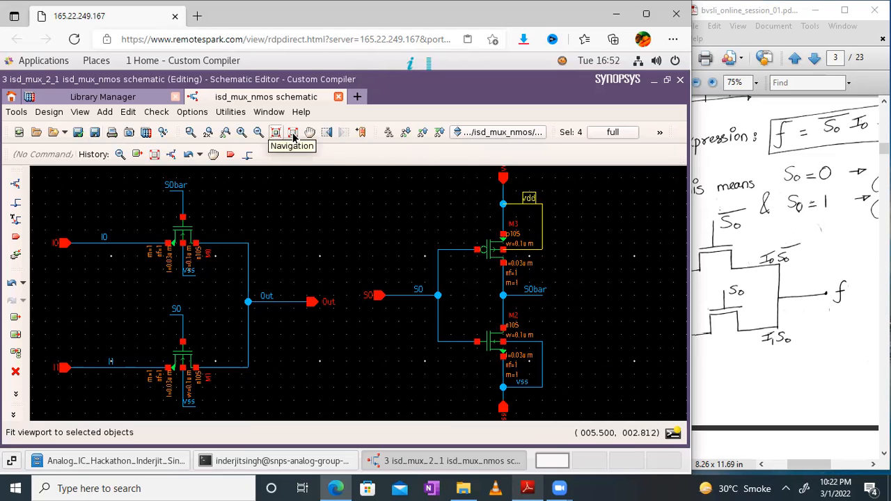
pyautogui.click(292, 137)
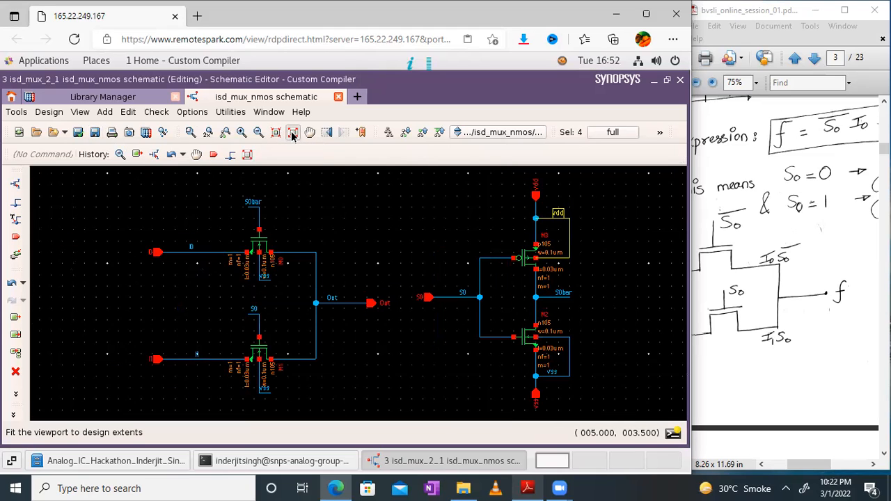
pyautogui.click(431, 232)
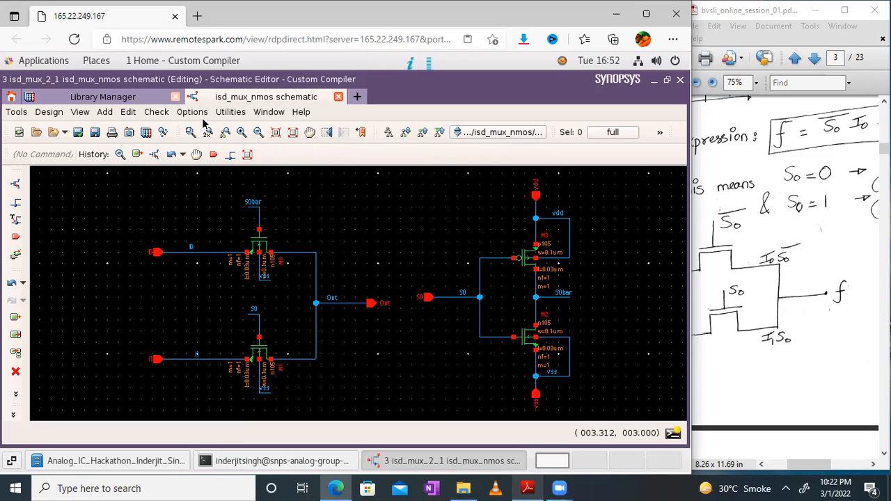
# Generate a symbol view of isd_mux_nmos from its schematic with the default options, opening it in the Symbol Editor
pyautogui.click(49, 113)
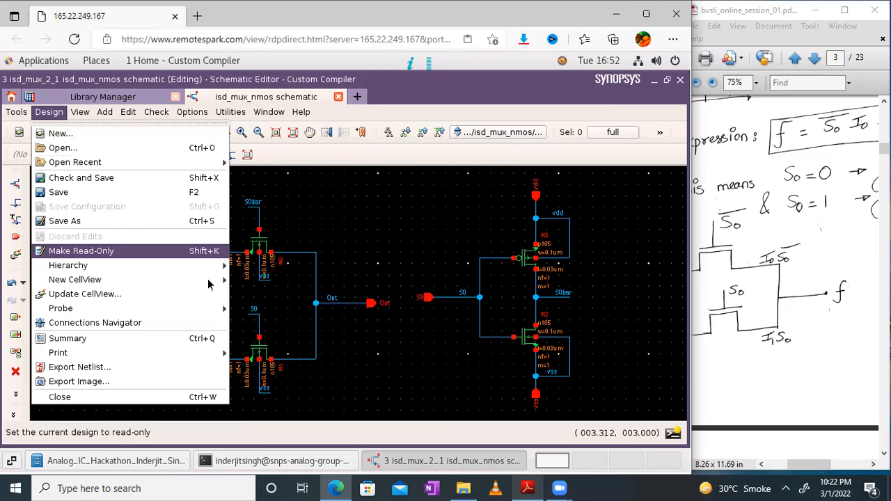
pyautogui.moveTo(208, 284)
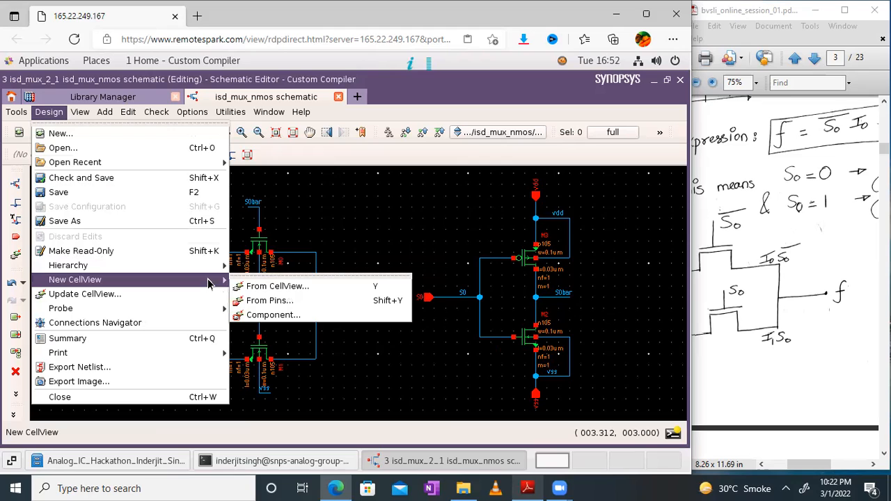
pyautogui.click(259, 289)
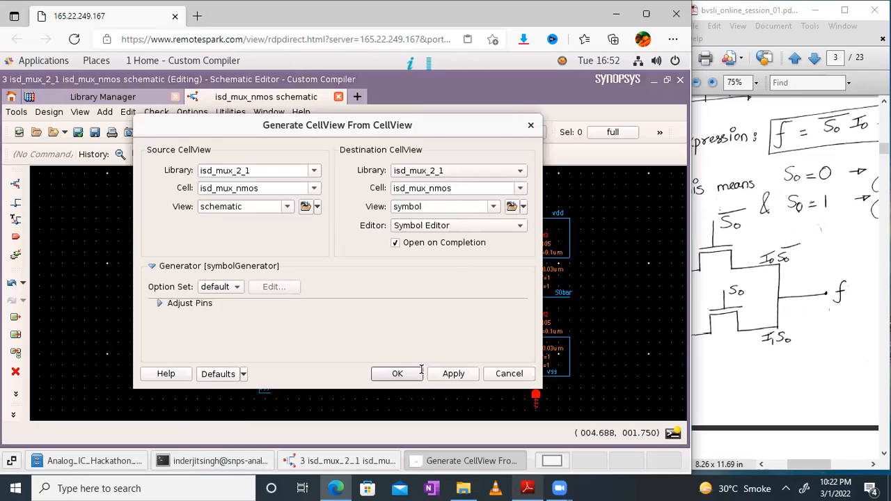
pyautogui.click(402, 378)
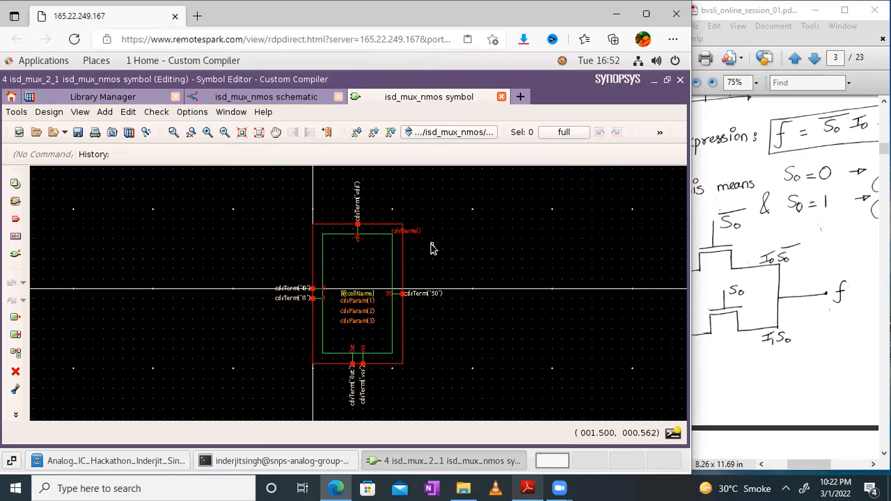
# Move the entire generated symbol with its pins and labels up and to the right of the origin
pyautogui.click(225, 131)
pyautogui.click(15, 318)
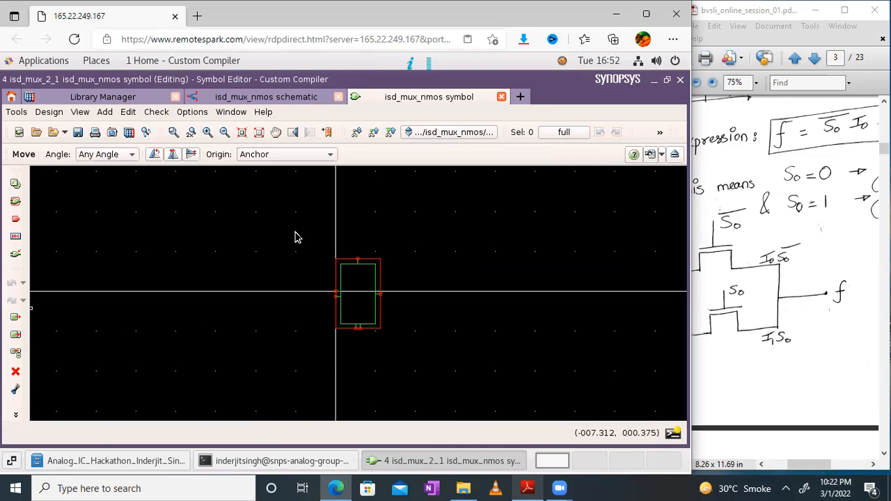
pyautogui.click(417, 353)
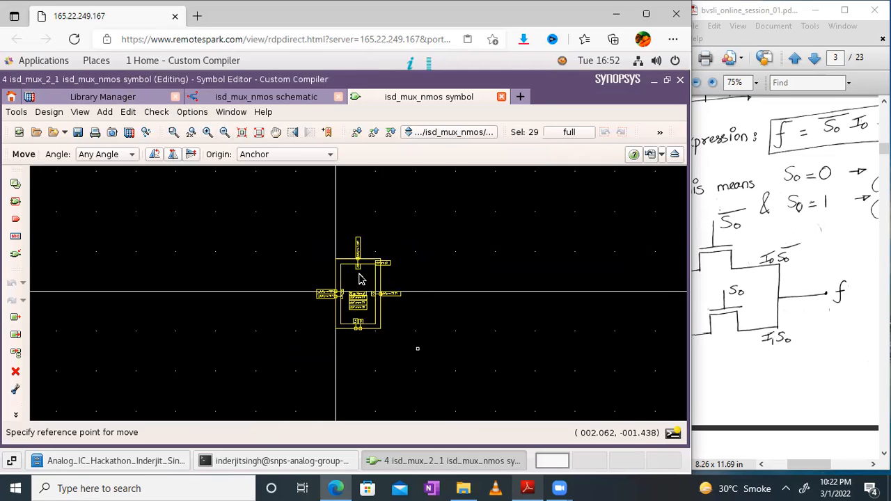
pyautogui.click(476, 210)
pyautogui.click(480, 203)
pyautogui.press('Escape')
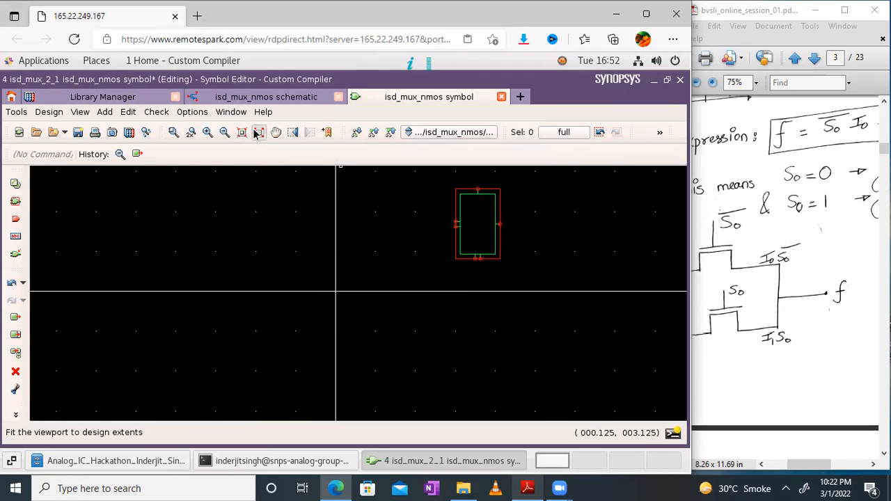
pyautogui.click(257, 132)
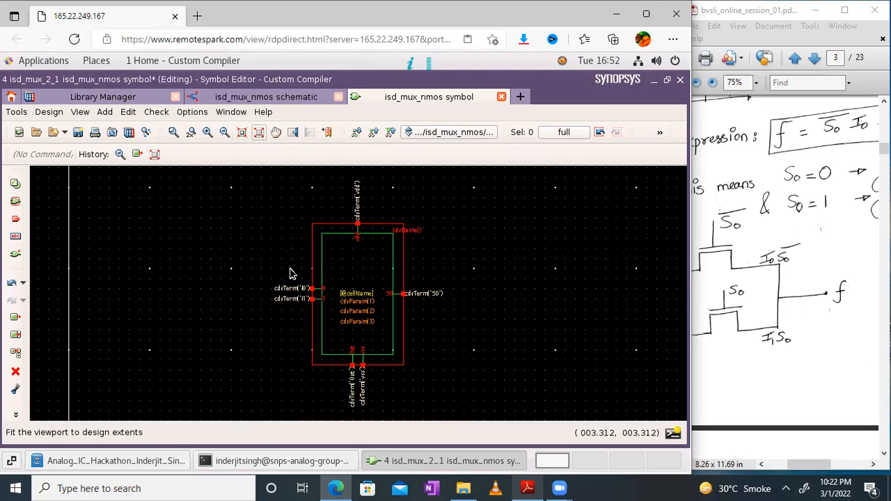
# Show the Symbol Editor in full screen and fit the symbol to the view
pyautogui.click(233, 112)
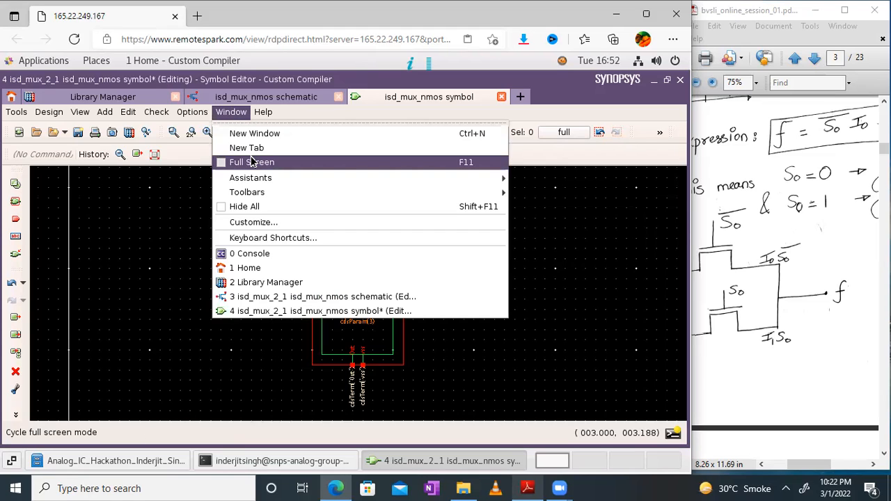
pyautogui.click(252, 162)
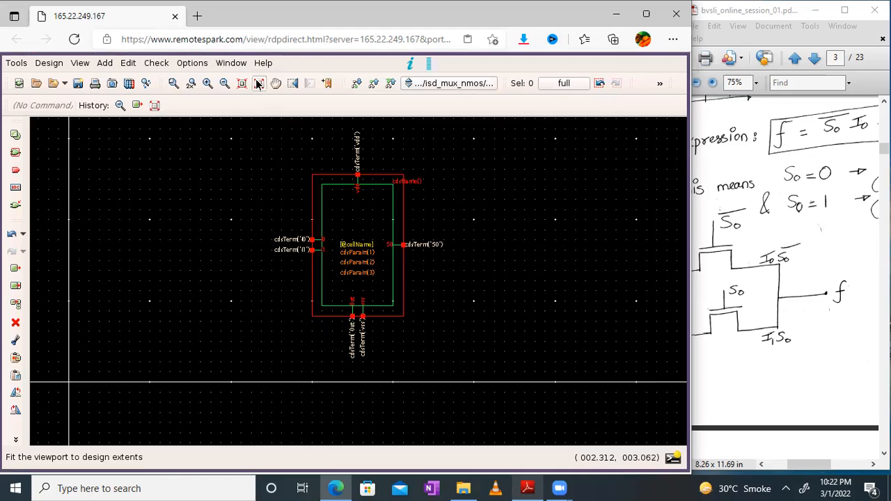
pyautogui.click(258, 82)
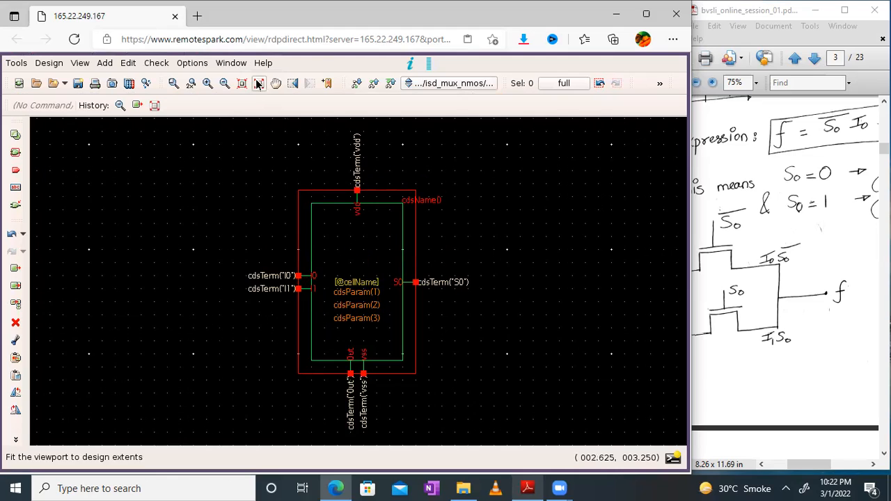
# Delete the six cdsTerm labels for I0, I1, vdd, S0, vss and Out around the symbol outline
pyautogui.press('Delete')
pyautogui.click(267, 289)
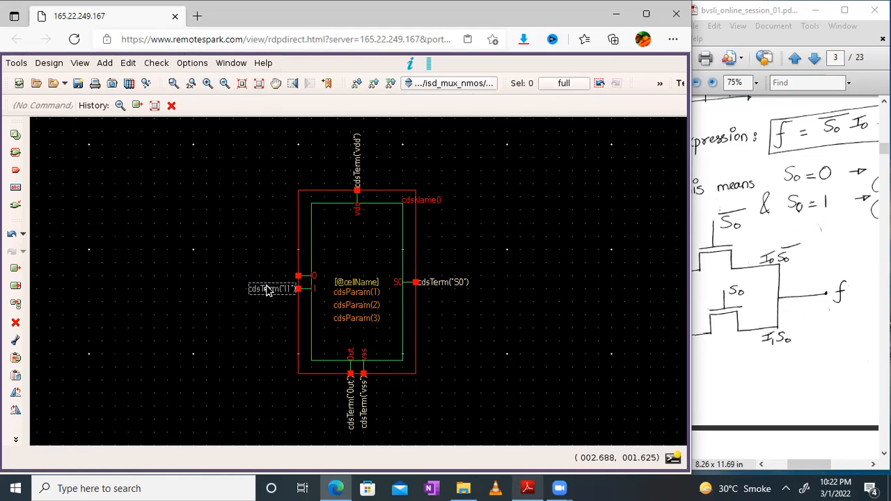
pyautogui.press('Delete')
pyautogui.click(356, 171)
pyautogui.press('Delete')
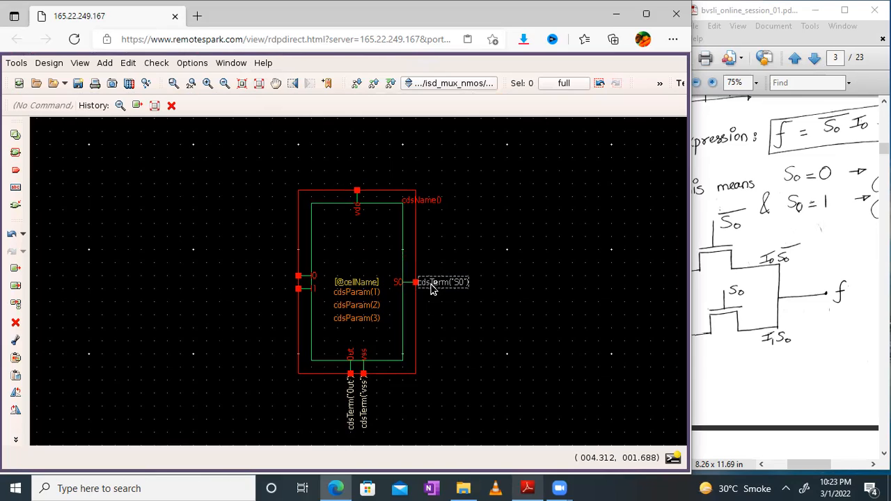
pyautogui.press('Delete')
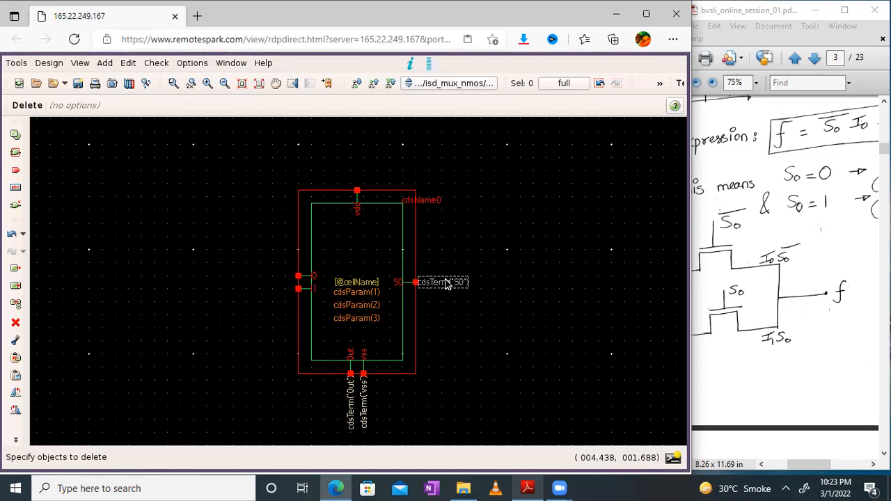
pyautogui.click(446, 282)
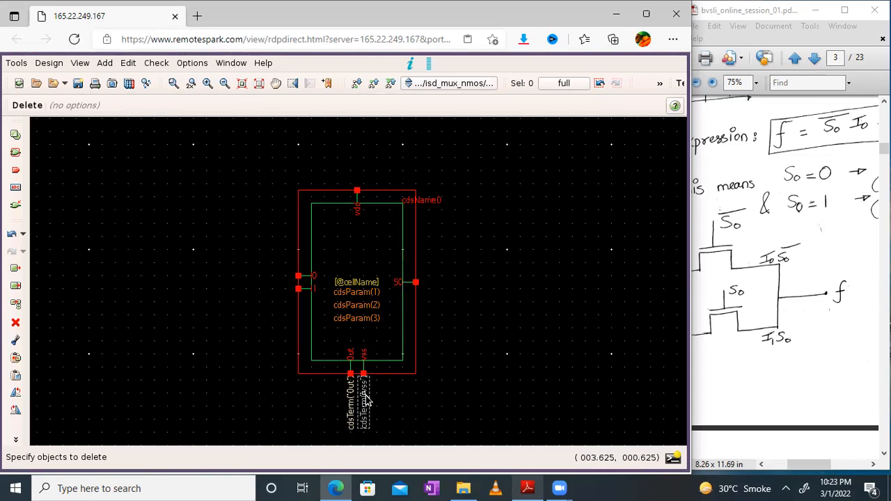
pyautogui.click(363, 401)
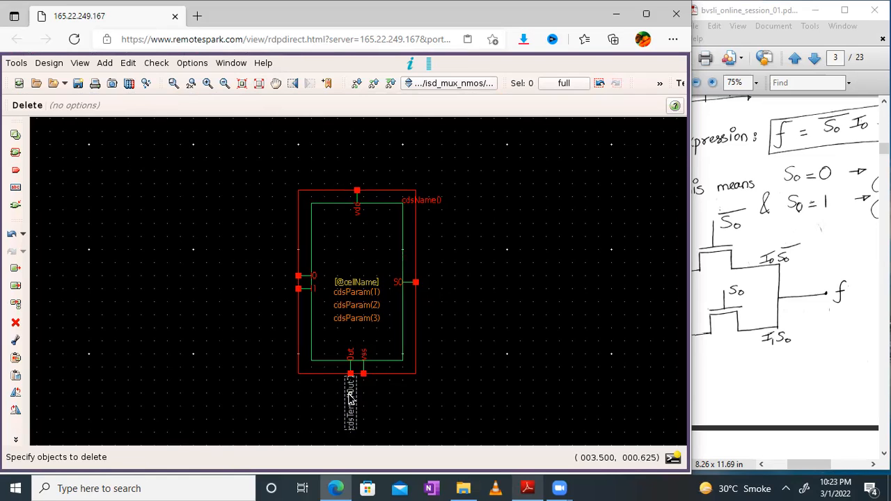
pyautogui.click(351, 398)
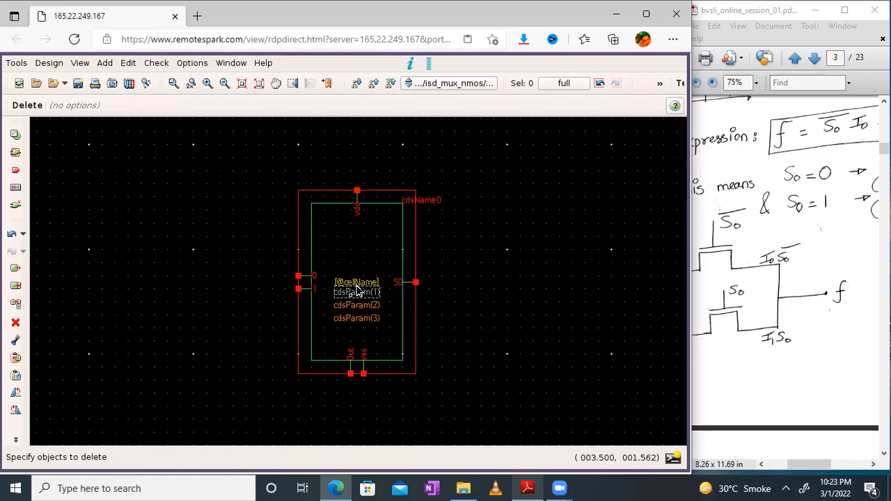
# Delete the cellName label and the three cdsParam labels inside the symbol, and undo the deletion of the inner rectangle
pyautogui.click(358, 291)
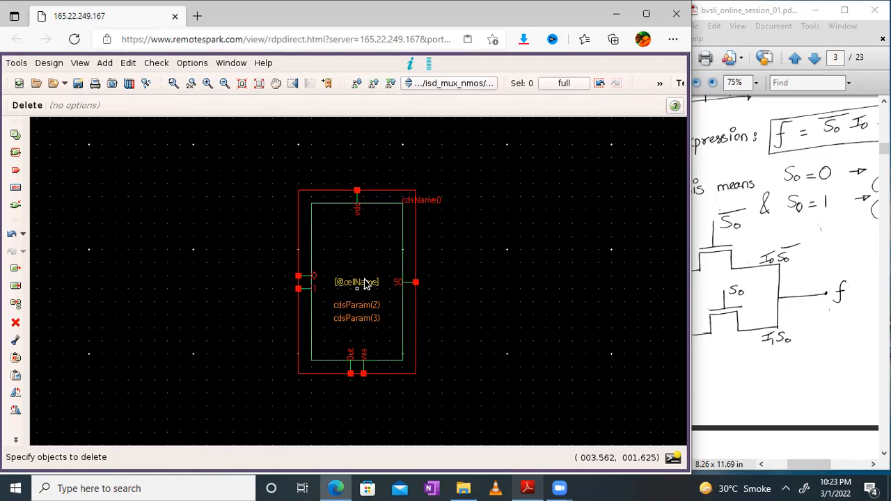
pyautogui.click(355, 311)
pyautogui.click(357, 308)
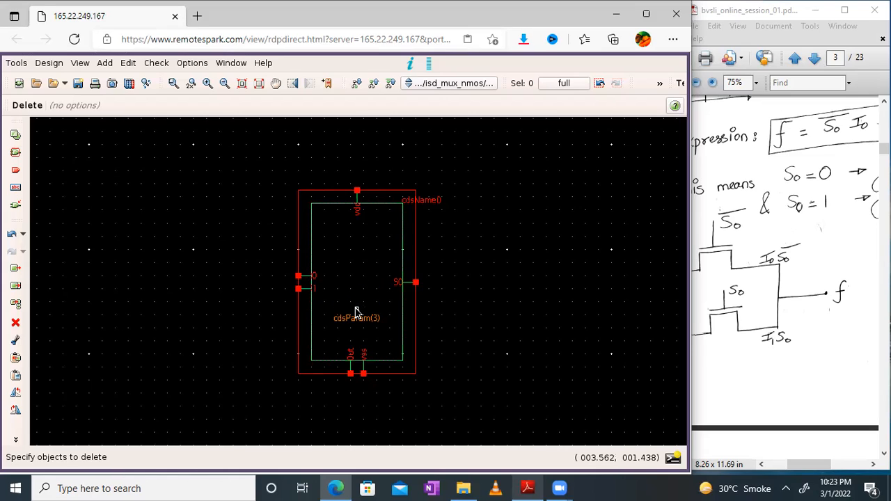
pyautogui.click(356, 323)
pyautogui.click(362, 320)
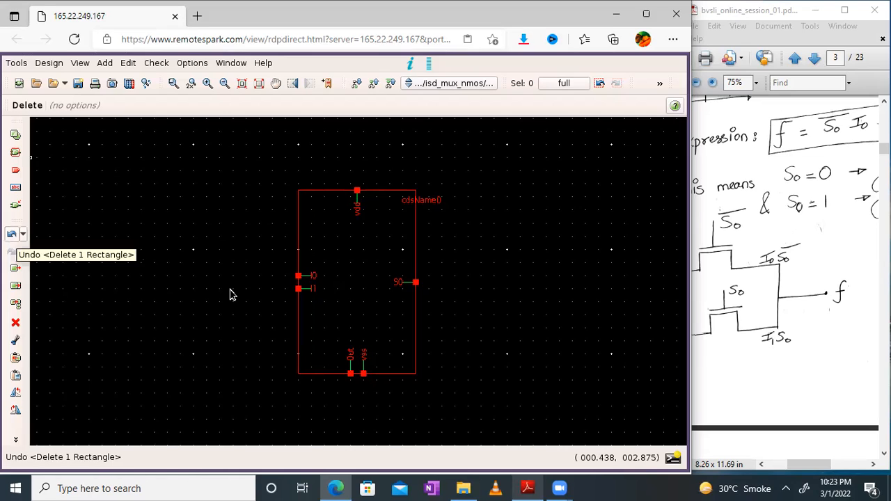
pyautogui.press('u')
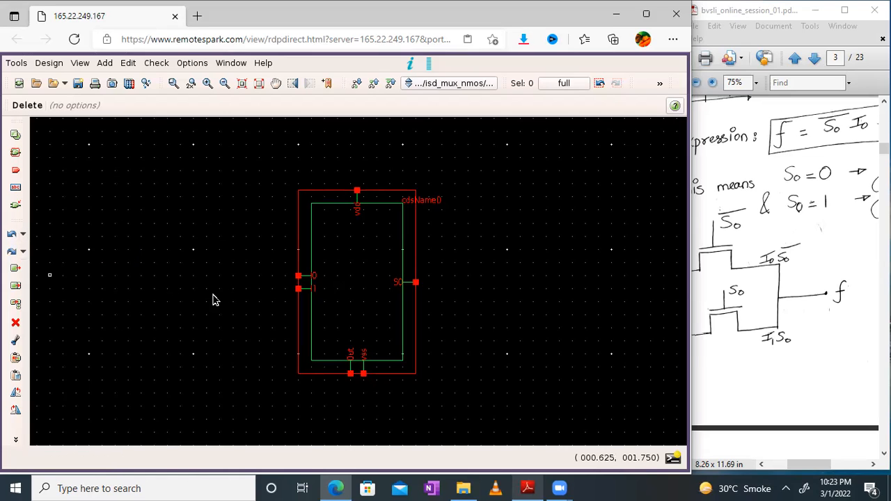
pyautogui.press('Escape')
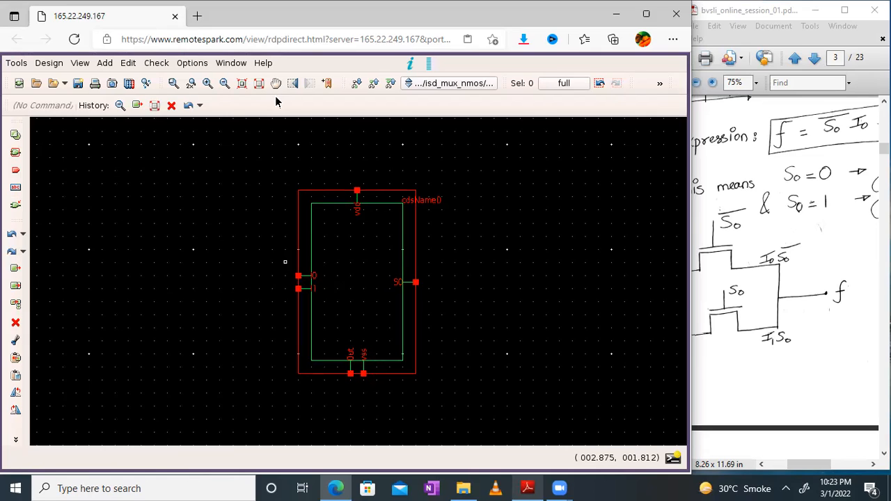
# Leave full screen mode and fit the symbol to the view
pyautogui.click(235, 63)
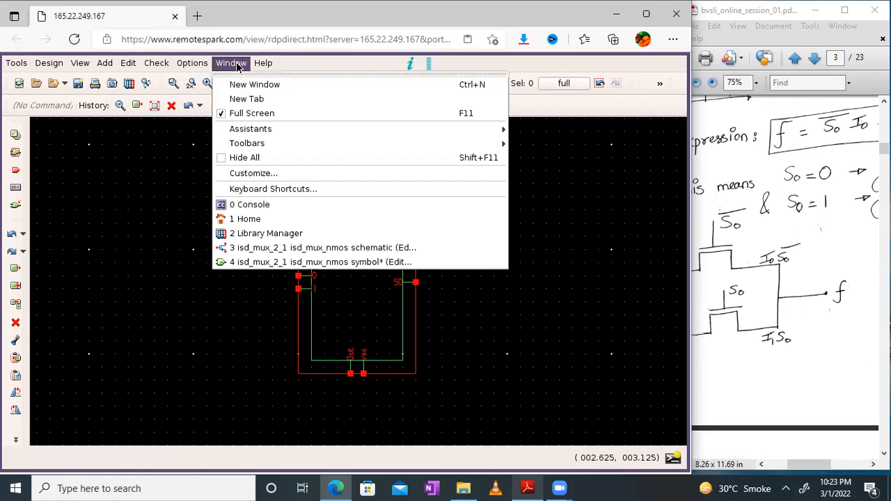
pyautogui.click(237, 64)
pyautogui.click(237, 64)
pyautogui.click(251, 114)
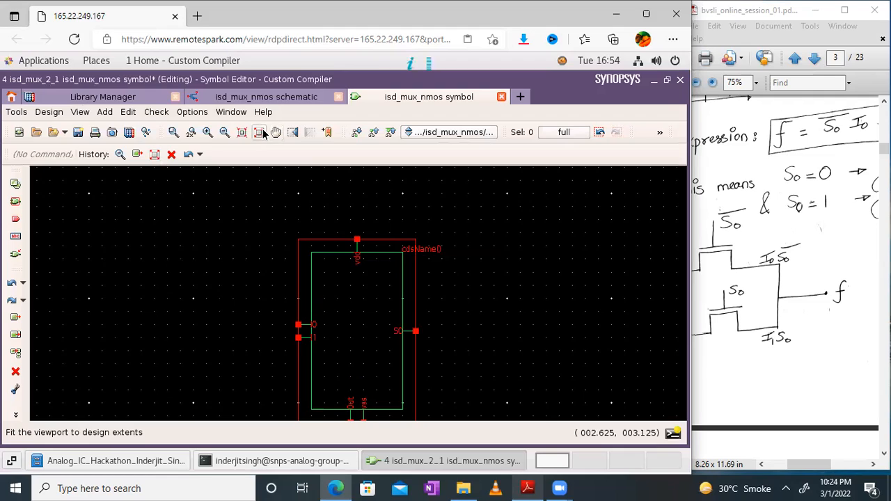
pyautogui.click(262, 133)
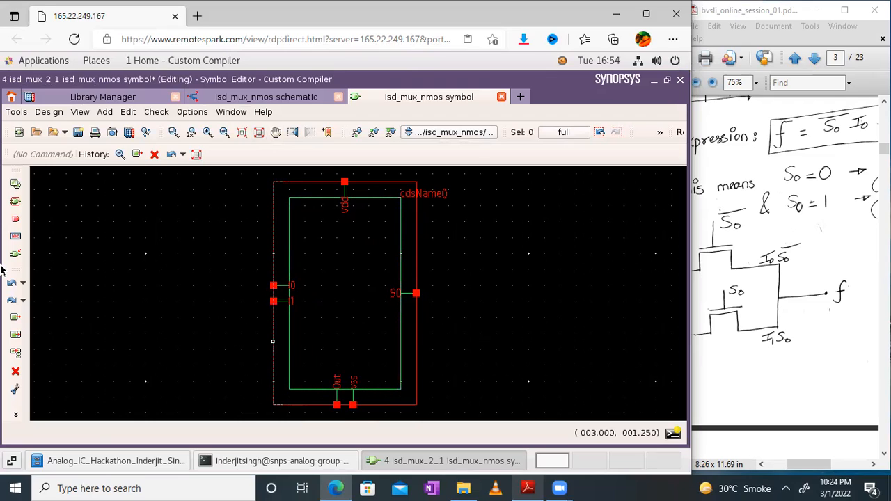
# Move the S0 pin with its stub and label from the right edge to outside the left edge, below I1
pyautogui.click(12, 283)
pyautogui.click(16, 318)
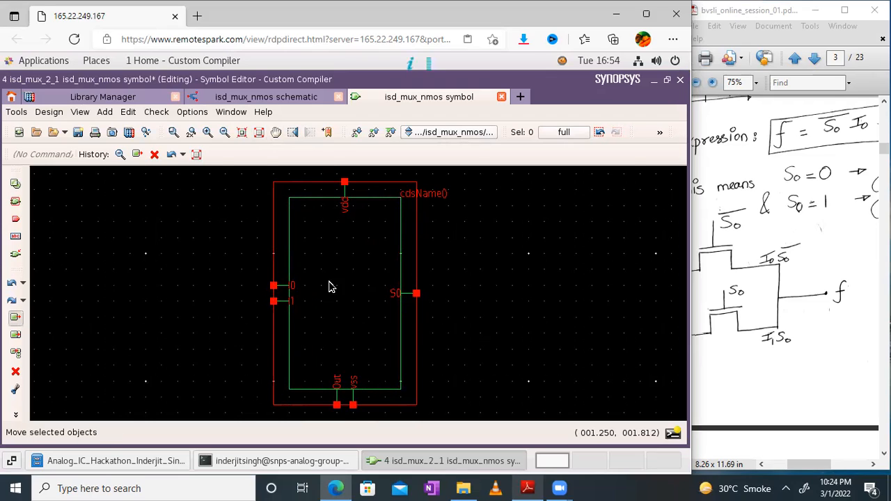
pyautogui.moveTo(448, 310); pyautogui.dragTo(369, 271)
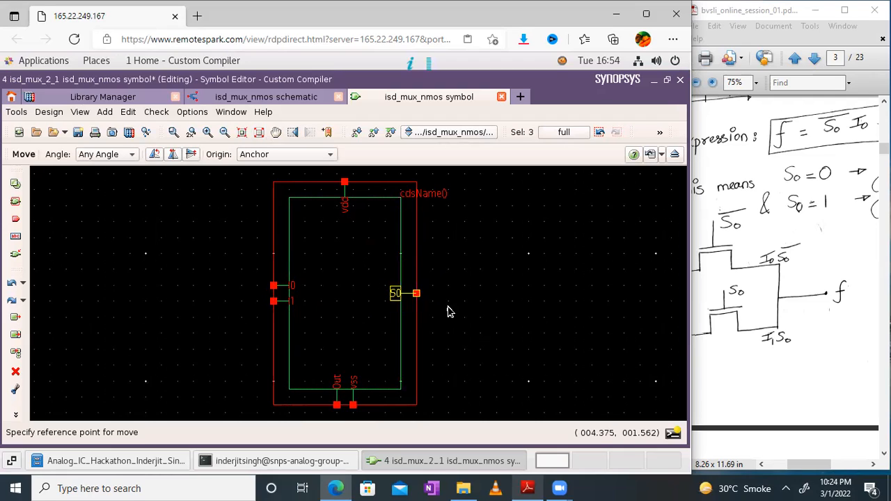
pyautogui.click(248, 340)
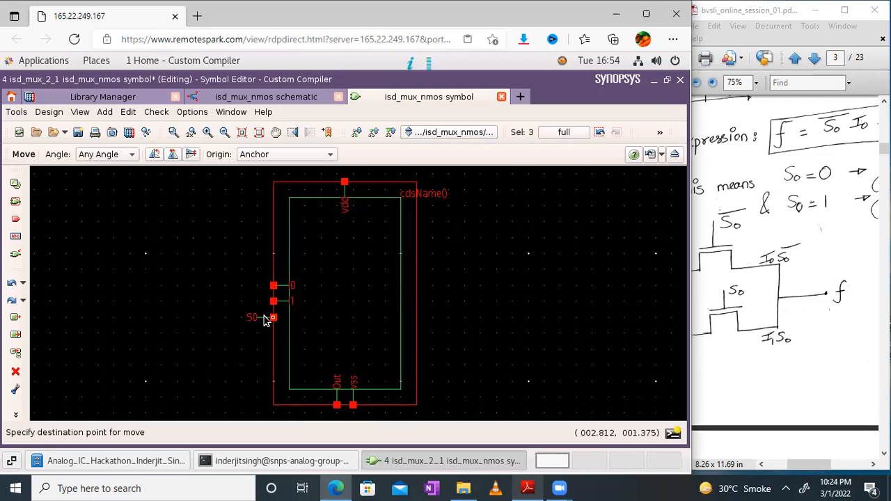
pyautogui.click(239, 319)
pyautogui.click(239, 319)
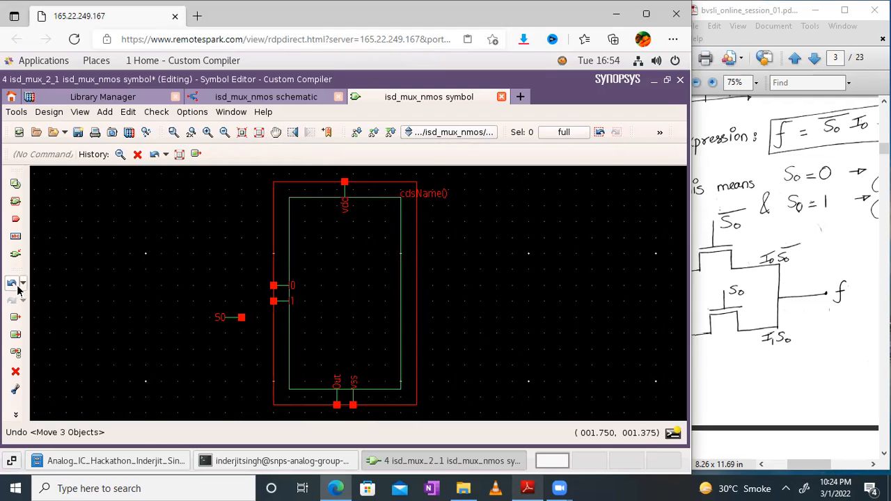
# Move the Out pin with its stub and label from the bottom edge to outside the symbol's right edge
pyautogui.click(15, 318)
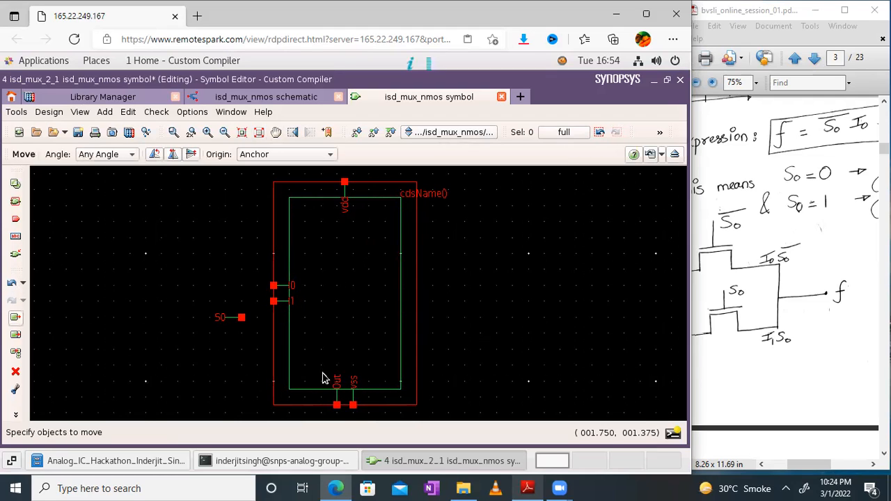
pyautogui.moveTo(323, 365); pyautogui.dragTo(344, 416)
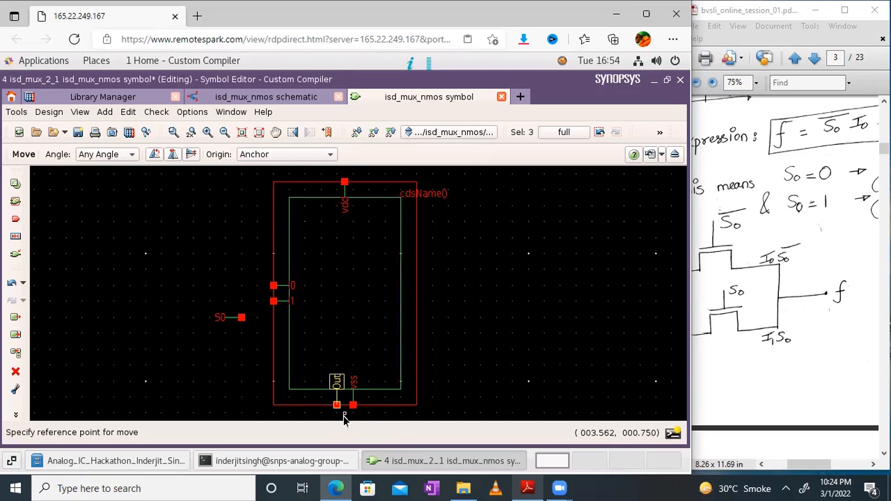
pyautogui.click(445, 298)
pyautogui.click(448, 298)
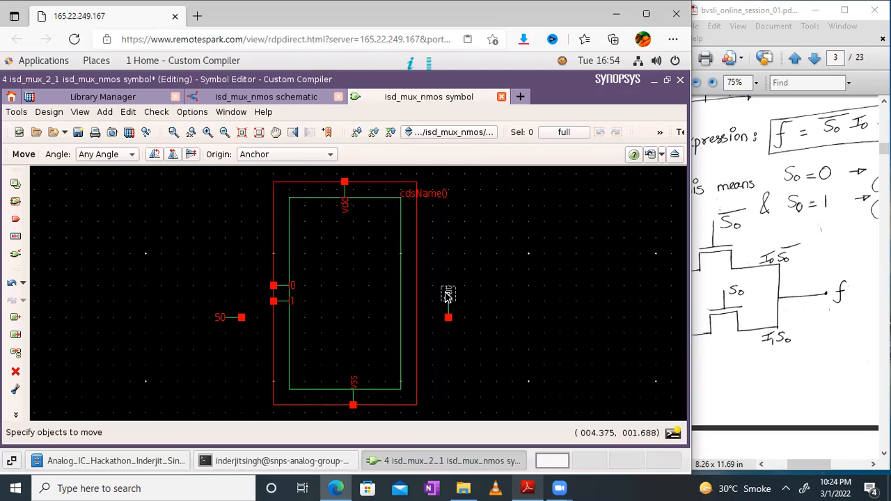
pyautogui.press('Escape')
# Move the vss pin with its stub and label to the centre of the bottom edge, in line with vdd
pyautogui.click(15, 319)
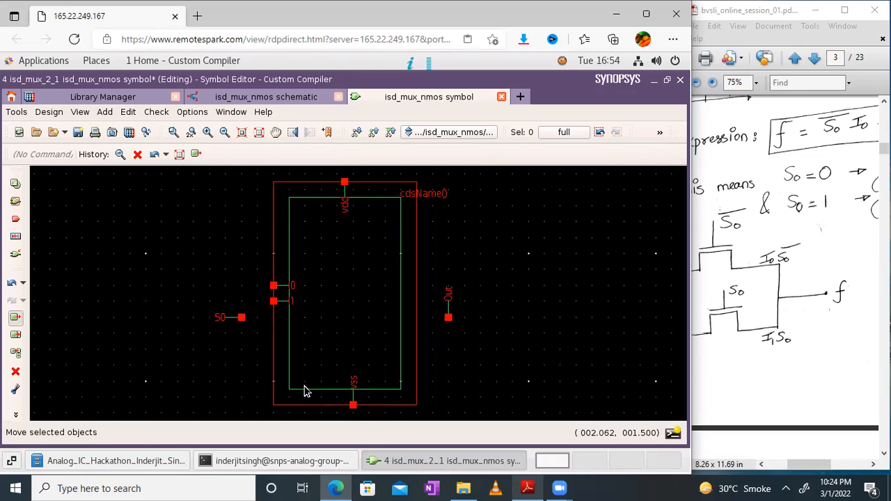
pyautogui.moveTo(331, 367); pyautogui.dragTo(367, 420)
pyautogui.click(345, 407)
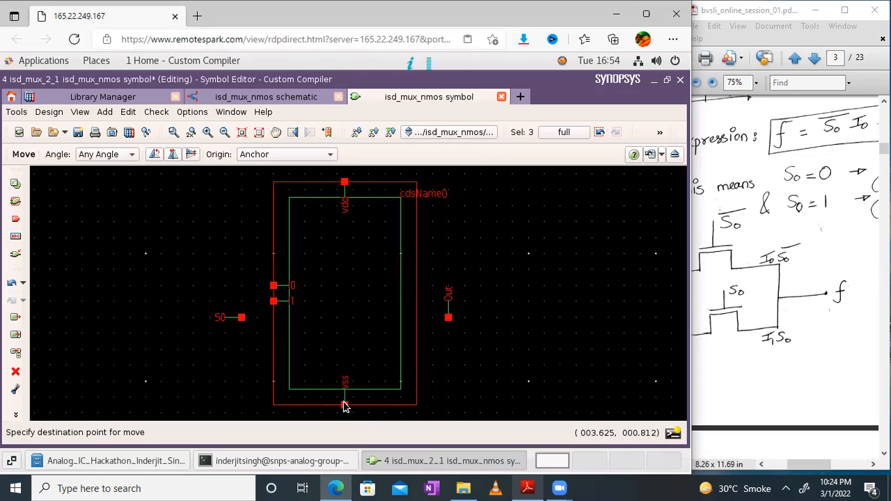
pyautogui.press('Escape')
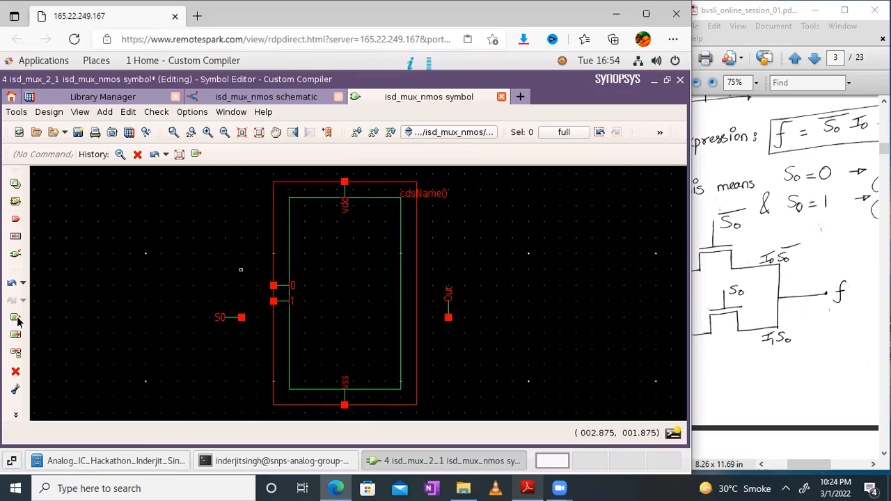
# Move the I0 pin with its stub and label slightly up along the left edge, away from I1
pyautogui.press('m')
pyautogui.moveTo(253, 273); pyautogui.dragTo(302, 295)
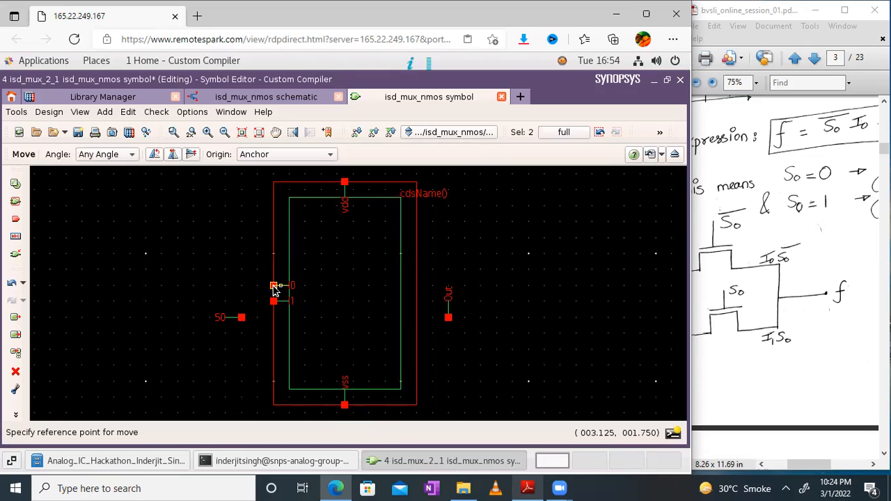
pyautogui.click(274, 273)
pyautogui.doubleClick(274, 270)
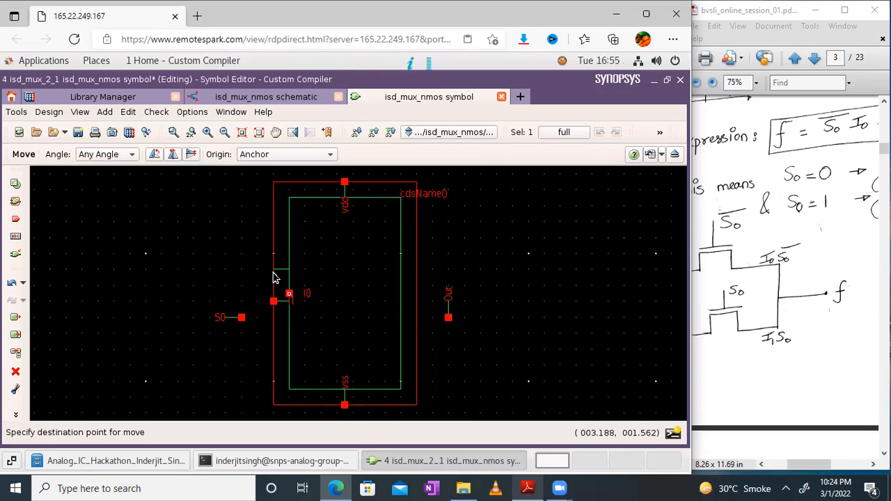
pyautogui.click(273, 274)
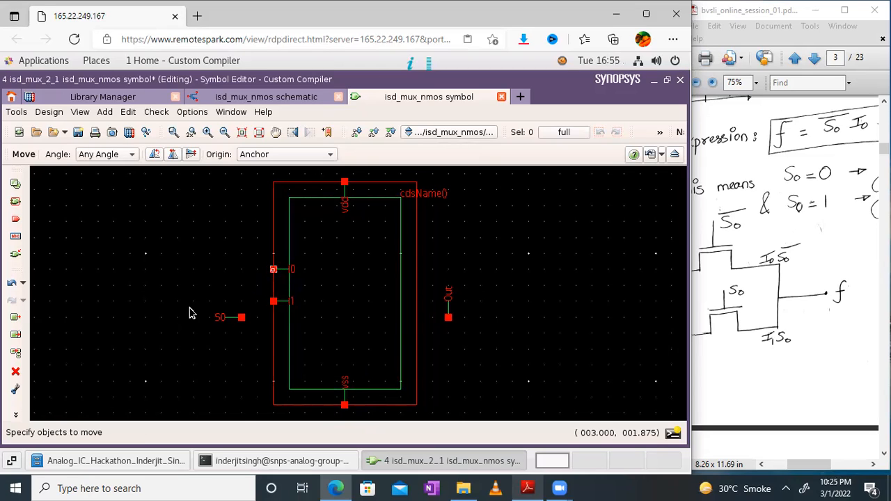
pyautogui.press('Escape')
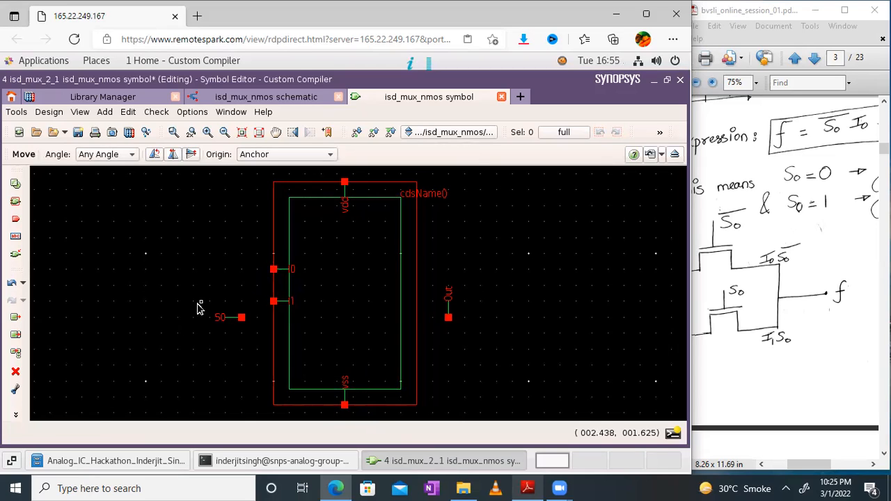
pyautogui.press('Escape')
# Rotate the S0 pin with its stub and label by 180 degrees and place it on the left edge below I1
pyautogui.moveTo(256, 331); pyautogui.dragTo(256, 330)
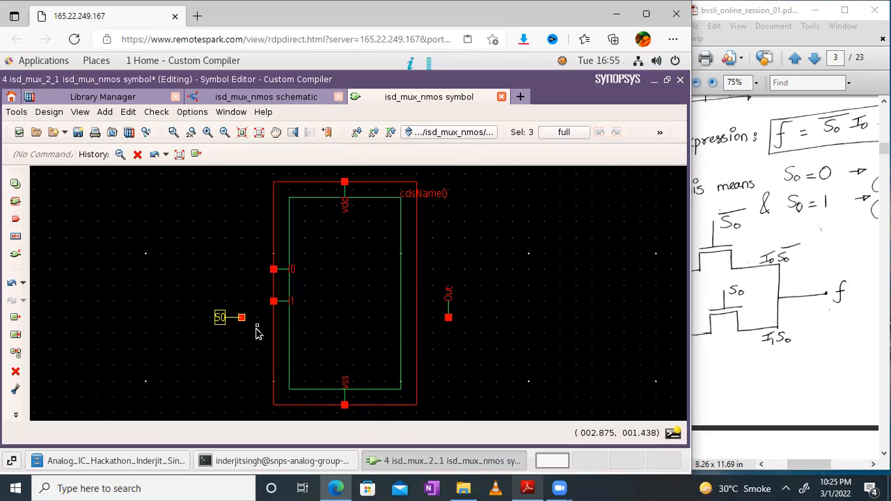
pyautogui.press('r')
pyautogui.press('r')
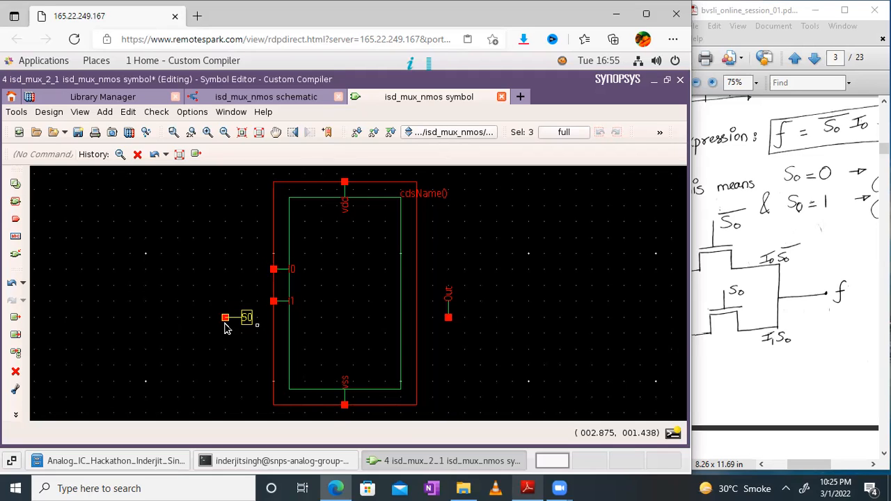
pyautogui.moveTo(225, 317); pyautogui.dragTo(275, 325)
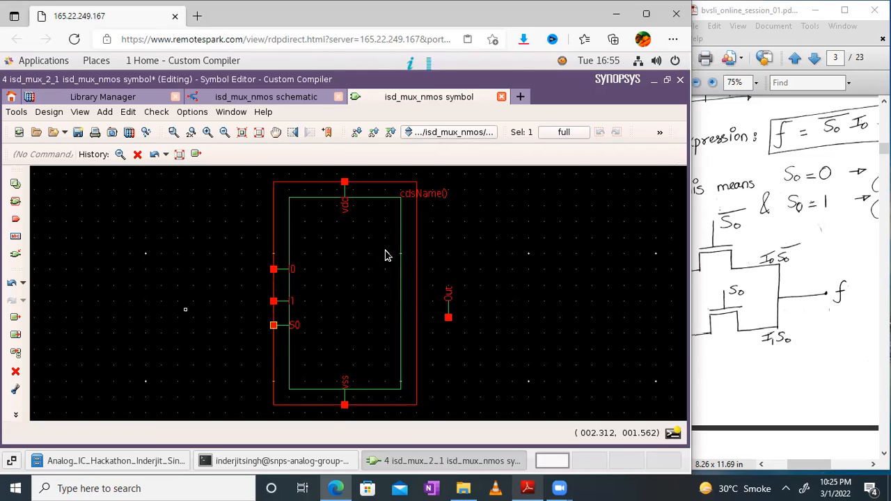
# Rotate the Out pin until its label faces right, and place it against the inner rectangle's right edge at mid-height
pyautogui.click(473, 345)
pyautogui.press('r')
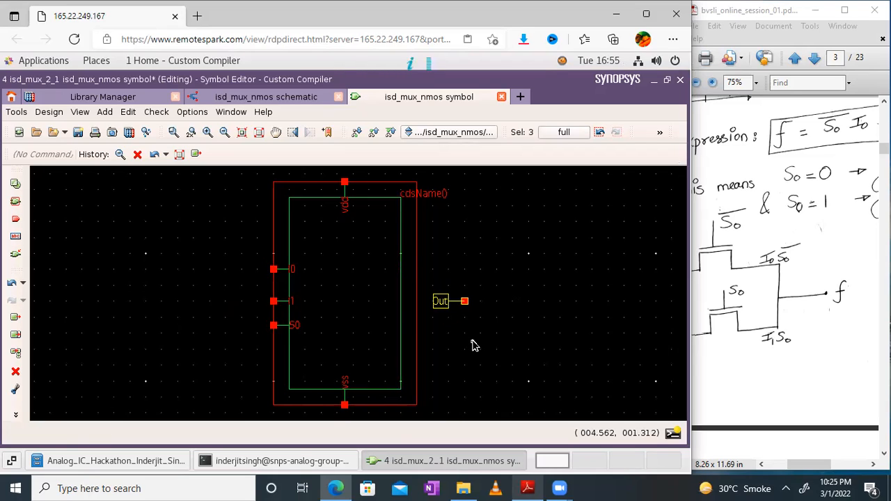
pyautogui.press('r')
pyautogui.press('r')
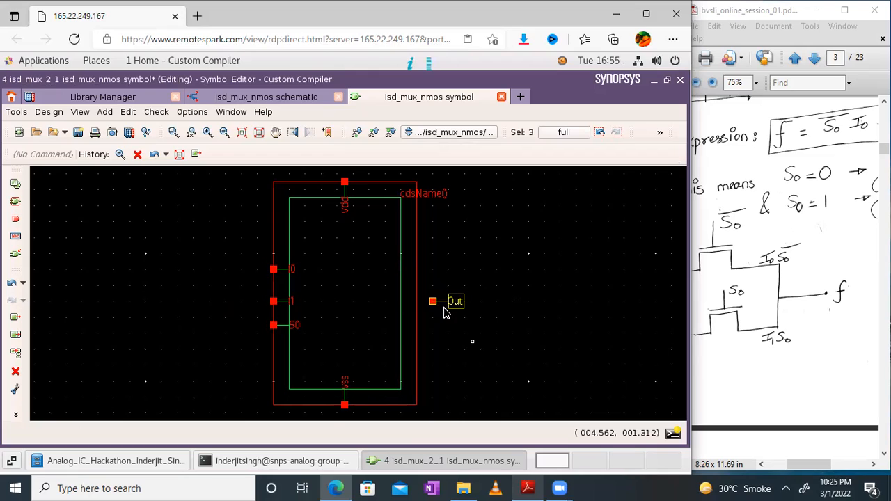
pyautogui.moveTo(425, 305); pyautogui.dragTo(403, 301)
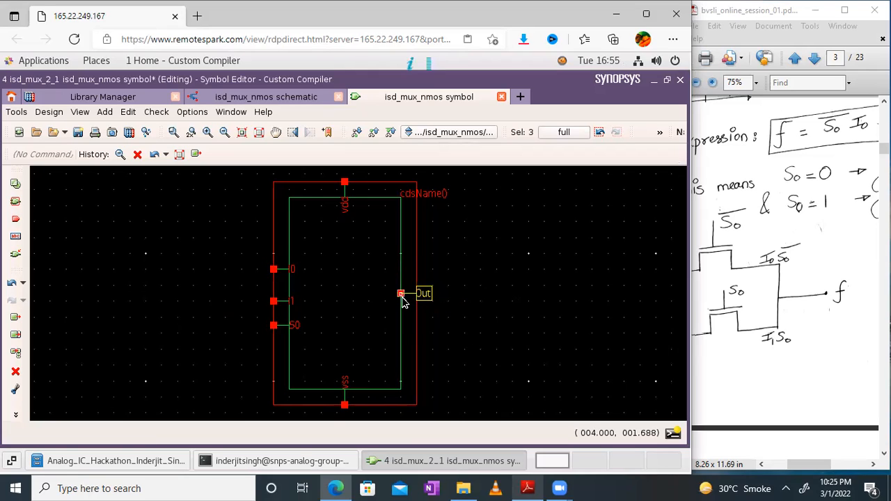
pyautogui.click(403, 300)
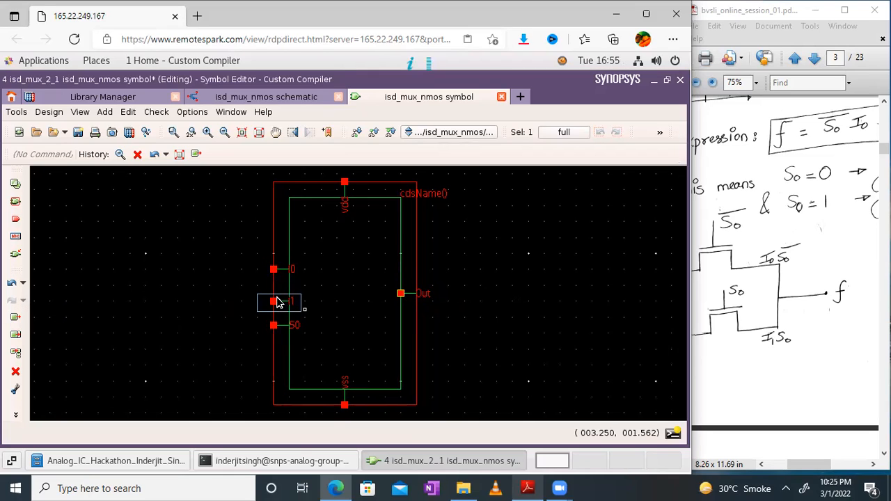
# Move the I1 pin with its stub and label slightly up along the left edge, closer to I0
pyautogui.click(274, 302)
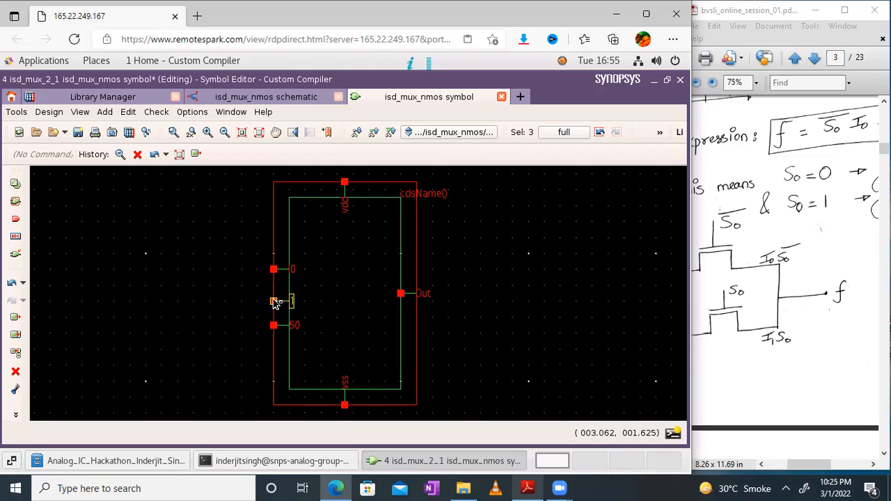
pyautogui.press('s')
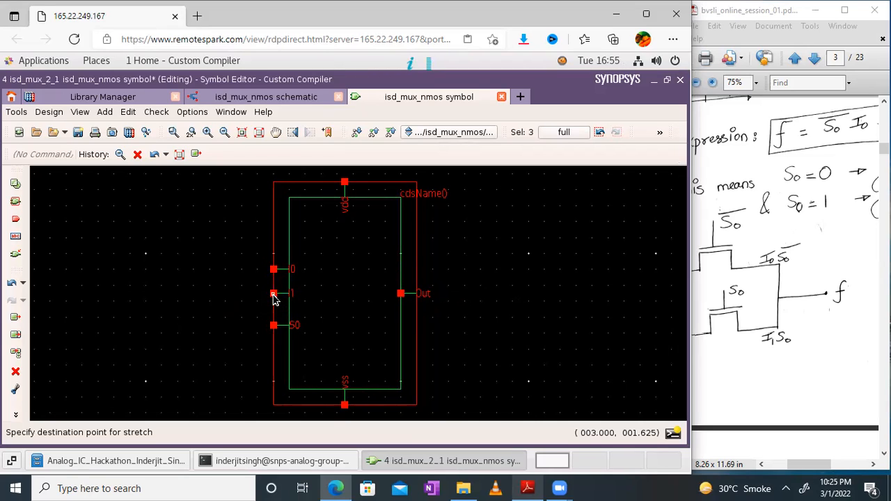
pyautogui.moveTo(274, 294); pyautogui.dragTo(274, 294)
pyautogui.click(211, 291)
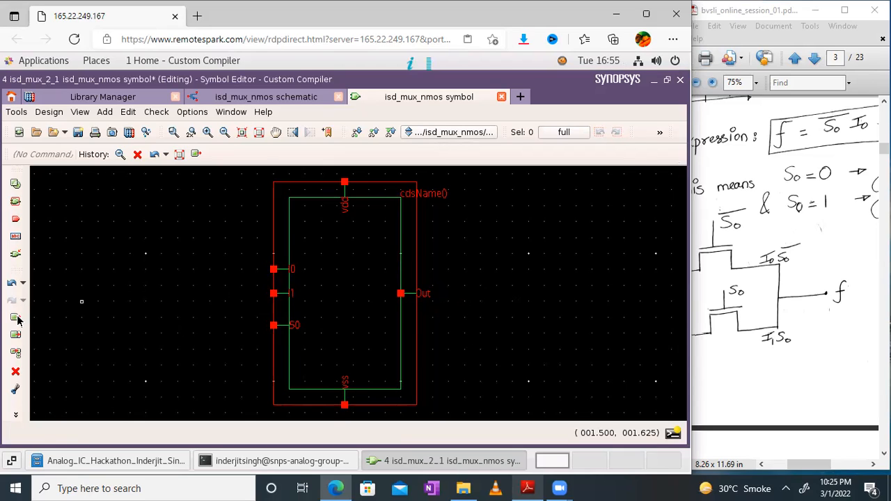
# Move the S0 pin with its stub and label slightly down along the left edge, away from I1
pyautogui.moveTo(259, 308); pyautogui.dragTo(320, 344)
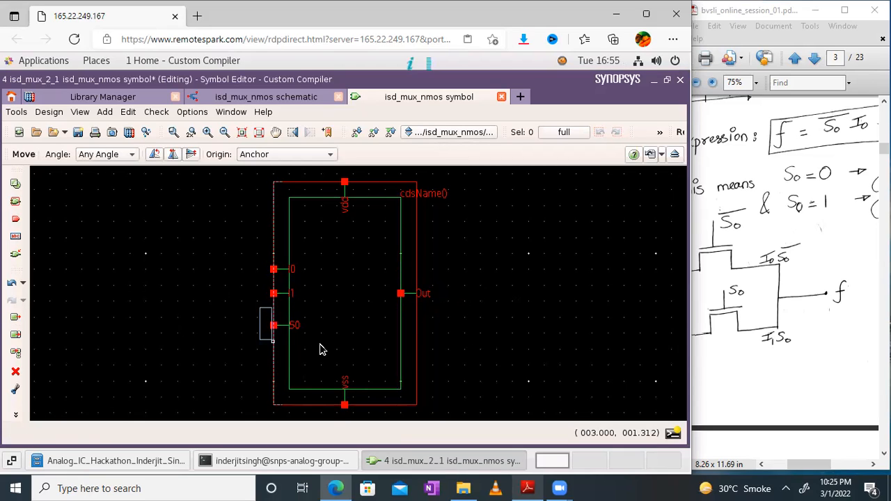
pyautogui.click(273, 338)
pyautogui.click(272, 335)
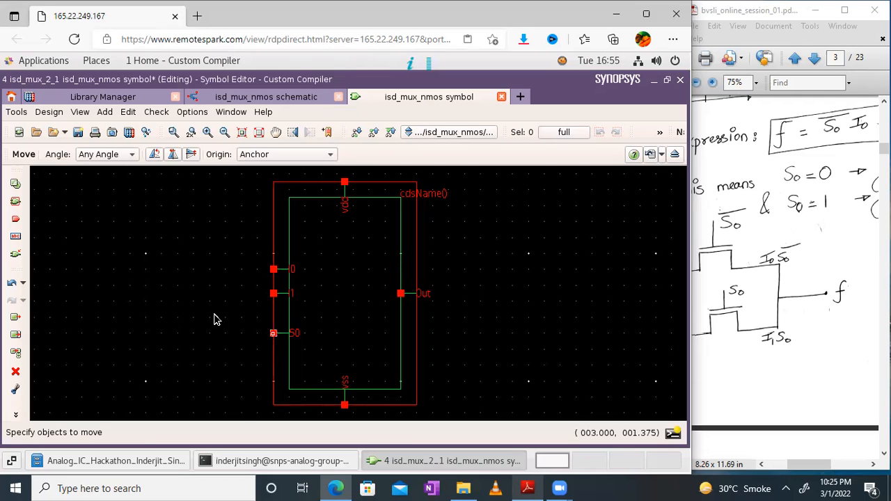
pyautogui.press('Escape')
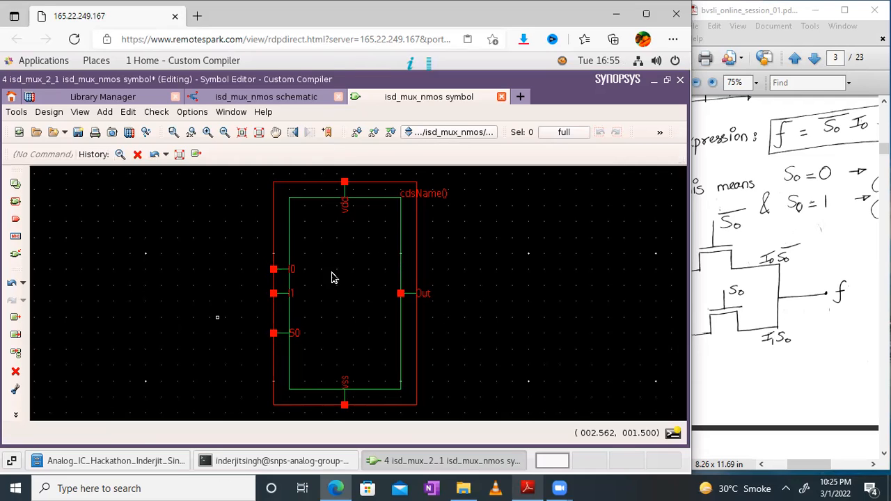
# Move the cdsName() label clear of the symbol outline and change its text to isd_mux_nmos
pyautogui.click(458, 211)
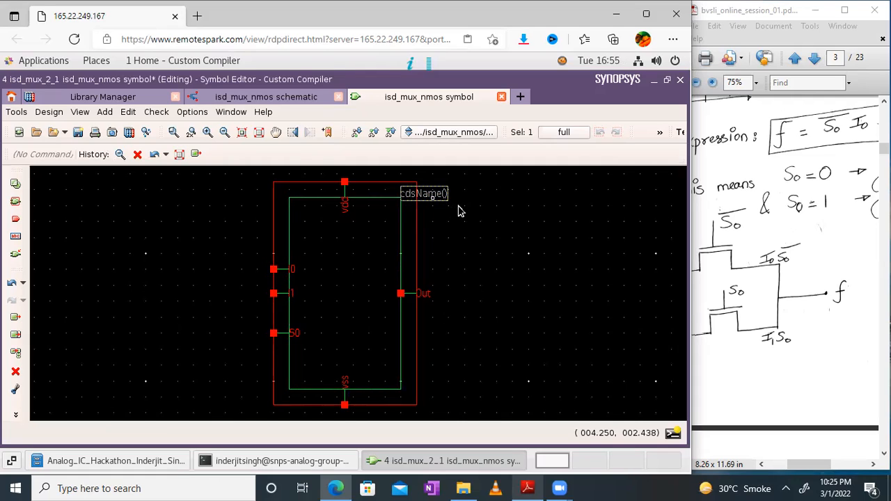
pyautogui.moveTo(436, 197); pyautogui.dragTo(454, 213)
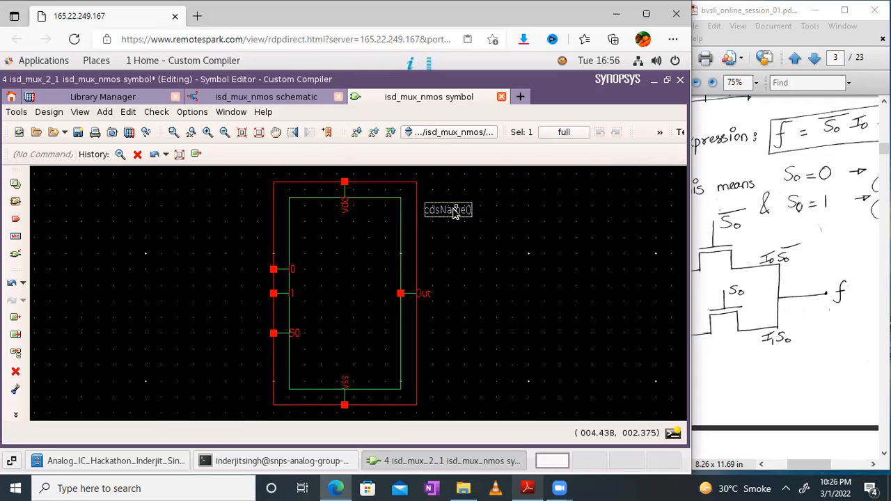
pyautogui.rightClick(454, 212)
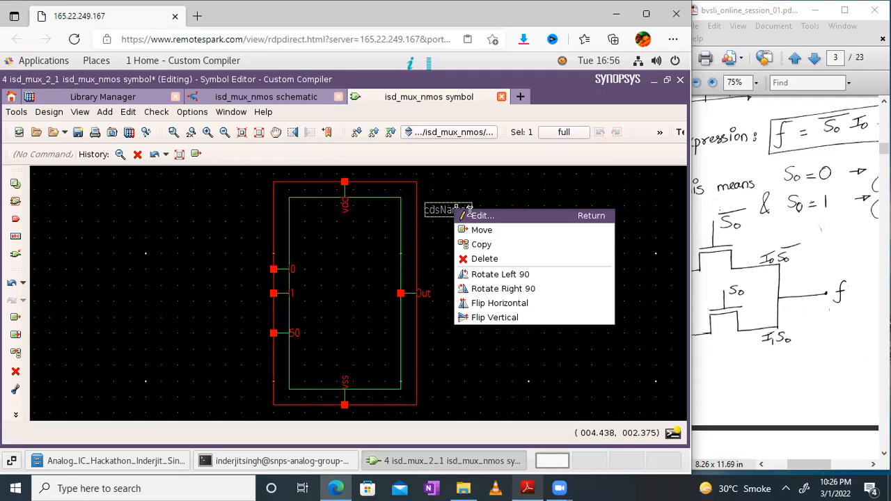
pyautogui.click(474, 216)
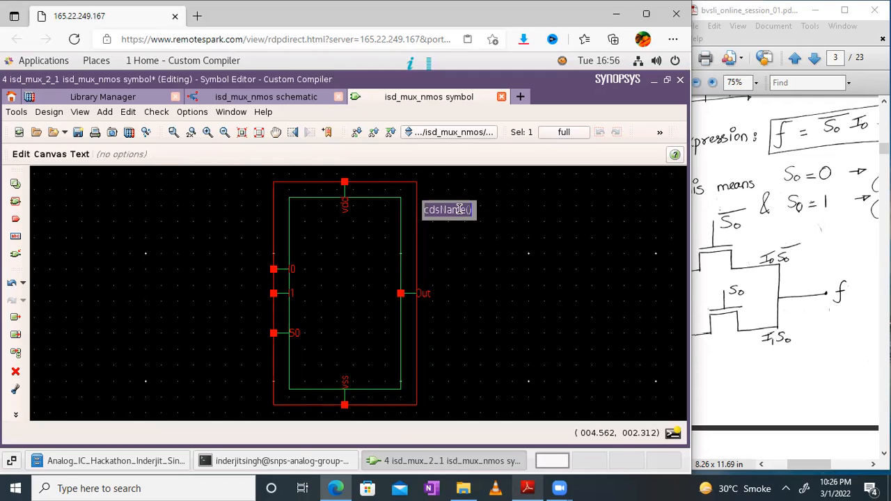
pyautogui.press('BackSpace')
pyautogui.write('isd_')
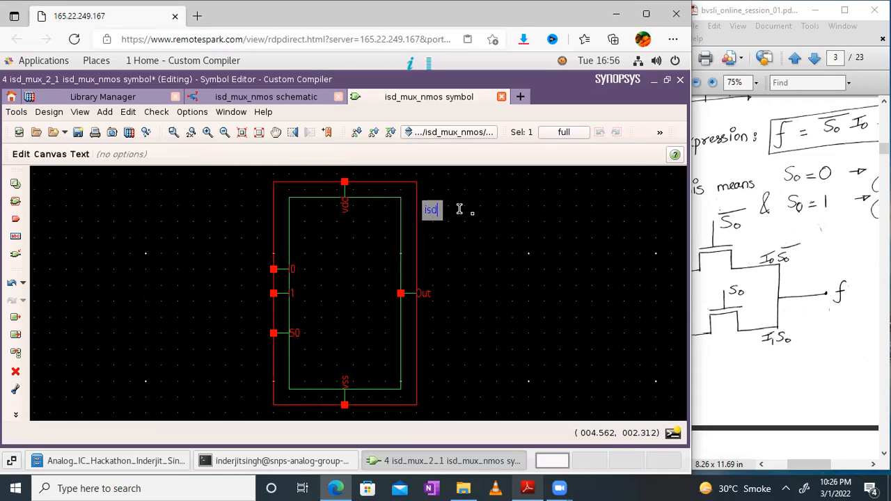
pyautogui.write('mu')
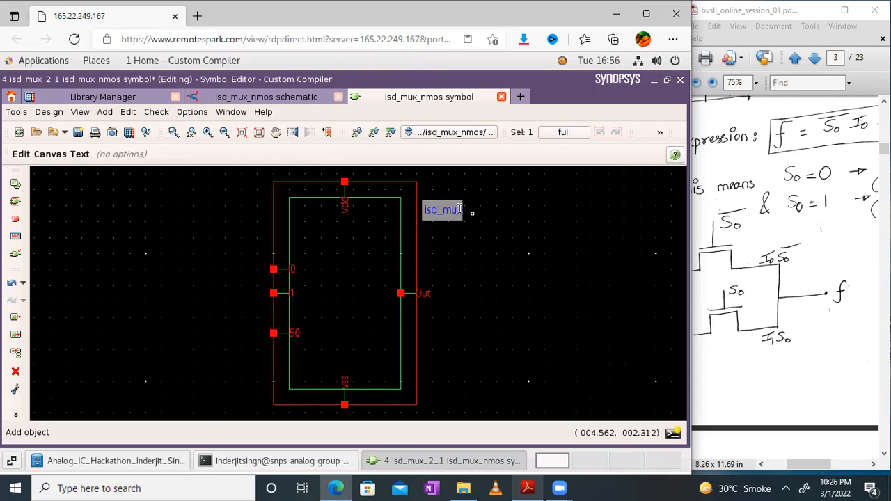
pyautogui.write('x_nmos')
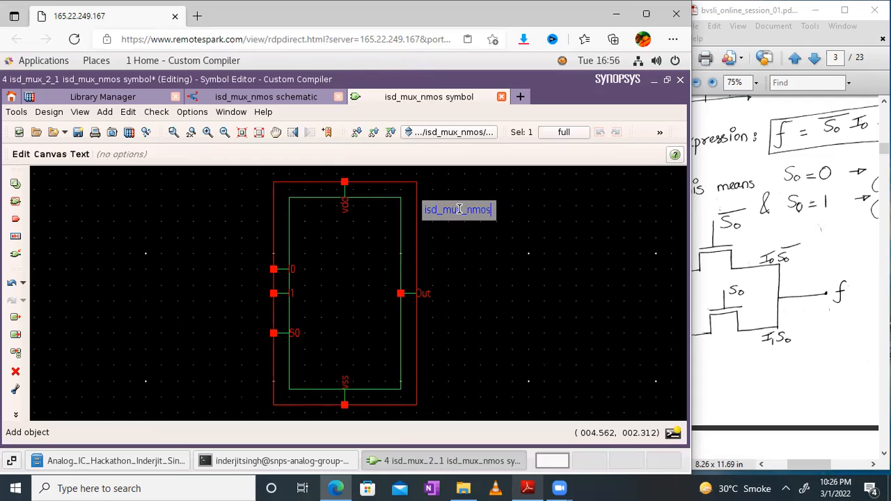
pyautogui.click(464, 251)
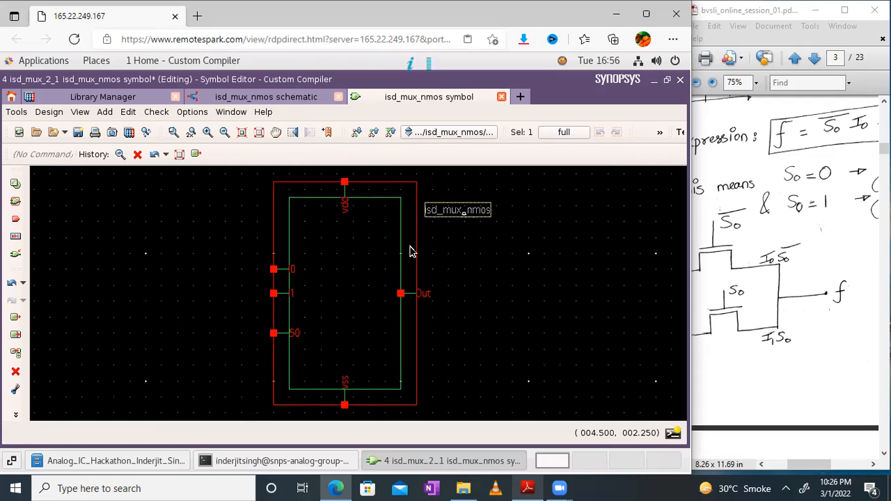
# Move the isd_mux_nmos label to the centre of the inner rectangle
pyautogui.press('s')
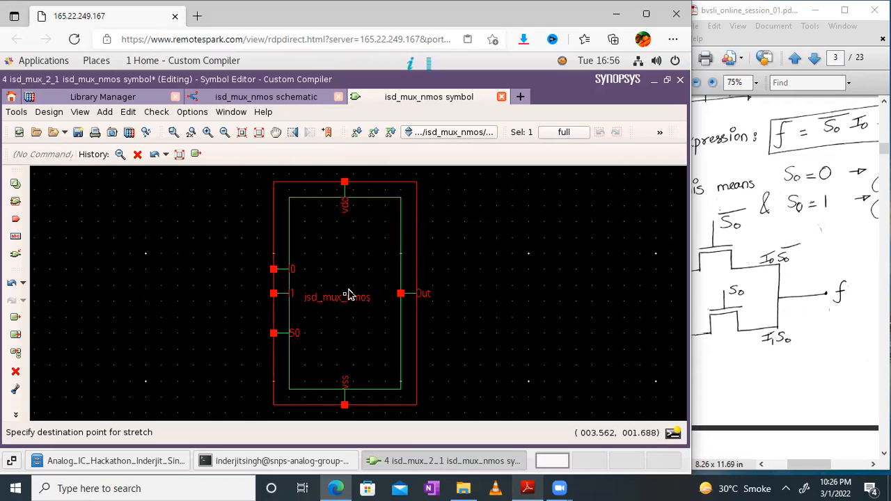
pyautogui.click(352, 292)
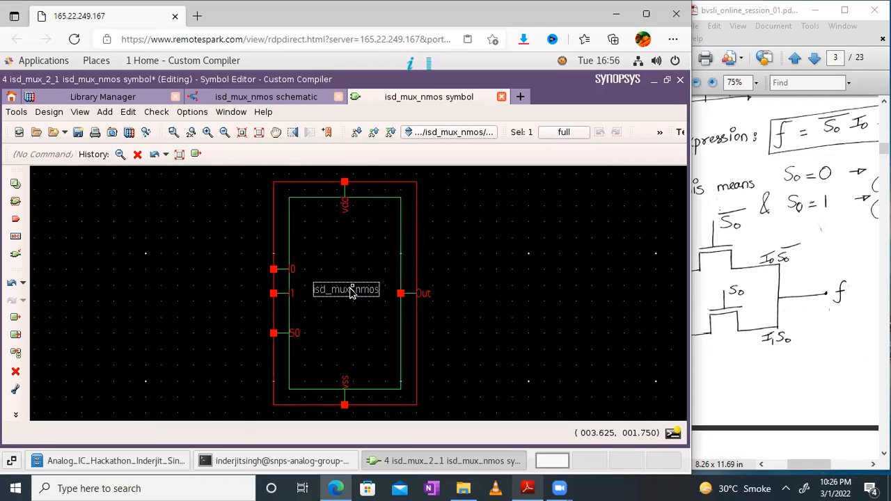
pyautogui.click(498, 259)
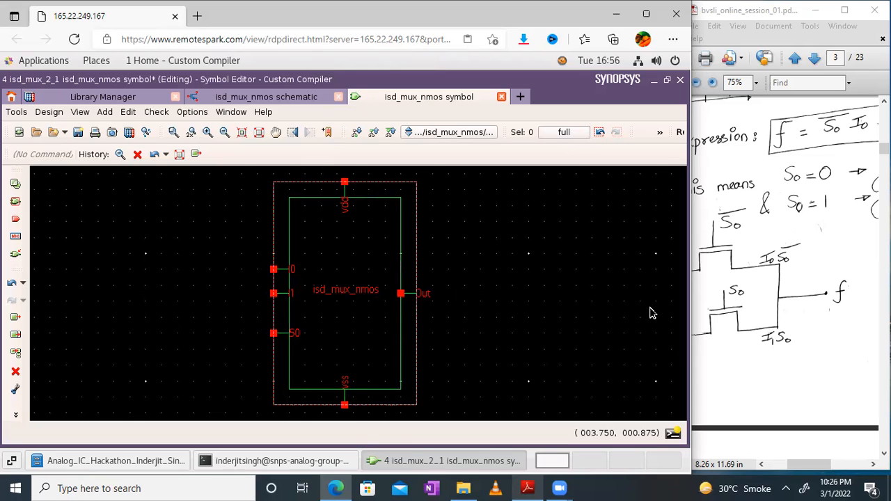
# Save the finished isd_mux_nmos symbol
pyautogui.moveTo(826, 268); pyautogui.dragTo(878, 272)
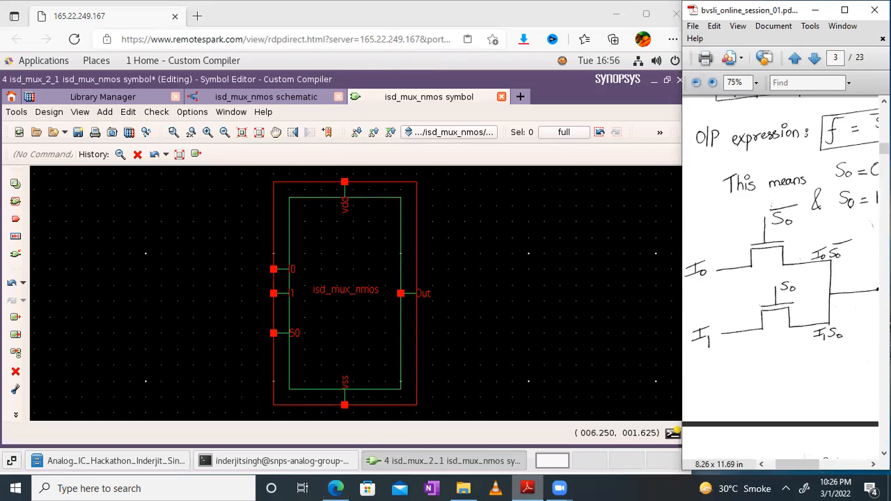
pyautogui.click(77, 136)
pyautogui.click(77, 133)
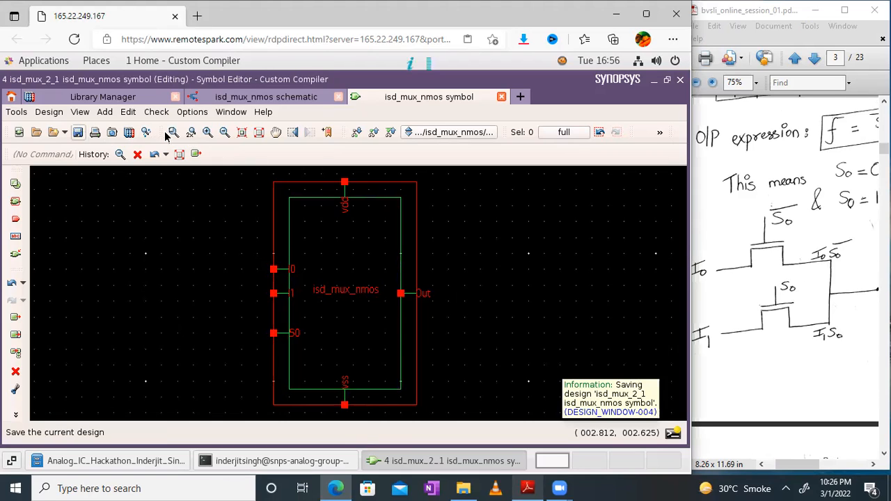
# Close the isd_mux_nmos symbol and schematic views and return to the Library Manager
pyautogui.click(235, 98)
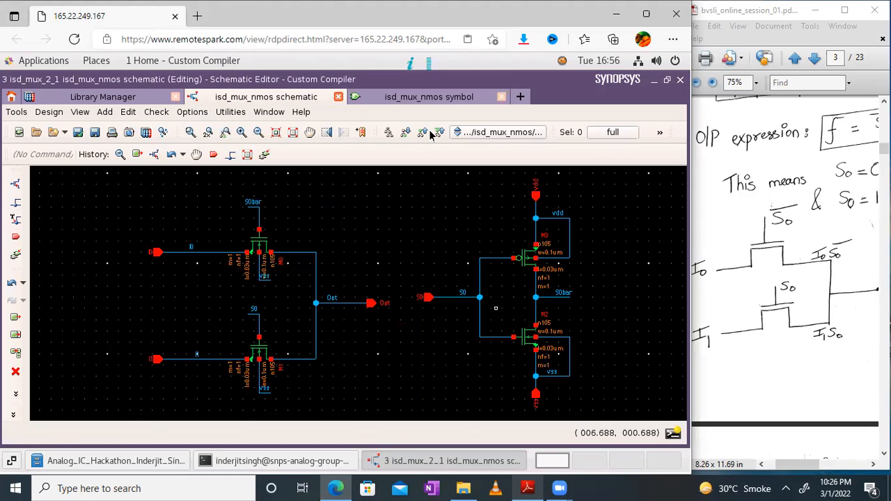
pyautogui.click(430, 132)
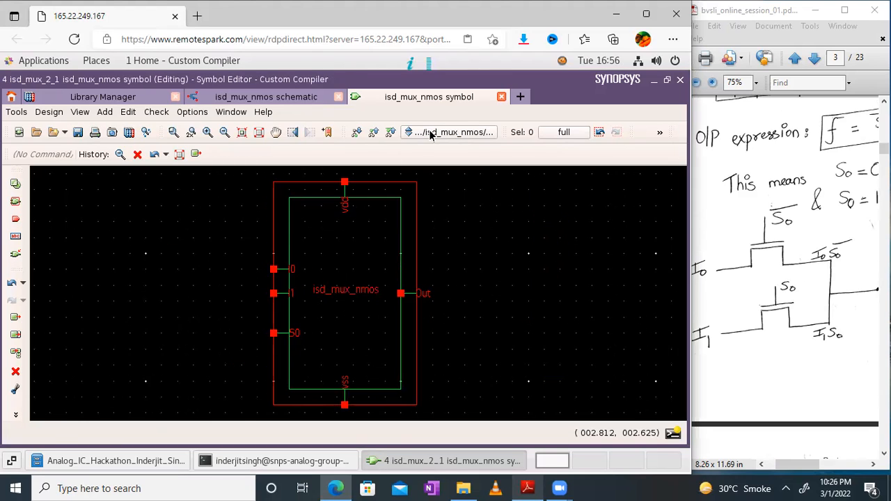
pyautogui.click(430, 132)
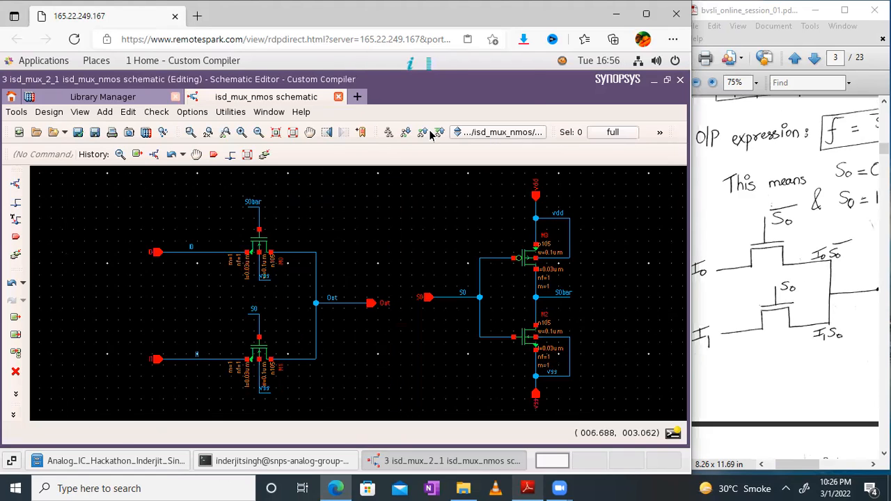
pyautogui.click(430, 132)
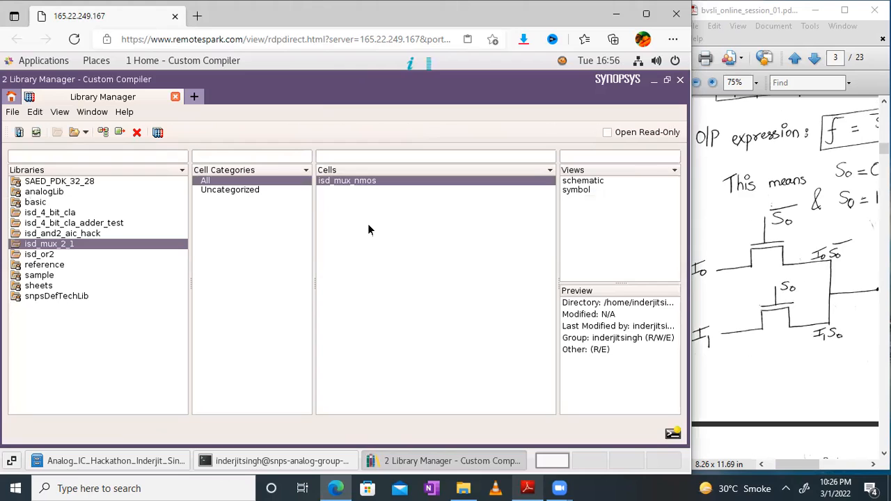
# Create a new cell named isd_mux_nmos_tb in the isd_mux_2_1 library
pyautogui.rightClick(369, 229)
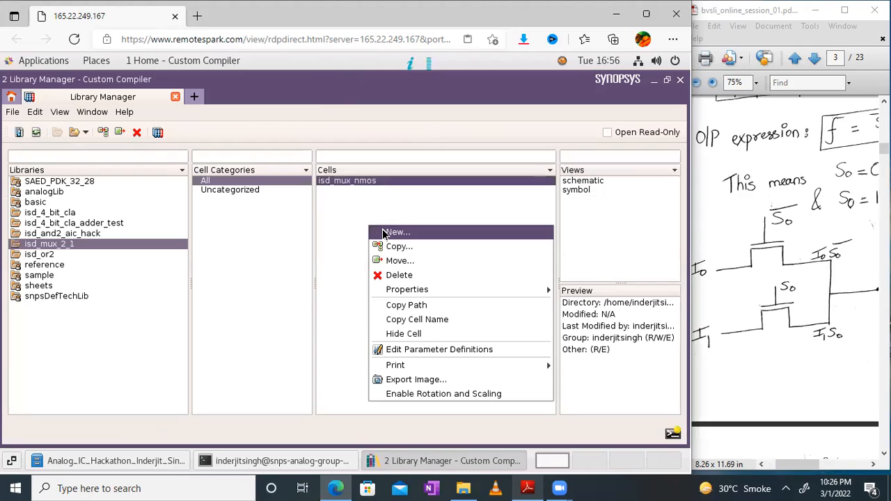
pyautogui.click(385, 233)
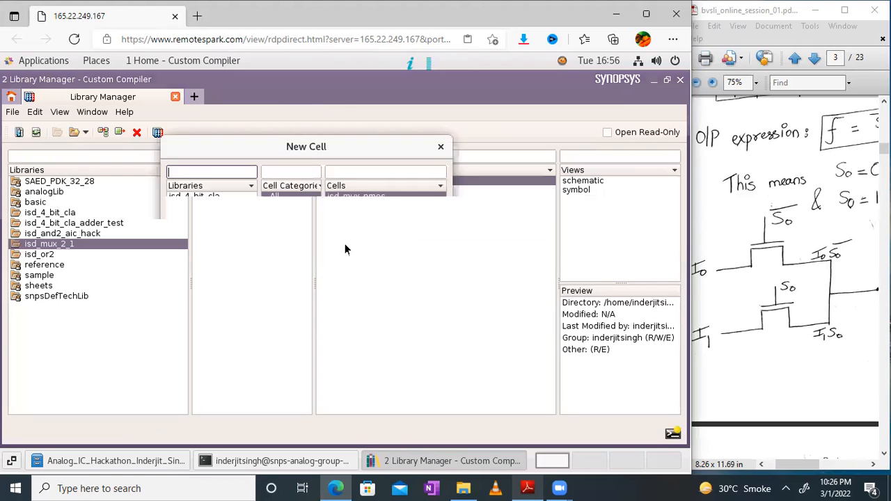
pyautogui.click(275, 276)
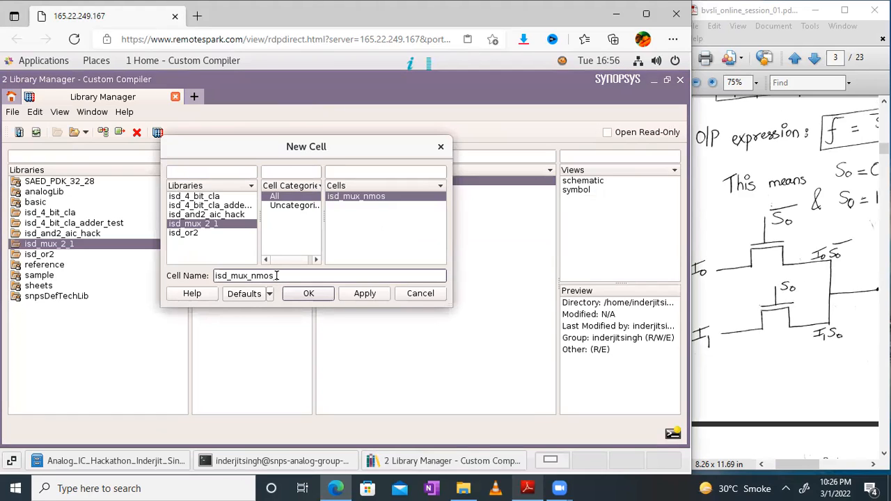
pyautogui.write('_tb')
pyautogui.press('Return')
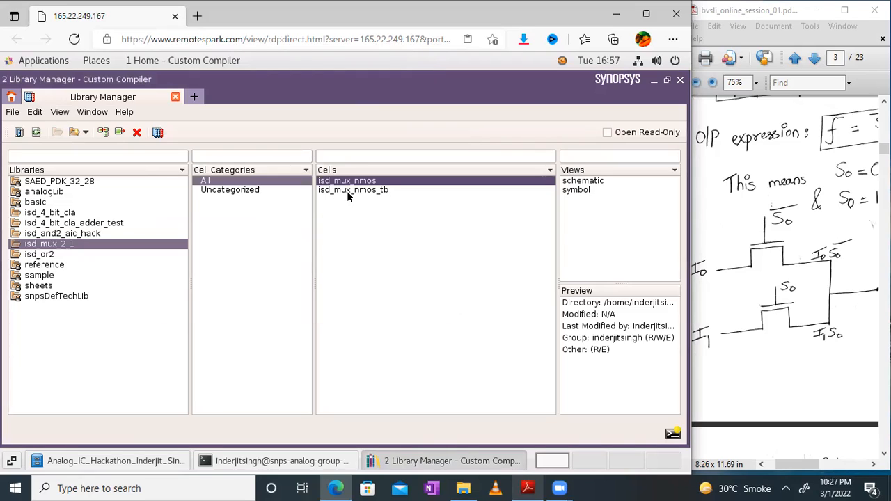
# Create a schematic view for the isd_mux_nmos_tb cell and open it in the Schematic Editor
pyautogui.click(383, 191)
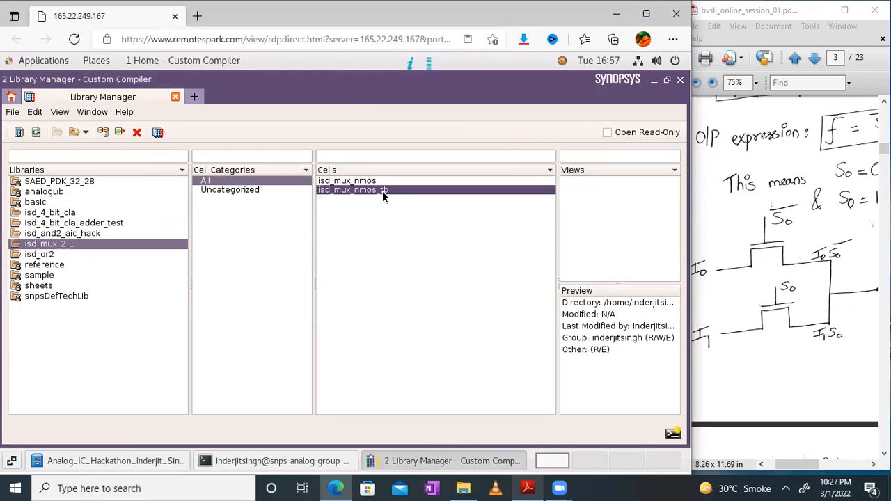
pyautogui.rightClick(600, 183)
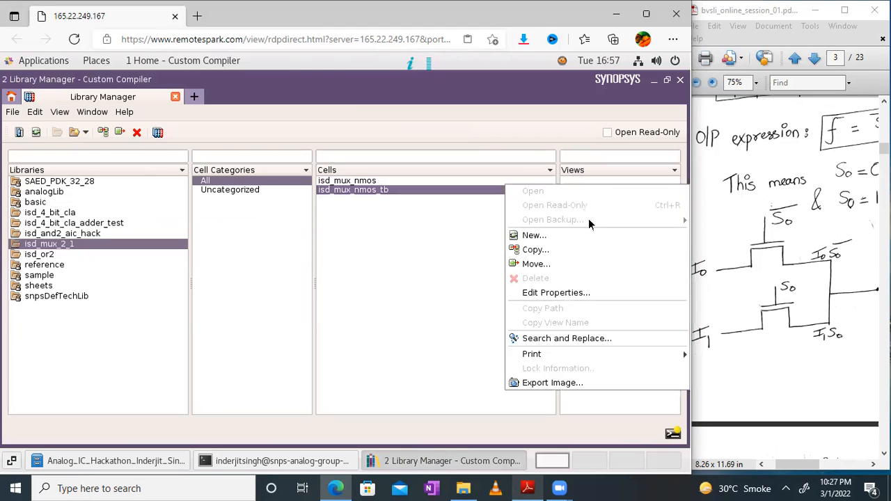
pyautogui.click(536, 235)
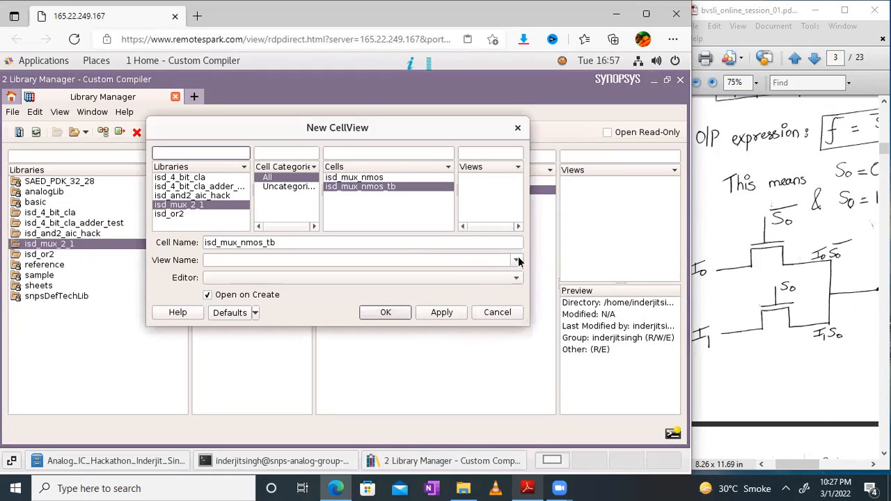
pyautogui.click(225, 265)
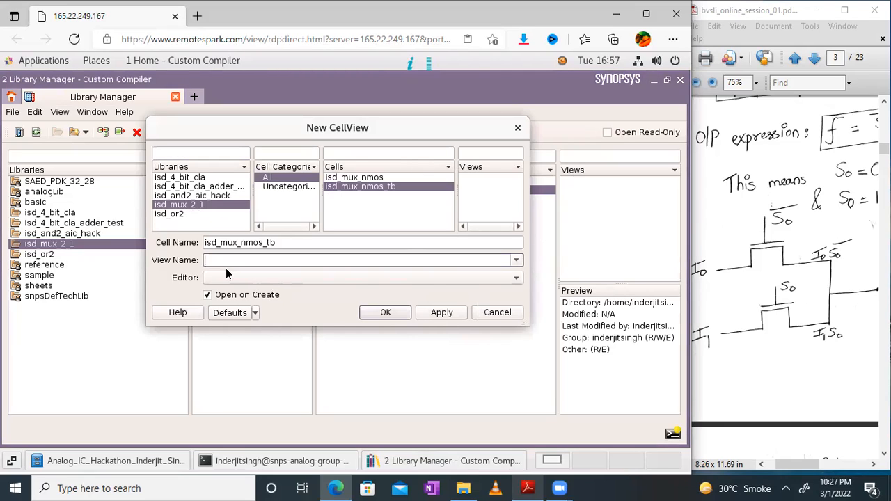
pyautogui.click(516, 261)
pyautogui.click(516, 261)
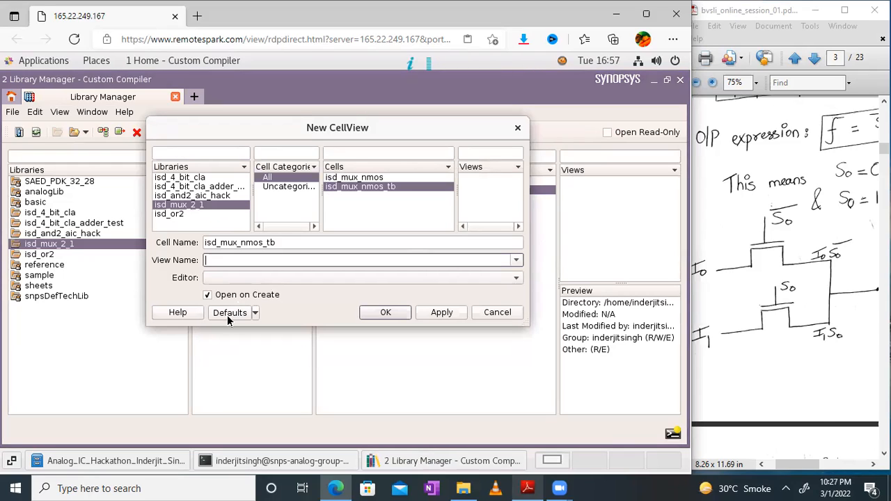
pyautogui.click(516, 260)
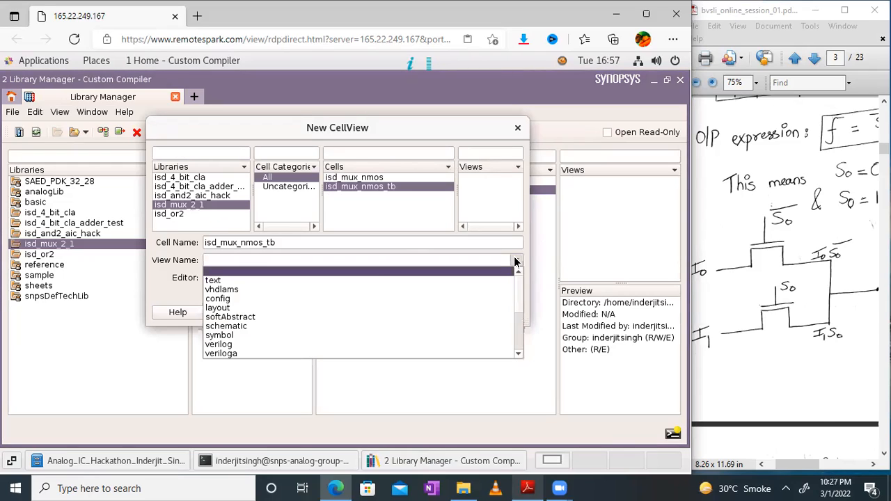
pyautogui.click(226, 326)
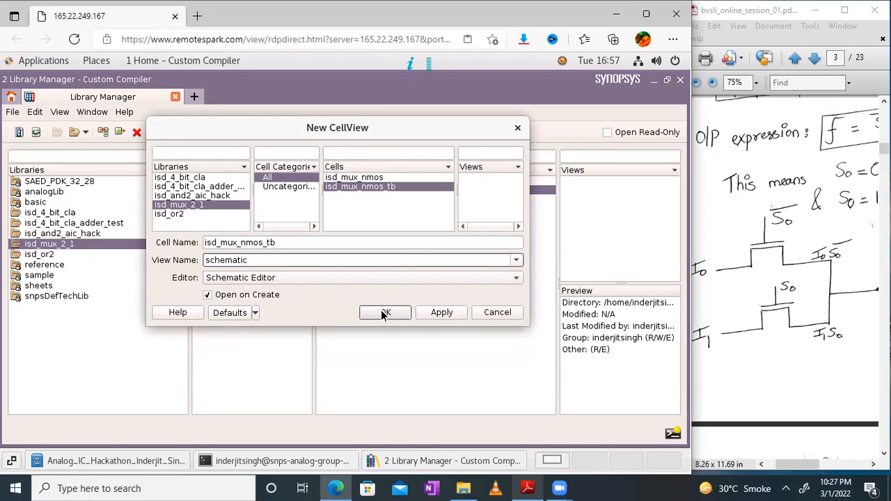
pyautogui.click(382, 313)
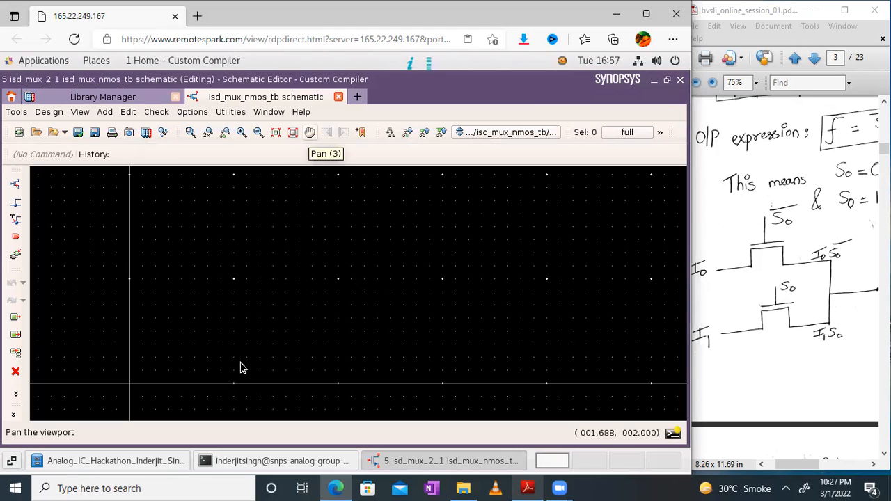
# Place an instance of the isd_mux_nmos symbol from the isd_mux_2_1 library in the testbench schematic and fit it to view
pyautogui.click(226, 391)
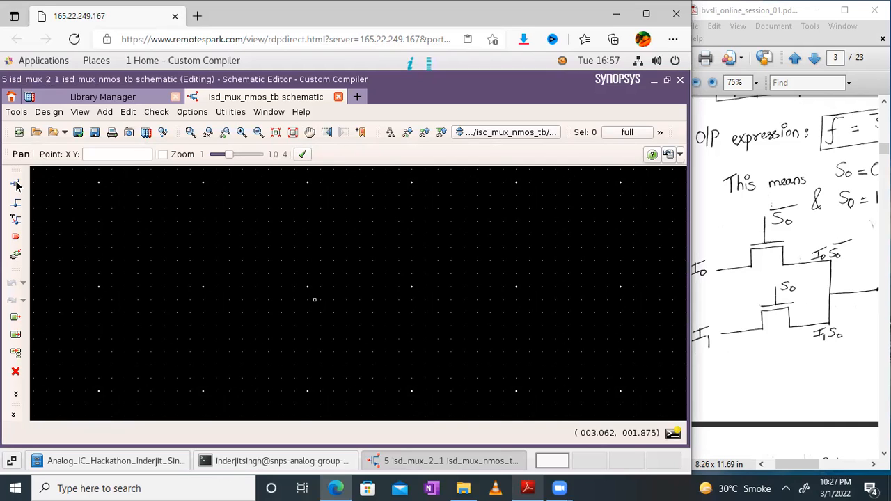
pyautogui.click(17, 184)
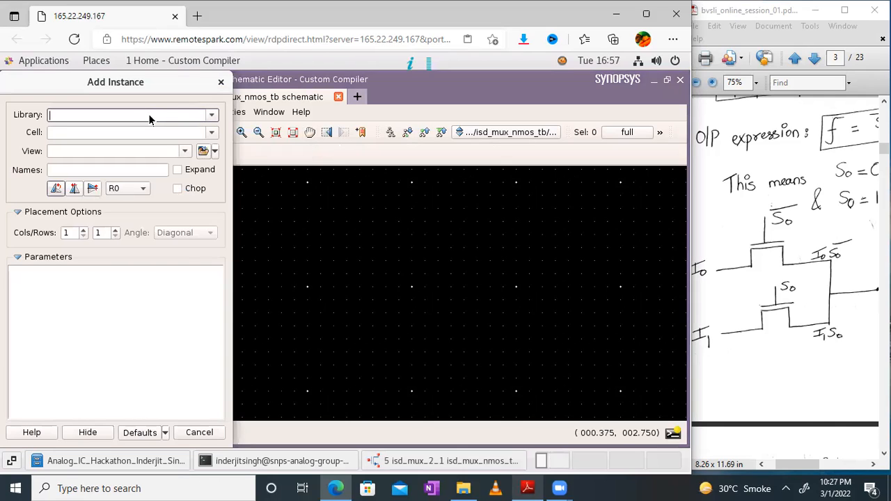
pyautogui.click(212, 115)
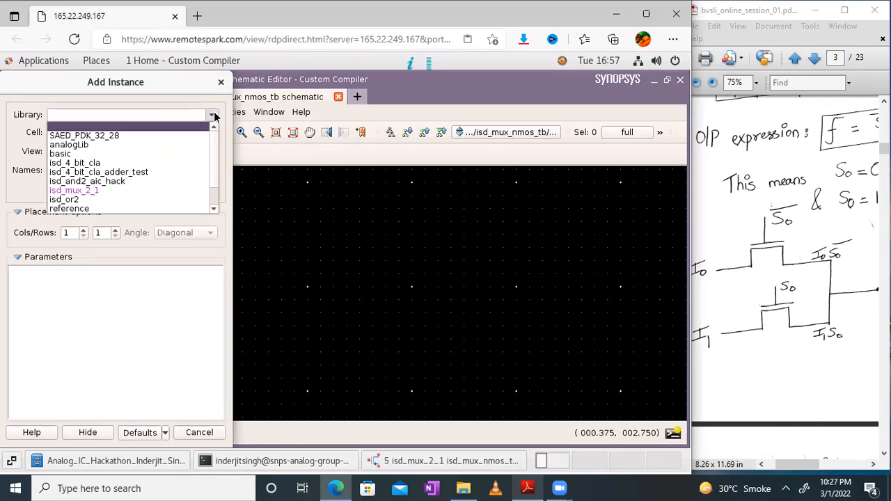
pyautogui.click(87, 191)
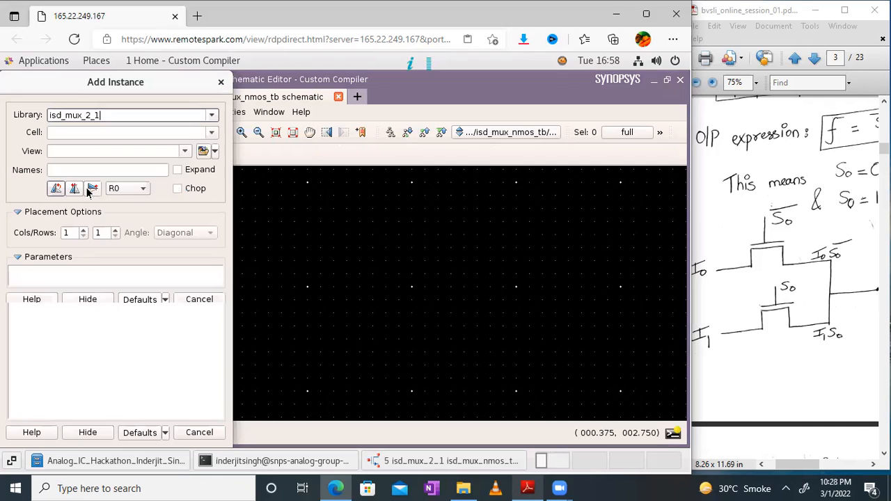
pyautogui.click(211, 133)
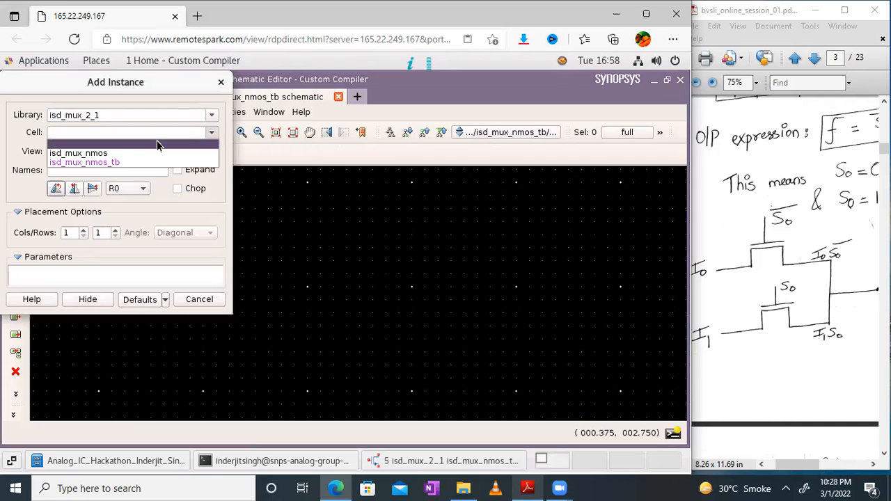
pyautogui.click(82, 154)
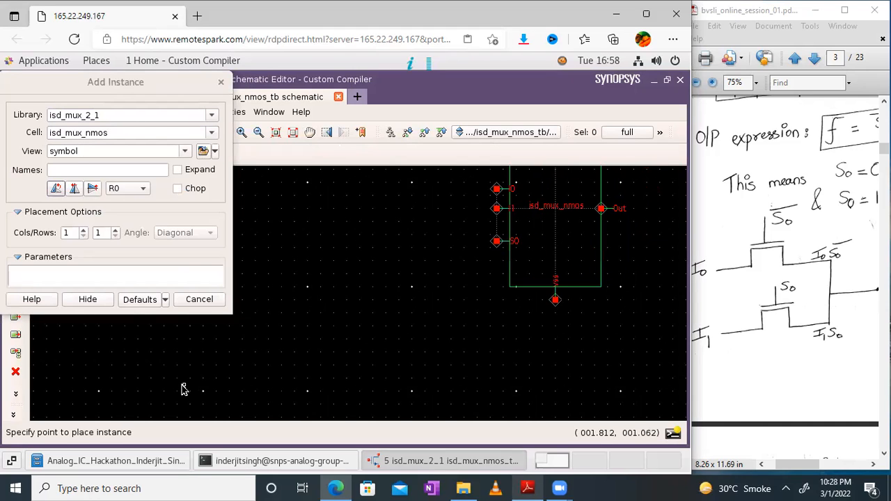
pyautogui.press('Escape')
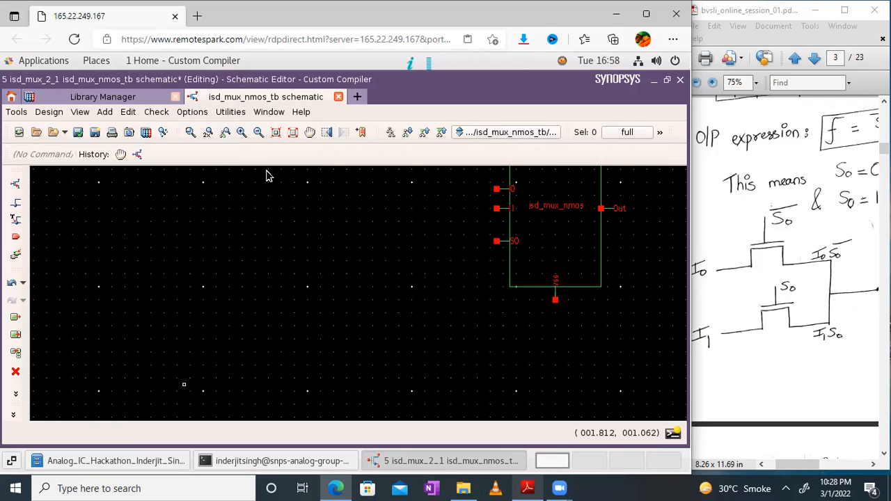
pyautogui.click(294, 133)
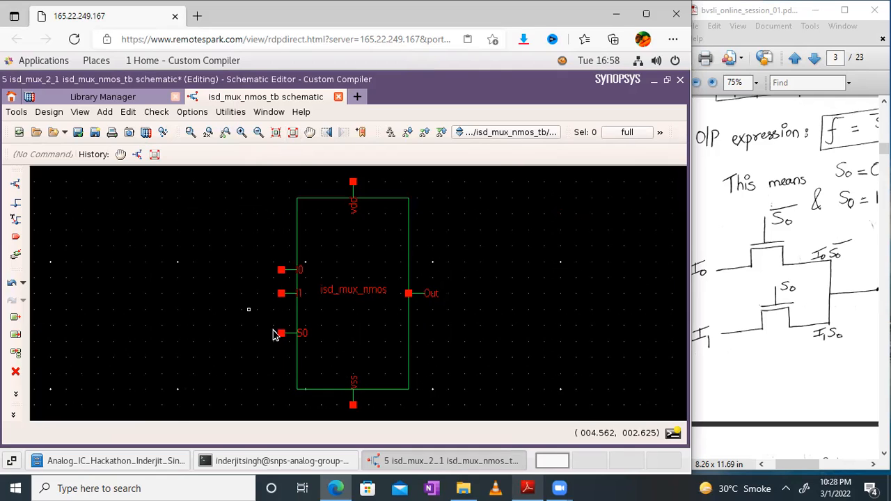
# Switch to the PDF notes and examine the multiplexer's output expression and its S0 = 0 and S0 = 1 cases
pyautogui.click(782, 278)
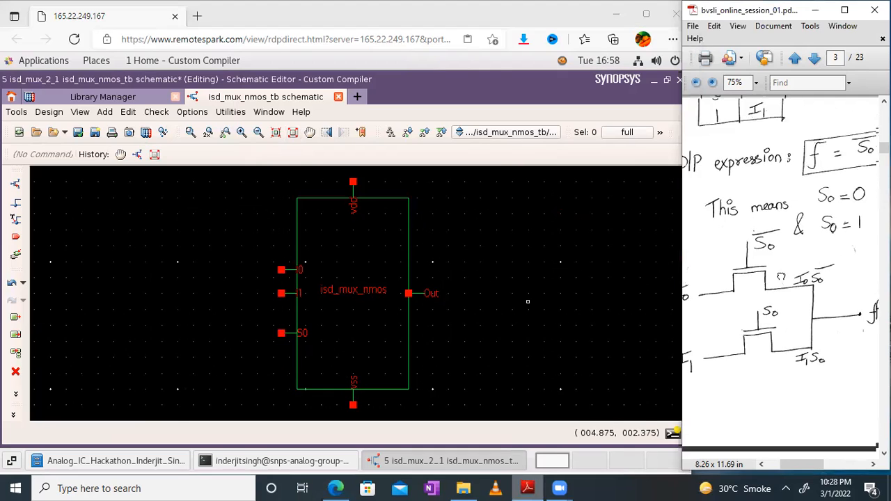
pyautogui.moveTo(782, 277); pyautogui.dragTo(707, 314)
pyautogui.moveTo(796, 306)
pyautogui.mouseDown()
pyautogui.moveTo(735, 318)
pyautogui.moveTo(783, 308)
pyautogui.mouseUp()
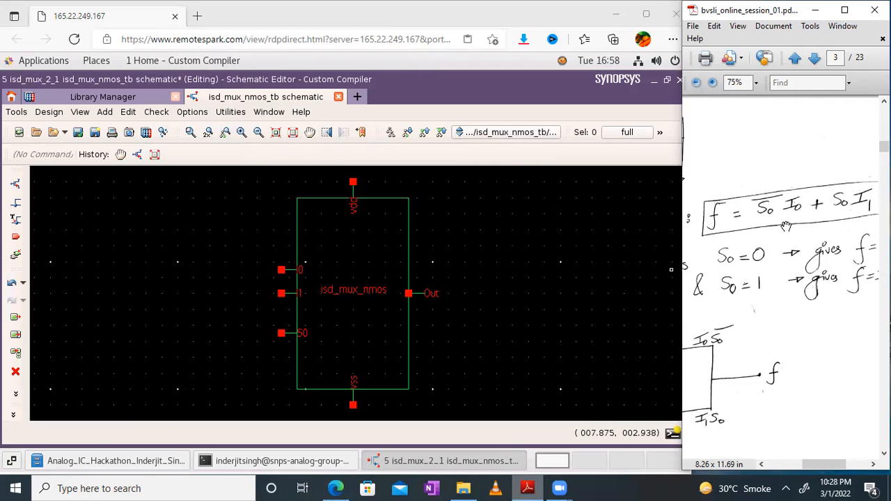
pyautogui.moveTo(786, 227); pyautogui.dragTo(770, 227)
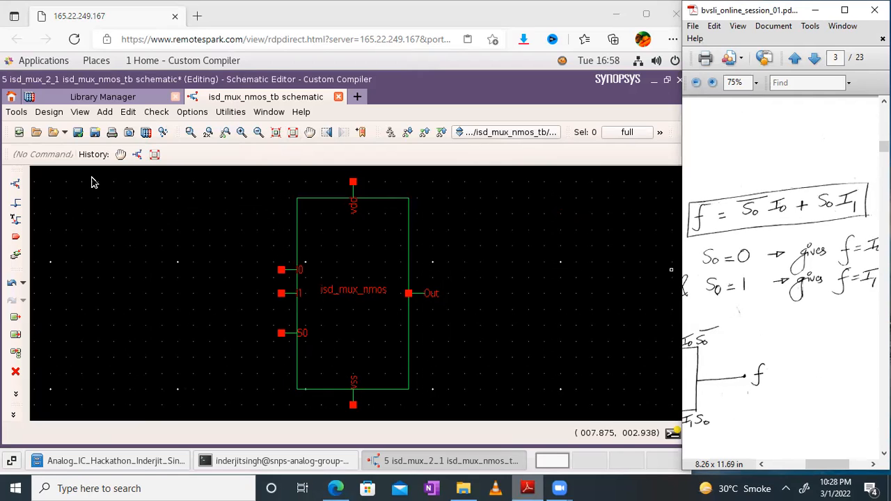
# Start adding another instance in the testbench schematic, choosing analogLib as the library and listing its cells
pyautogui.click(17, 186)
pyautogui.click(16, 185)
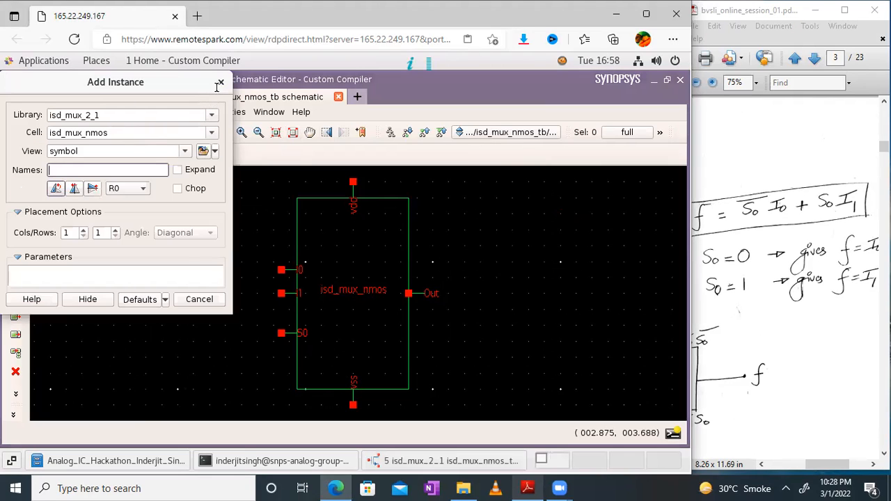
pyautogui.click(211, 119)
pyautogui.click(211, 119)
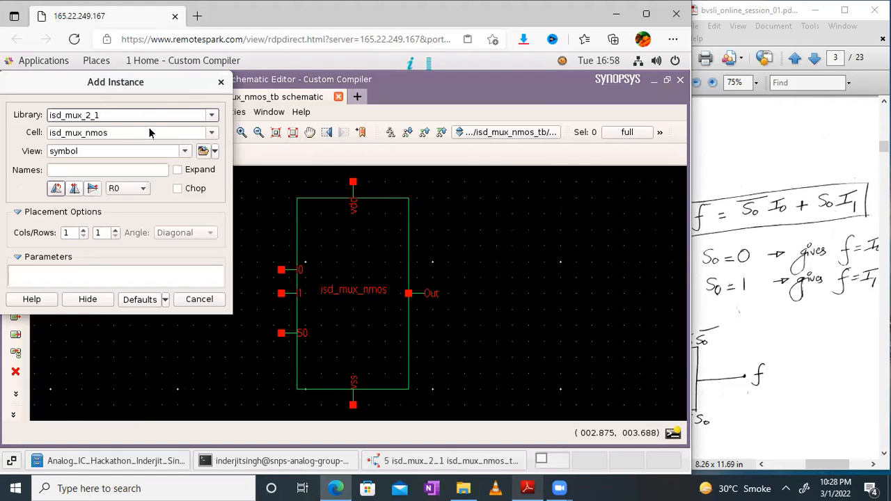
pyautogui.click(213, 117)
pyautogui.click(214, 118)
pyautogui.click(212, 117)
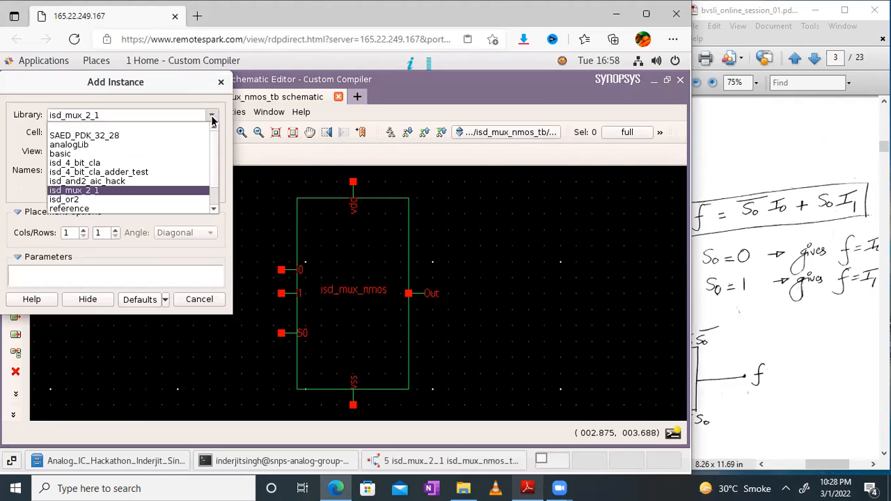
pyautogui.click(70, 145)
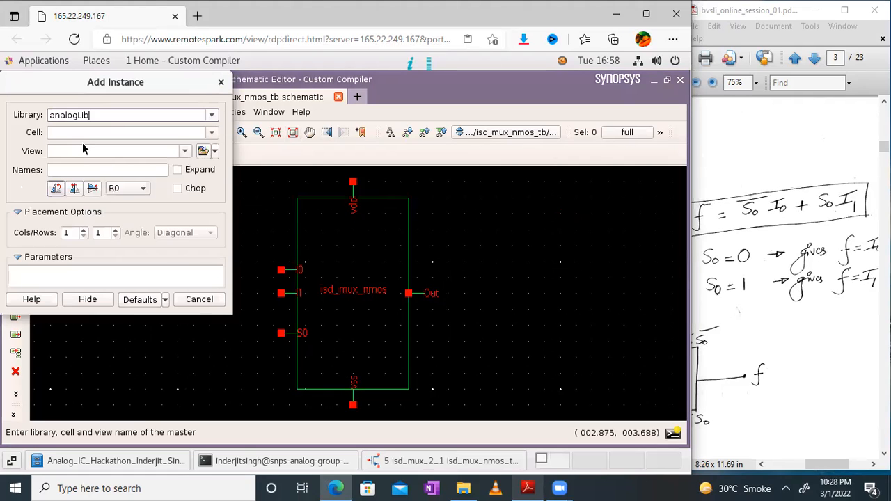
pyautogui.click(214, 133)
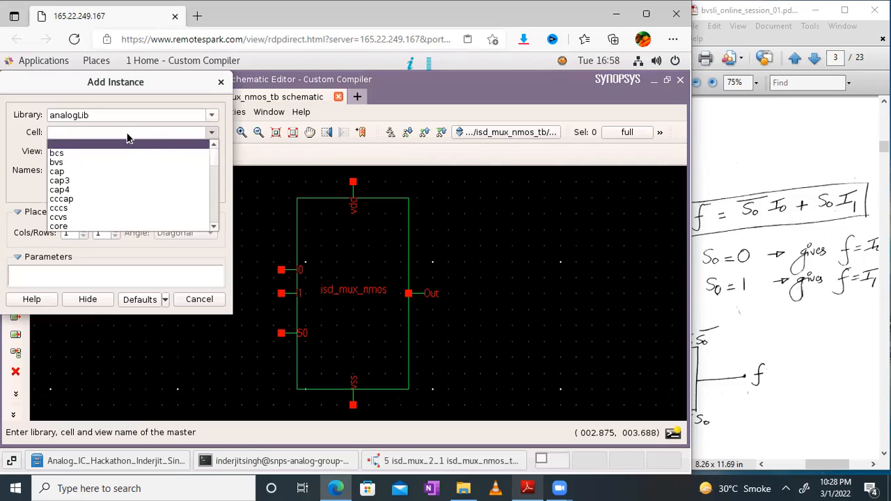
# Choose the vdc cell from analogLib as the instance to add
pyautogui.press('v')
pyautogui.press('d')
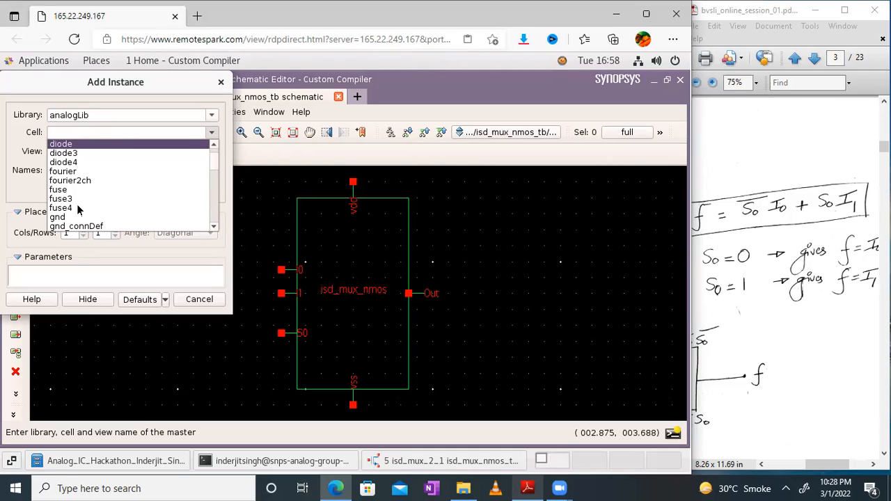
pyautogui.click(84, 134)
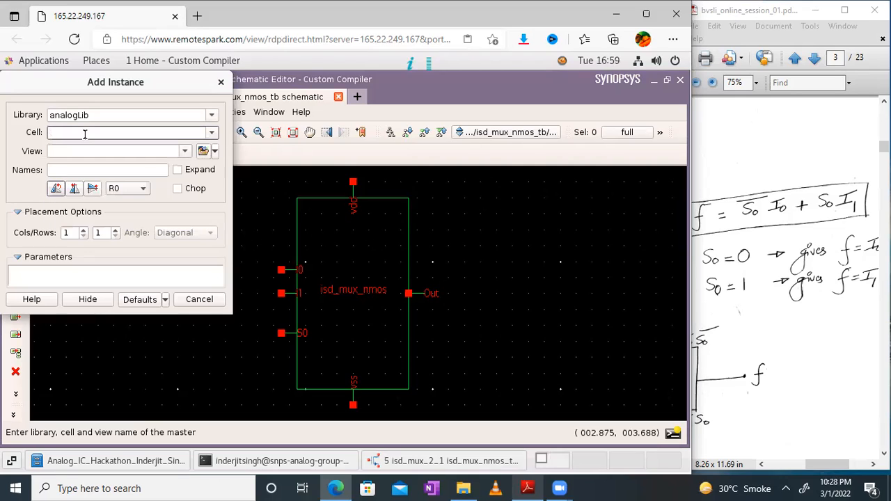
pyautogui.write('vdc')
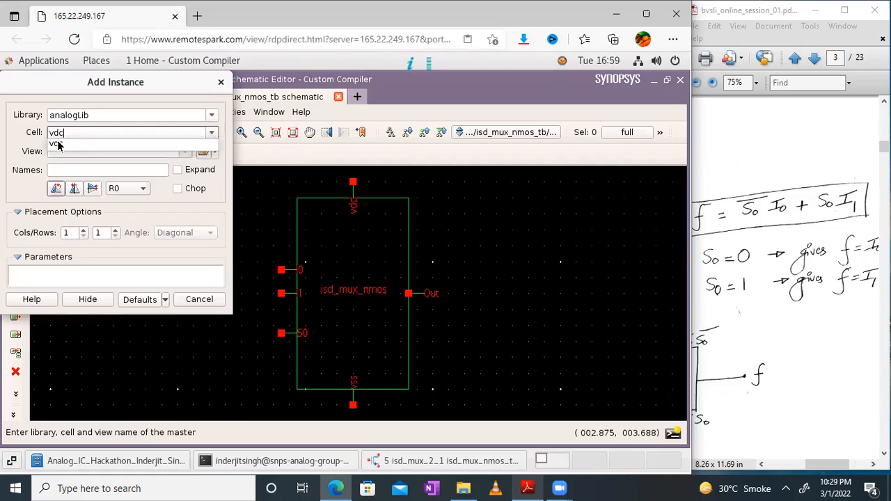
pyautogui.click(59, 144)
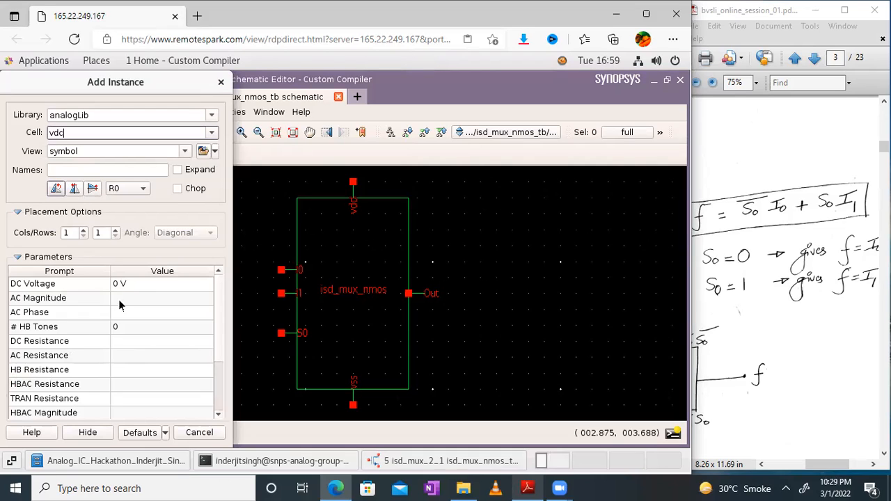
# Set the source's DC voltage to 1.2 V and place it rotated by R90 to the upper right of the isd_mux_nmos symbol
pyautogui.click(134, 284)
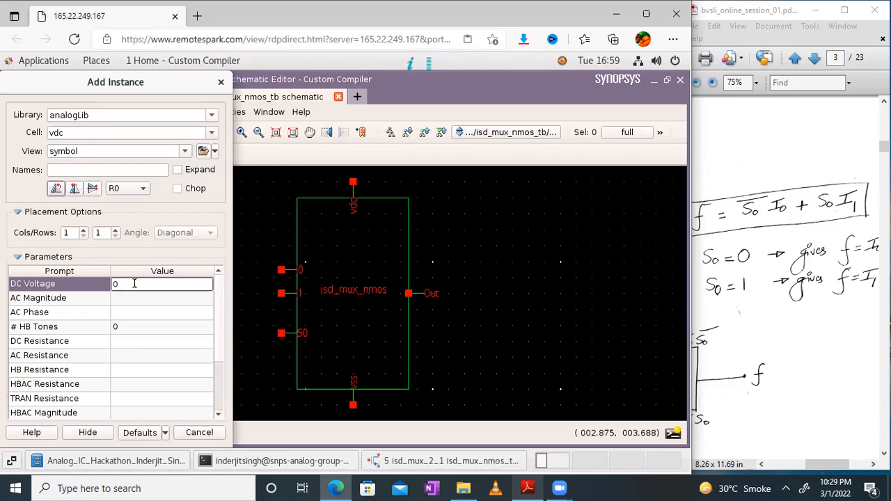
pyautogui.press('BackSpace')
pyautogui.write('1.2')
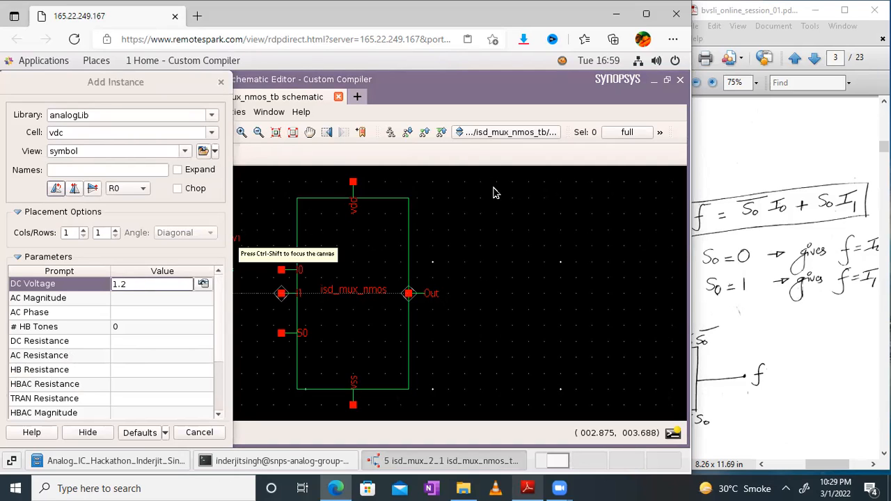
pyautogui.hotkey('ctrl', 'shift')
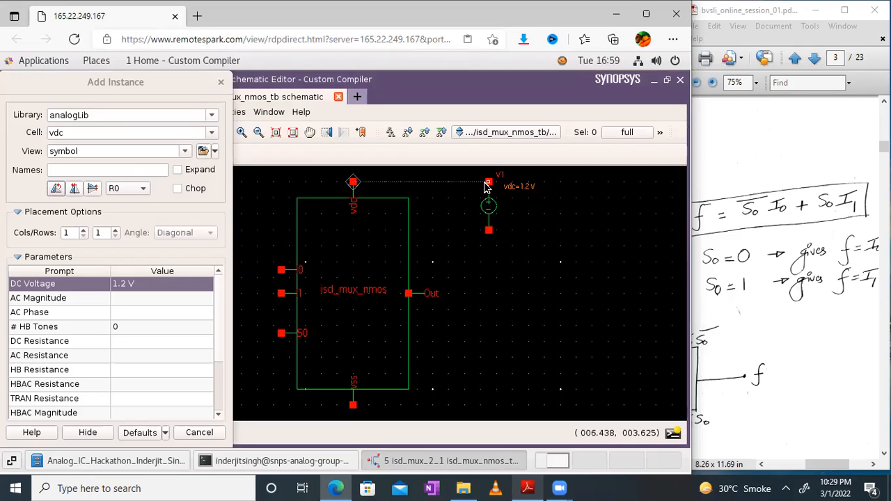
pyautogui.press('r')
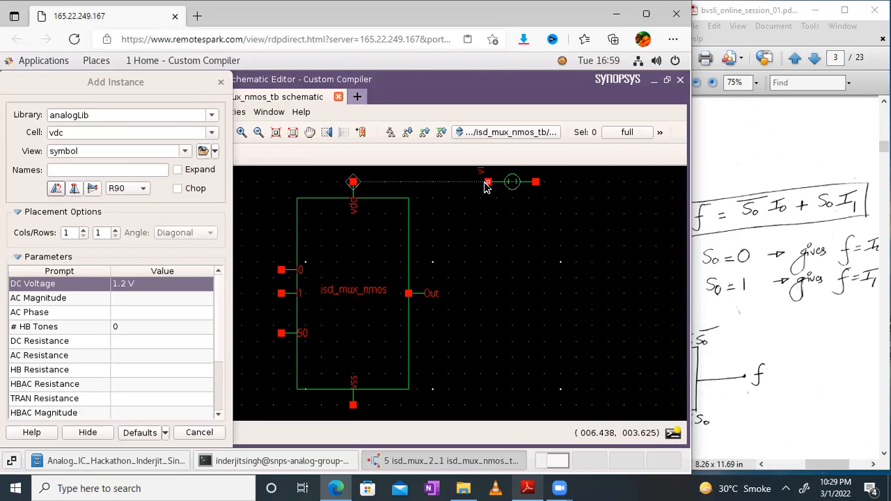
pyautogui.click(487, 185)
pyautogui.press('Escape')
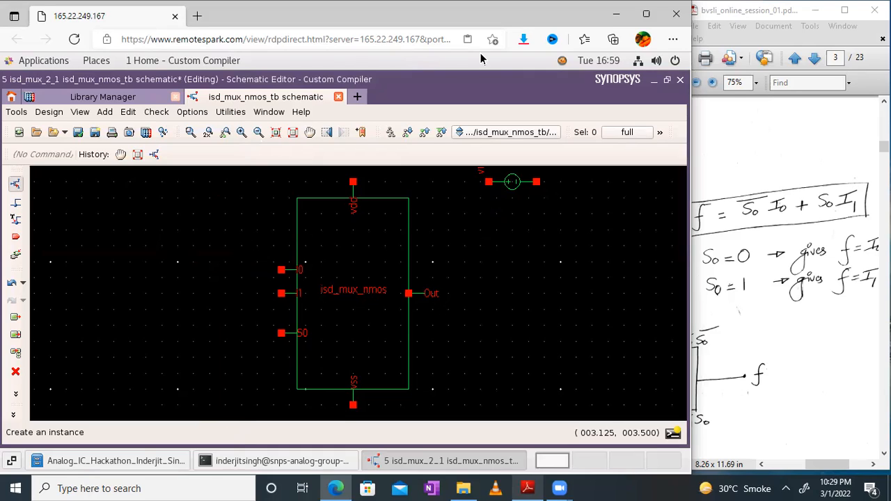
# Begin adding another analogLib instance, using the vpulse cell
pyautogui.click(16, 185)
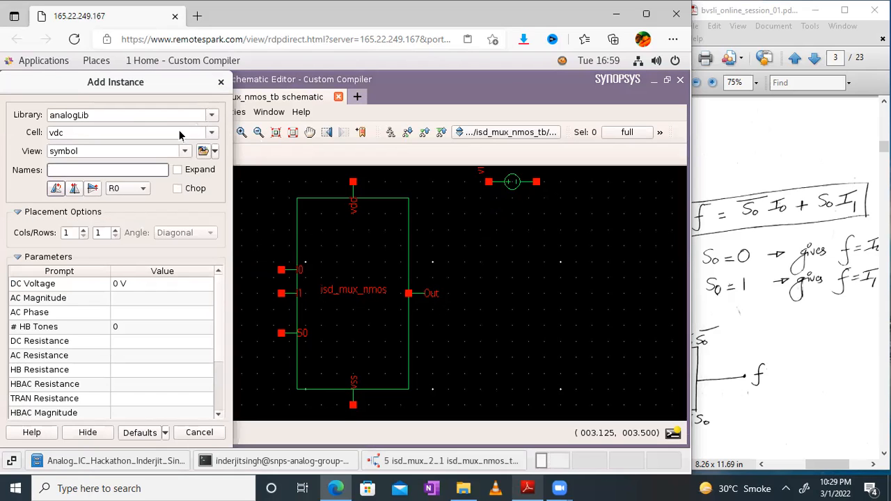
pyautogui.doubleClick(154, 129)
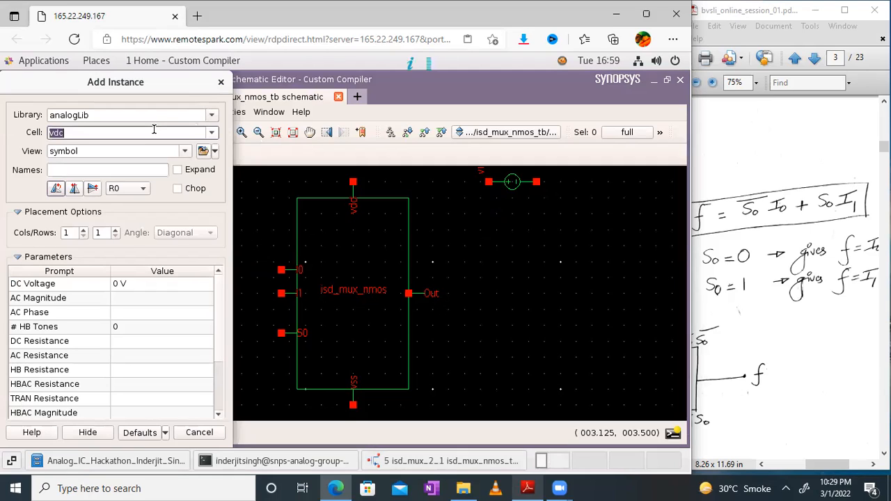
pyautogui.write('vpulse')
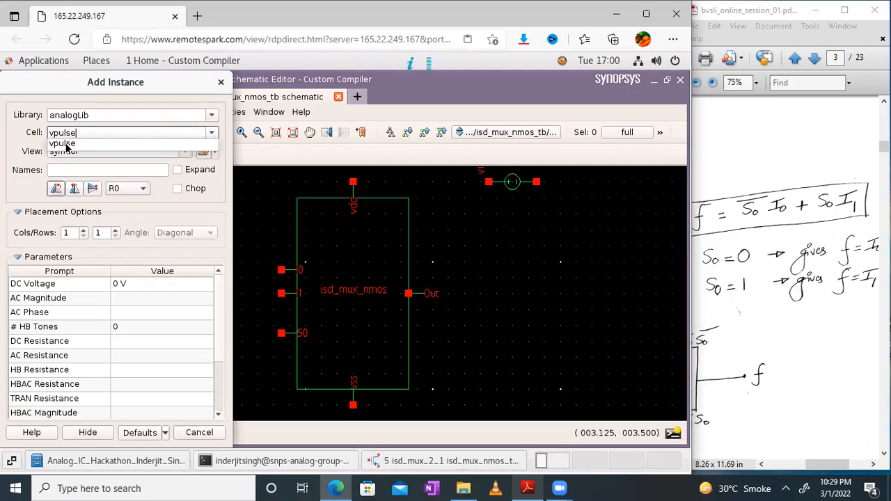
pyautogui.click(67, 147)
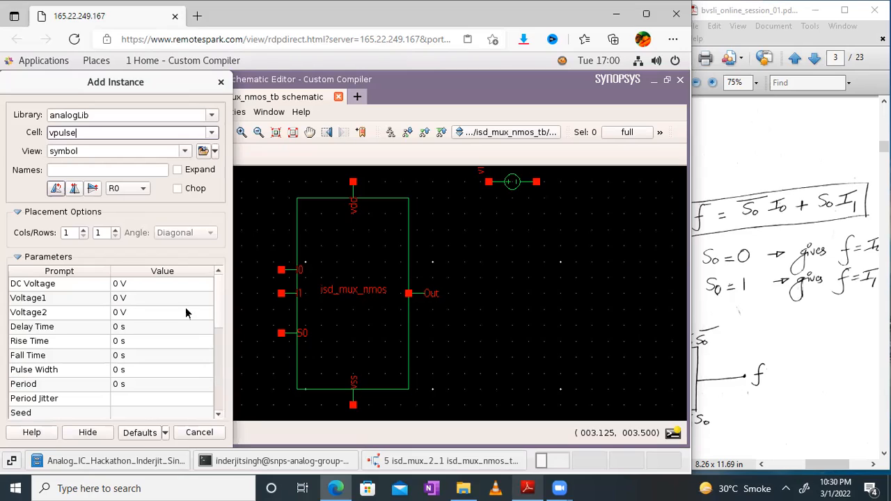
# Set the pulse source to Voltage2 1.2 V, rise and fall times 0.1n s, pulse width 5n s and period 10n s
pyautogui.click(135, 313)
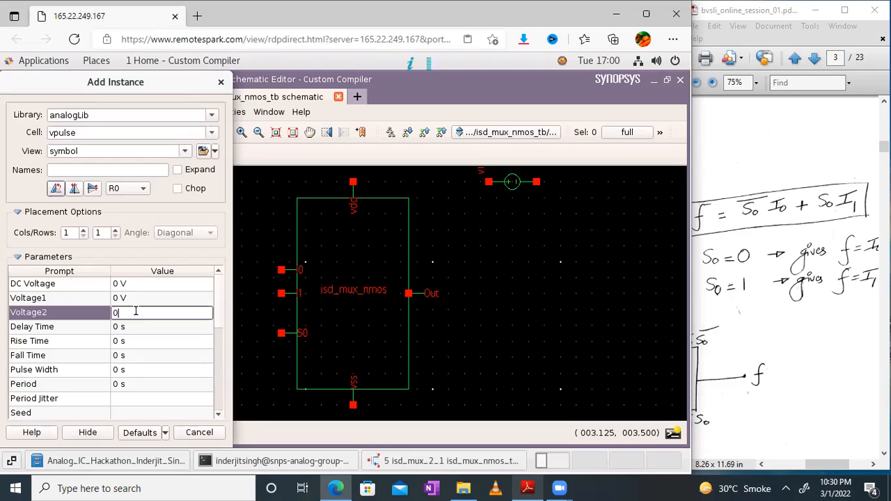
pyautogui.write('1.2')
pyautogui.click(128, 328)
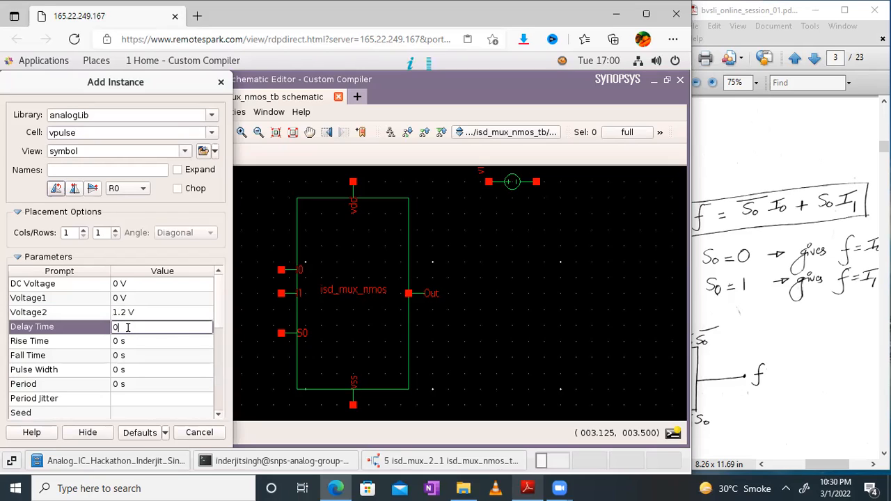
pyautogui.press('Tab')
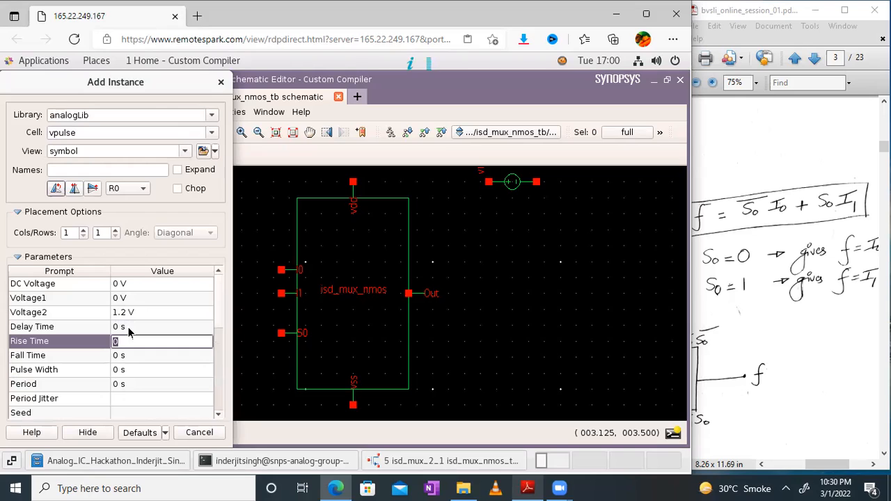
pyautogui.write('0.1n')
pyautogui.press('Tab')
pyautogui.write('0.1n')
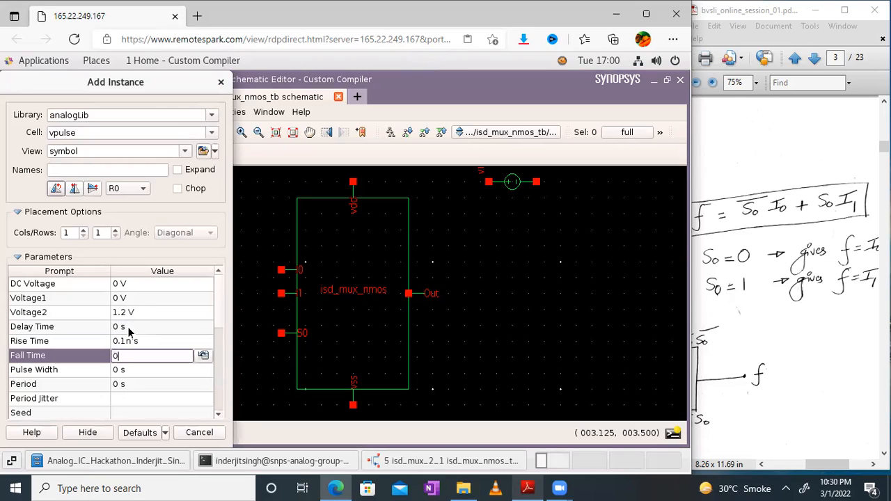
pyautogui.press('Tab')
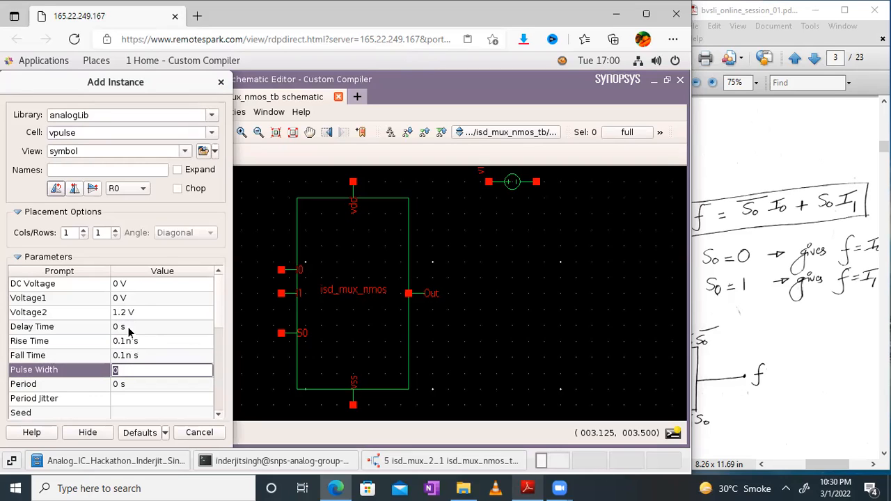
pyautogui.write('5n')
pyautogui.press('Tab')
pyautogui.write('10n')
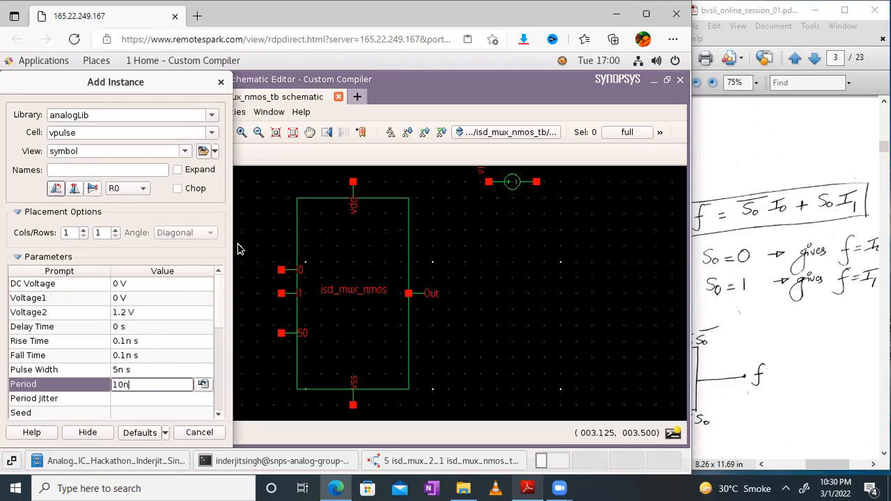
# Place the pulse source beside the mux symbol and move it to the far upper left of the schematic
pyautogui.click(255, 219)
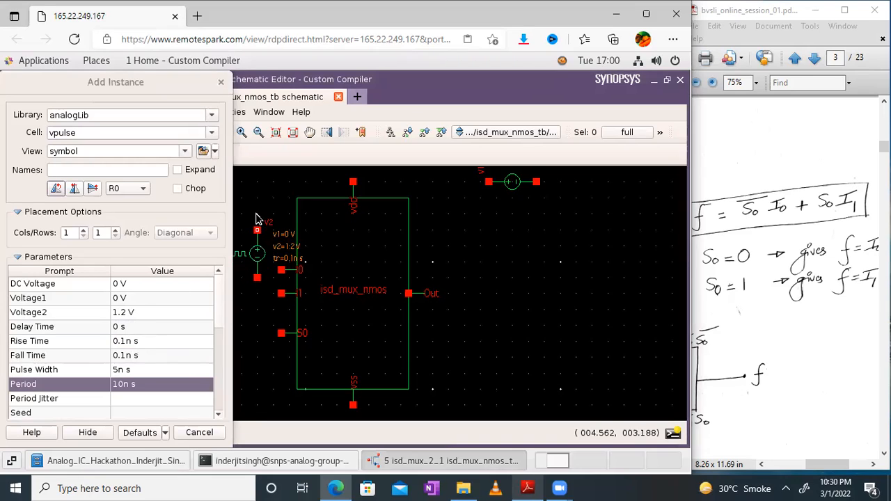
pyautogui.click(255, 209)
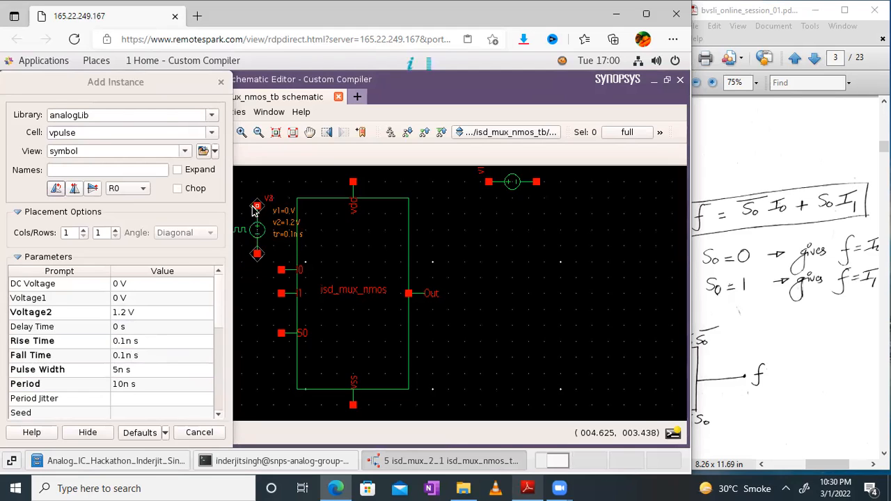
pyautogui.press('Escape')
pyautogui.moveTo(257, 229); pyautogui.dragTo(103, 221)
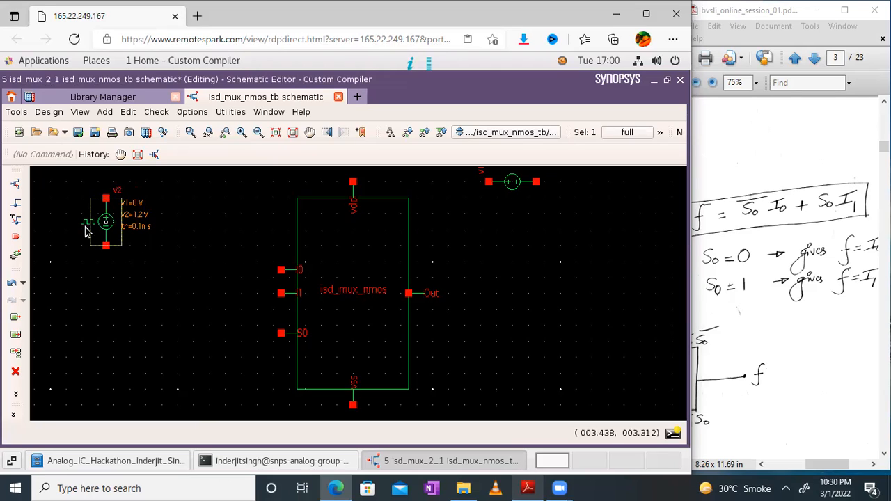
# Begin adding a second vpulse source with Voltage2 1.2 V, delay time 2n s and rise time 0.1n s
pyautogui.click(14, 185)
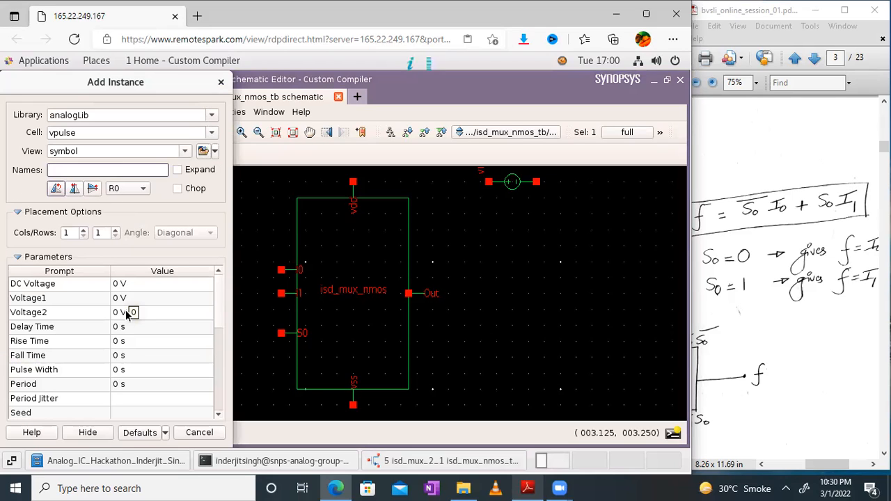
pyautogui.click(127, 312)
pyautogui.press('BackSpace')
pyautogui.write('1.2')
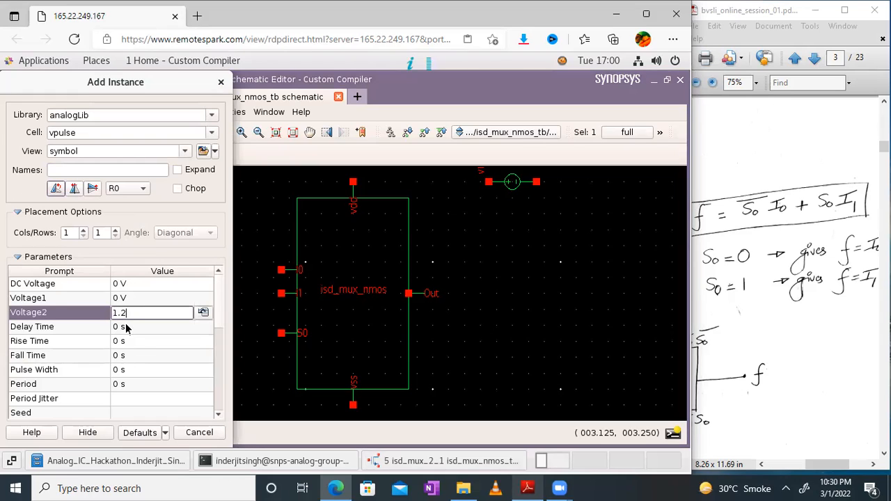
pyautogui.click(125, 325)
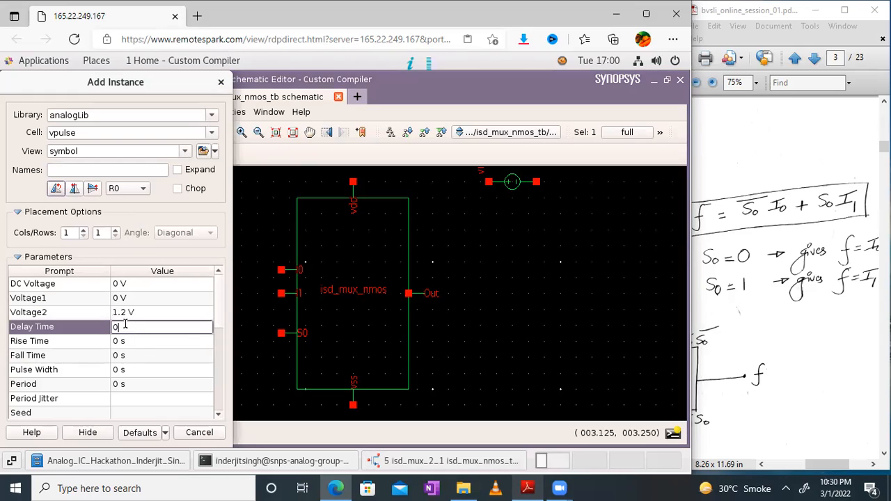
pyautogui.write('2n')
pyautogui.press('BackSpace')
pyautogui.press('BackSpace')
pyautogui.press('BackSpace')
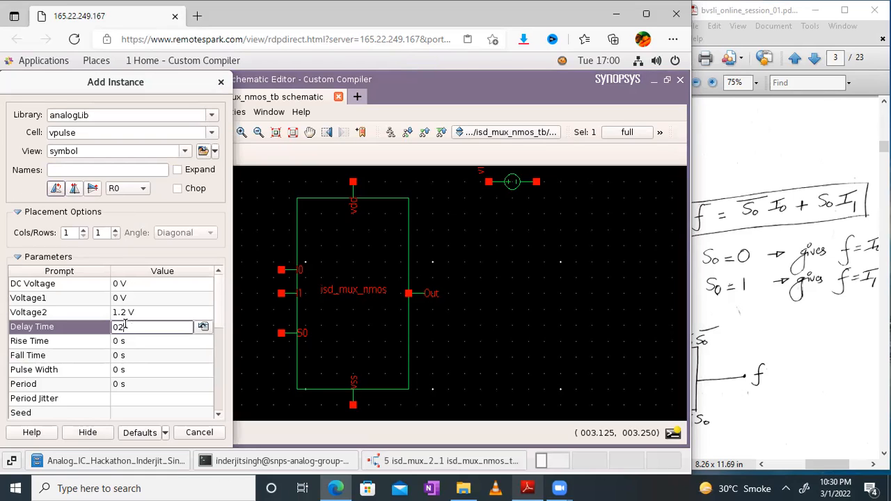
pyautogui.write('2n')
pyautogui.press('Tab')
pyautogui.write('0.1n')
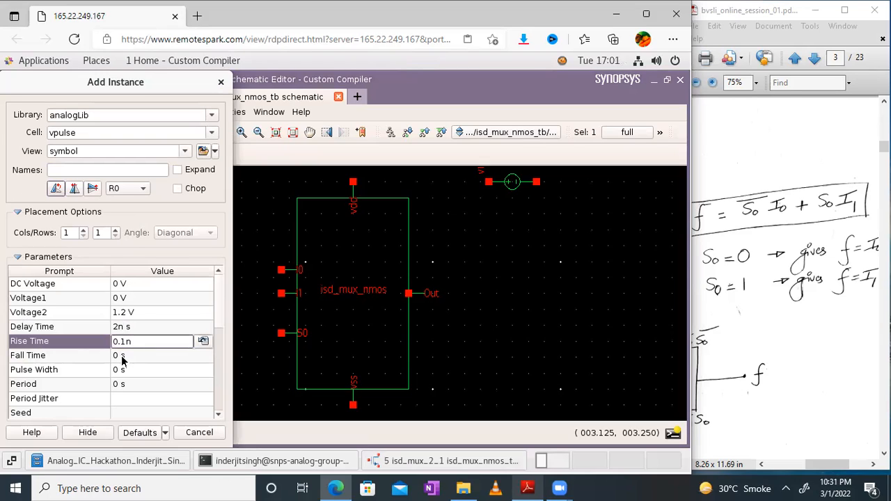
# Set the second pulse source's fall time to 0.1n s, pulse width to 5n s and period to 10n s
pyautogui.click(122, 356)
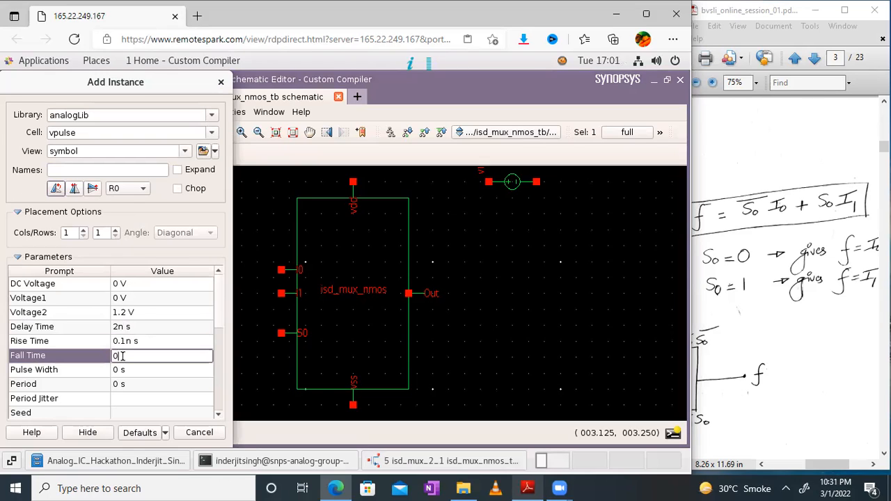
pyautogui.write('.1n')
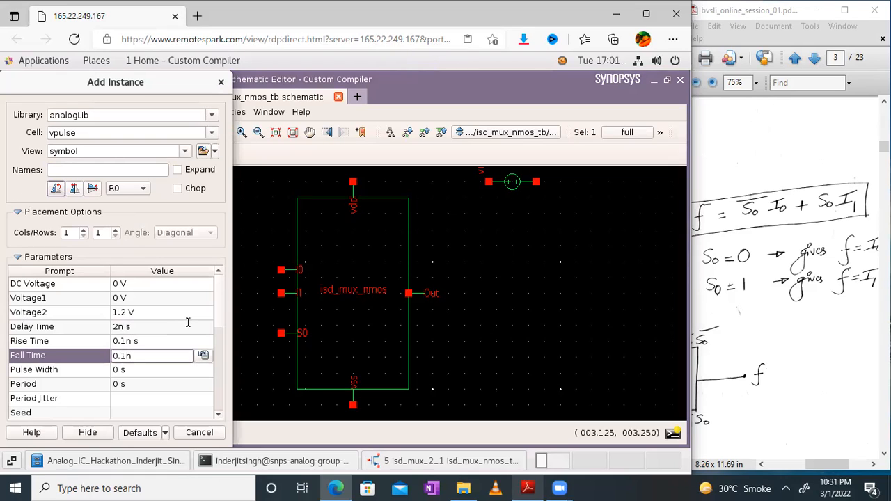
pyautogui.press('Tab')
pyautogui.write('5n')
pyautogui.press('Tab')
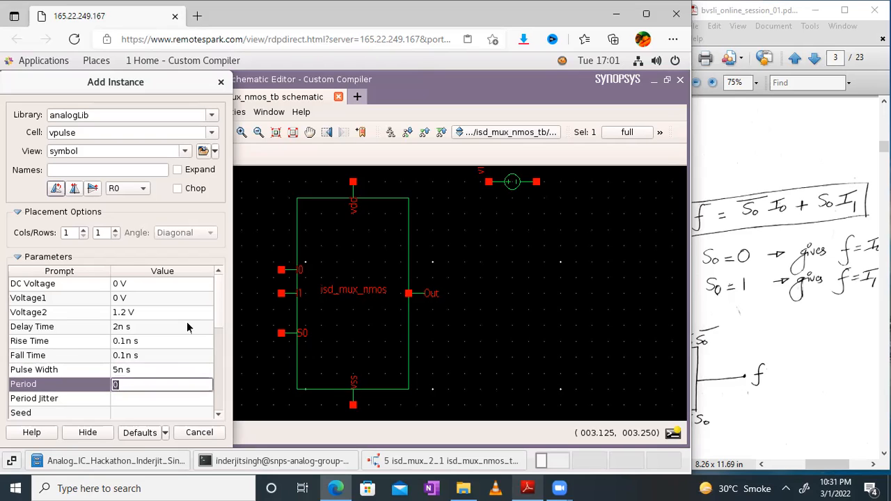
pyautogui.write('10n')
# Set the second pulse source's delay time to 2.2n s and place it to the lower right of the mux's Out pin
pyautogui.click(130, 328)
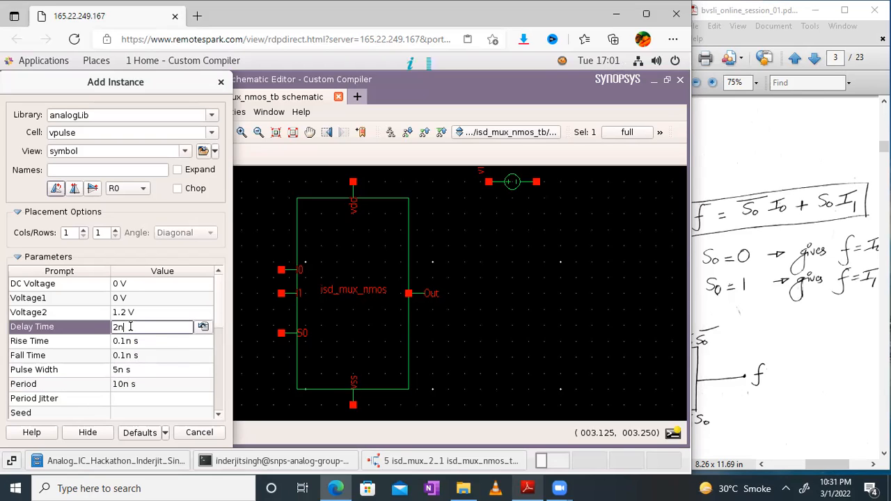
pyautogui.press('BackSpace')
pyautogui.write('.2')
pyautogui.press('Return')
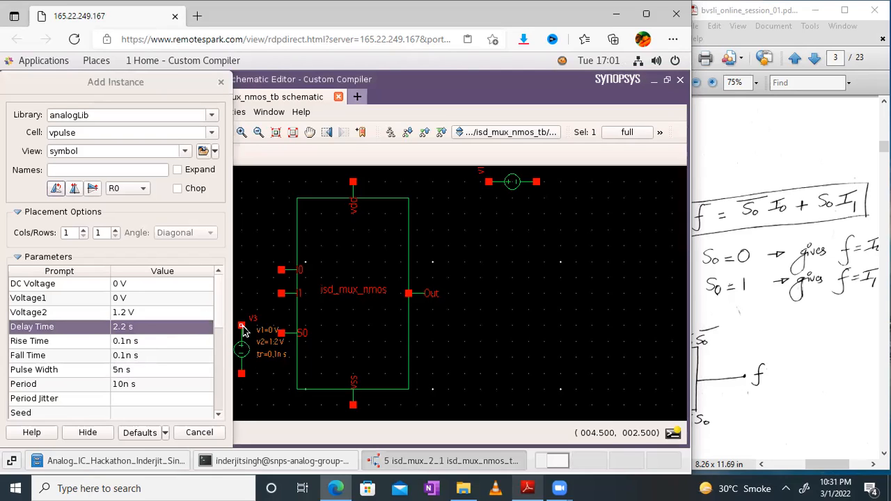
pyautogui.click(131, 330)
pyautogui.click(131, 327)
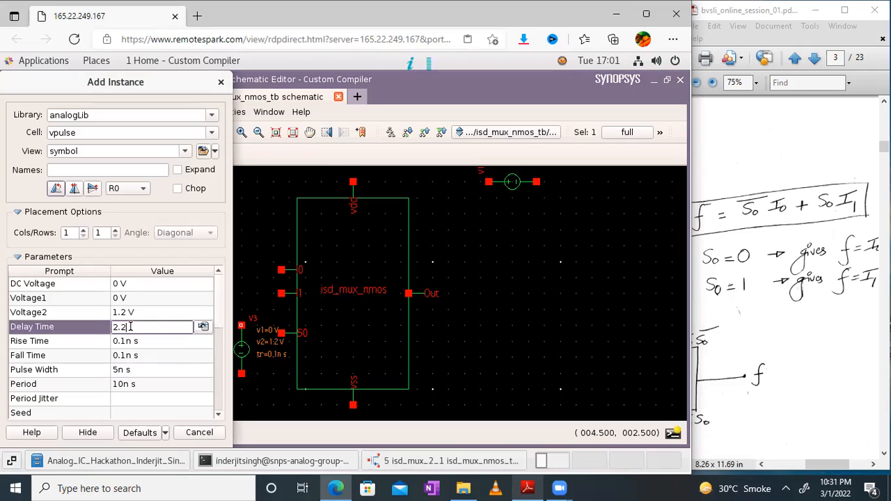
pyautogui.doubleClick(130, 327)
pyautogui.write('n')
pyautogui.press('Home')
pyautogui.write('2.2')
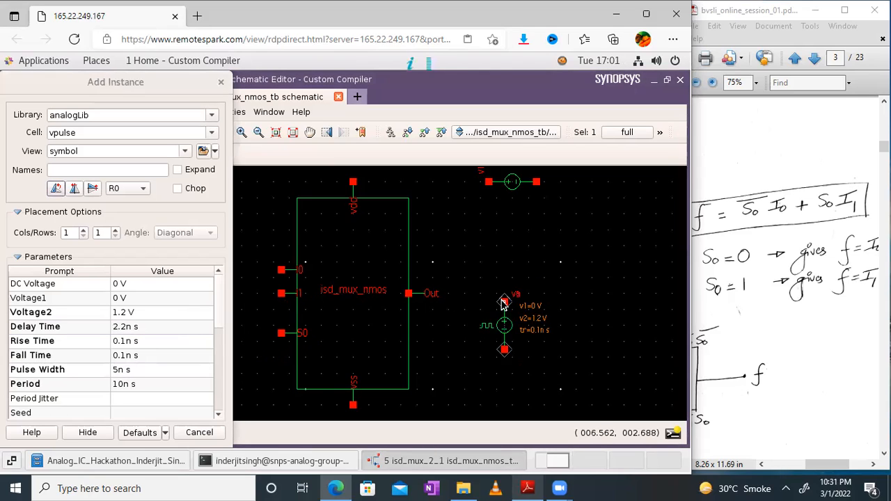
pyautogui.press('Escape')
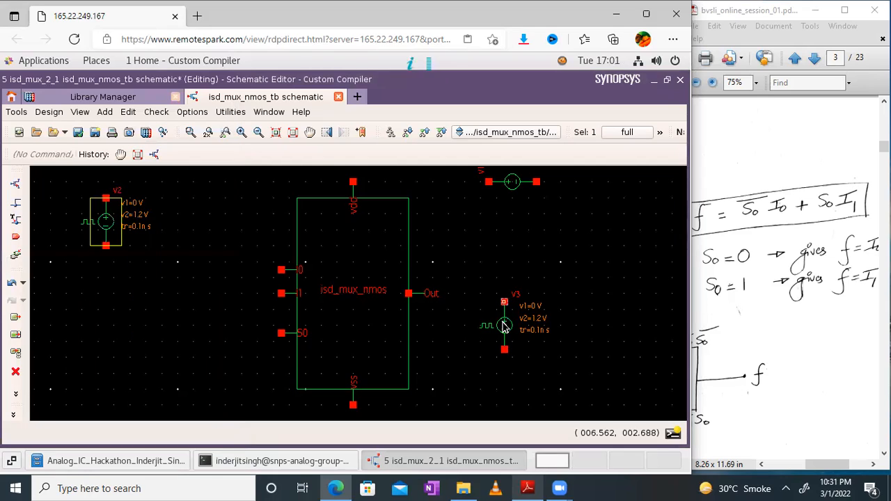
# Move the second pulse source to the open area between the first pulse source and the mux's input pins
pyautogui.press('s')
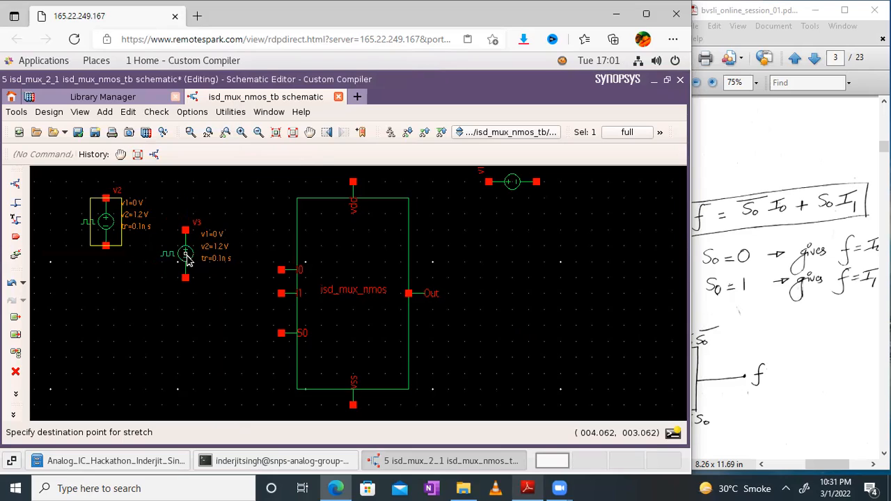
pyautogui.click(186, 258)
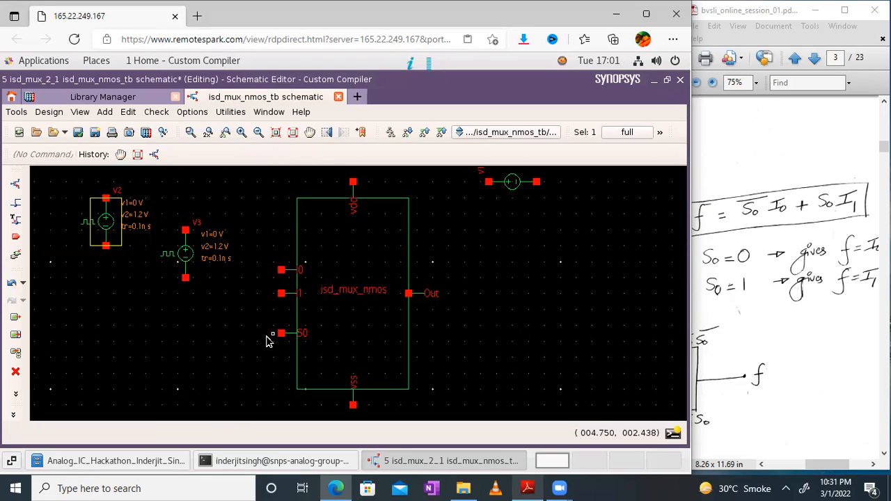
# Begin adding a third vpulse source with Voltage2 1.2 V, delay time 6n s and rise time 0.1n s
pyautogui.click(20, 192)
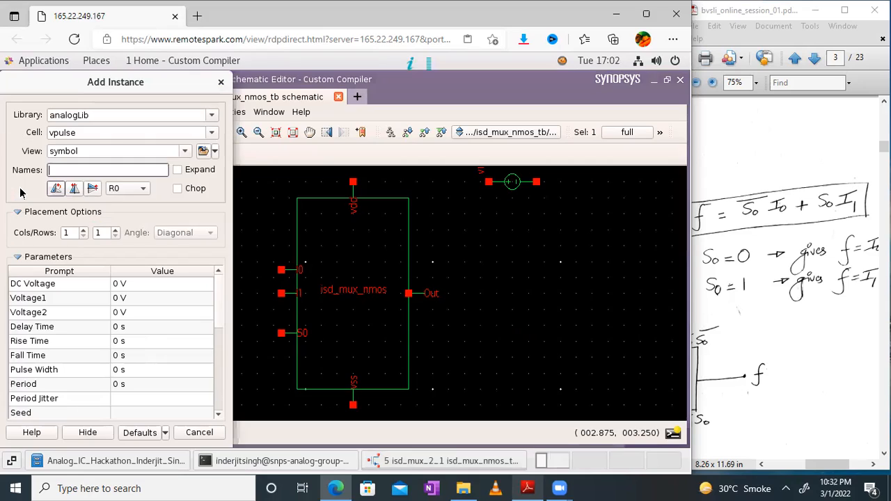
pyautogui.click(124, 315)
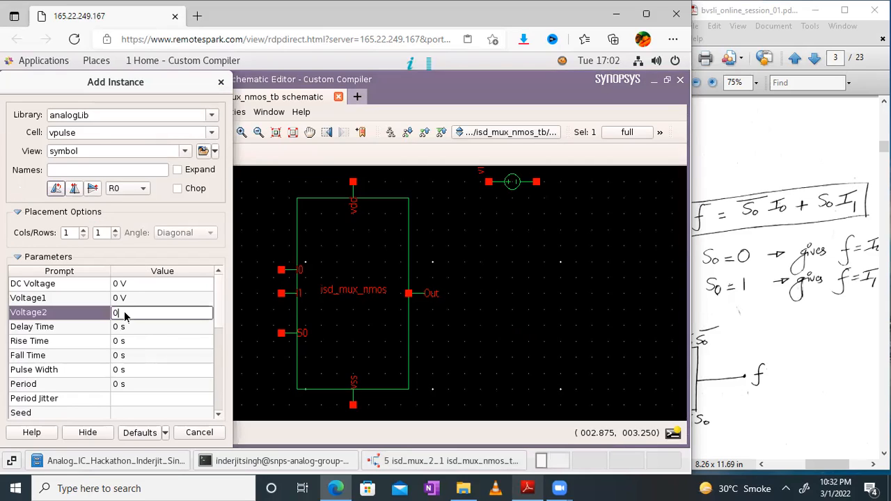
pyautogui.write('1.2')
pyautogui.press('Tab')
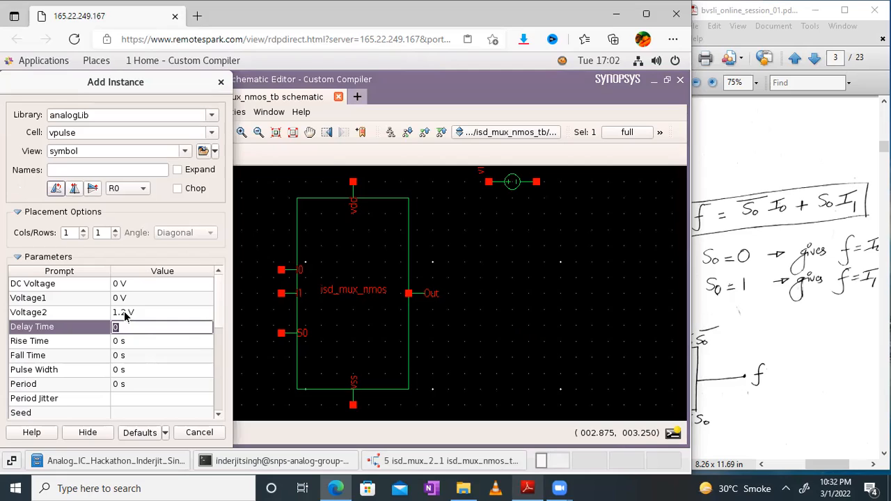
pyautogui.write('6n')
pyautogui.press('Tab')
pyautogui.write('0')
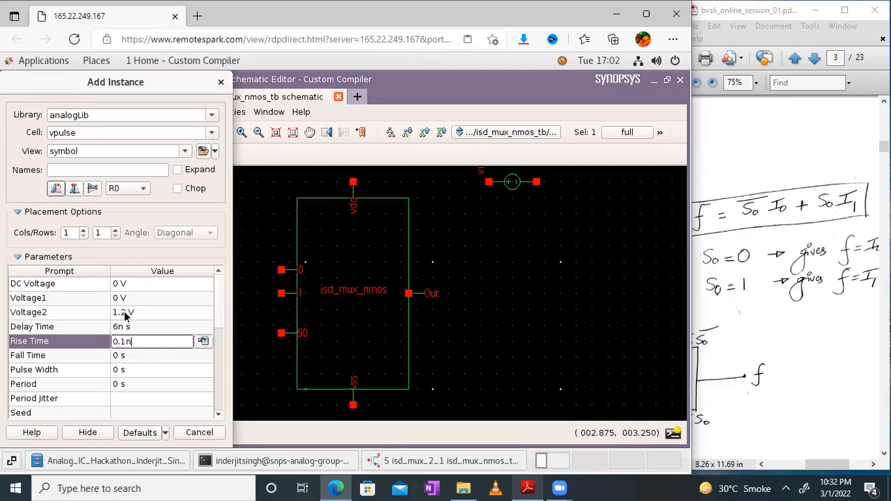
pyautogui.write('.1n')
pyautogui.press('Tab')
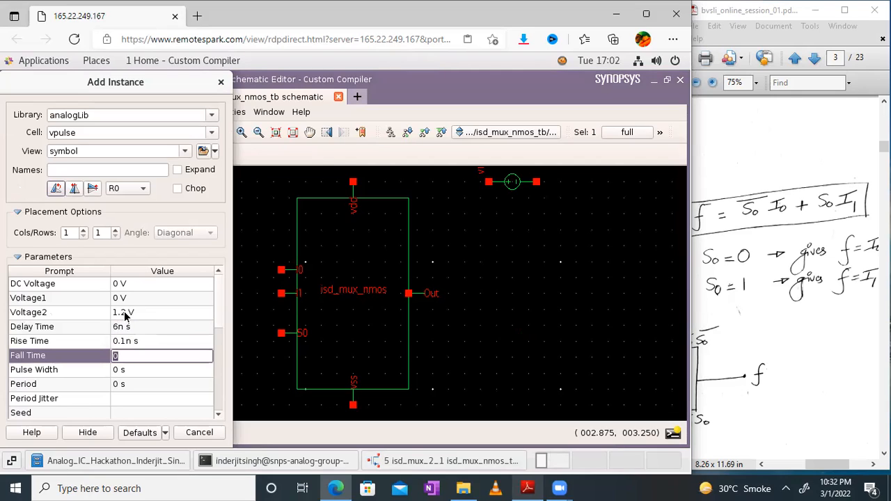
# Set the third pulse source's fall time to 0.1n s, pulse width to 7n s and period to 14n s, and place it beside the S0 pin
pyautogui.write('0.1n')
pyautogui.press('Tab')
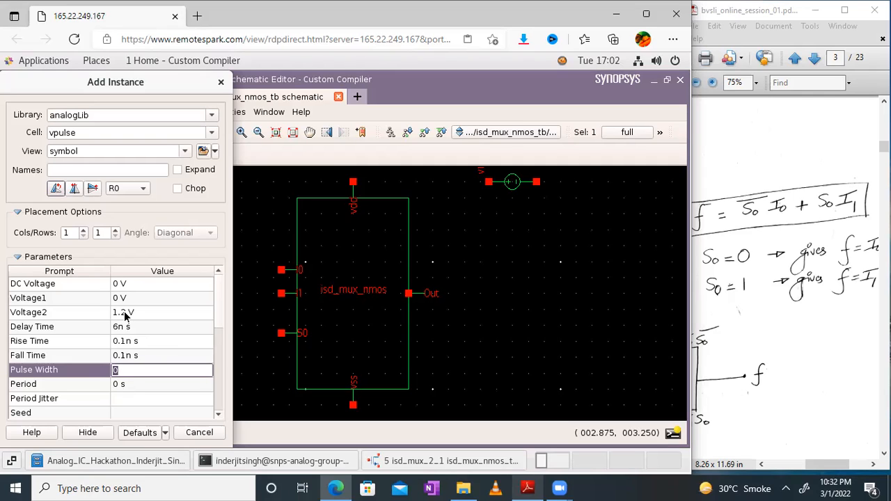
pyautogui.write('10')
pyautogui.press('Tab')
pyautogui.write('14')
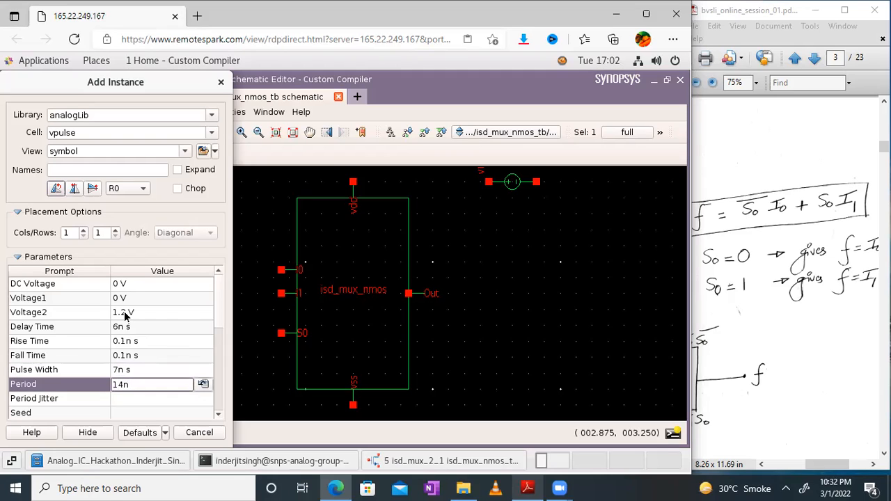
pyautogui.click(252, 326)
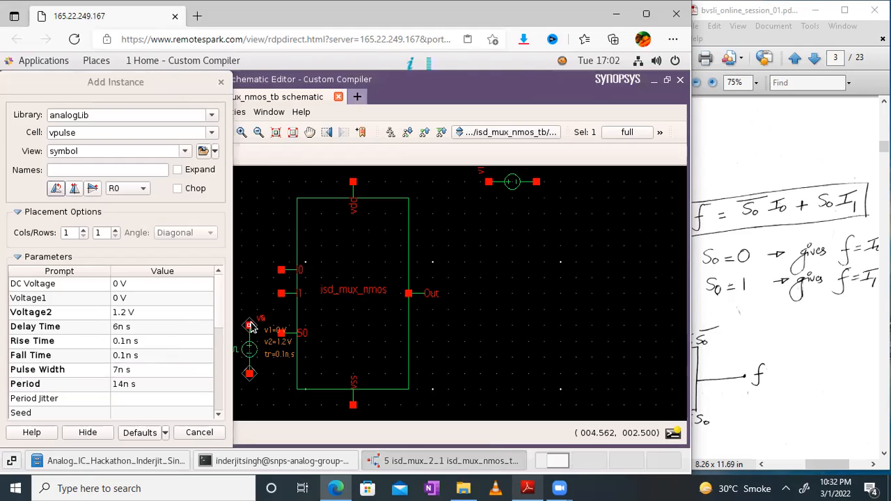
pyautogui.press('Escape')
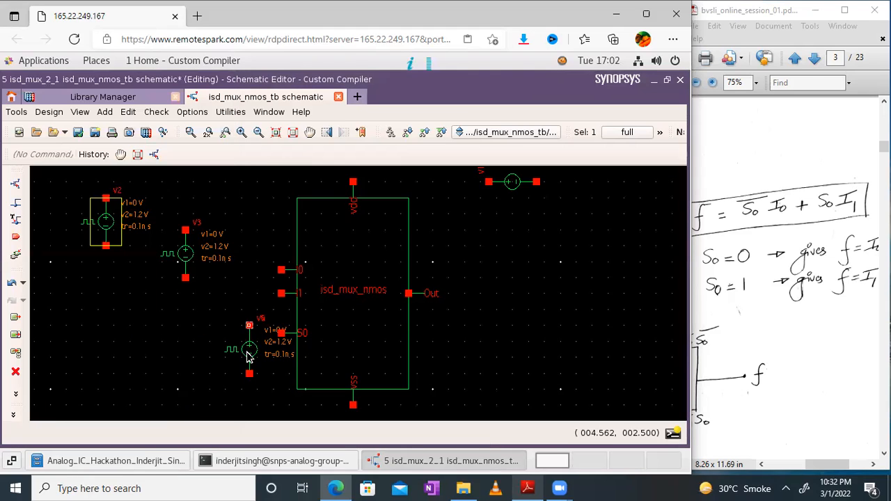
# Try to move the third pulse source away from the mux's S0 pin, and undo the move
pyautogui.moveTo(250, 350); pyautogui.dragTo(166, 353)
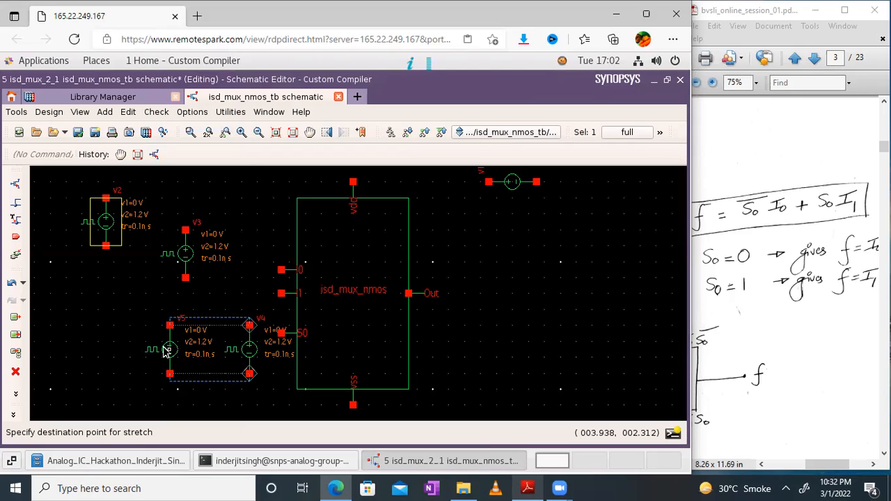
pyautogui.press('Escape')
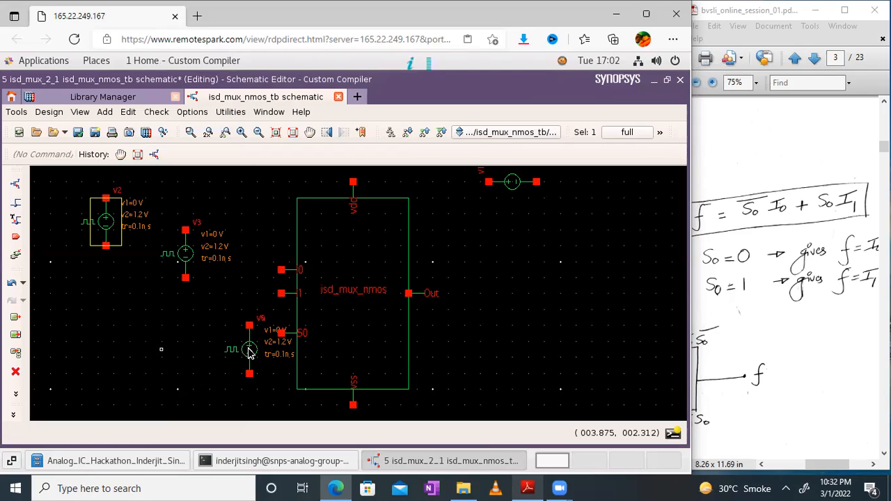
pyautogui.moveTo(250, 350); pyautogui.dragTo(211, 351)
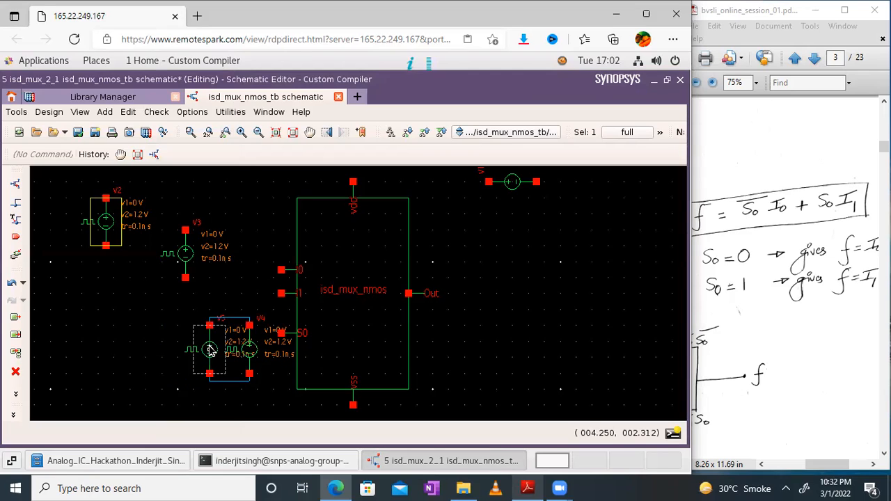
pyautogui.click(15, 285)
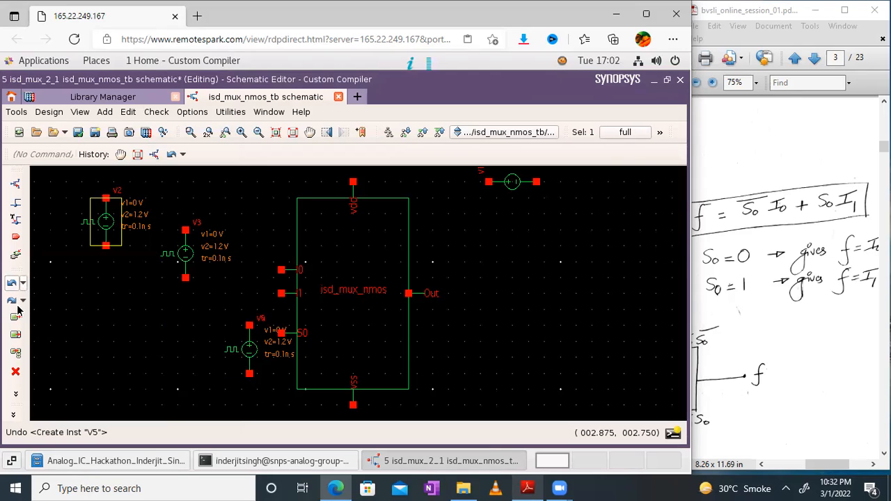
# Delete the duplicate pulse source stacked on top of the third one near the S0 pin
pyautogui.click(251, 352)
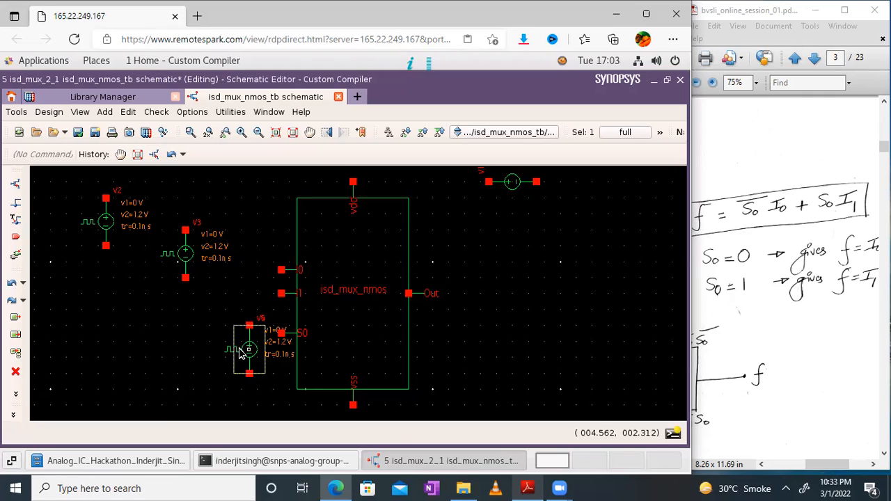
pyautogui.click(188, 336)
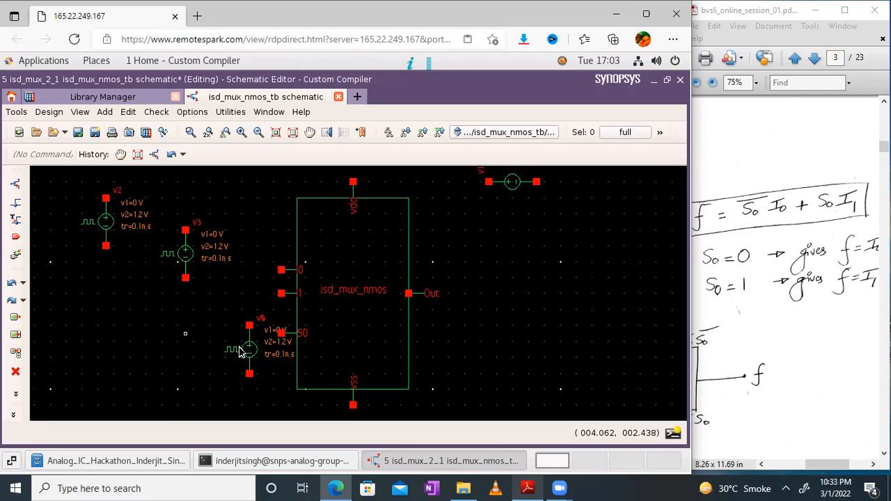
pyautogui.click(249, 352)
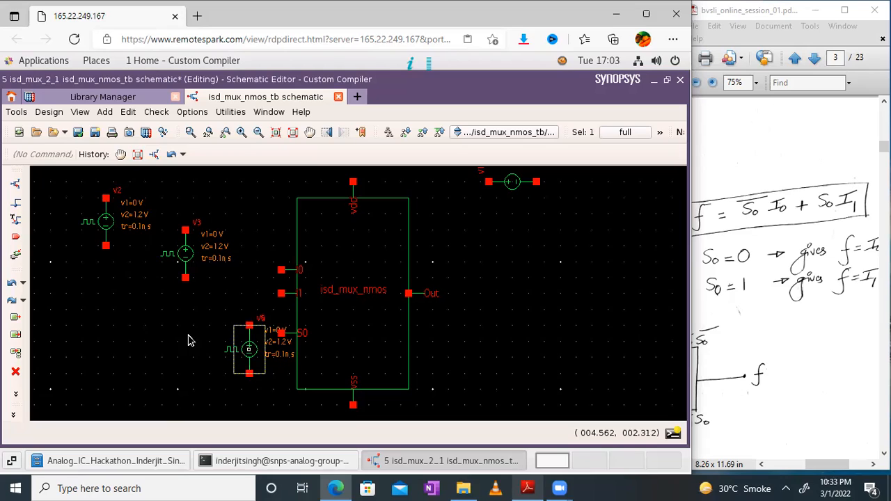
pyautogui.click(90, 362)
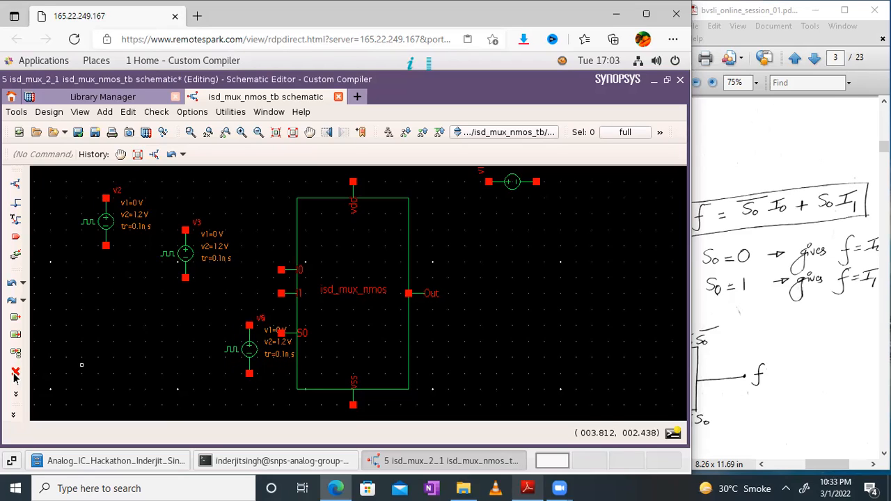
pyautogui.click(15, 374)
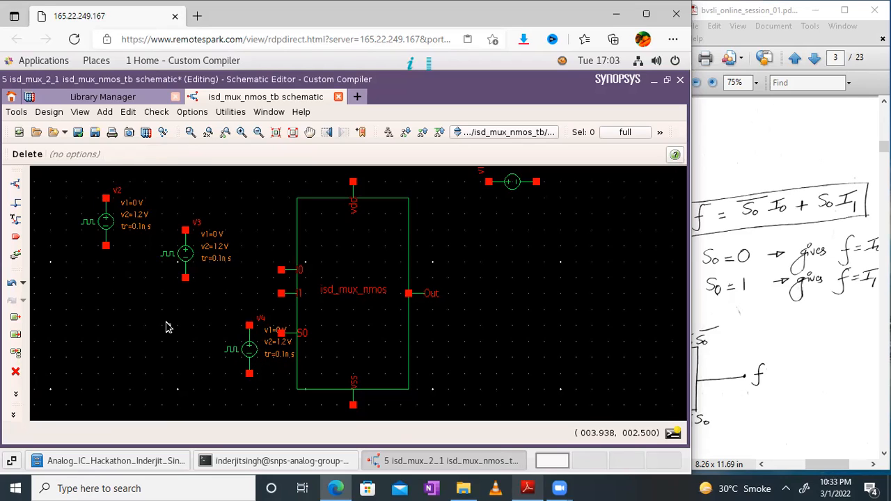
pyautogui.press('Escape')
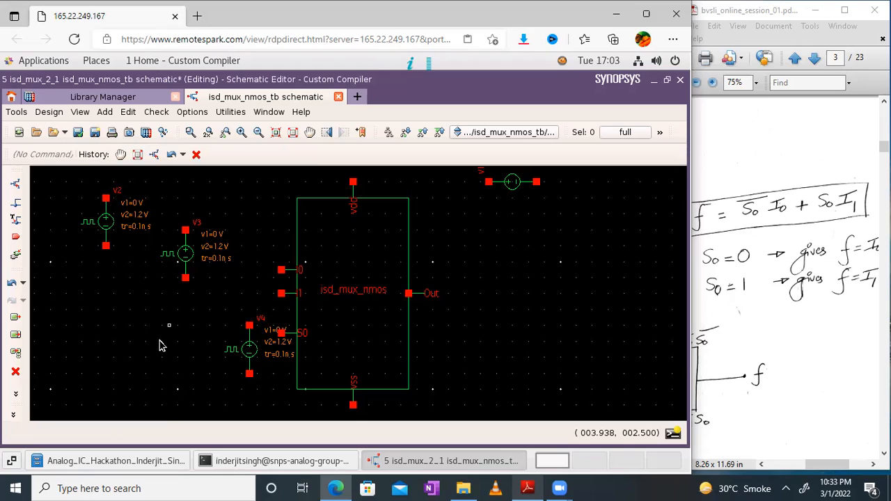
# Spread the three pulse sources apart on the mux's input side, placing the third one below and between the other two
pyautogui.moveTo(248, 355); pyautogui.dragTo(161, 348)
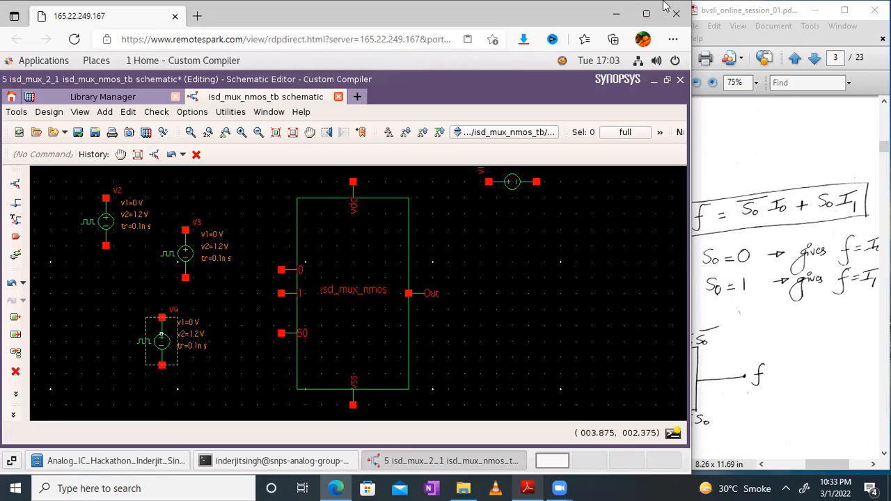
pyautogui.click(647, 14)
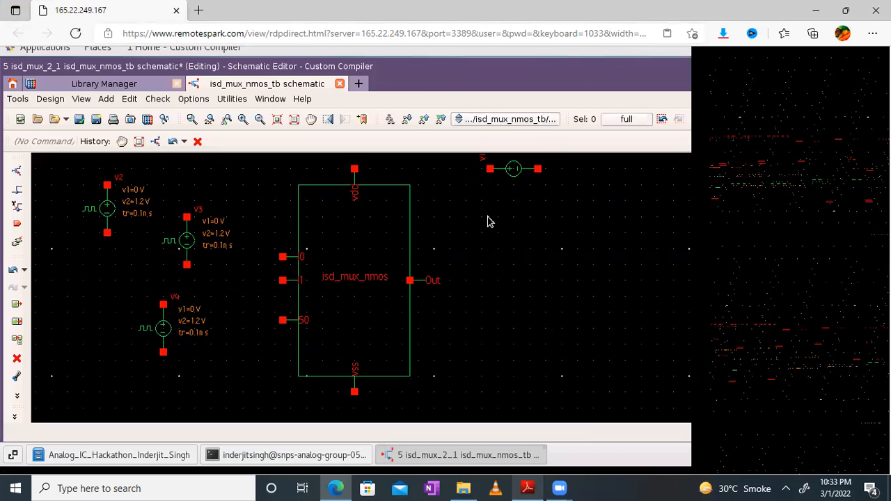
pyautogui.click(294, 128)
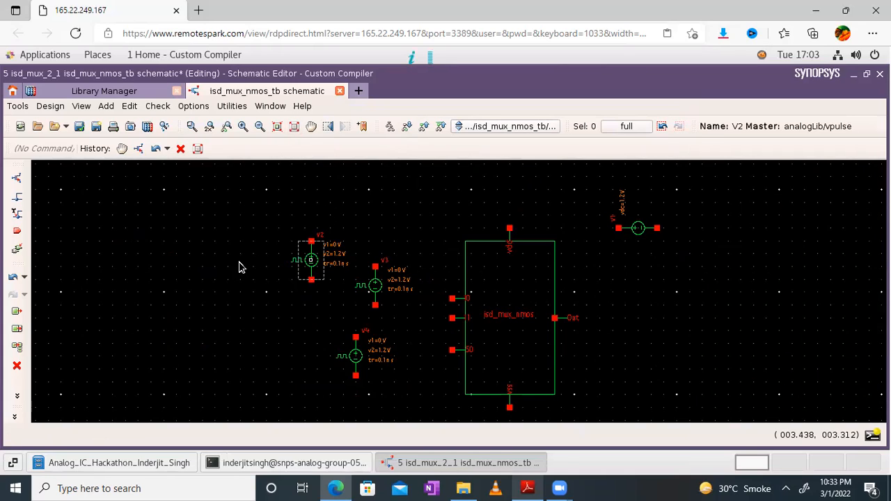
pyautogui.moveTo(311, 262); pyautogui.dragTo(239, 263)
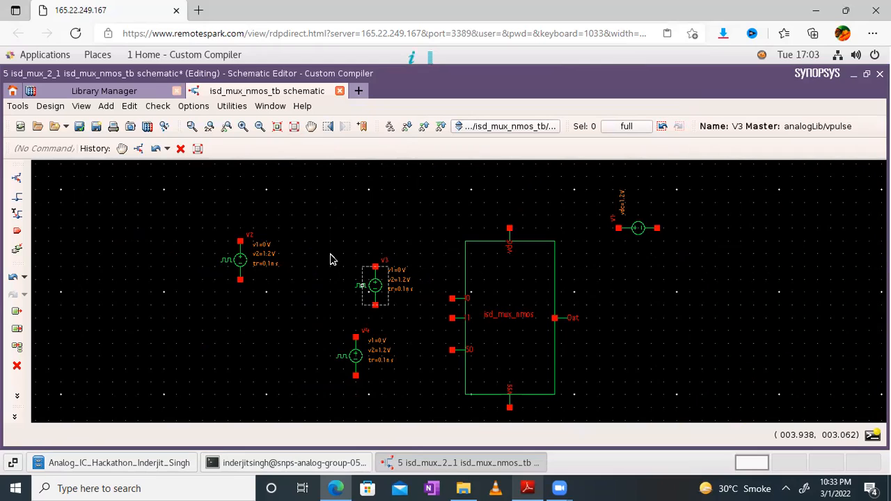
pyautogui.moveTo(375, 286); pyautogui.dragTo(353, 287)
pyautogui.moveTo(358, 358); pyautogui.dragTo(293, 350)
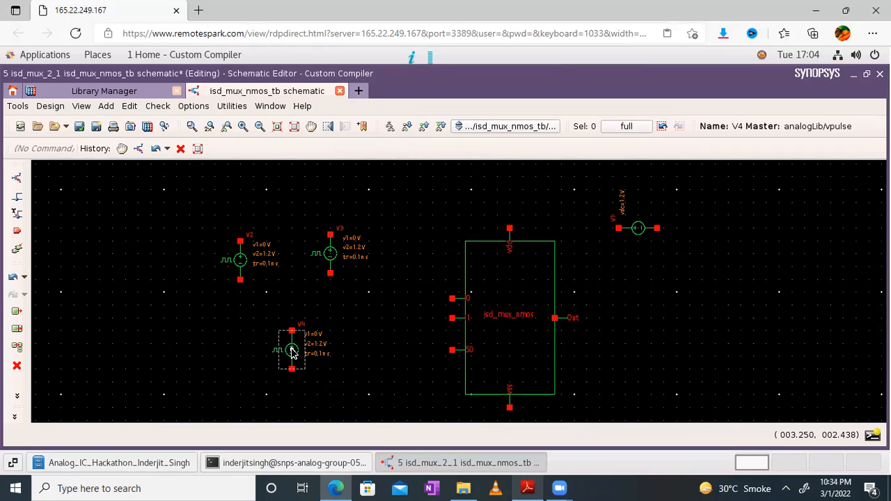
pyautogui.click(352, 339)
# Draw a short horizontal wire stub leading out from the mux's 0 input pin
pyautogui.click(16, 198)
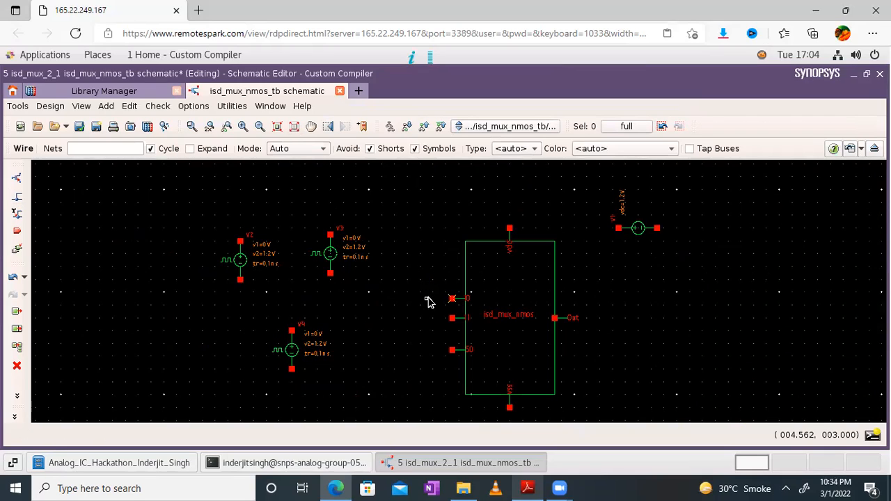
pyautogui.click(451, 300)
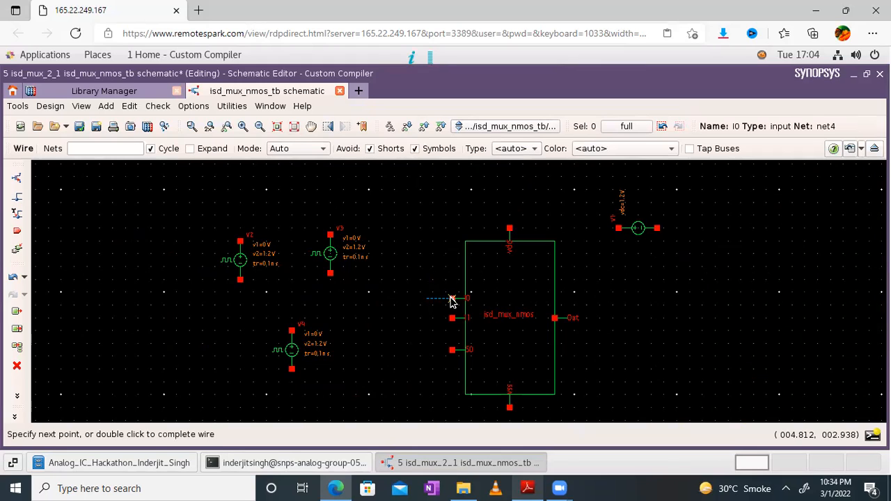
pyautogui.doubleClick(451, 299)
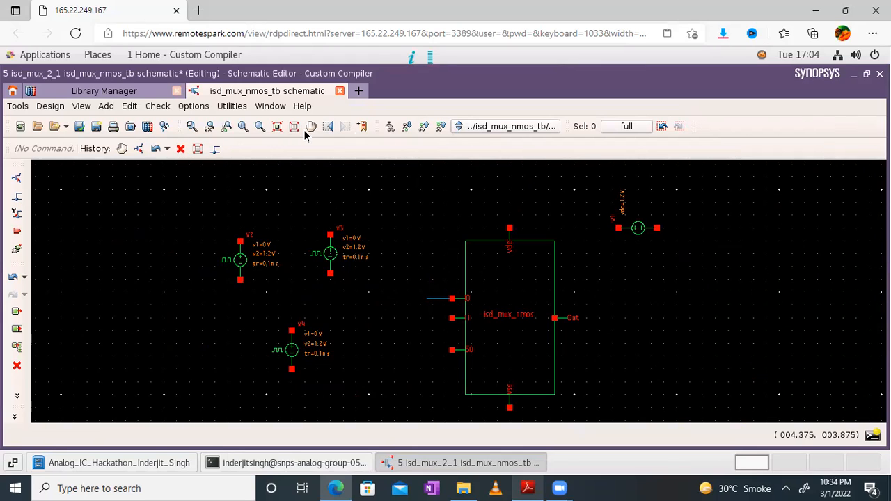
# Switch the schematic editor to full screen and fit the whole testbench in view
pyautogui.click(270, 107)
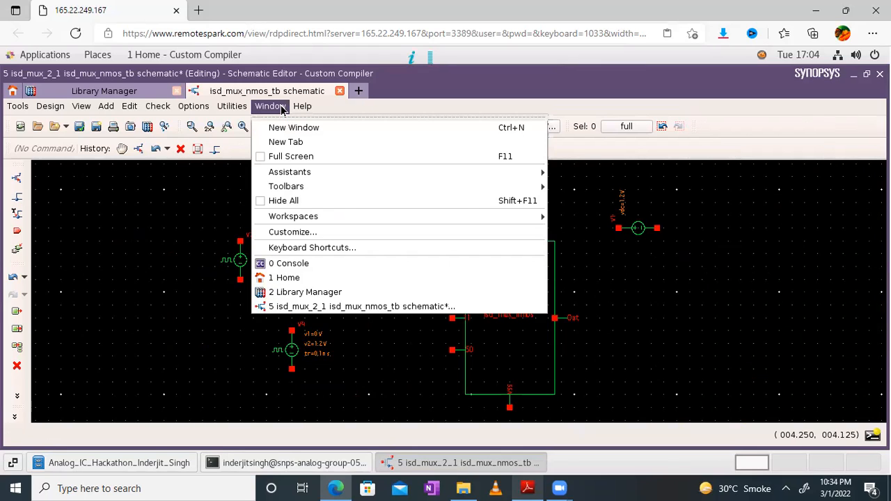
pyautogui.click(290, 157)
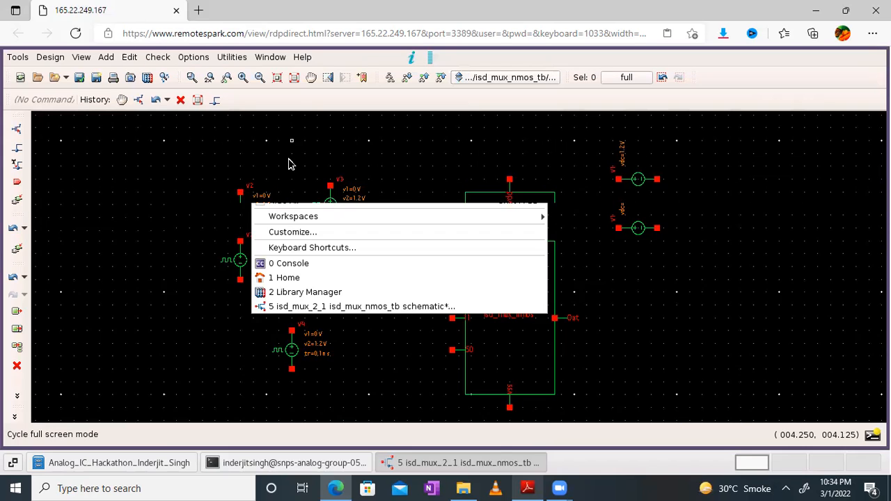
pyautogui.click(296, 77)
# Draw a short horizontal wire stub leading out from the mux's 1 input pin
pyautogui.press('w')
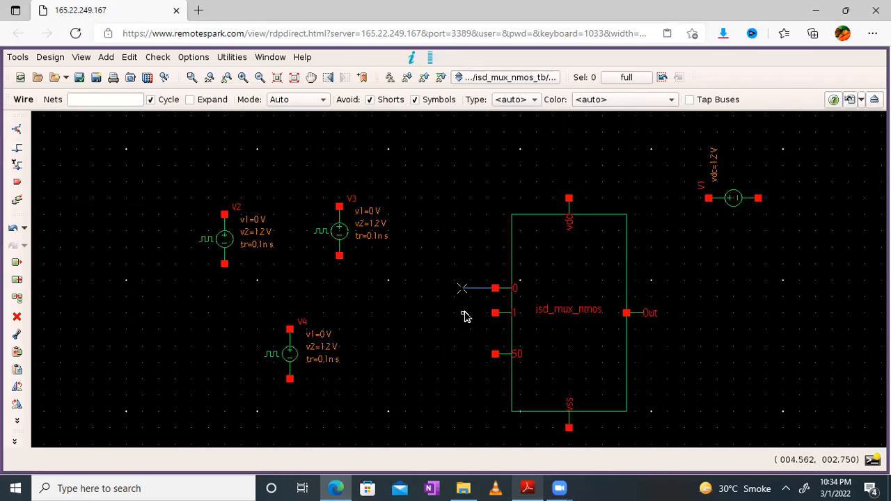
pyautogui.click(495, 312)
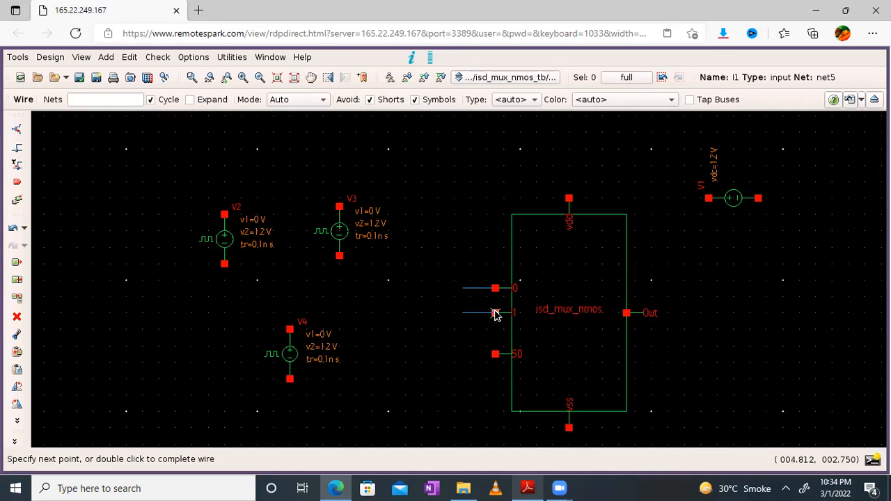
pyautogui.press('Escape')
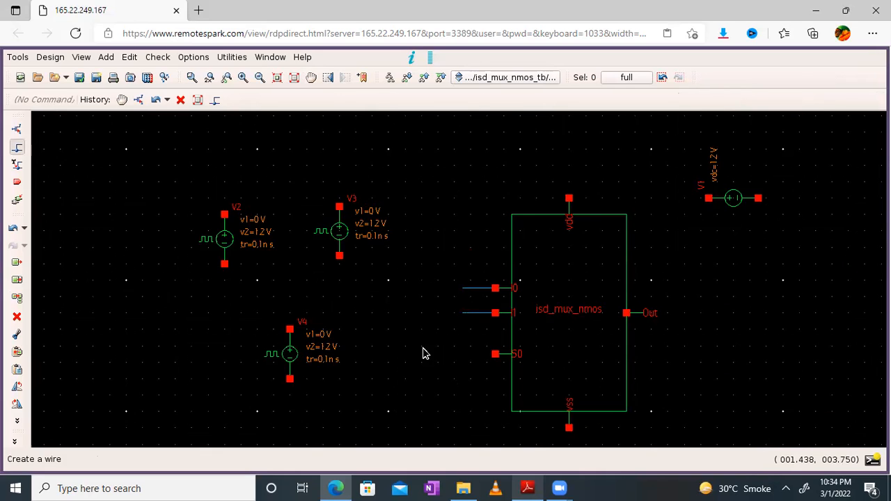
# Draw a short horizontal wire stub leading out from the mux's S0 select pin
pyautogui.press('w')
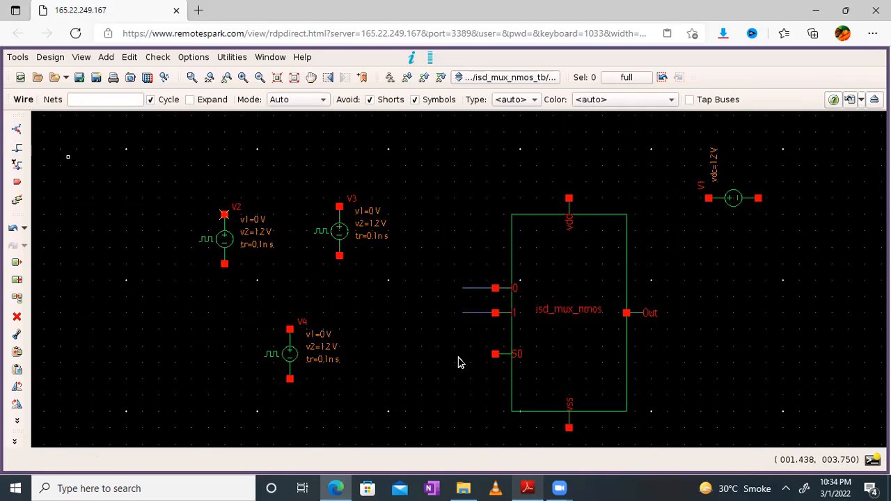
pyautogui.click(495, 355)
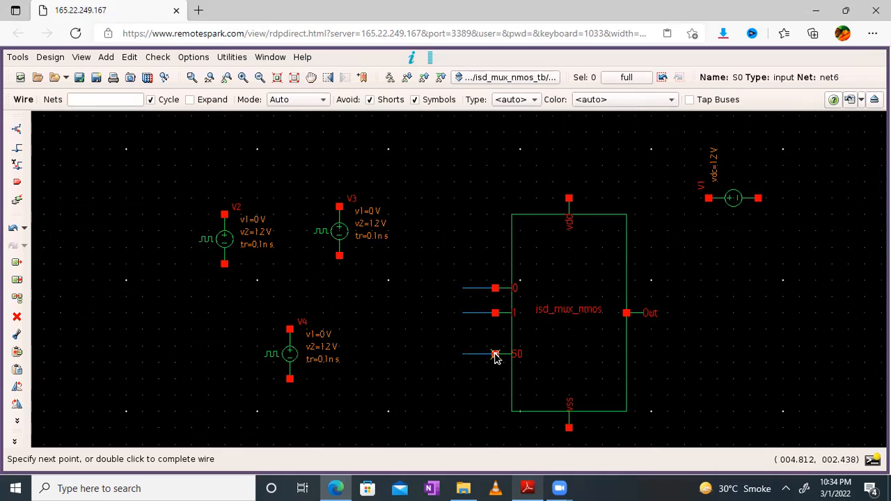
pyautogui.press('Escape')
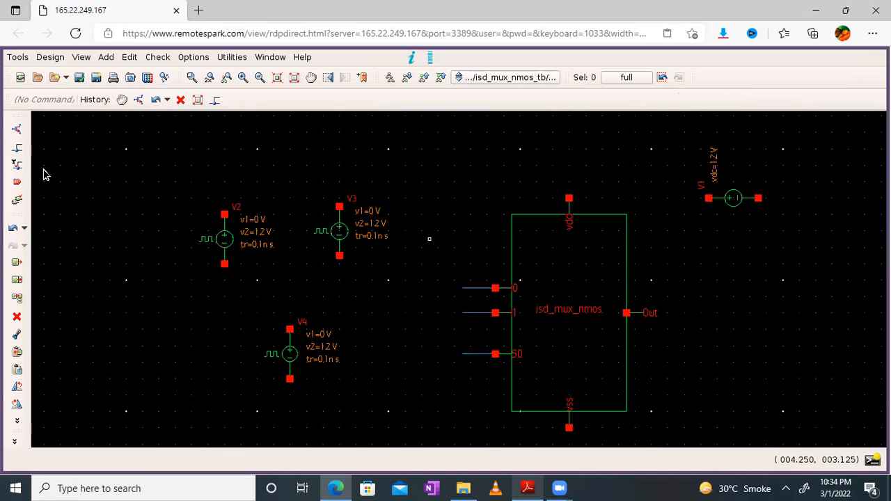
# Wire the mux's vdd pin straight across to the positive terminal of DC source V1
pyautogui.click(17, 147)
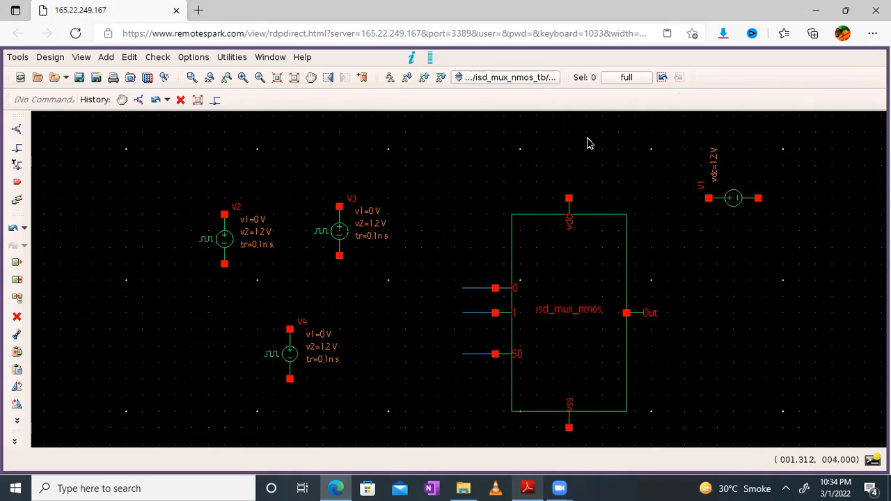
pyautogui.click(569, 199)
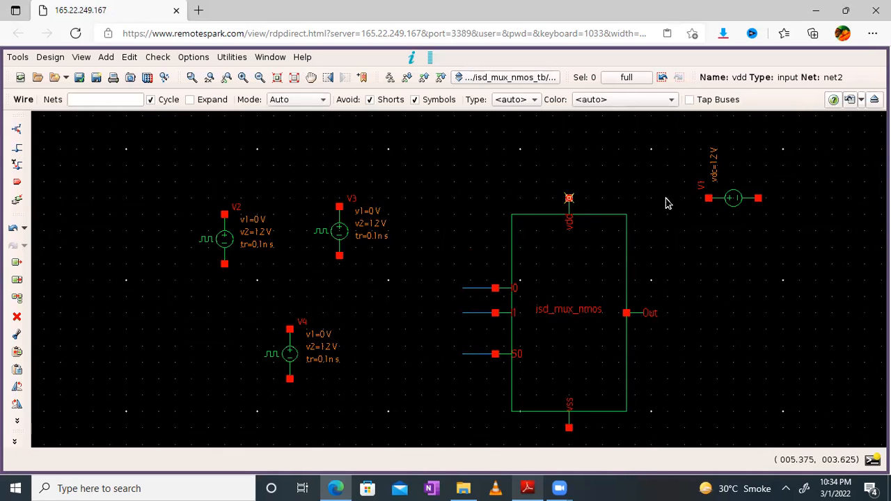
pyautogui.click(708, 199)
pyautogui.press('Escape')
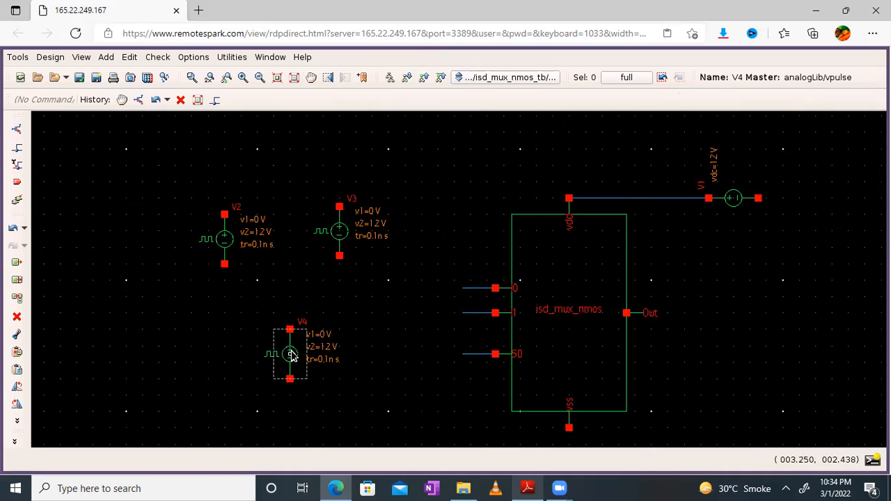
# Move pulse source V4 so that it sits directly below pulse source V2
pyautogui.moveTo(236, 373); pyautogui.dragTo(224, 377)
pyautogui.click(224, 377)
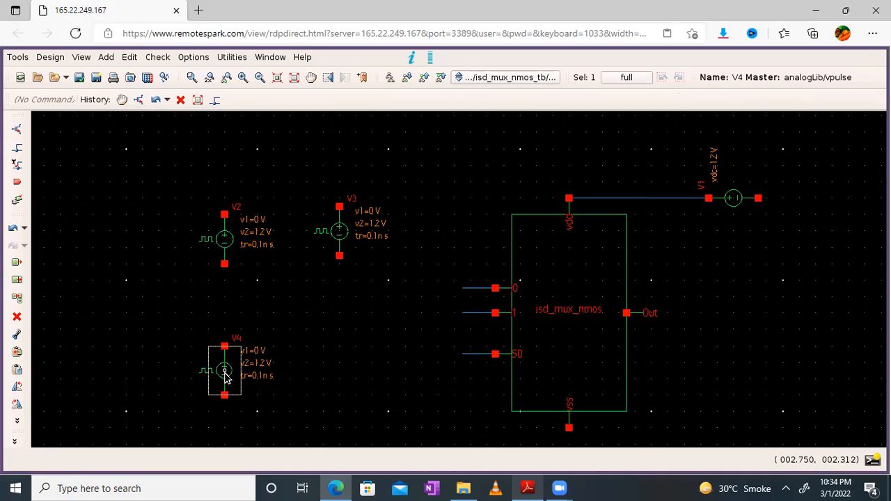
# Add the wire name I0 to the stub on the mux's 0 input pin, correcting the label text if needed
pyautogui.rightClick(468, 288)
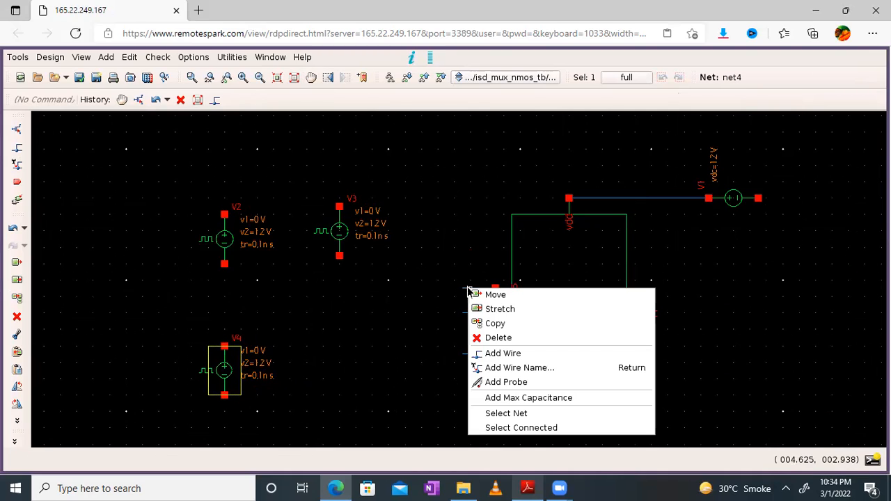
pyautogui.click(509, 368)
pyautogui.write('0')
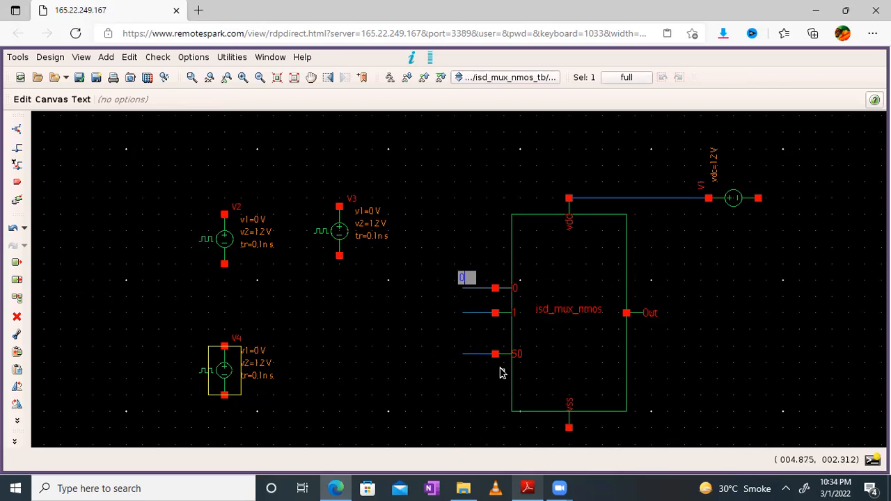
pyautogui.press('Return')
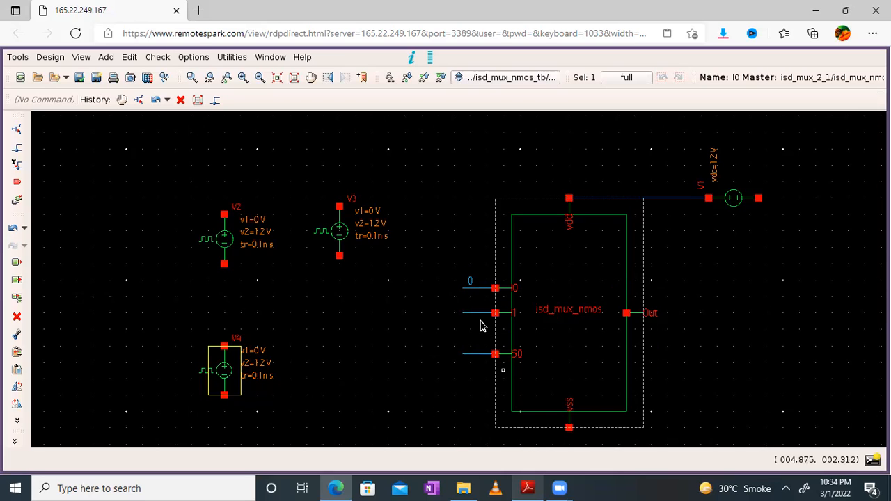
pyautogui.click(471, 280)
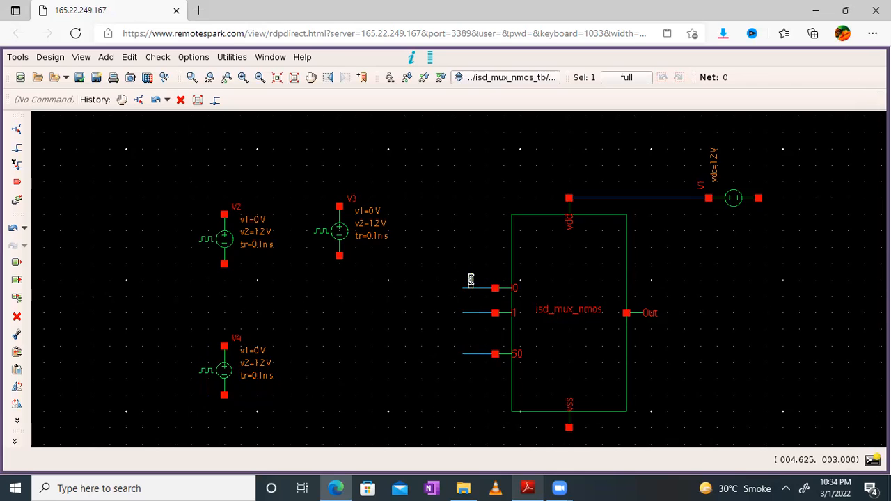
pyautogui.doubleClick(471, 280)
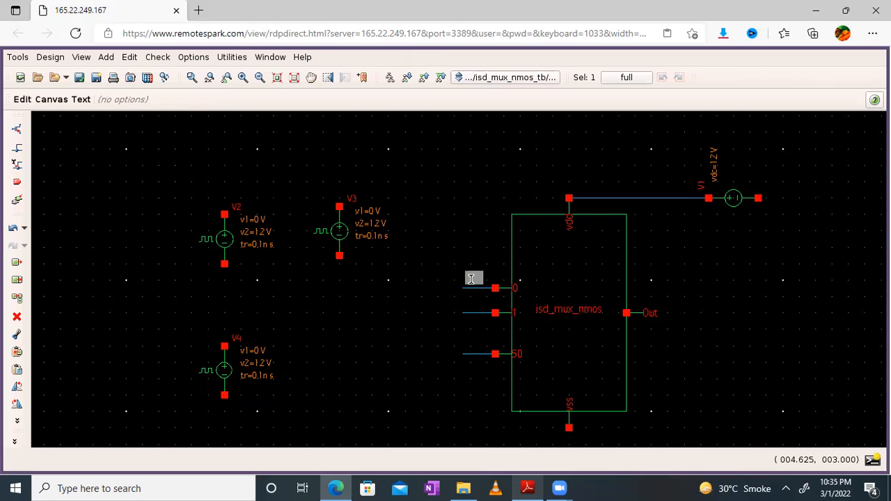
pyautogui.click(432, 295)
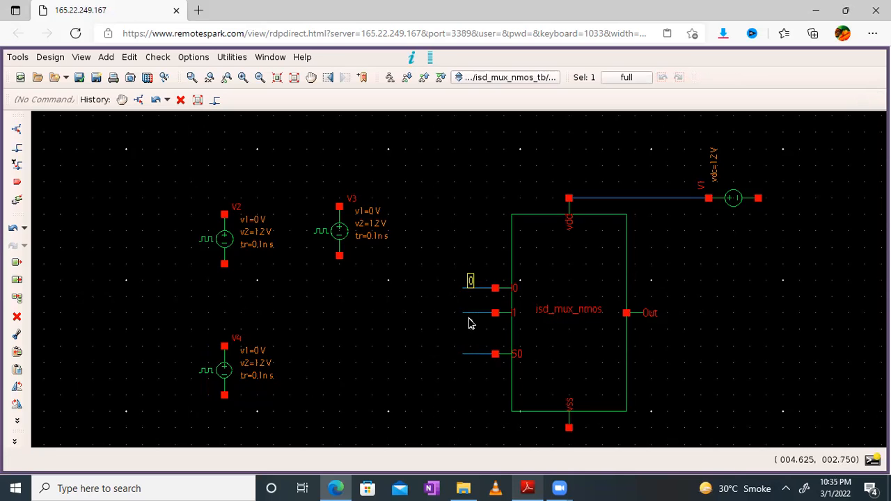
# Add the wire name I1 to the stub on the mux's 1 input pin
pyautogui.rightClick(472, 315)
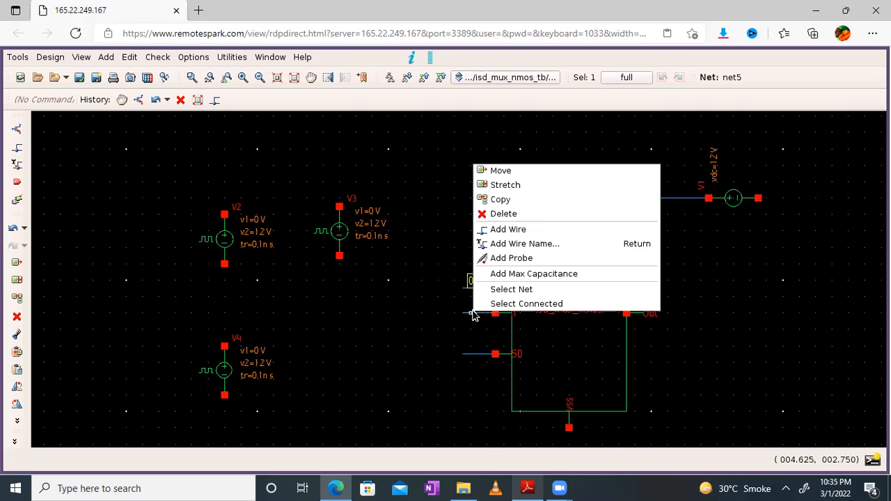
pyautogui.click(518, 245)
pyautogui.write('I1')
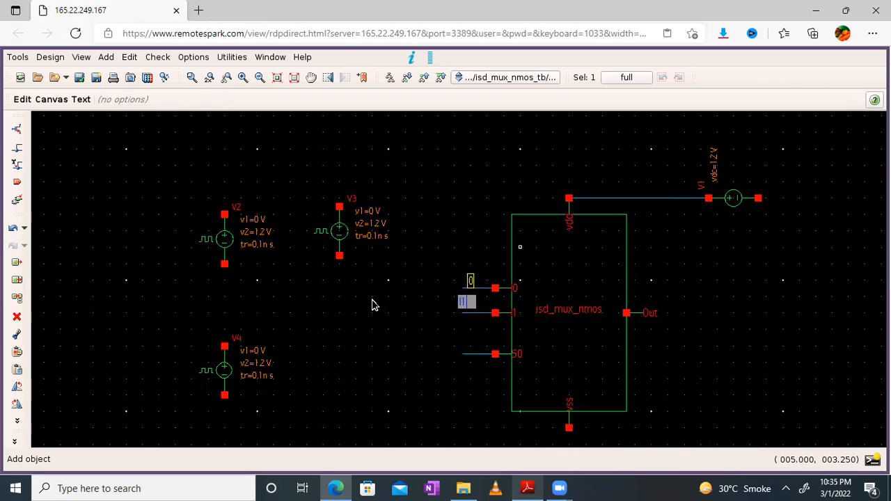
pyautogui.press('Return')
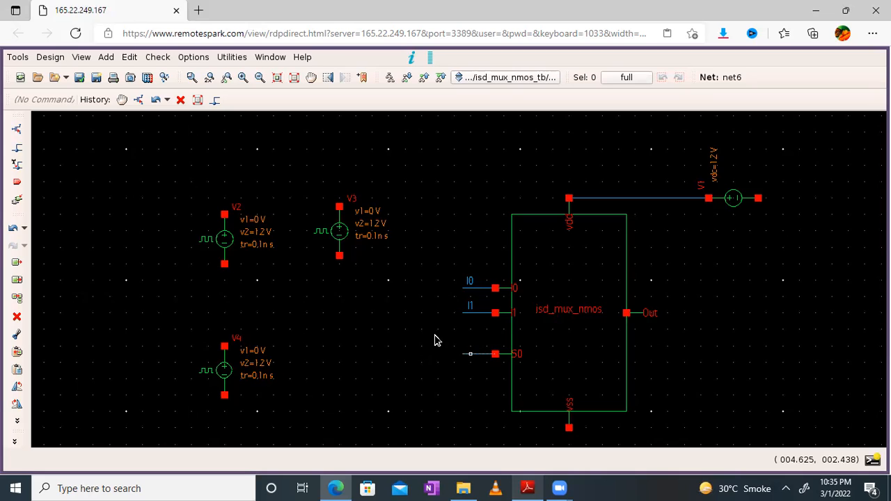
# Add the wire name S0 to the stub on the mux's select pin
pyautogui.rightClick(472, 357)
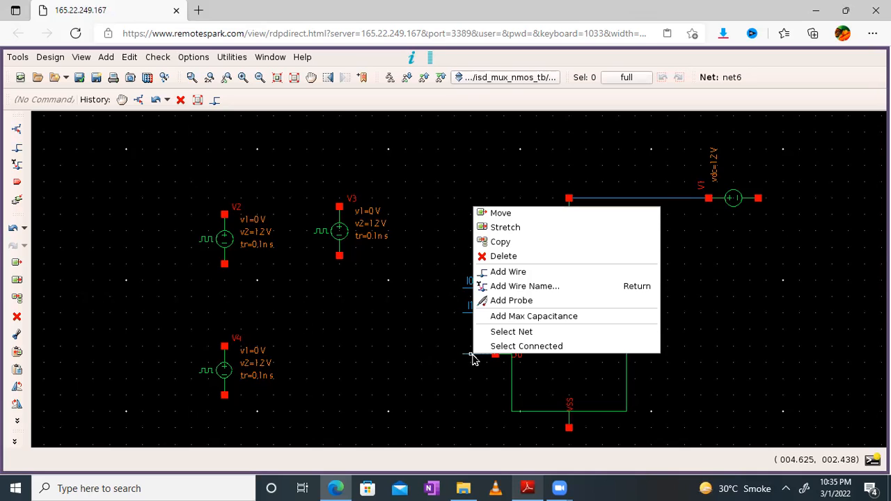
pyautogui.click(527, 286)
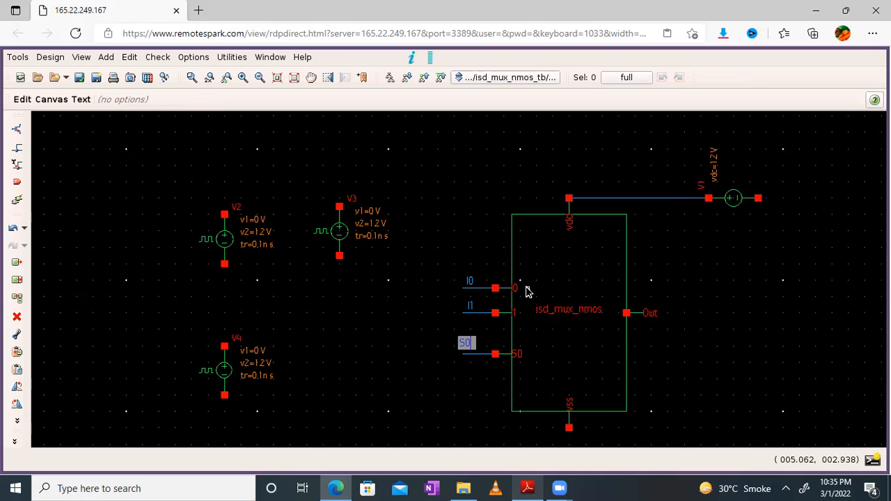
pyautogui.press('Escape')
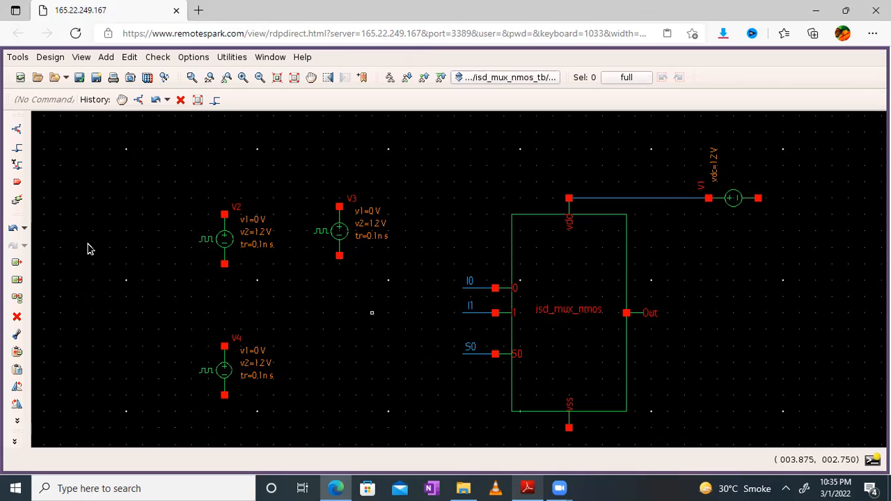
# Draw a short bent wire from the positive terminal of pulse source V2 and name it I0
pyautogui.click(16, 147)
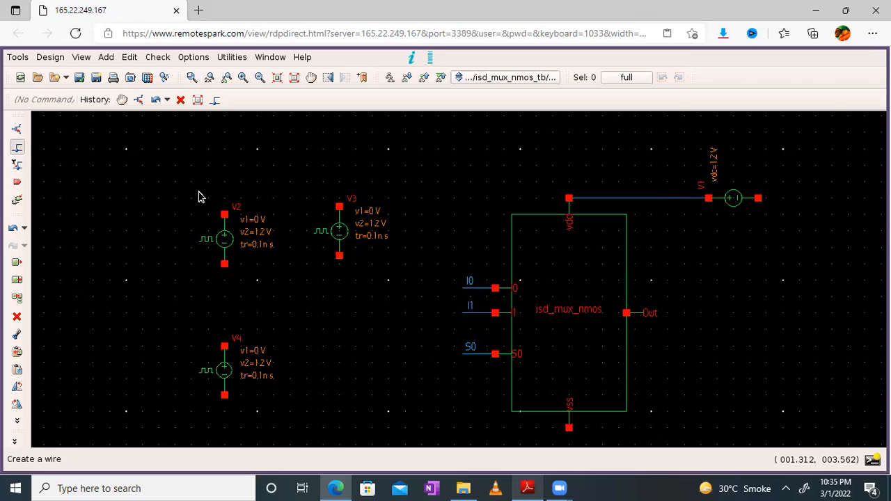
pyautogui.click(199, 192)
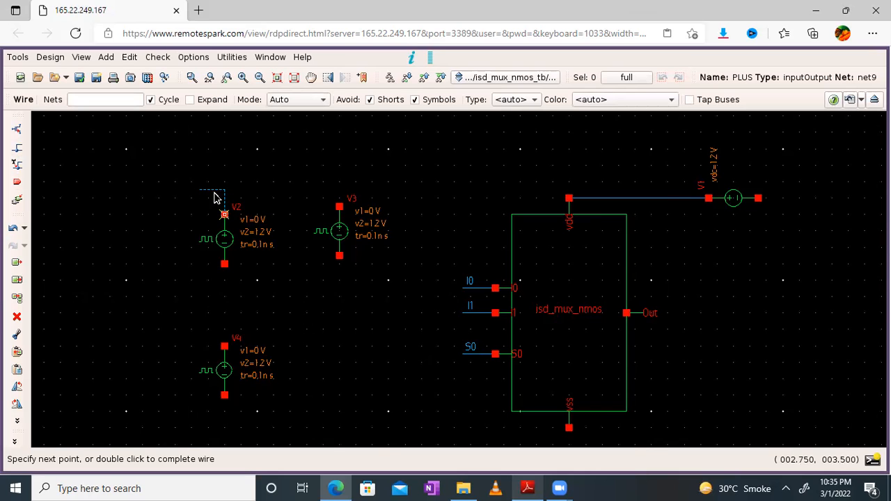
pyautogui.doubleClick(215, 195)
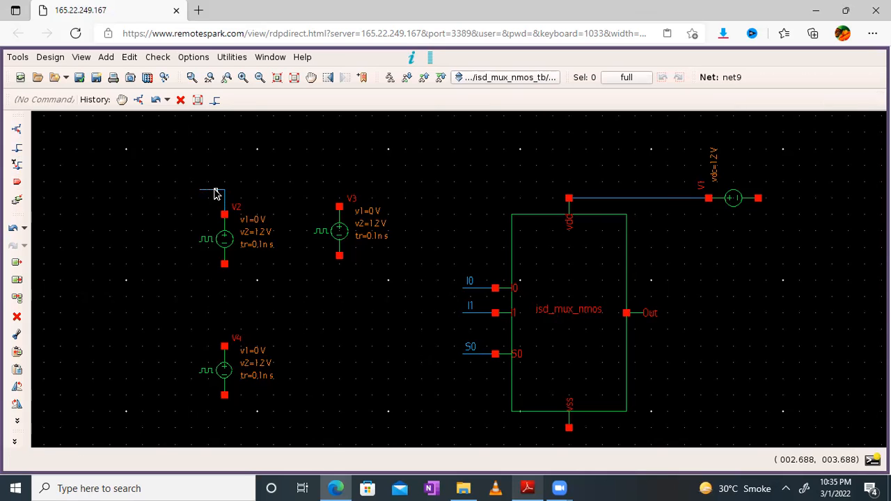
pyautogui.rightClick(214, 190)
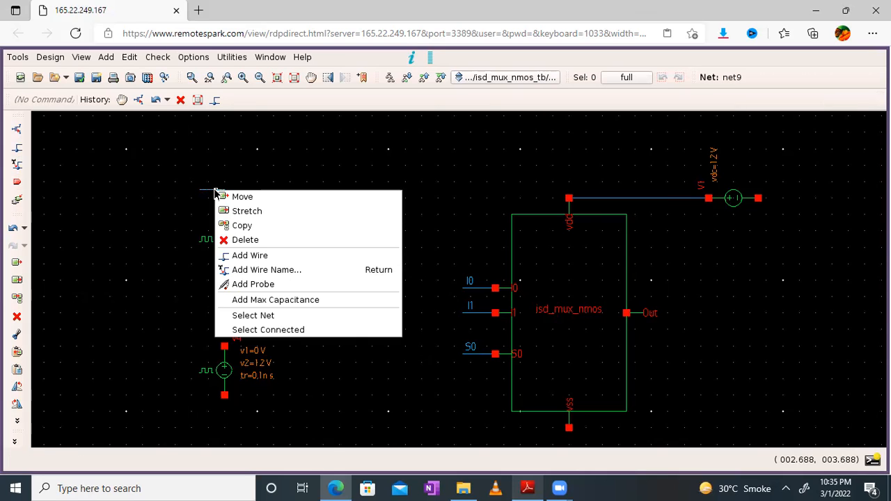
pyautogui.click(248, 271)
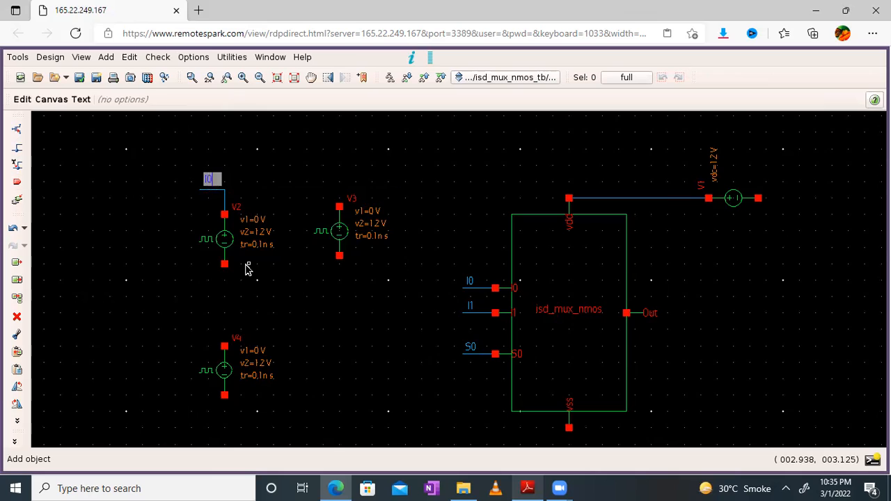
pyautogui.press('Return')
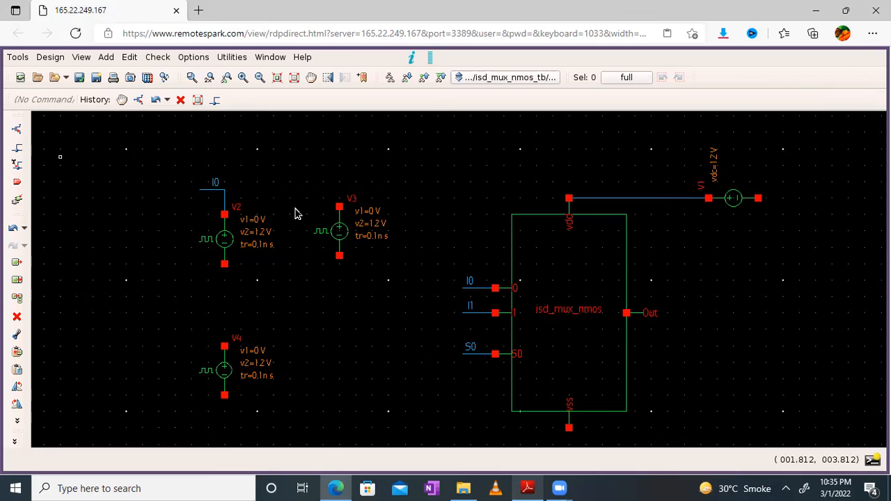
# Draw a short bent wire from the positive terminal of pulse source V3 and name it I1
pyautogui.press('w')
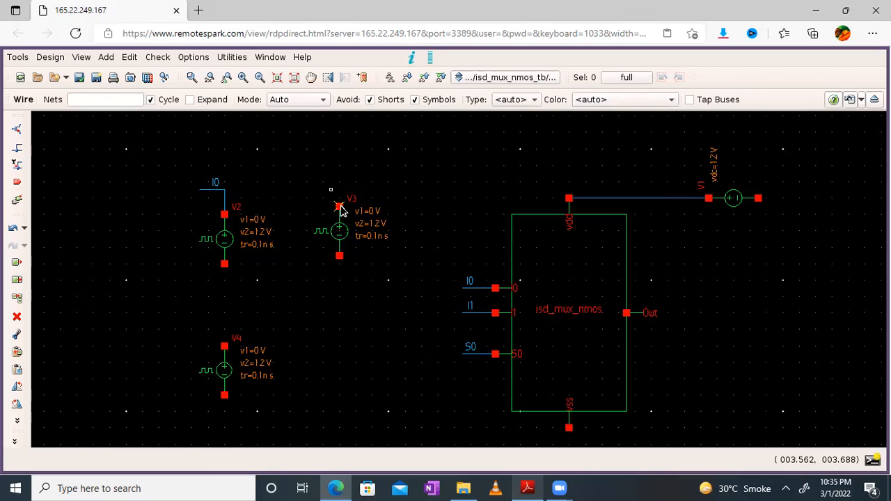
pyautogui.click(340, 208)
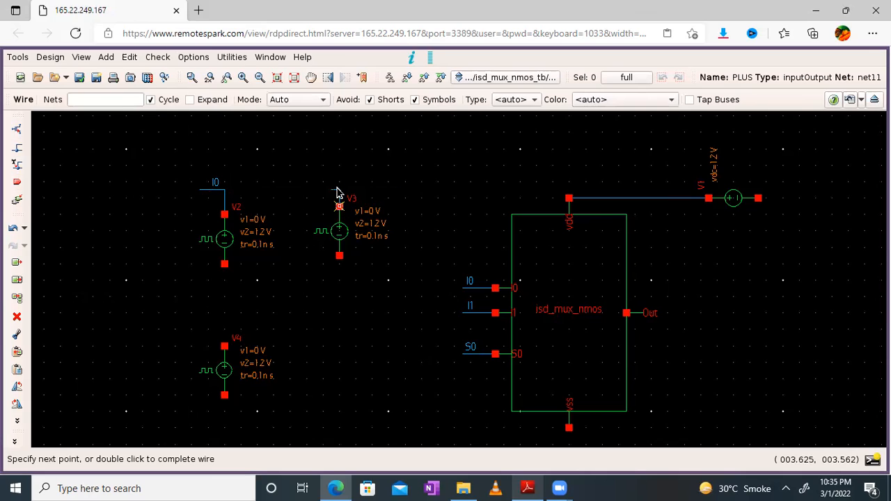
pyautogui.press('Escape')
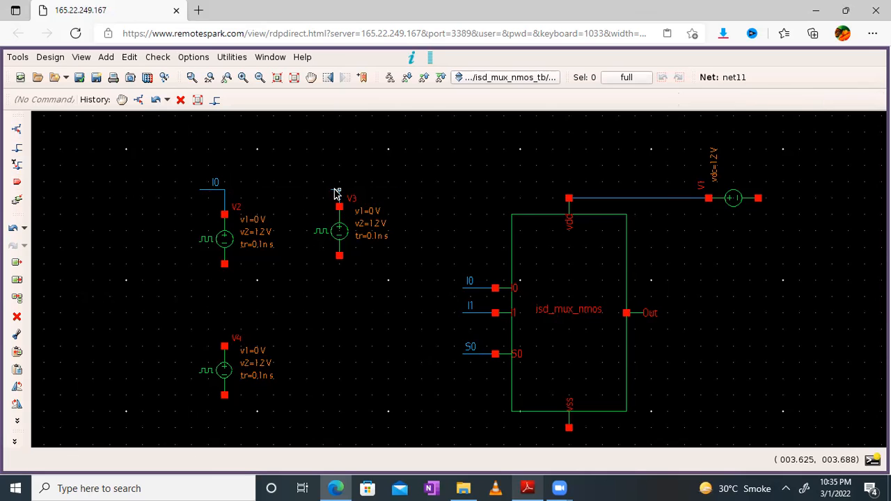
pyautogui.rightClick(337, 194)
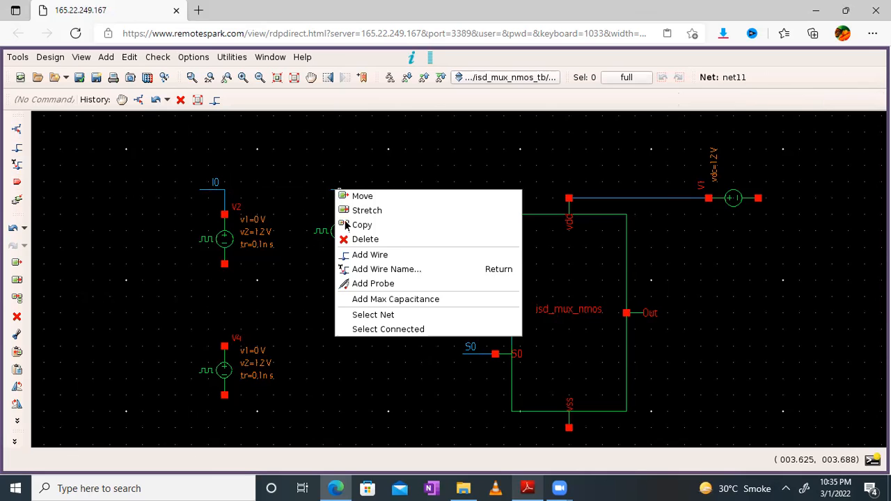
pyautogui.click(375, 269)
pyautogui.write('I1')
pyautogui.press('Return')
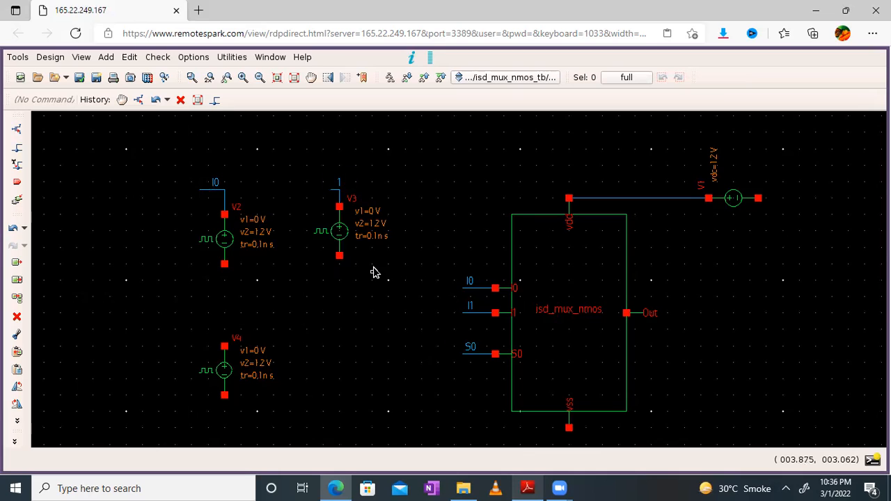
pyautogui.click(339, 184)
pyautogui.doubleClick(340, 182)
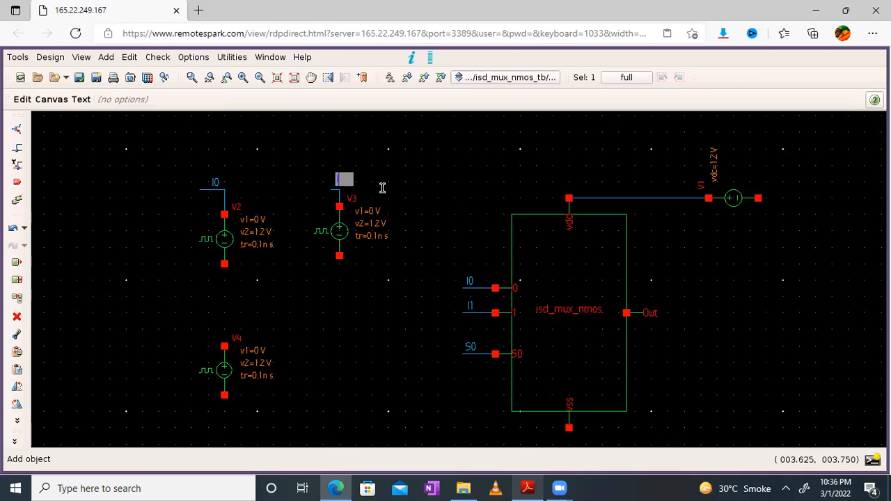
pyautogui.press('Return')
pyautogui.click(289, 318)
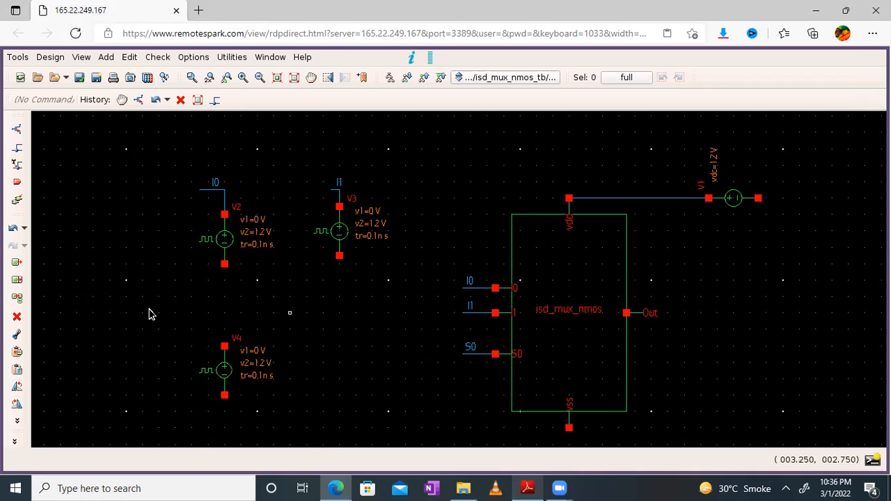
# Draw a short bent wire from the positive terminal of pulse source V4 and name it S0
pyautogui.click(16, 148)
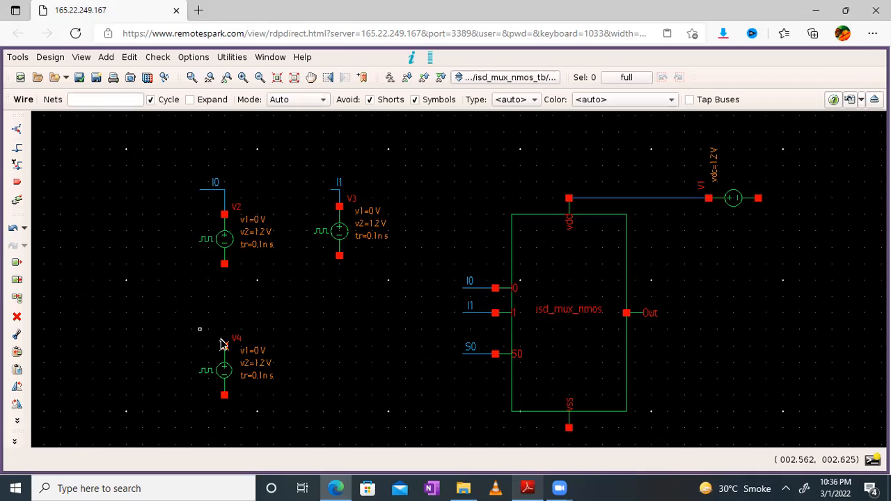
pyautogui.click(200, 331)
pyautogui.click(224, 346)
pyautogui.press('Escape')
pyautogui.rightClick(209, 333)
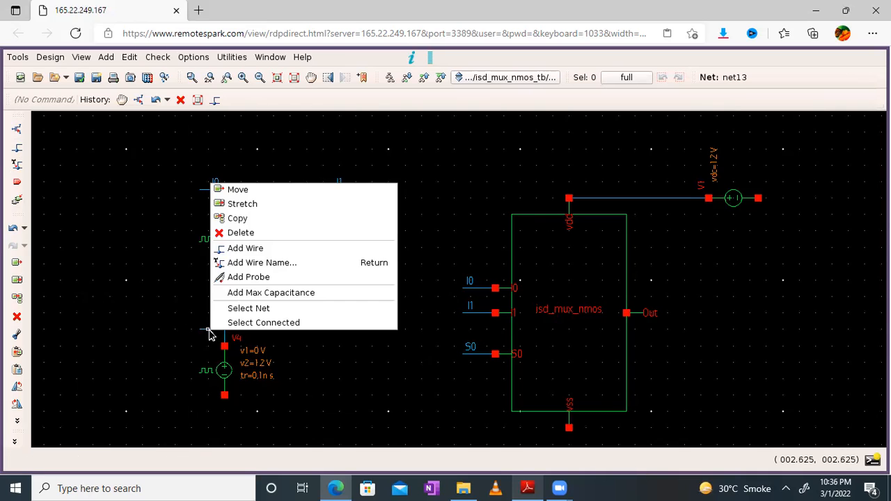
pyautogui.click(261, 264)
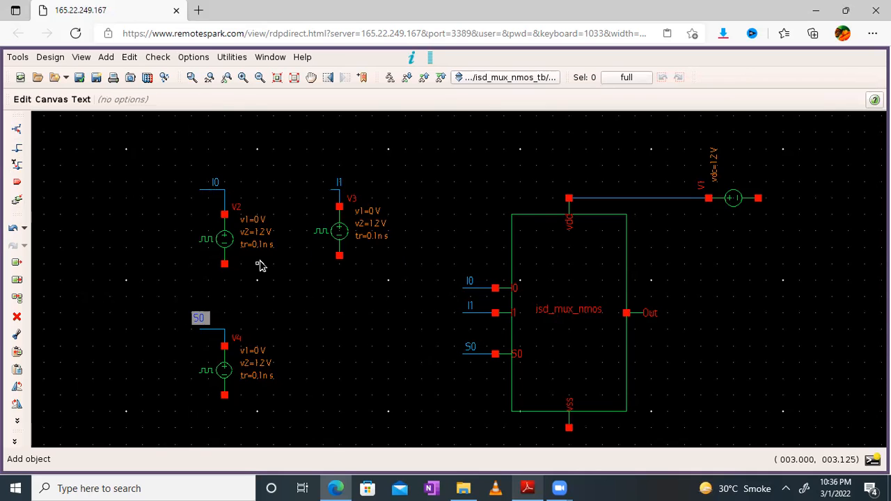
pyautogui.press('Return')
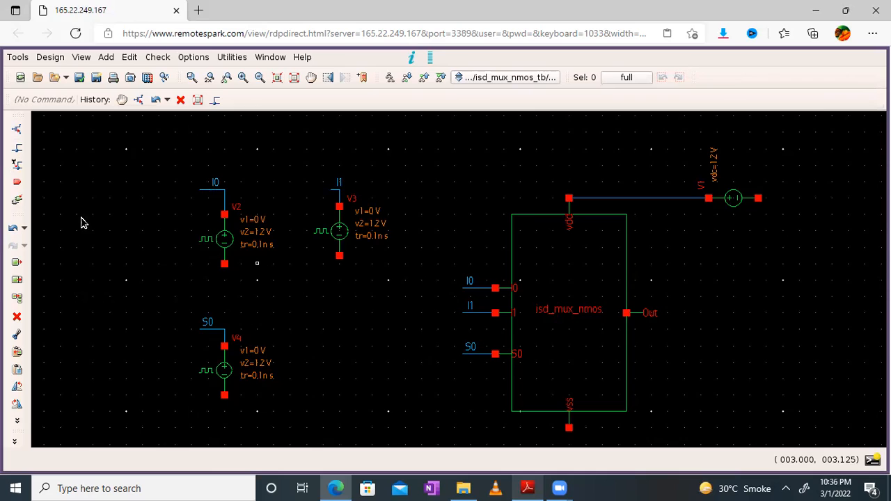
# Place four analogLib gnd symbols: one each below pulse sources V3, V2 and V4, and one near the mux's vss pin
pyautogui.click(17, 129)
pyautogui.click(99, 126)
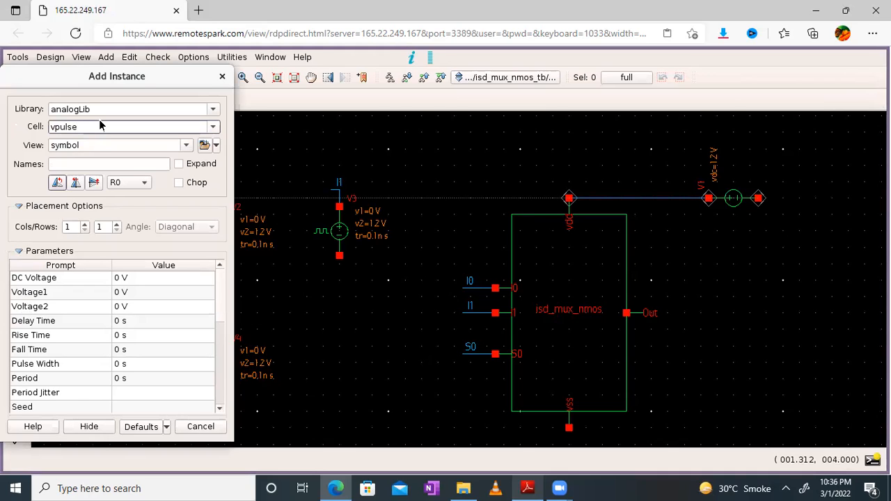
pyautogui.press('BackSpace')
pyautogui.press('BackSpace')
pyautogui.press('BackSpace')
pyautogui.press('BackSpace')
pyautogui.press('BackSpace')
pyautogui.press('BackSpace')
pyautogui.write('gnd')
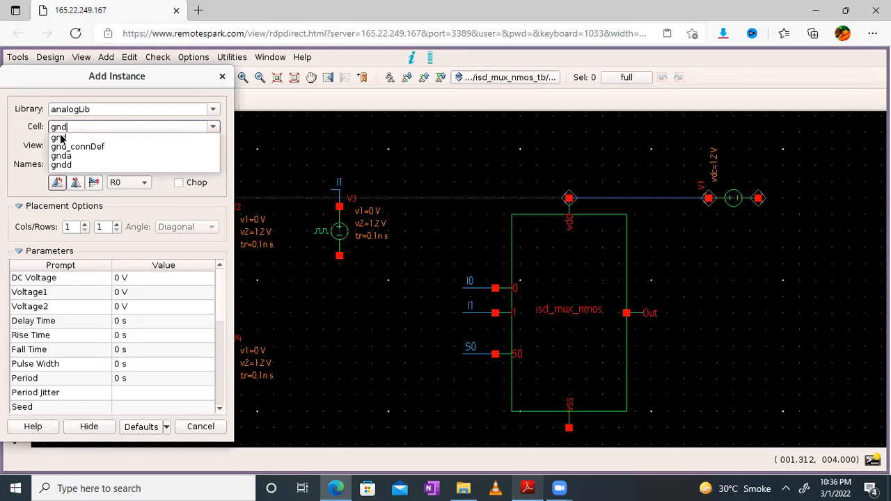
pyautogui.click(61, 138)
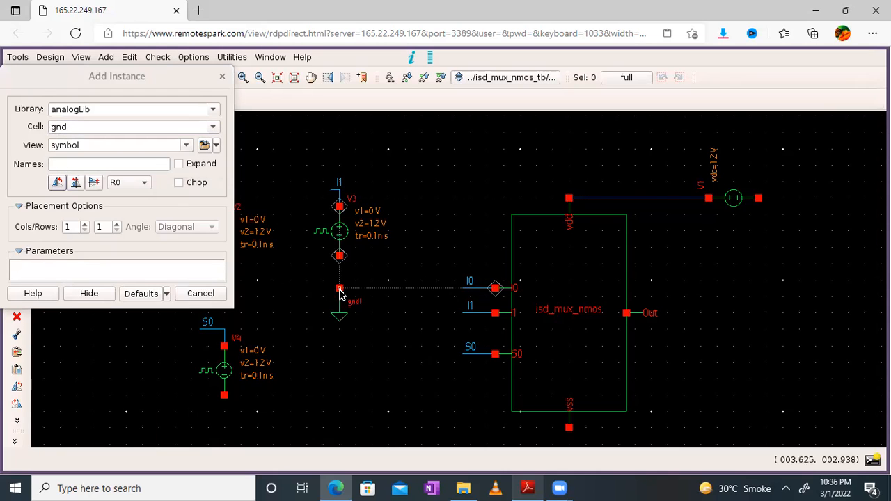
pyautogui.click(340, 292)
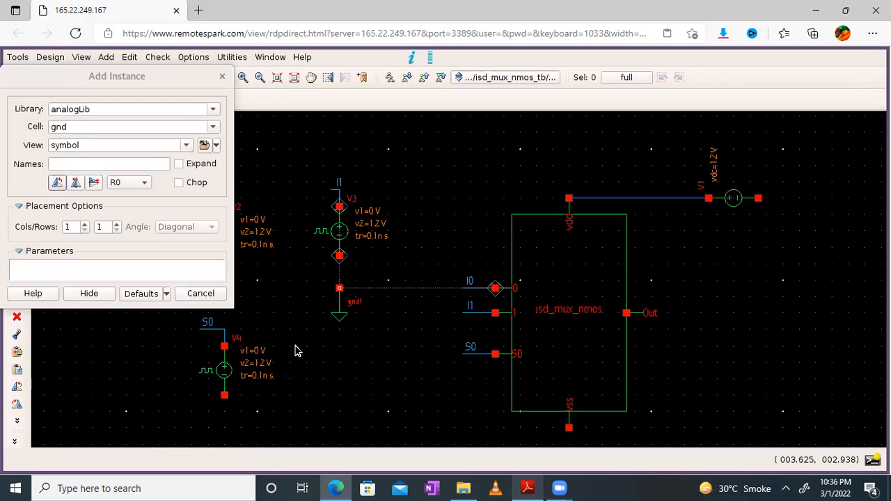
pyautogui.click(257, 282)
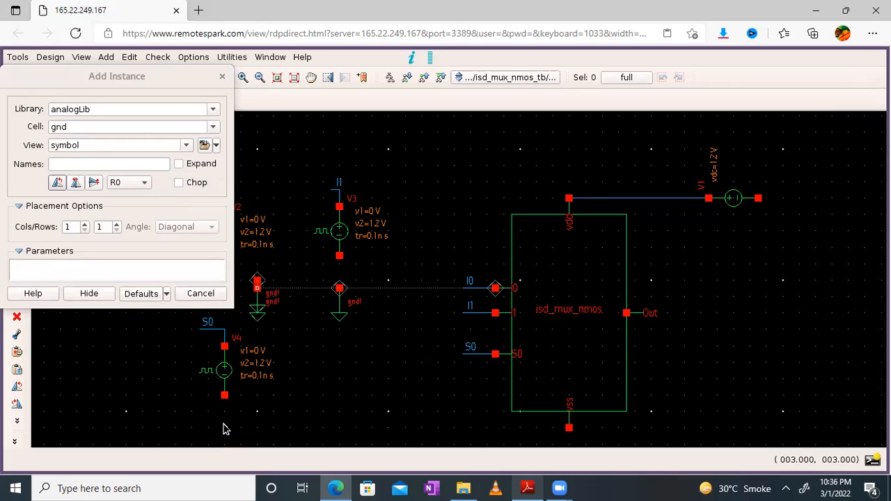
pyautogui.click(225, 428)
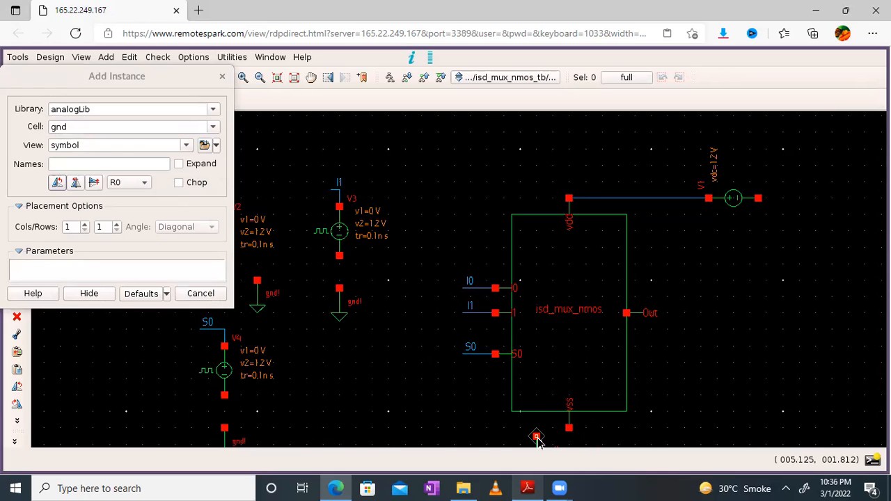
pyautogui.click(536, 437)
pyautogui.press('Escape')
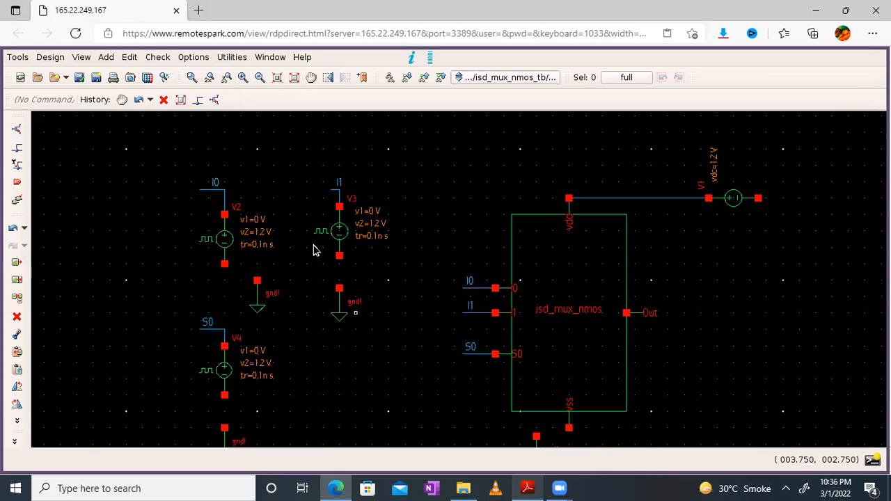
# Move pulse source V4 together with its S0 wire and ground symbol to the right, between sources V2 and V3
pyautogui.click(293, 81)
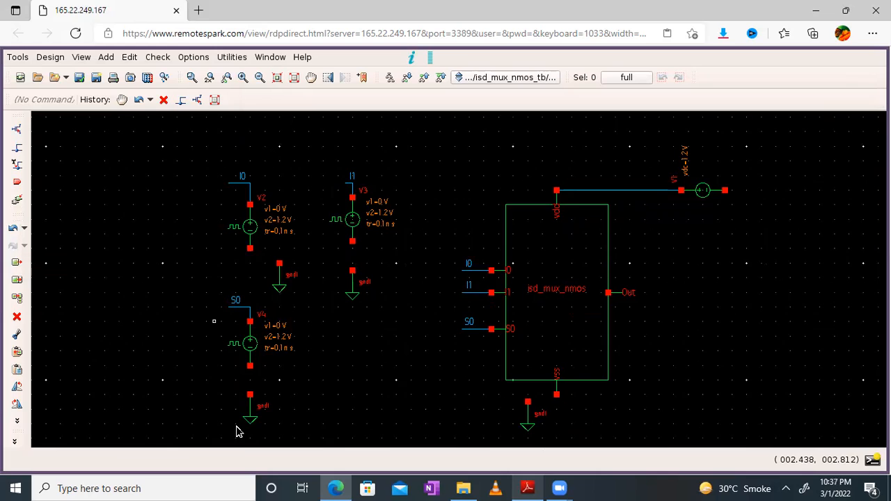
pyautogui.moveTo(214, 296); pyautogui.dragTo(309, 442)
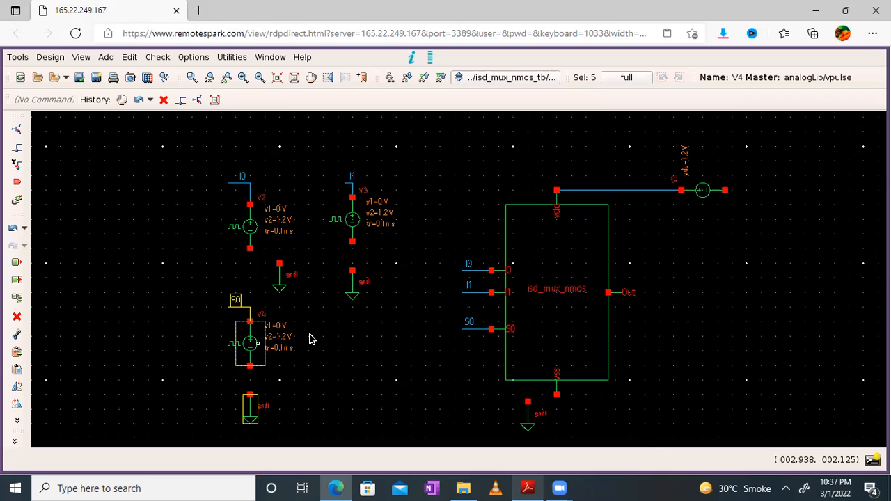
pyautogui.moveTo(259, 344); pyautogui.dragTo(312, 339)
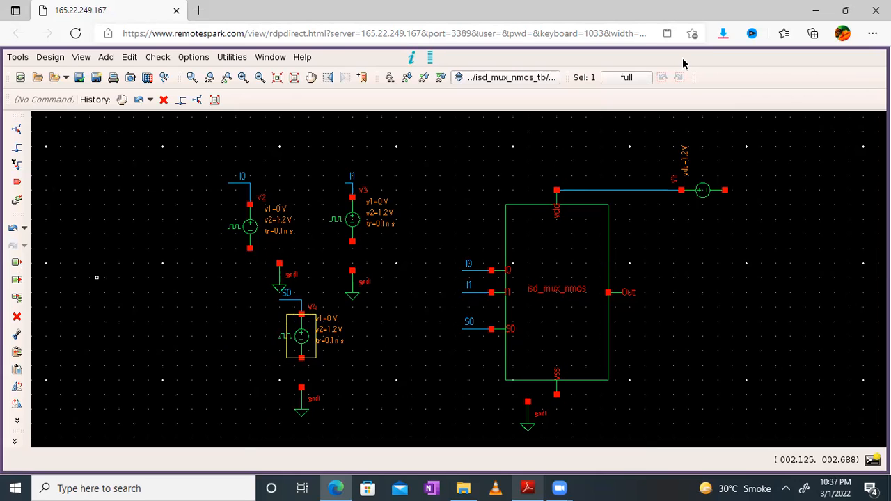
pyautogui.click(17, 279)
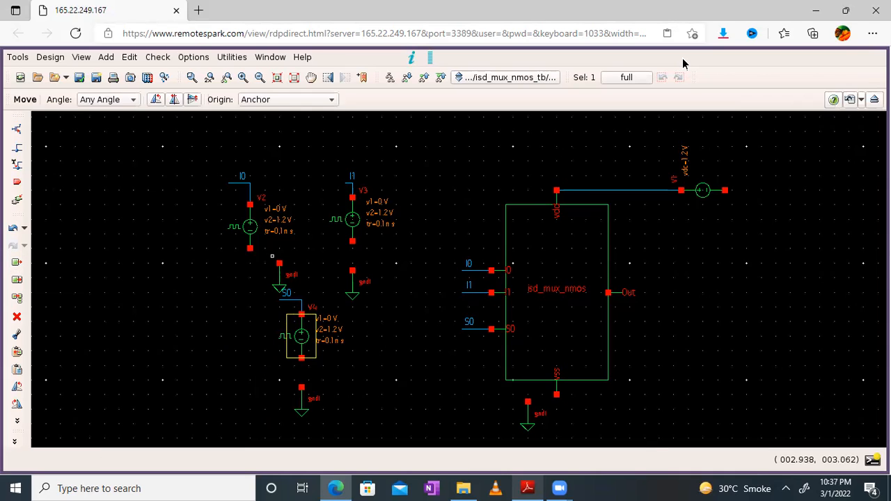
pyautogui.click(324, 215)
pyautogui.click(330, 222)
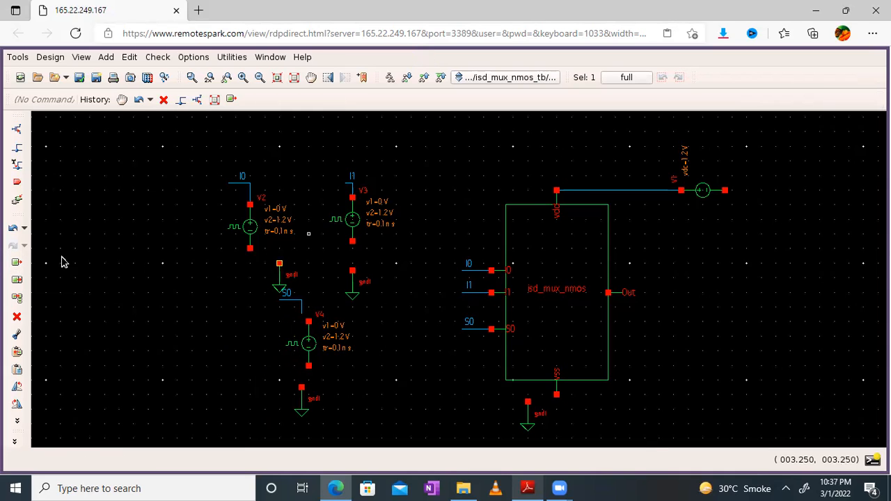
pyautogui.click(12, 229)
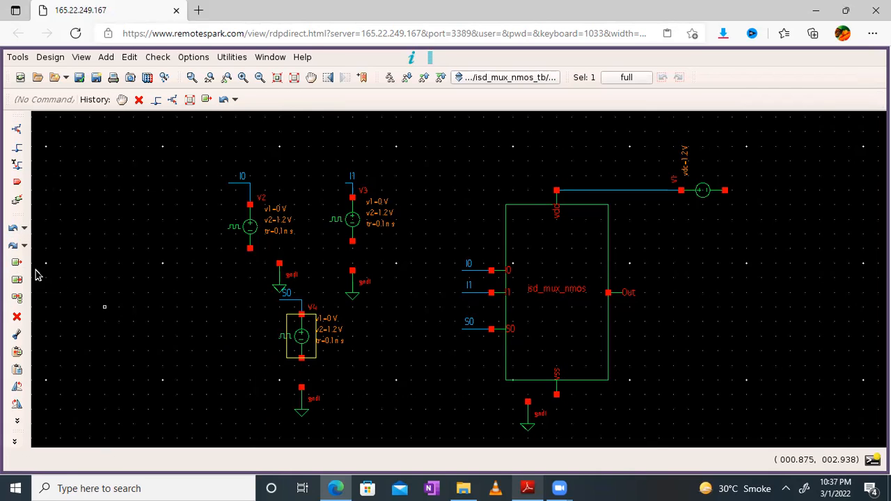
# Move the ground symbol near pulse source V2 so it sits directly beneath V2's negative terminal
pyautogui.click(17, 262)
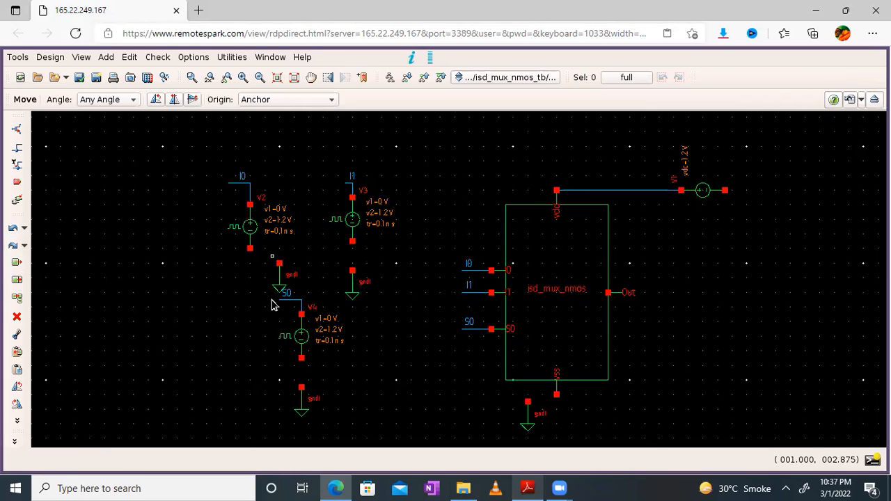
pyautogui.click(280, 271)
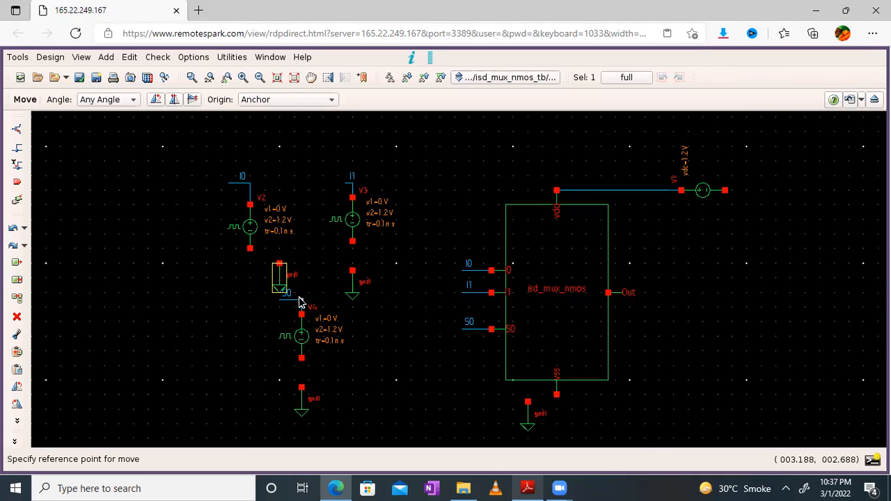
pyautogui.click(252, 272)
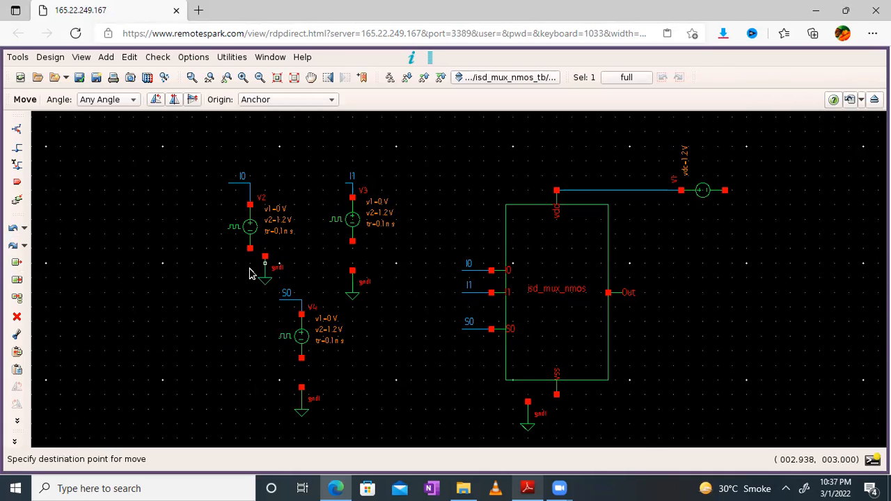
pyautogui.click(249, 272)
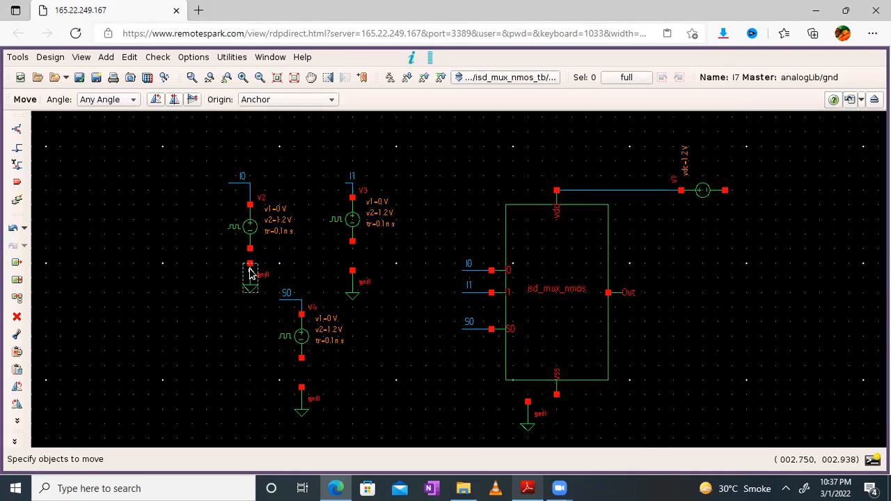
pyautogui.press('Escape')
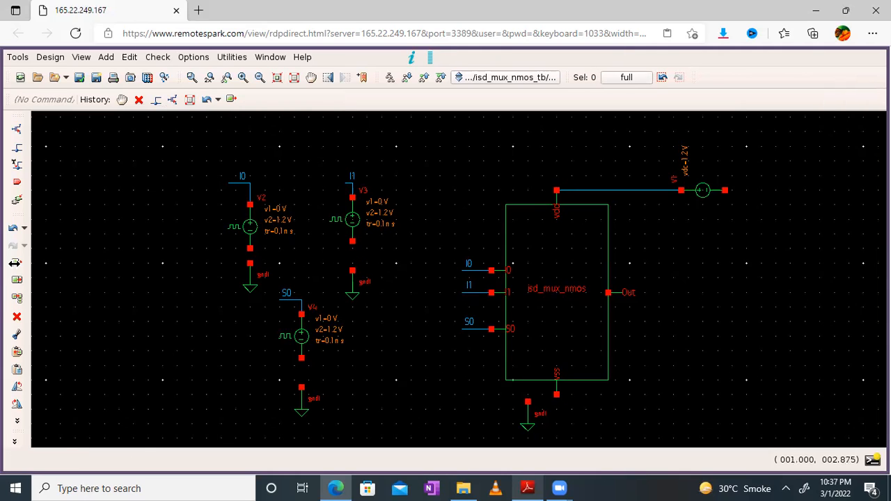
# Move the ground symbol near the mux so it sits directly beneath the vss pin
pyautogui.click(15, 264)
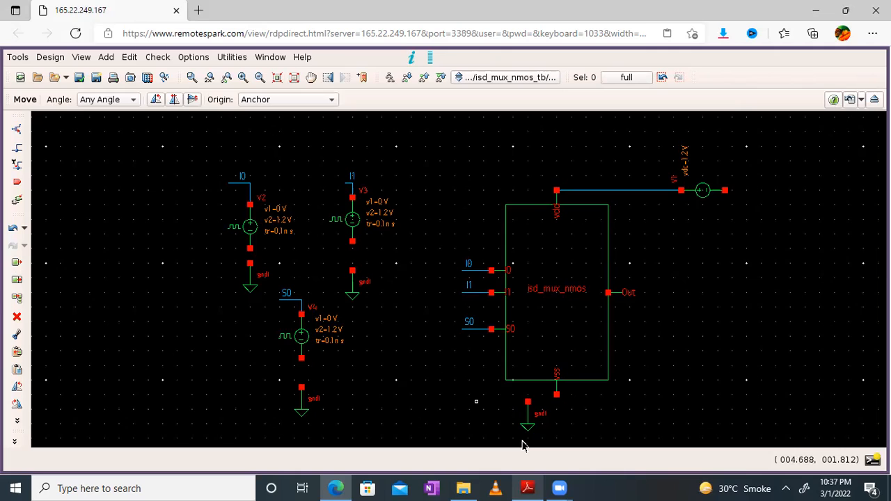
pyautogui.moveTo(509, 397); pyautogui.dragTo(548, 439)
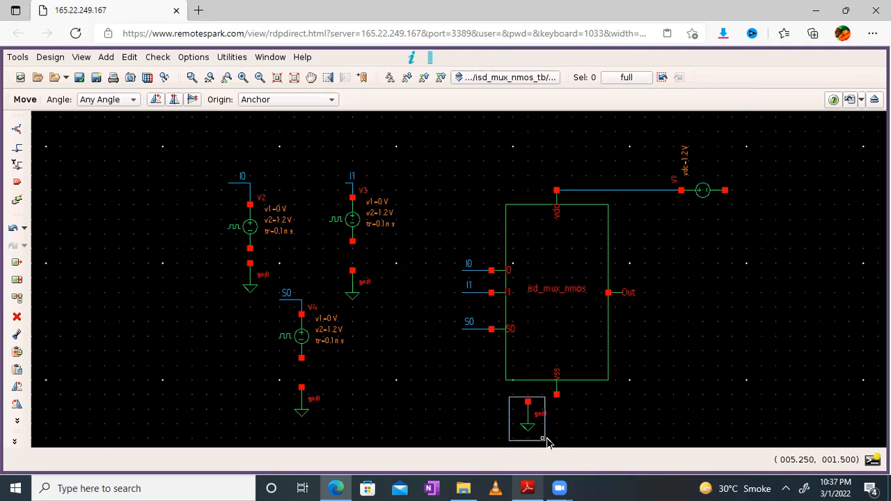
pyautogui.click(530, 406)
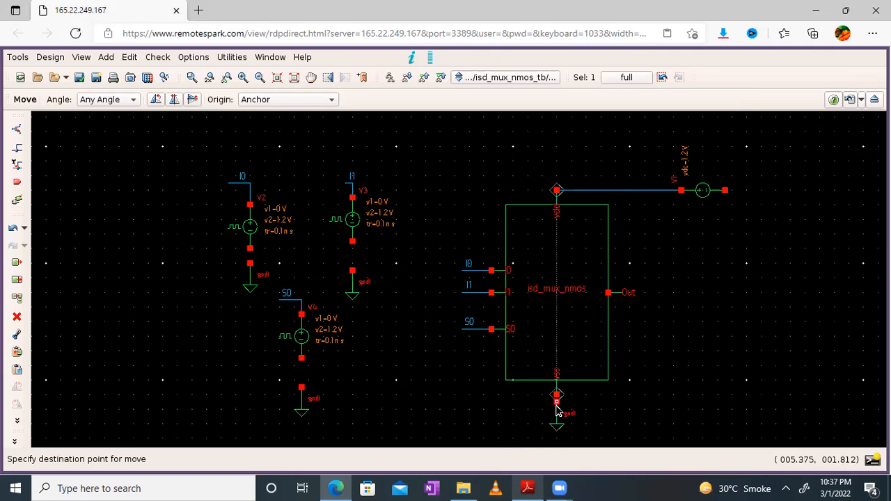
pyautogui.click(557, 415)
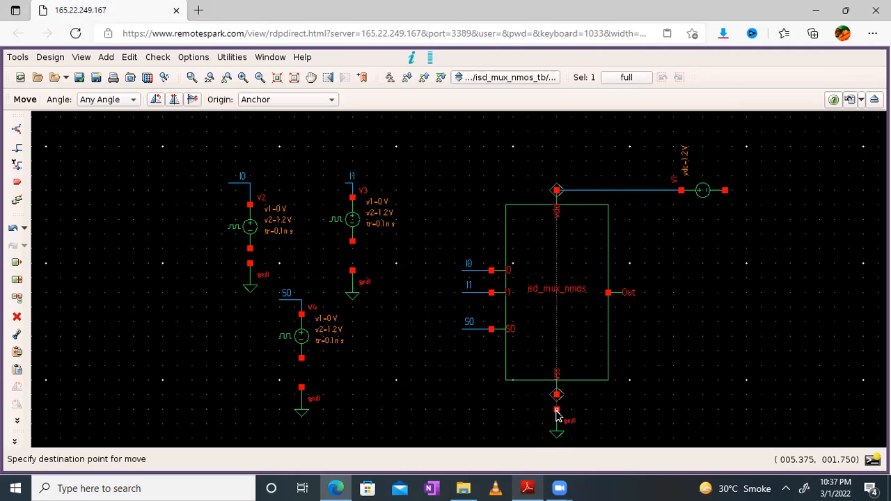
pyautogui.press('Escape')
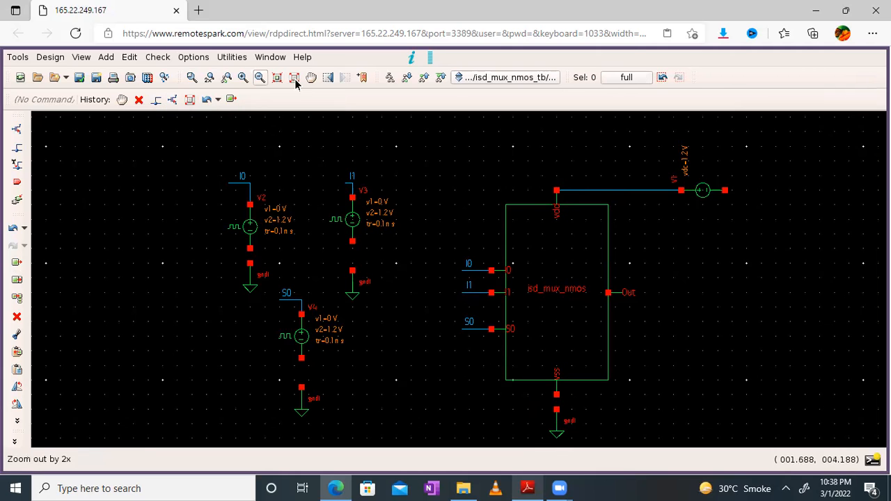
# Rotate DC source V1 upright with its positive terminal on top and move that terminal onto the end of the vdd wire
pyautogui.click(294, 78)
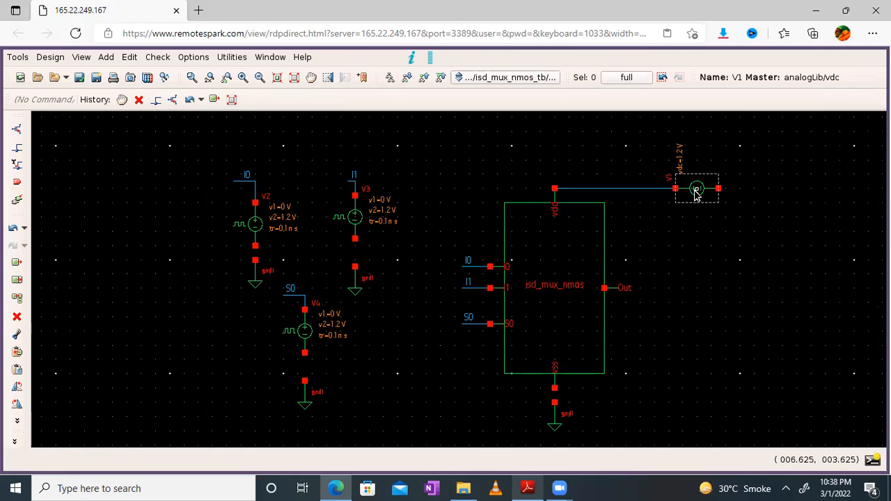
pyautogui.press('r')
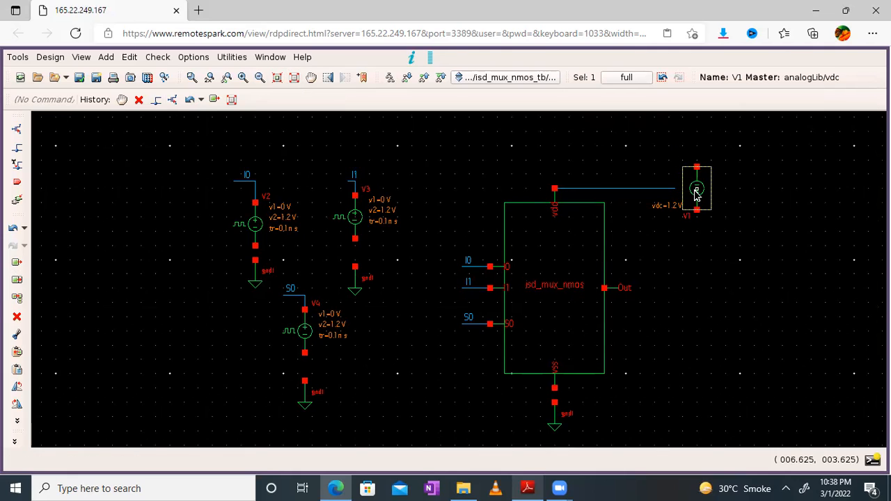
pyautogui.press('r')
pyautogui.press('r')
pyautogui.moveTo(697, 193); pyautogui.dragTo(673, 213)
pyautogui.click(294, 80)
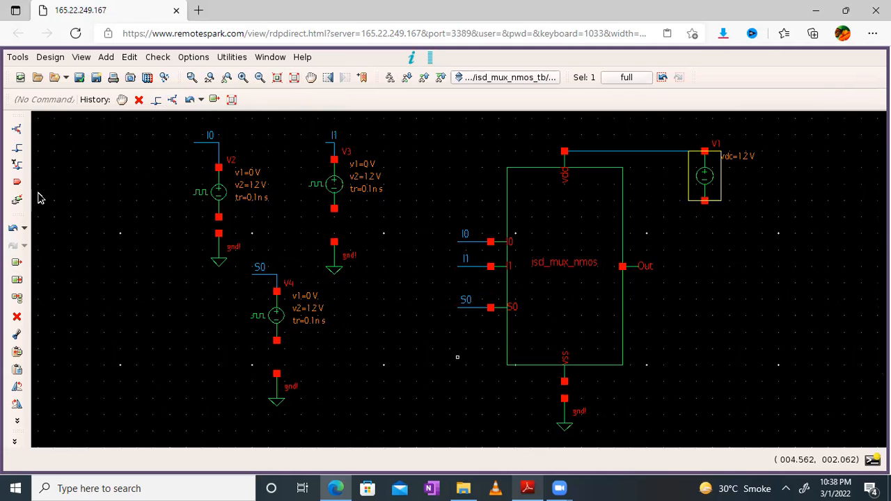
# Place an analogLib gnd symbol directly beneath the negative terminal of DC source V1
pyautogui.click(17, 130)
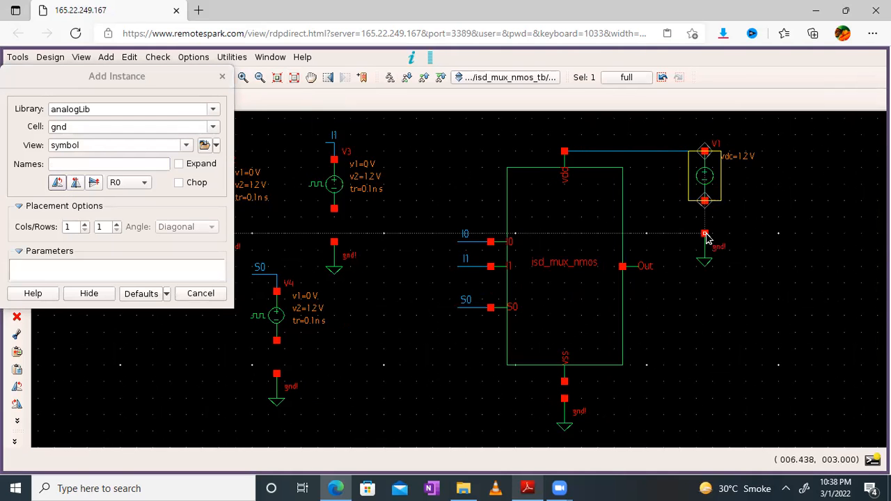
pyautogui.click(706, 236)
pyautogui.press('Escape')
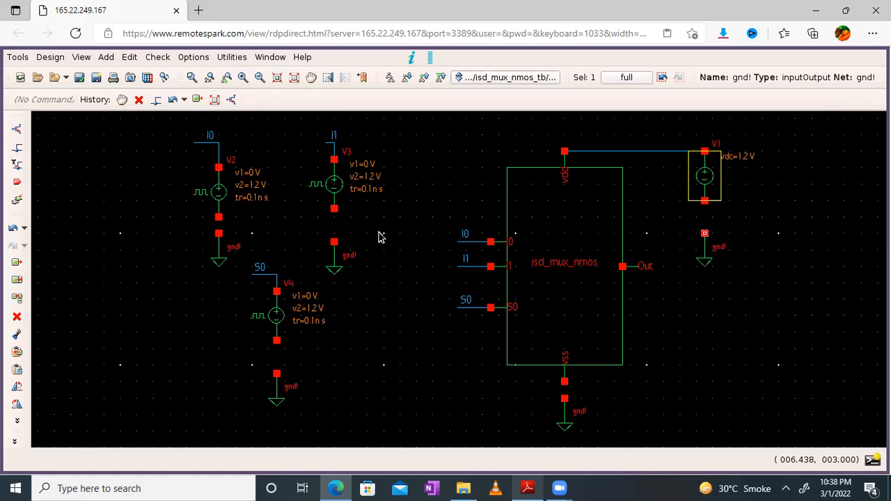
# Wire the negative terminal of pulse source V2 to the ground symbol beneath it
pyautogui.click(16, 149)
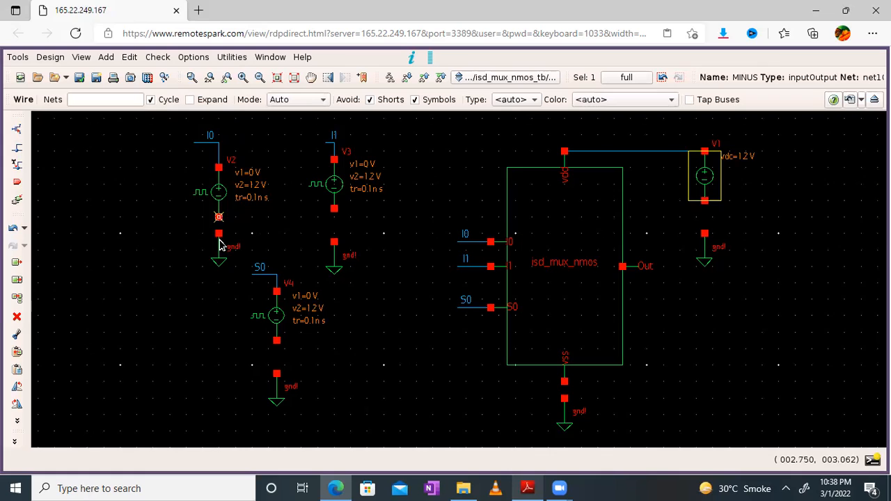
pyautogui.click(219, 237)
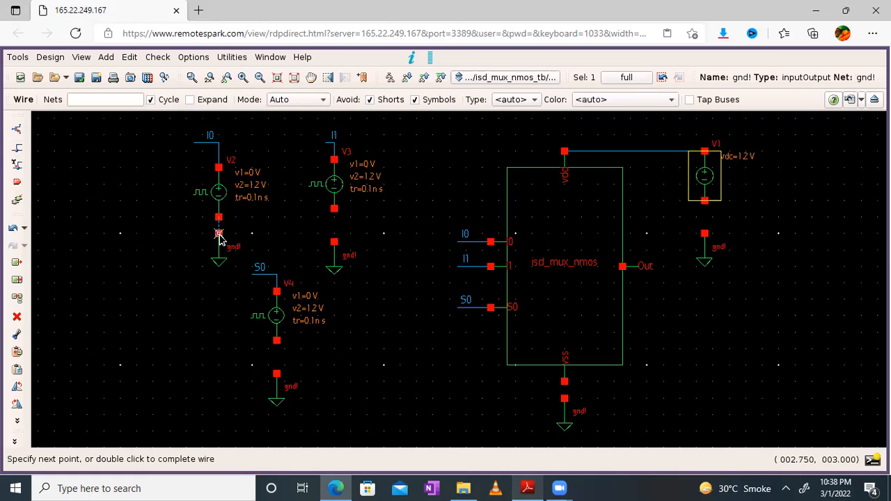
pyautogui.press('Escape')
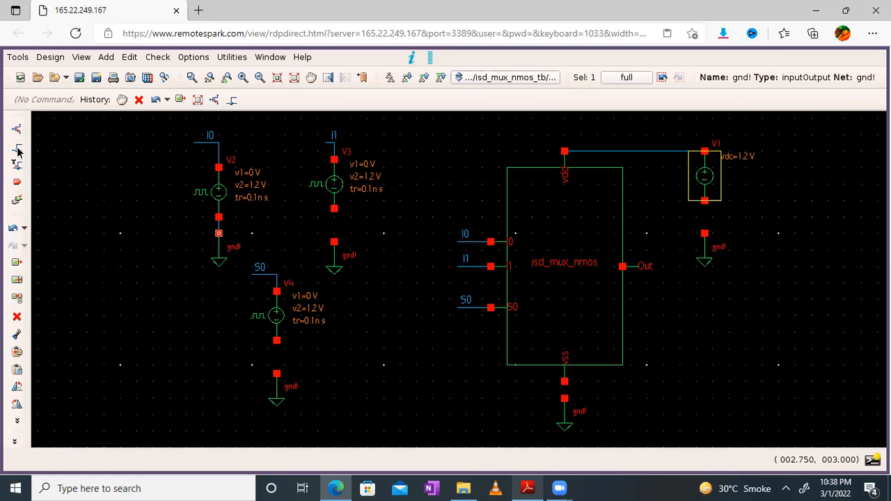
# Wire the negative terminals of pulse sources V3 and V4 to the ground symbols beneath them
pyautogui.press('w')
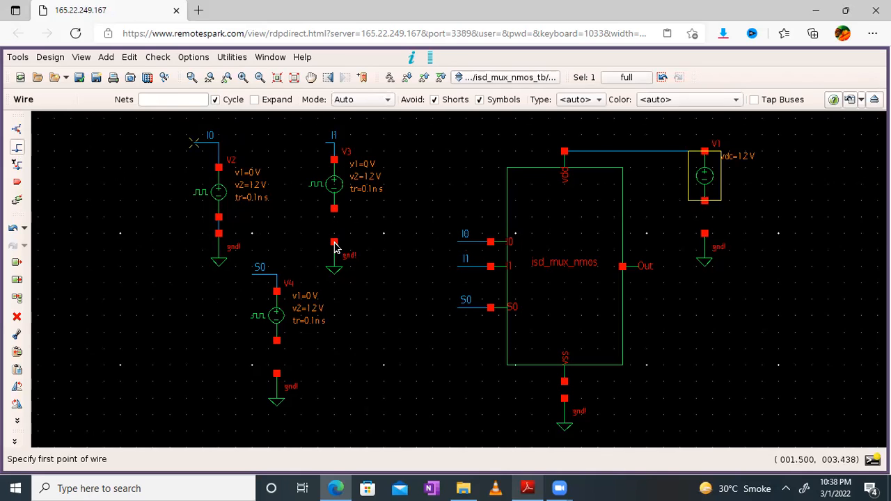
pyautogui.click(334, 243)
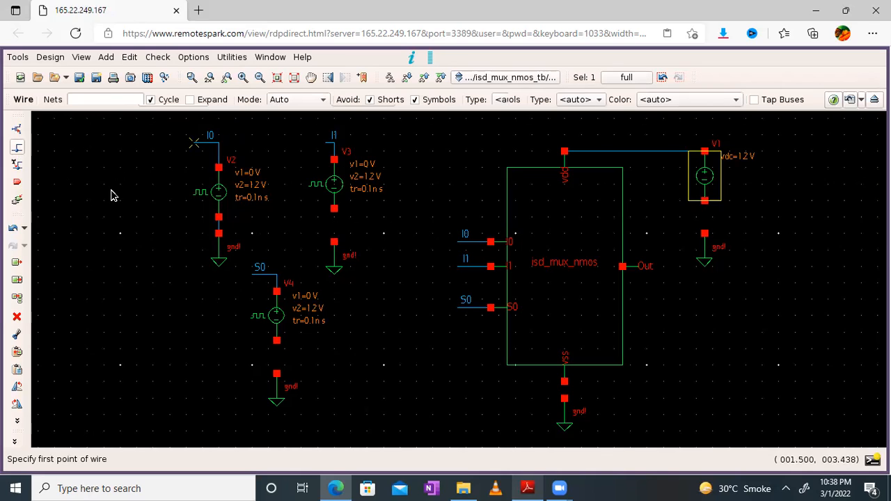
pyautogui.click(17, 148)
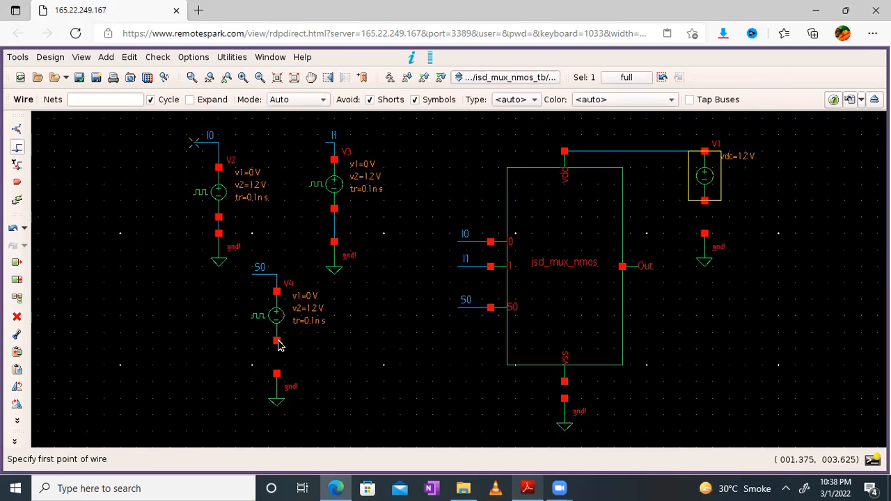
pyautogui.click(276, 374)
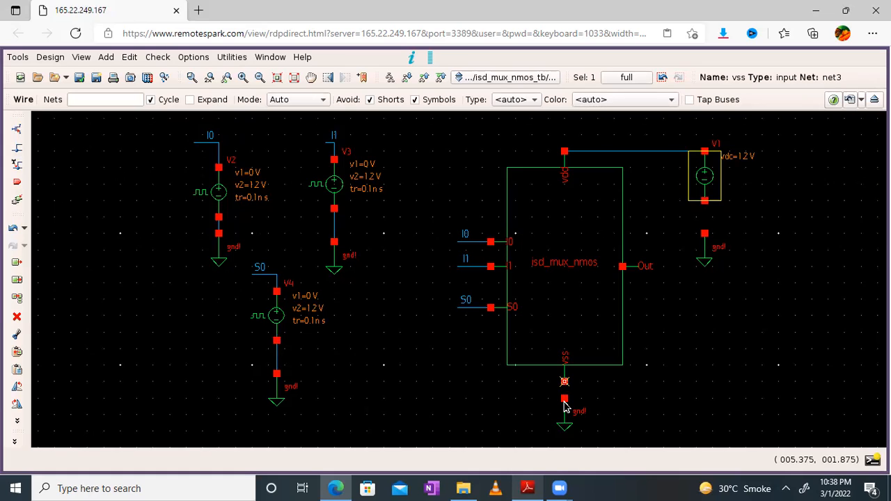
# Wire the mux's vss pin and the negative terminal of DC source V1 to the ground symbols beneath them
pyautogui.click(17, 148)
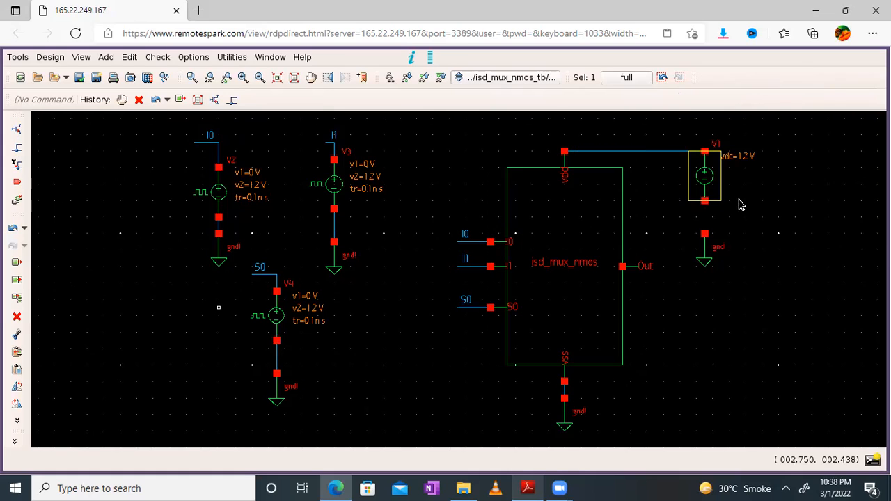
pyautogui.click(705, 202)
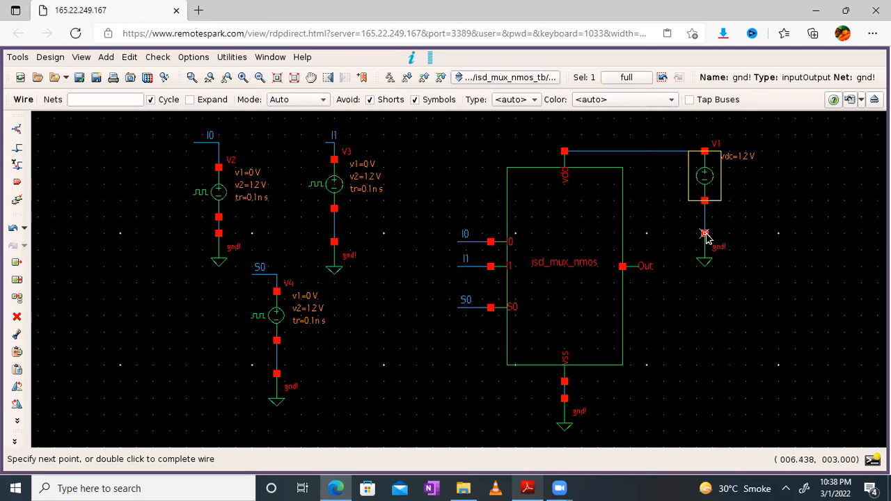
pyautogui.click(705, 234)
pyautogui.press('Escape')
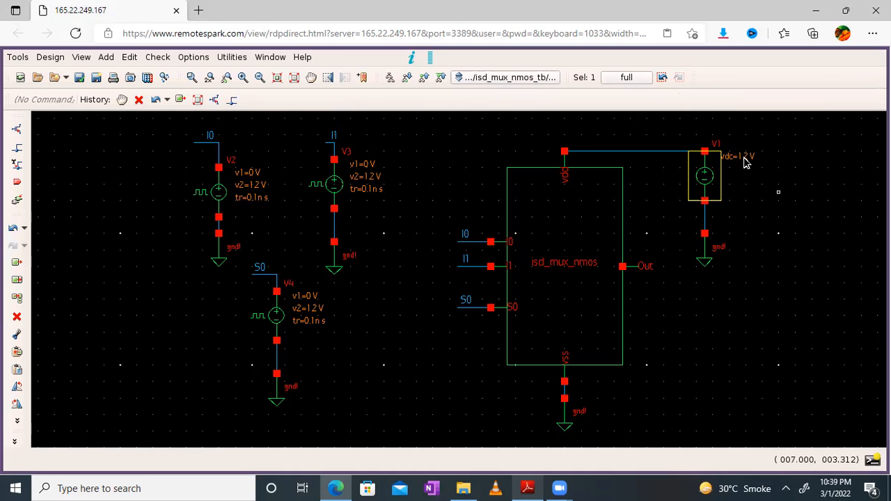
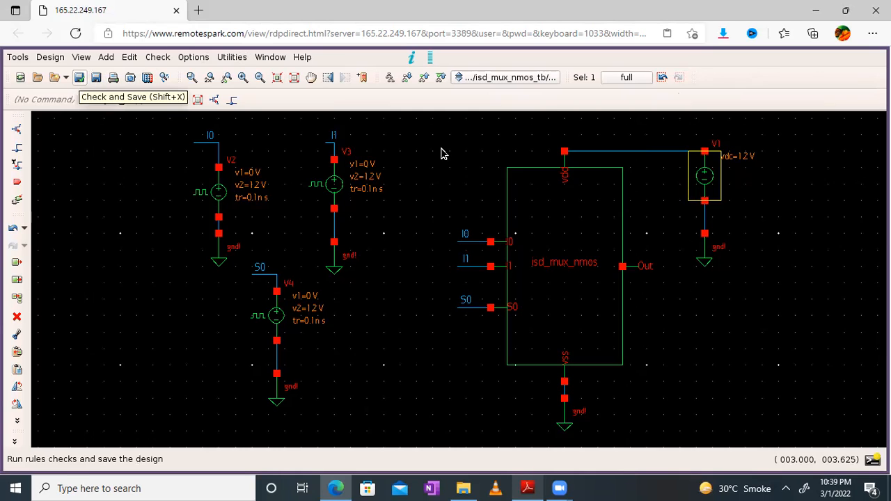
# Check and save the testbench schematic, then read the check messages in the console
pyautogui.hotkey('shift', 'x')
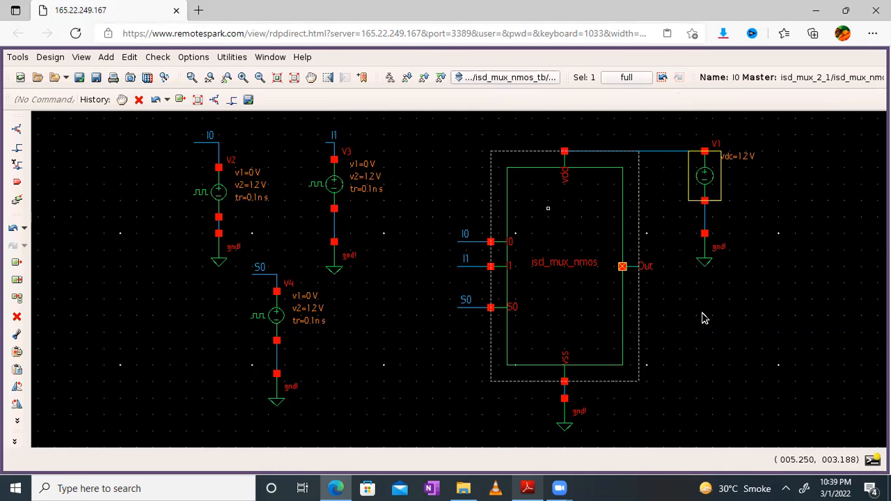
pyautogui.click(871, 460)
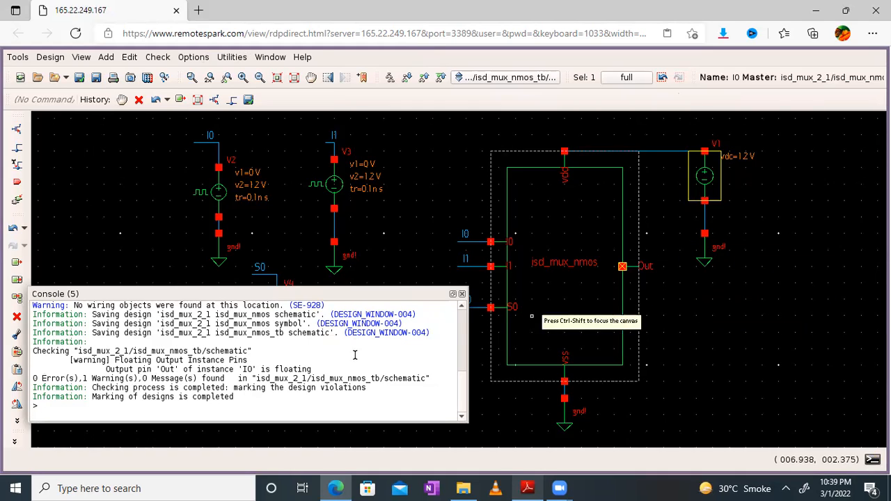
pyautogui.click(462, 294)
# Place an analogLib cap symbol of 1p F beside the mux, just below and beyond its Out label
pyautogui.click(17, 131)
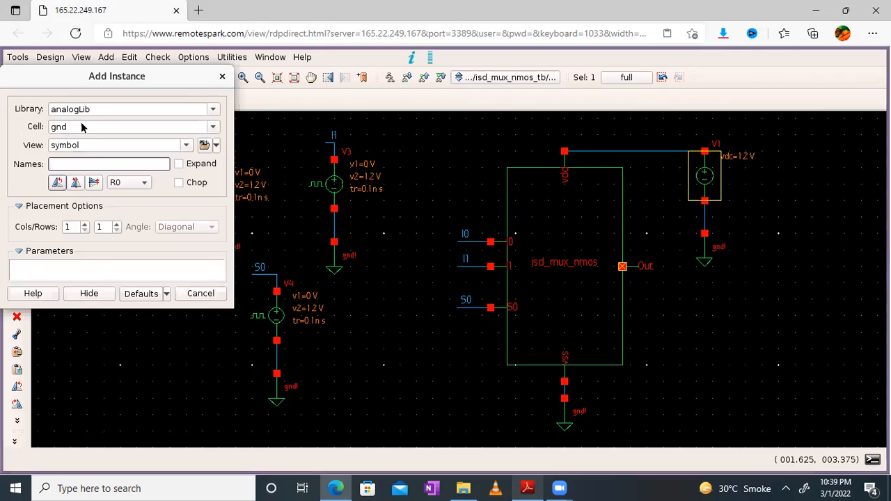
pyautogui.doubleClick(81, 124)
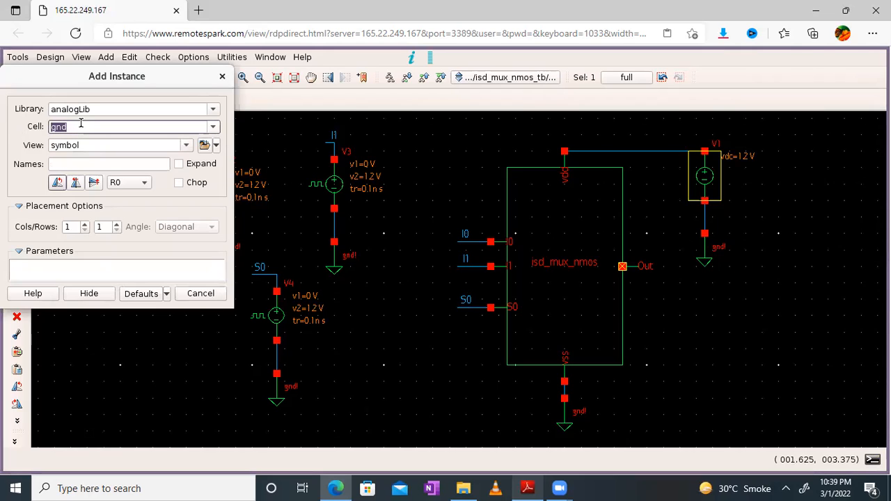
pyautogui.write('cap')
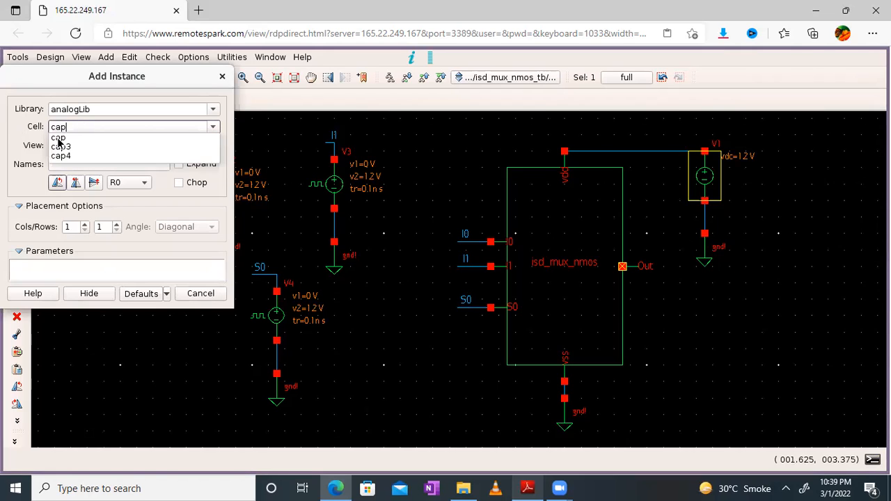
pyautogui.click(59, 138)
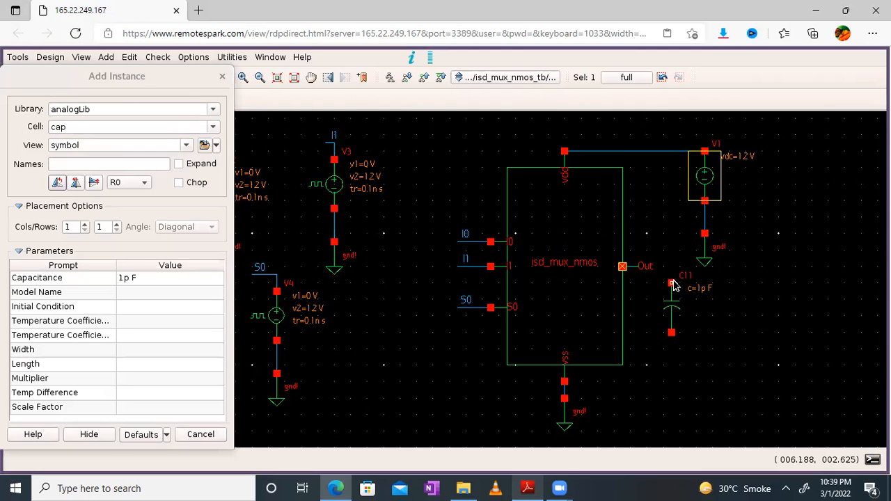
pyautogui.click(672, 286)
pyautogui.press('Escape')
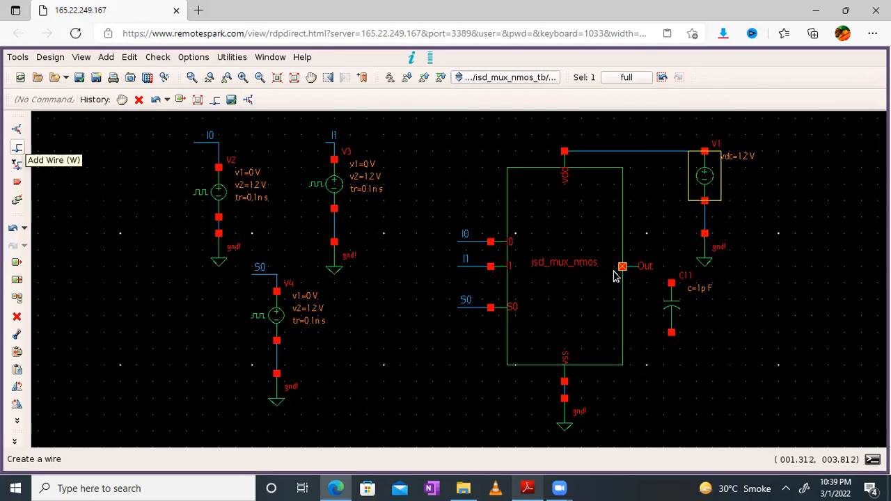
# Wire the end of the mux's Out line to the upper terminal of the capacitor
pyautogui.press('w')
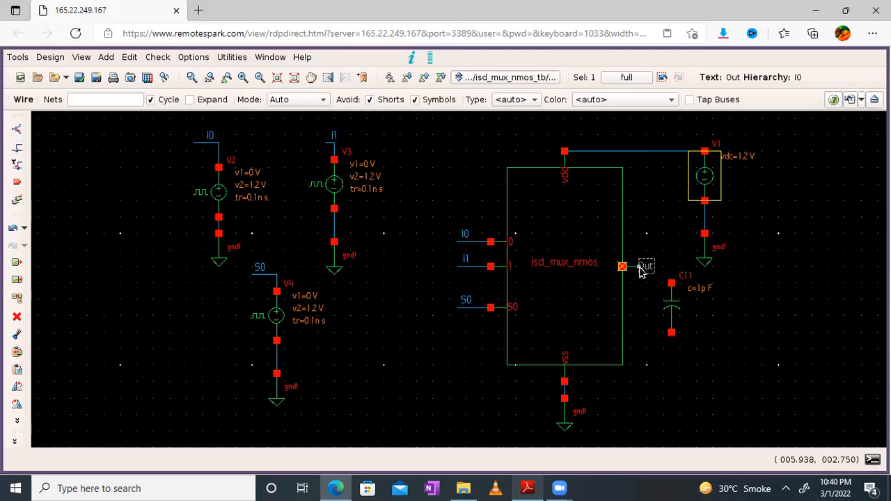
pyautogui.click(640, 271)
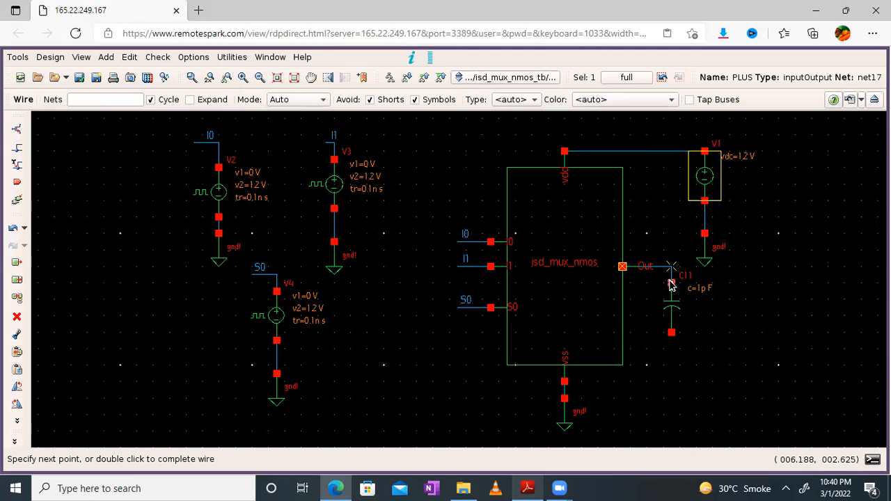
pyautogui.doubleClick(671, 284)
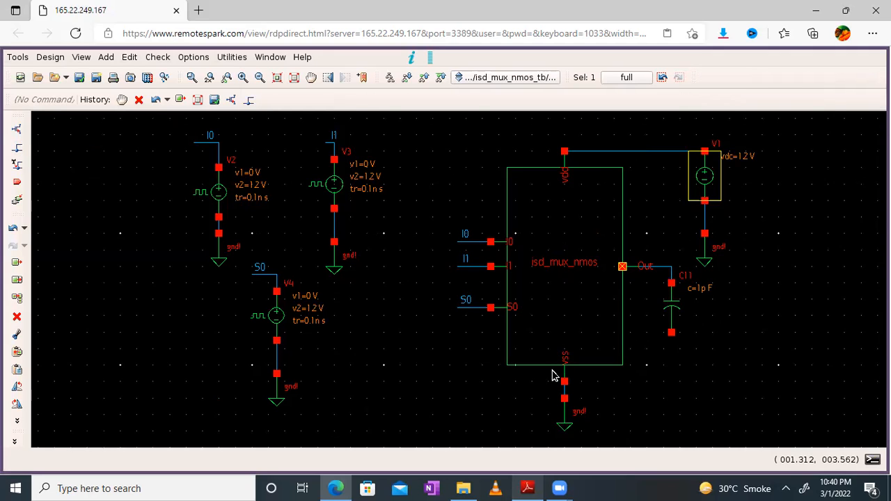
# Wire the capacitor's lower terminal to the wire between the vss pin and its ground symbol, and check and save the schematic
pyautogui.press('w')
pyautogui.click(564, 397)
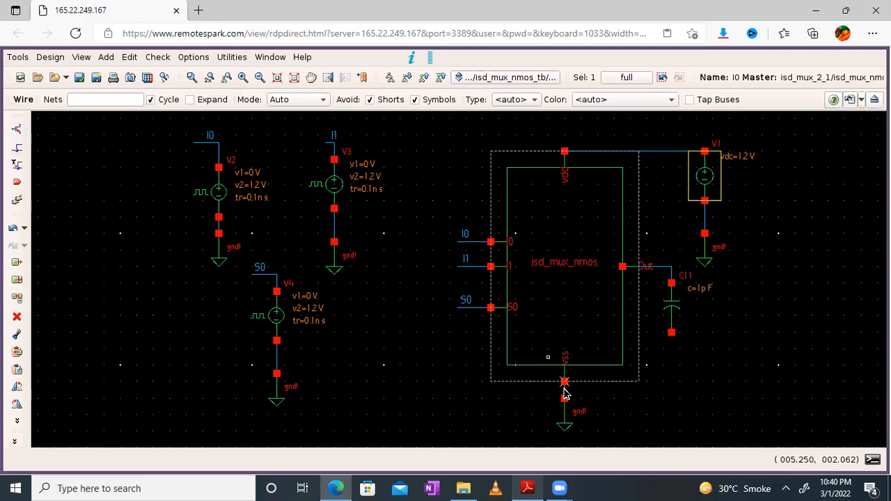
pyautogui.click(671, 334)
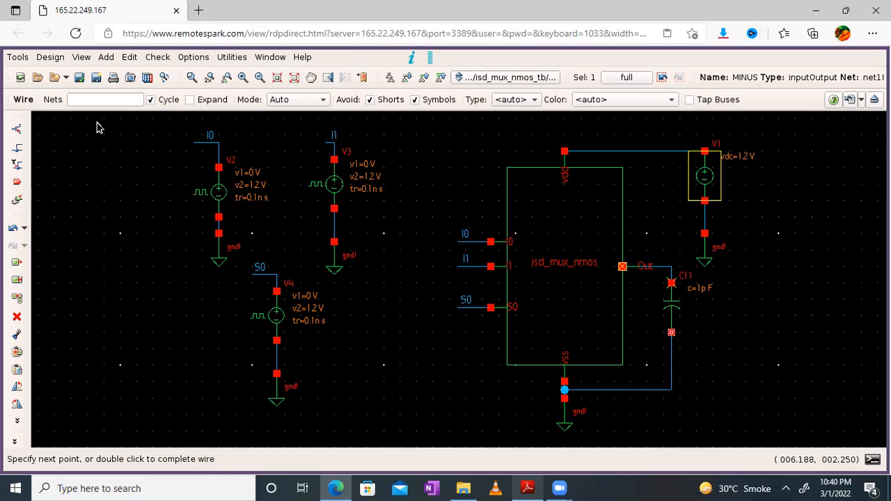
pyautogui.press('Escape')
pyautogui.click(97, 78)
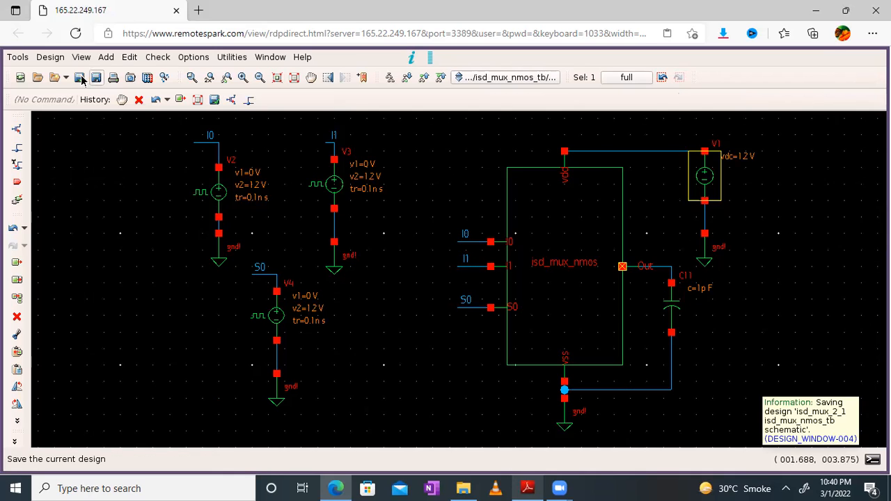
pyautogui.click(81, 78)
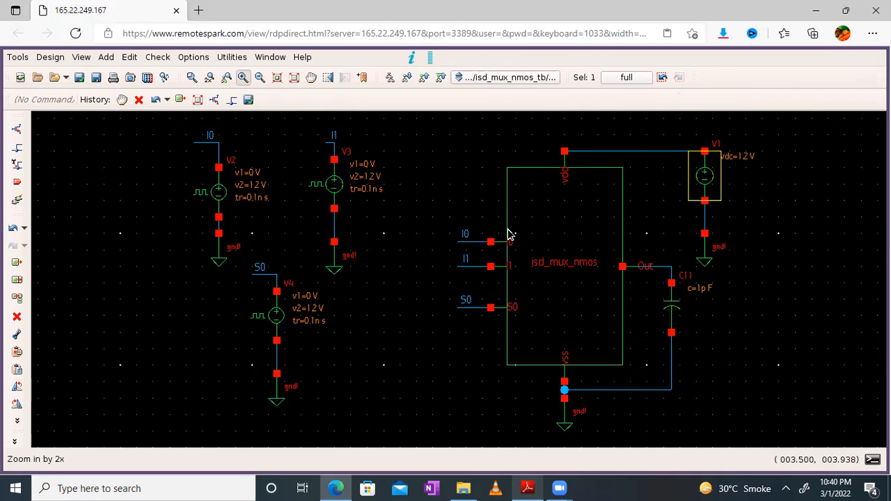
# Name the wire between the mux output and the capacitor Out
pyautogui.hotkey('ctrl', 'z')
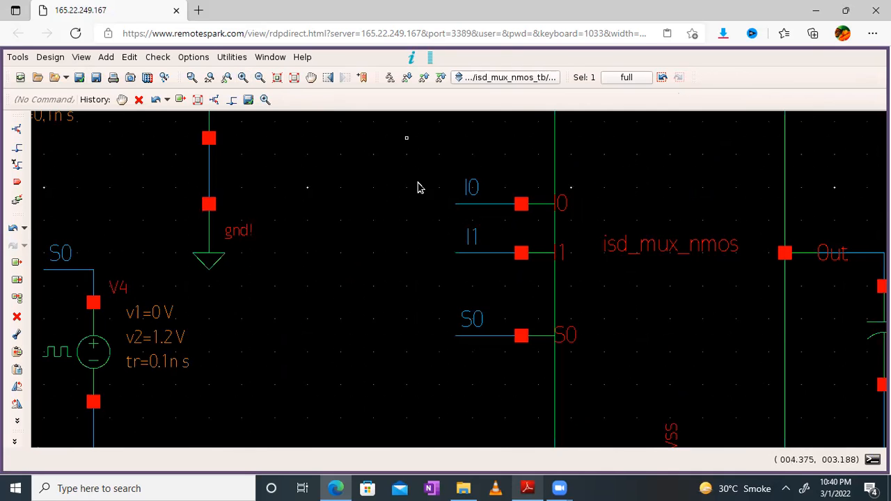
pyautogui.click(312, 78)
pyautogui.moveTo(432, 298); pyautogui.dragTo(179, 207)
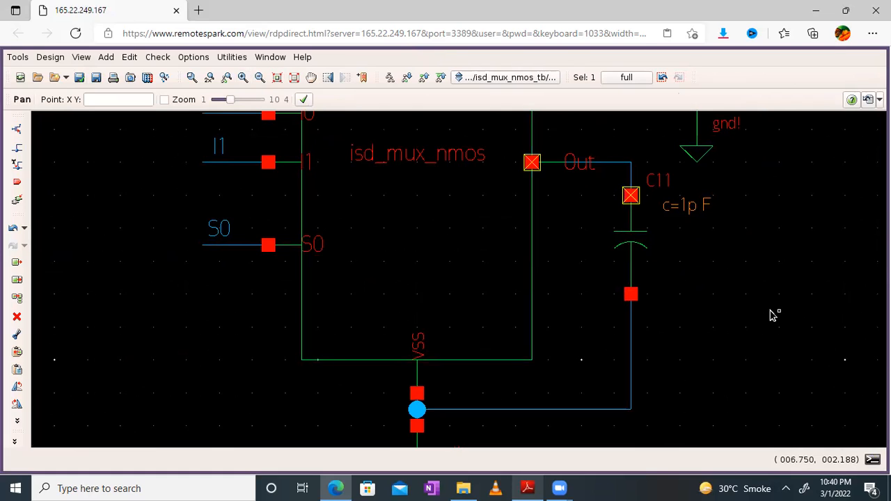
pyautogui.rightClick(607, 167)
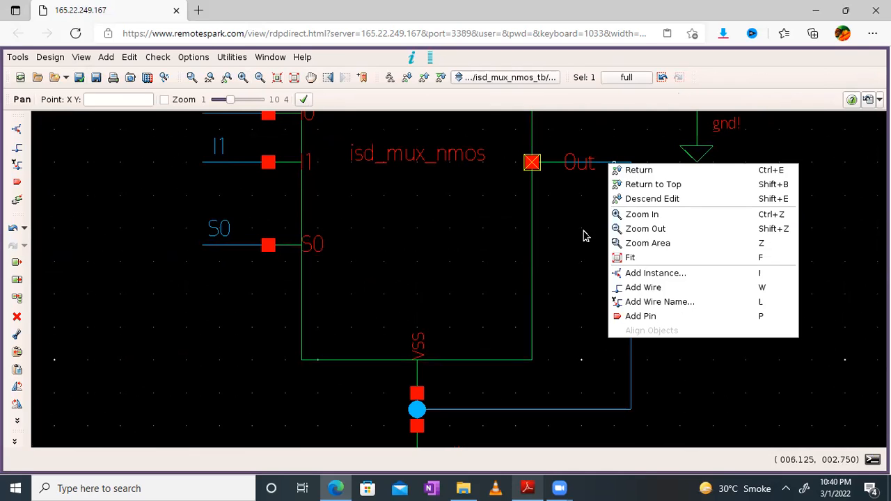
pyautogui.press('Escape')
pyautogui.press('Escape')
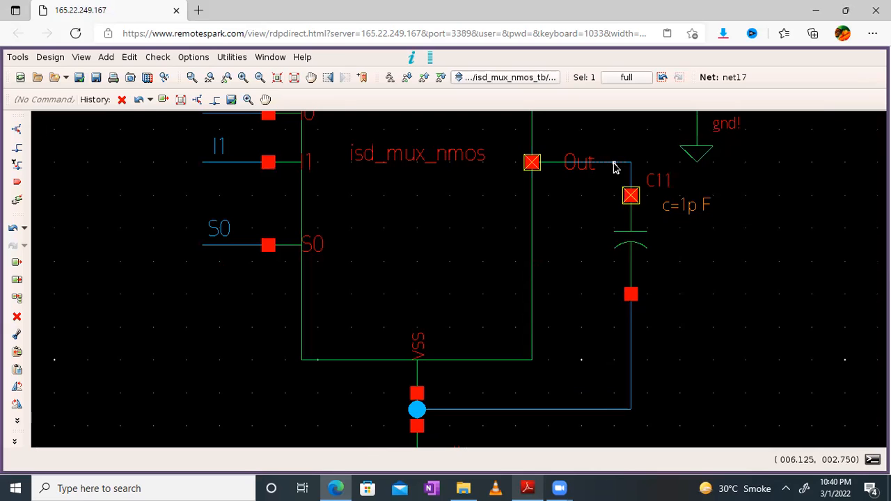
pyautogui.rightClick(615, 166)
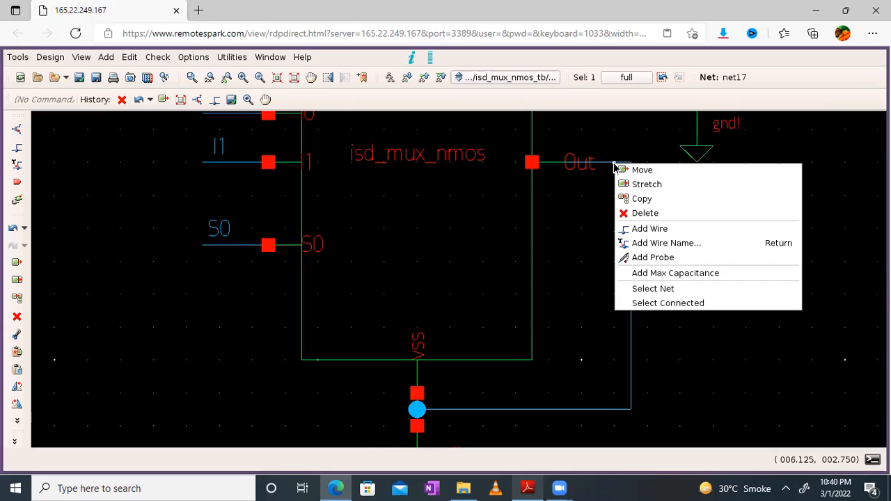
pyautogui.click(642, 243)
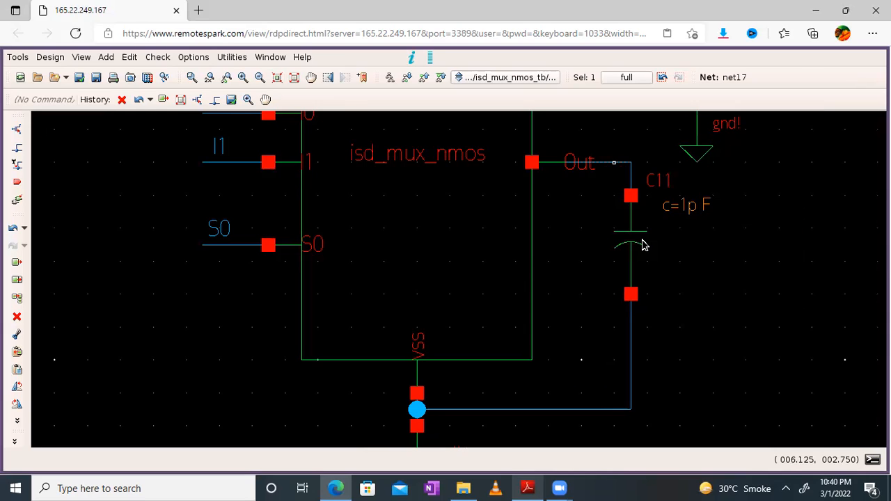
pyautogui.write('Out')
pyautogui.press('Return')
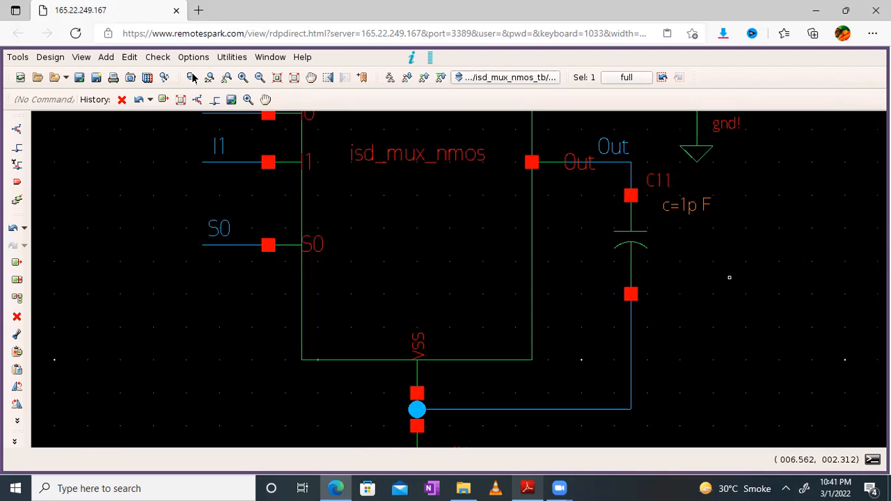
# Save and recheck the schematic with the named output wire, and review the floating-pin check results in the console
pyautogui.click(99, 79)
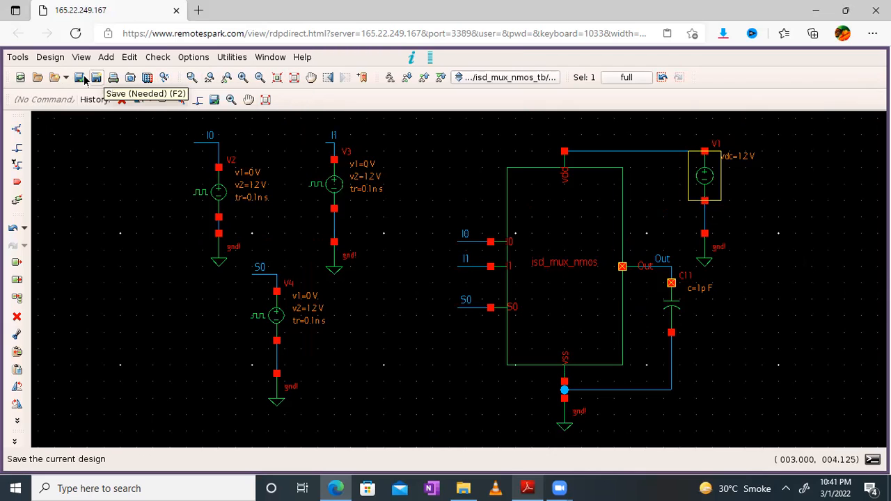
pyautogui.click(83, 78)
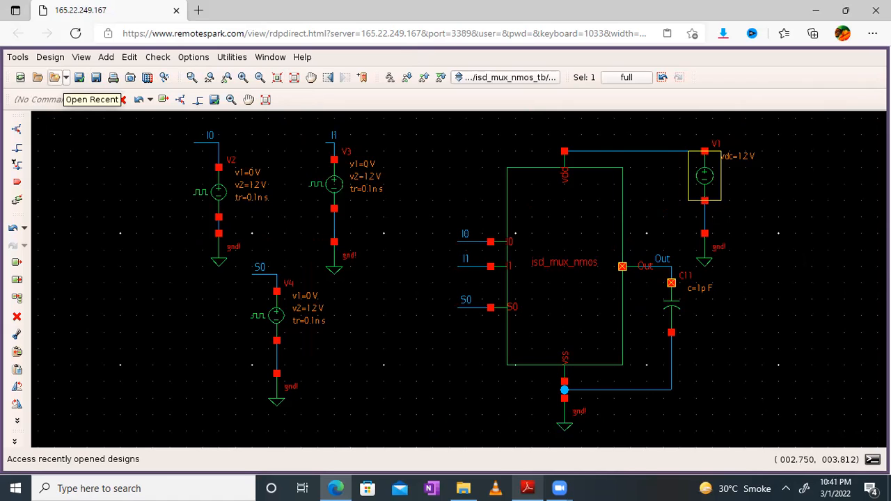
pyautogui.hotkey('shift', 'x')
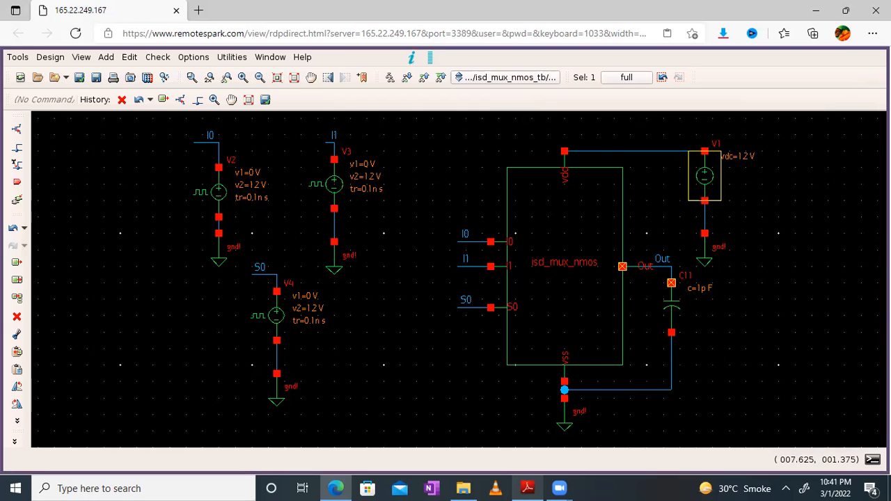
pyautogui.click(873, 460)
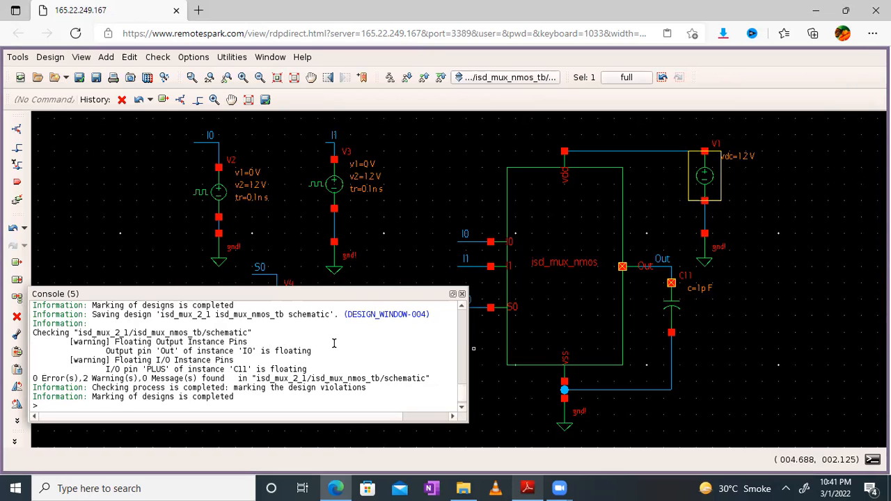
pyautogui.click(461, 293)
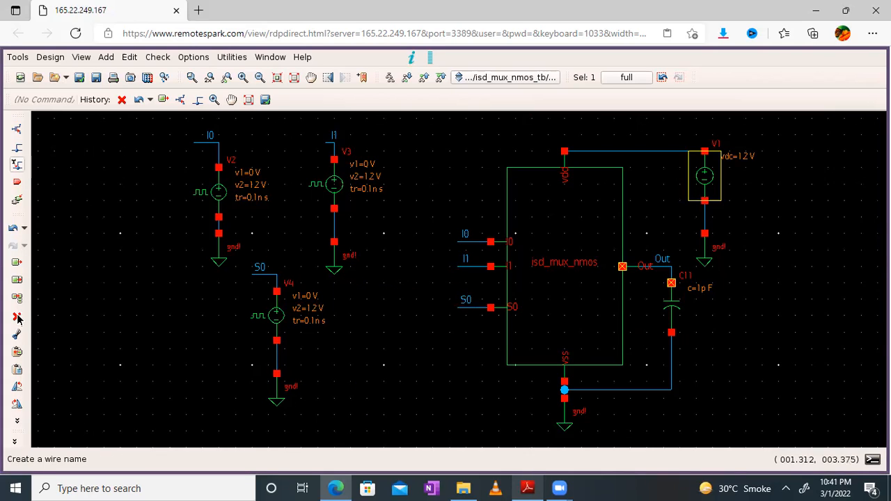
pyautogui.doubleClick(672, 306)
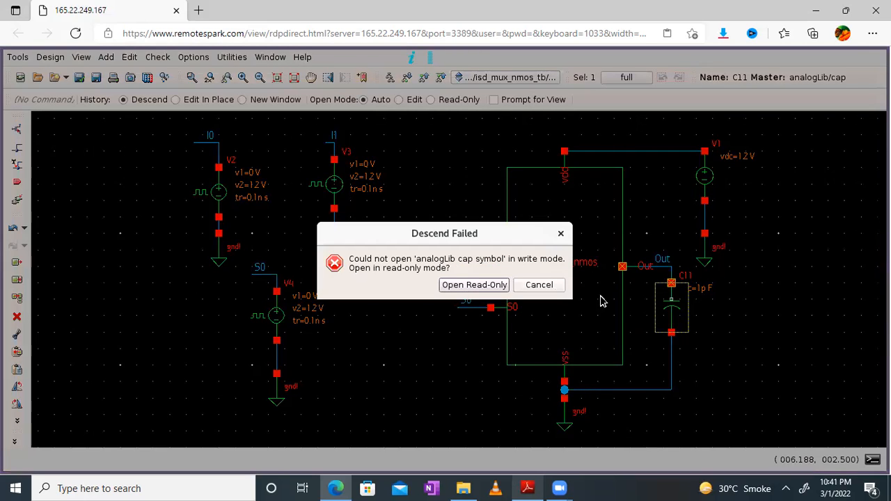
pyautogui.click(561, 235)
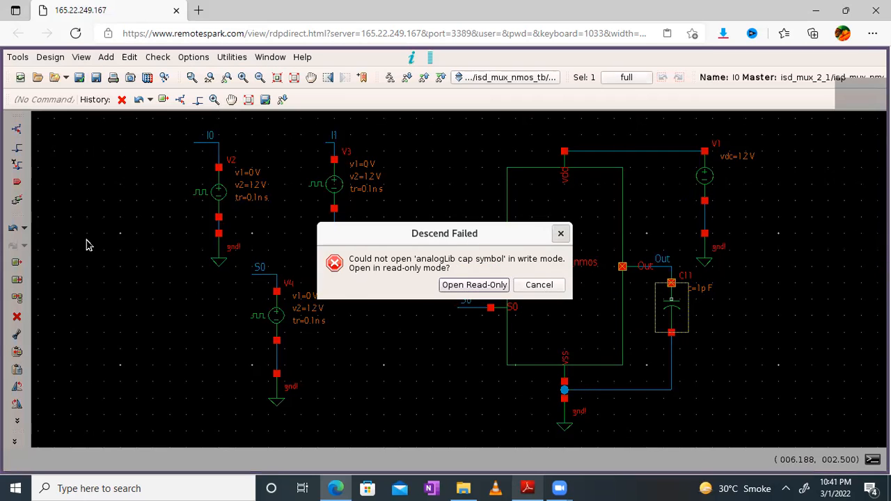
pyautogui.click(17, 317)
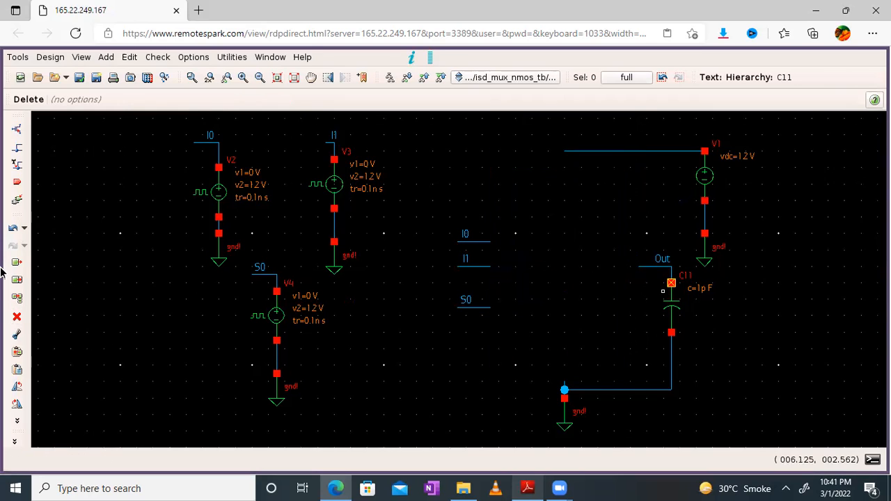
pyautogui.click(14, 229)
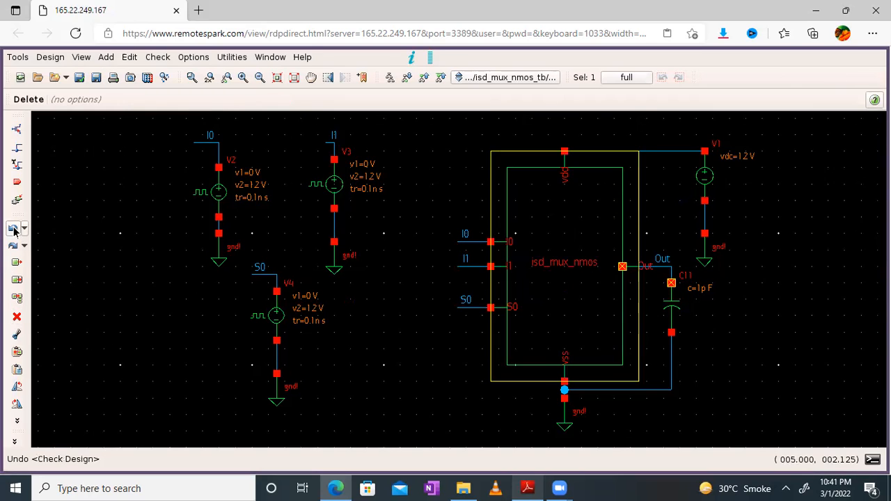
pyautogui.press('Escape')
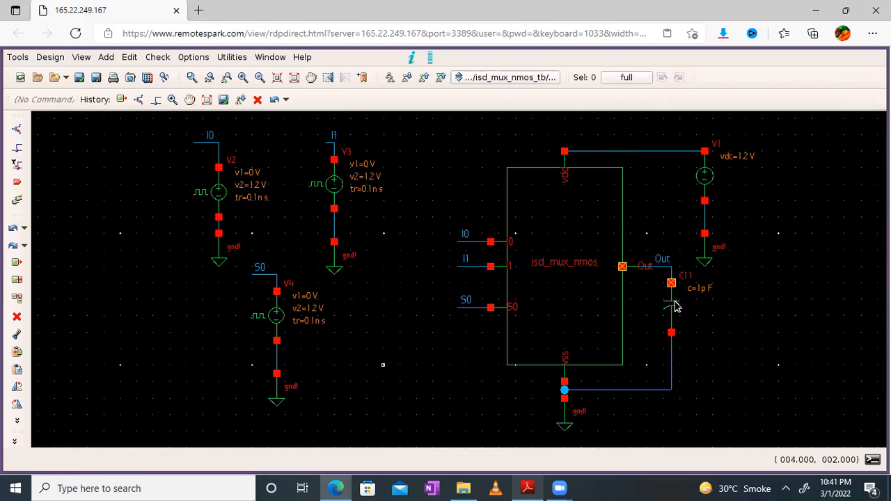
# Delete the load capacitor on the mux output and the two wire segments that tie it to the vss ground wire
pyautogui.click(677, 306)
pyautogui.rightClick(676, 307)
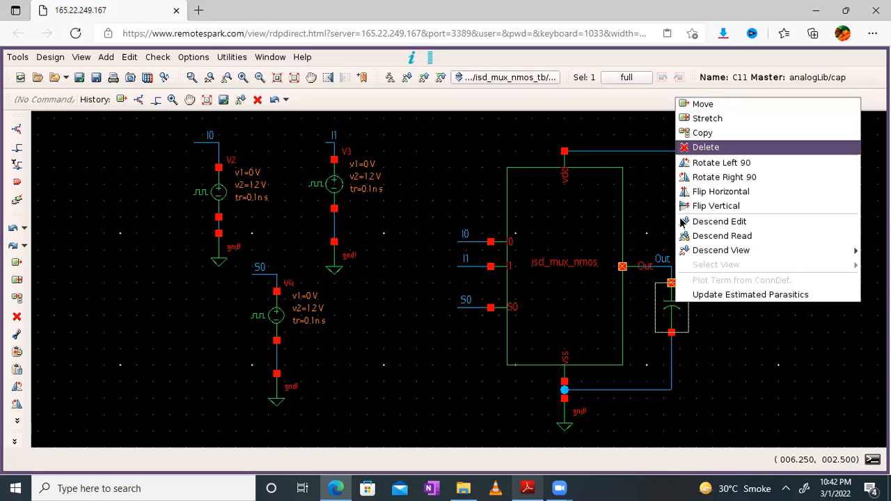
pyautogui.click(672, 359)
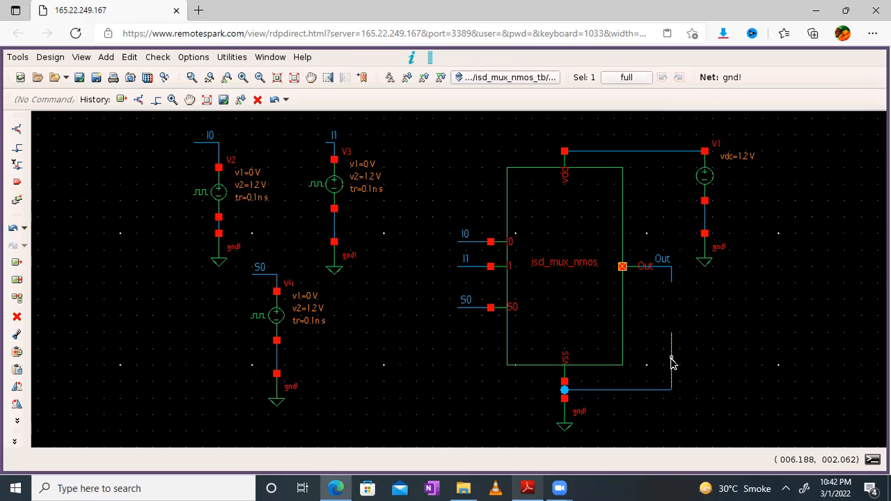
pyautogui.rightClick(671, 359)
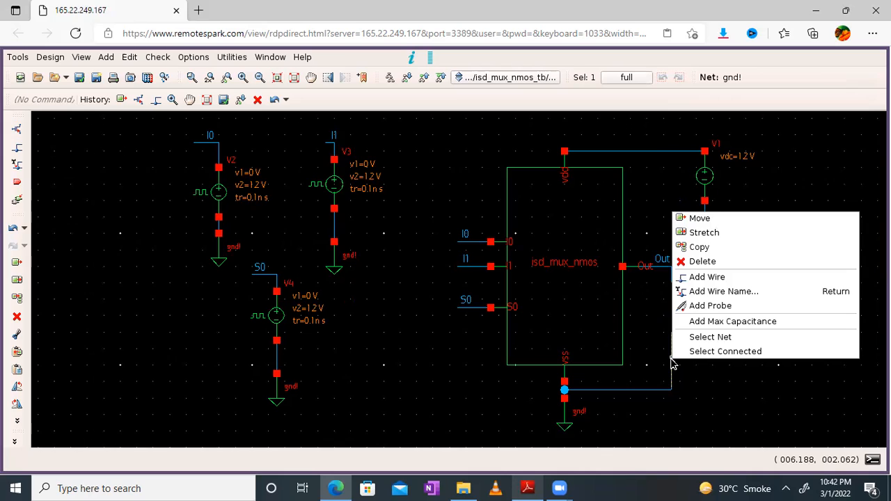
pyautogui.click(713, 264)
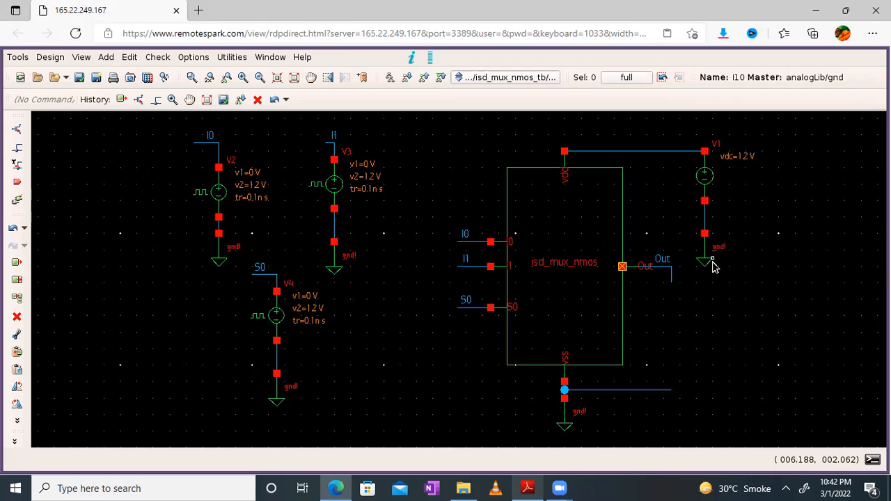
pyautogui.rightClick(621, 391)
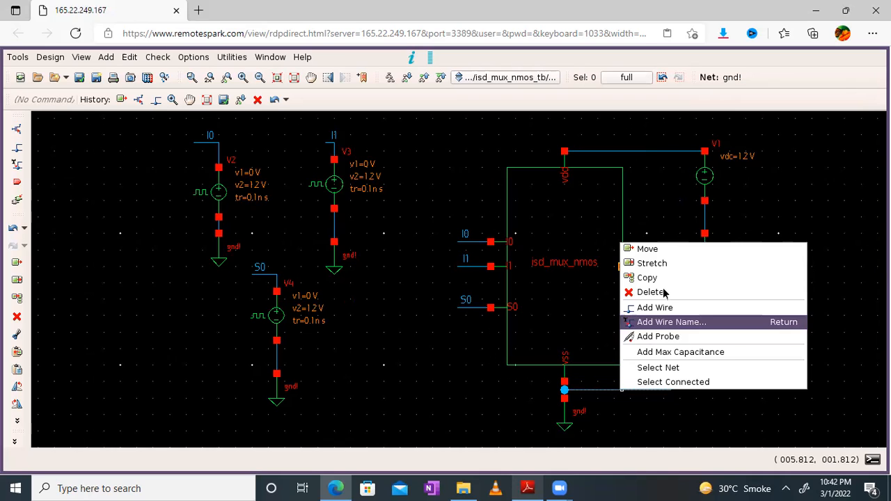
pyautogui.click(651, 292)
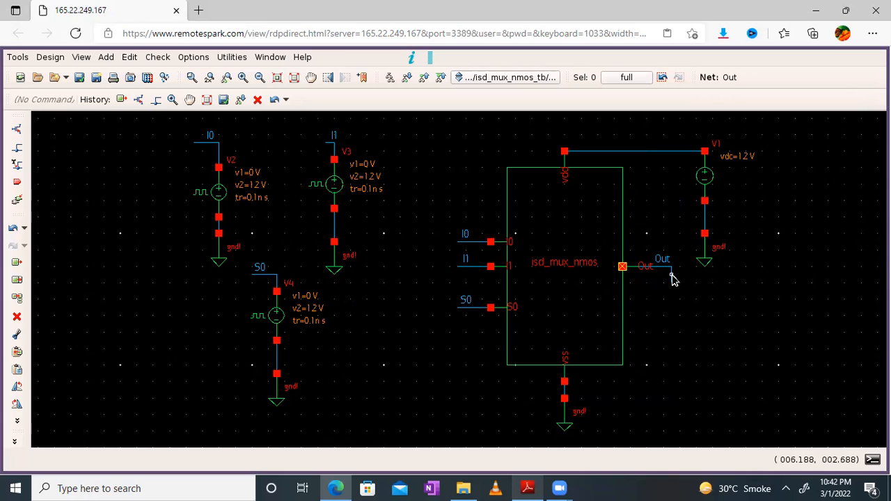
# Delete the short vertical end segment of the mux's Out wire, and check and save the schematic
pyautogui.rightClick(673, 276)
pyautogui.press('Escape')
pyautogui.rightClick(673, 276)
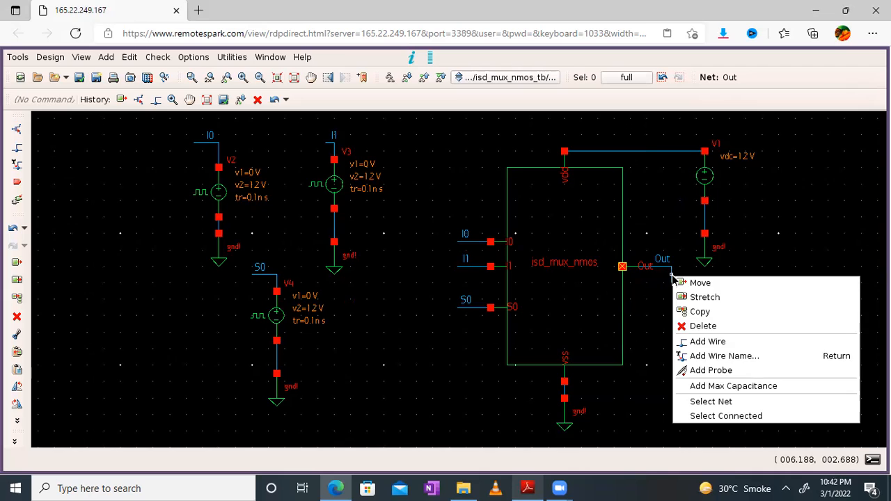
pyautogui.press('Escape')
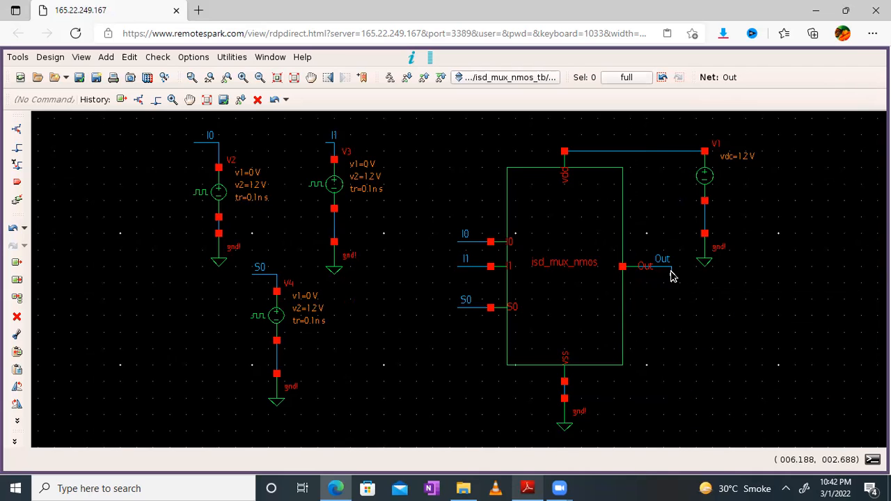
pyautogui.click(19, 317)
pyautogui.rightClick(671, 273)
pyautogui.click(703, 322)
pyautogui.press('BackSpace')
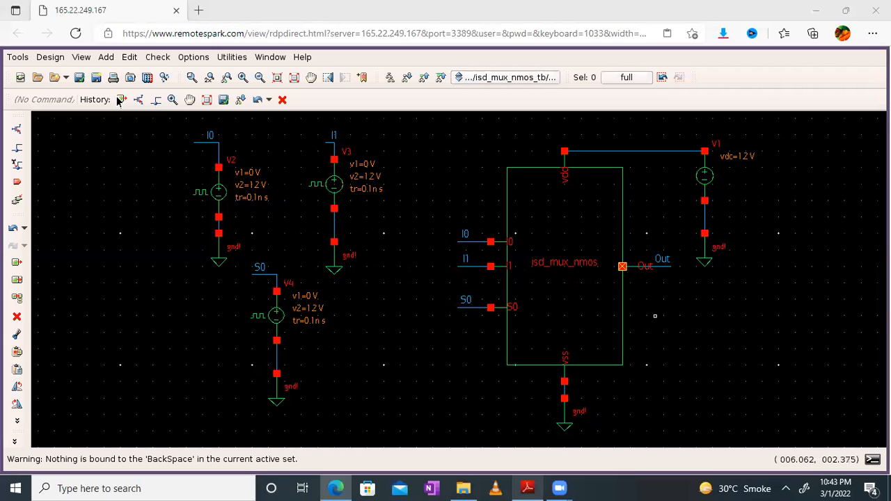
pyautogui.click(100, 80)
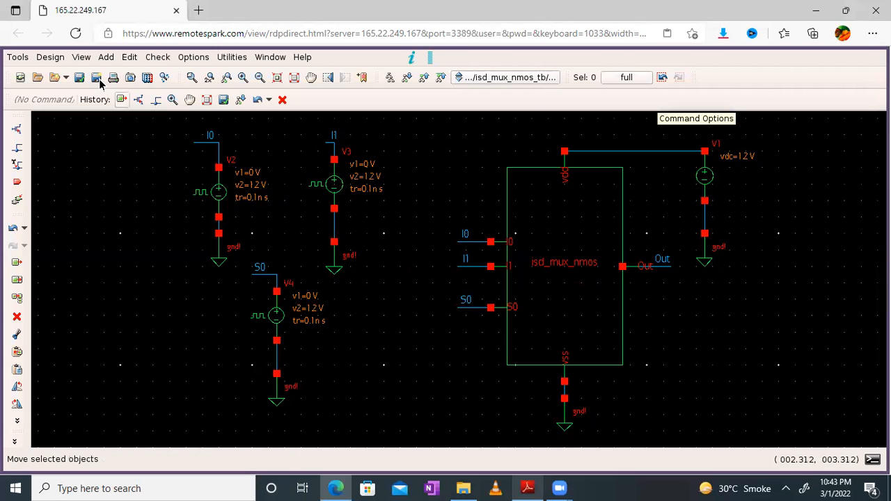
# Exit full-screen mode and launch PrimeWave for the isd_mux_nmos_tb schematic
pyautogui.click(277, 58)
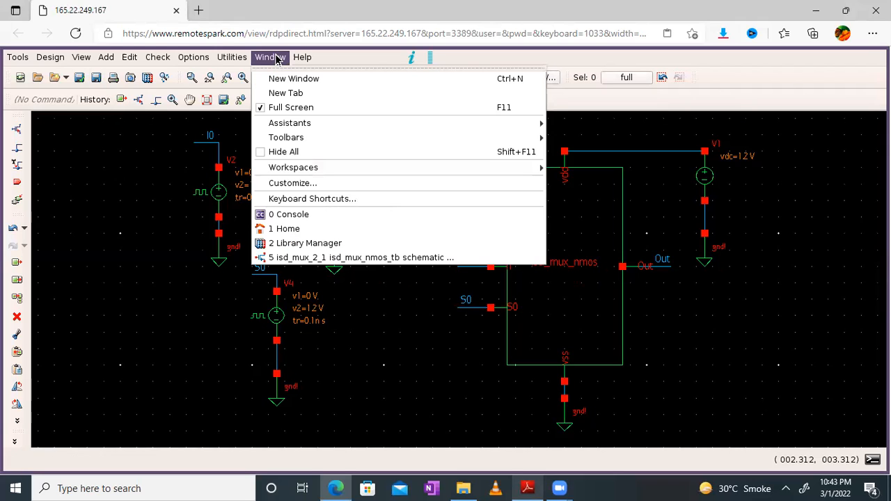
pyautogui.click(292, 109)
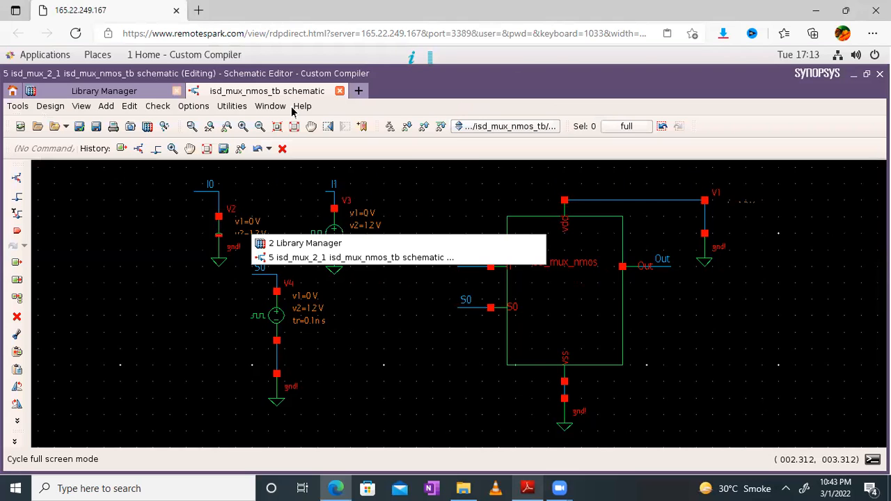
pyautogui.click(297, 108)
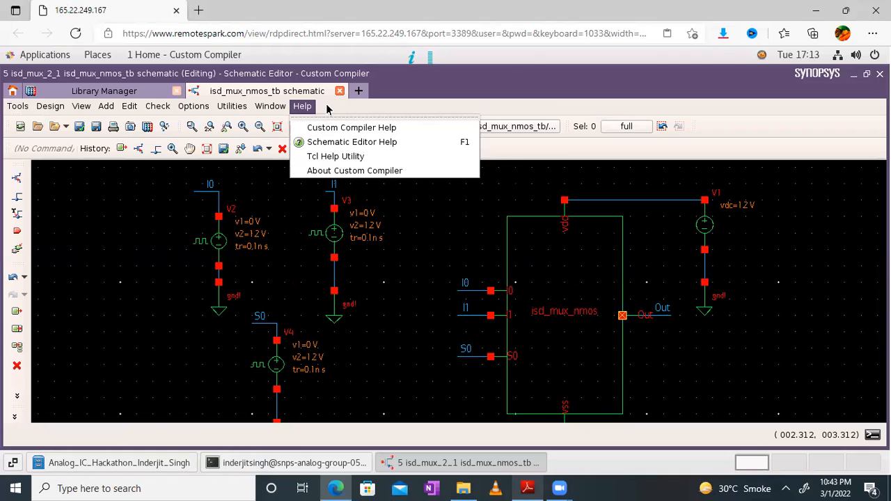
pyautogui.click(326, 127)
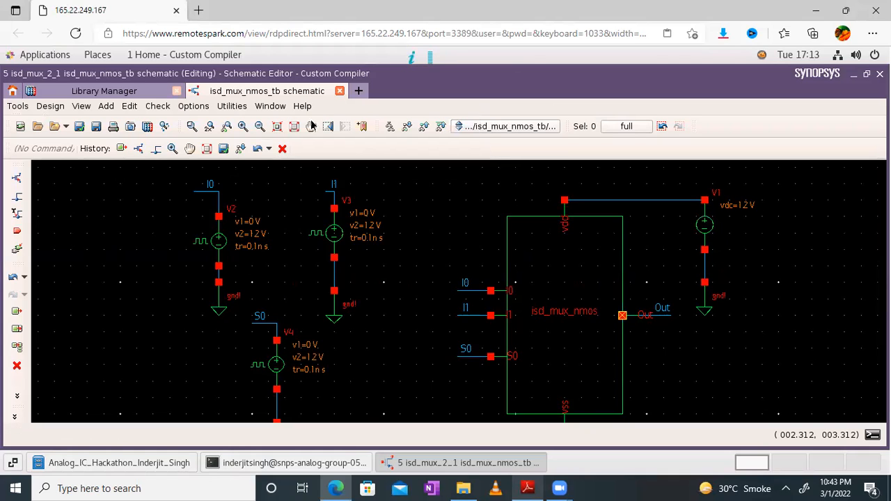
pyautogui.click(293, 127)
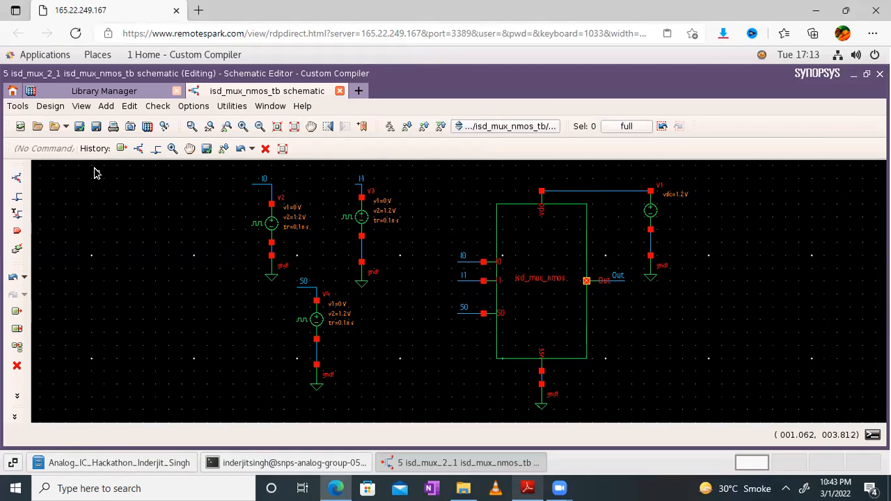
pyautogui.click(18, 107)
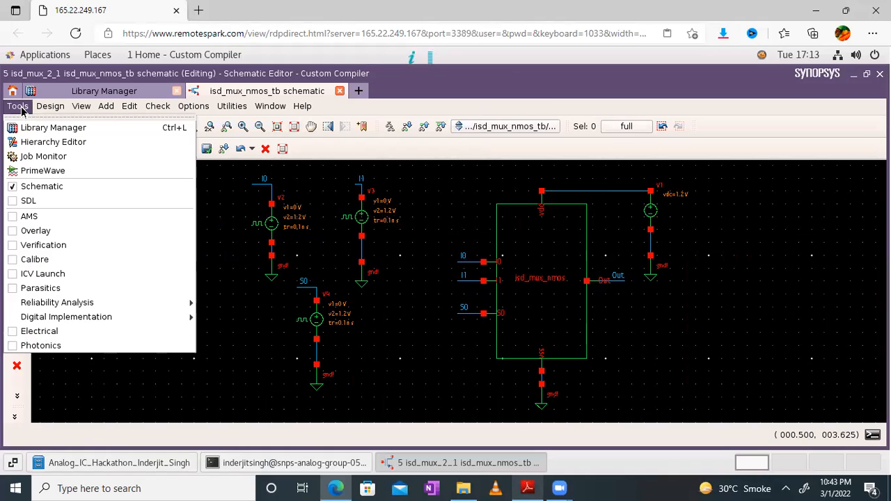
pyautogui.click(43, 172)
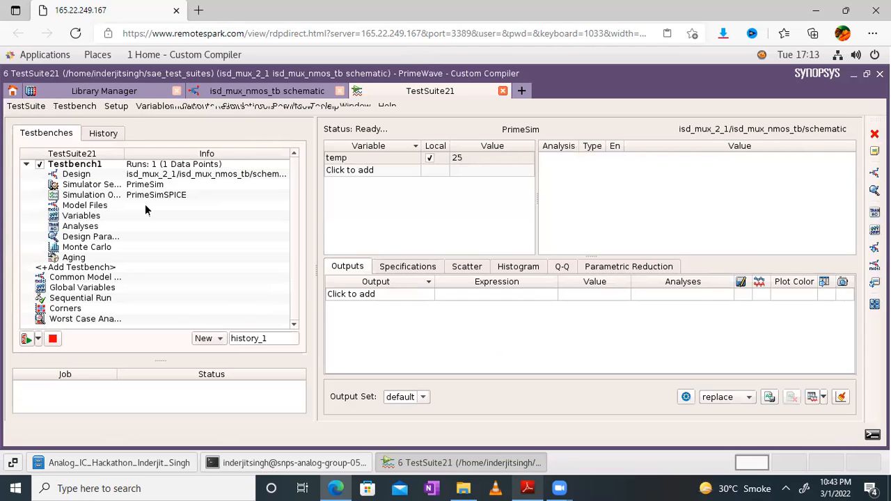
# Set the include path of Testbench1's model files to the SAED_PDK_32_28 library path, /PDK/SAED_PDK32nm/SAED_PDK_32_28
pyautogui.doubleClick(85, 205)
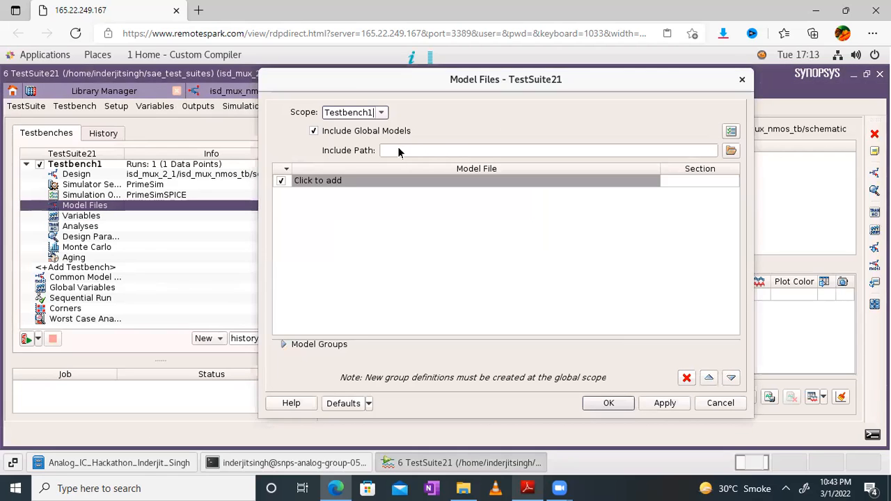
pyautogui.click(142, 94)
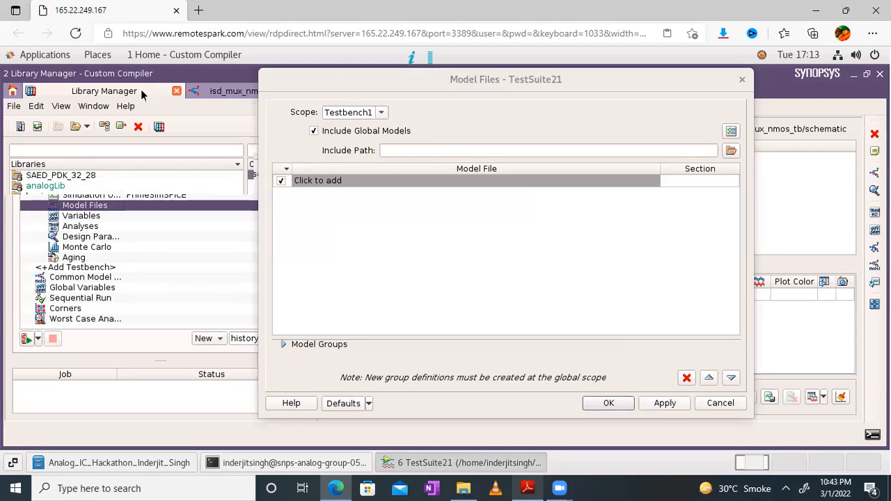
pyautogui.rightClick(74, 176)
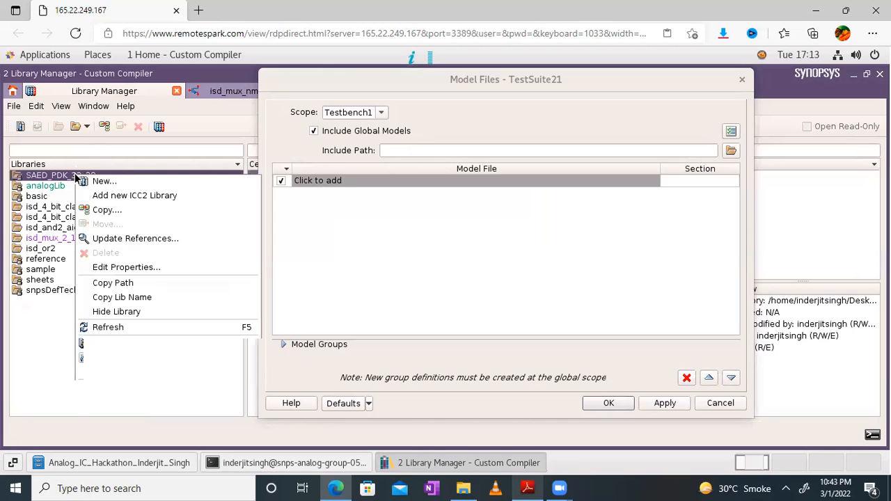
pyautogui.click(113, 284)
pyautogui.click(397, 148)
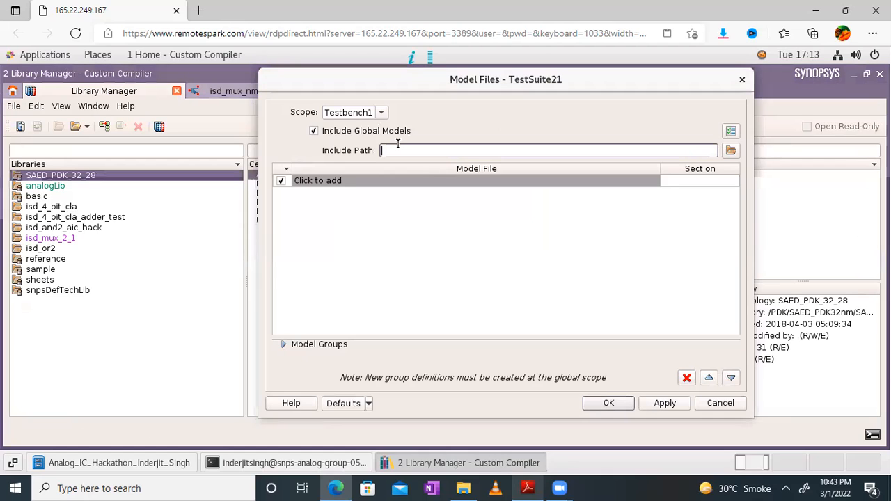
pyautogui.hotkey('ctrl', 'v')
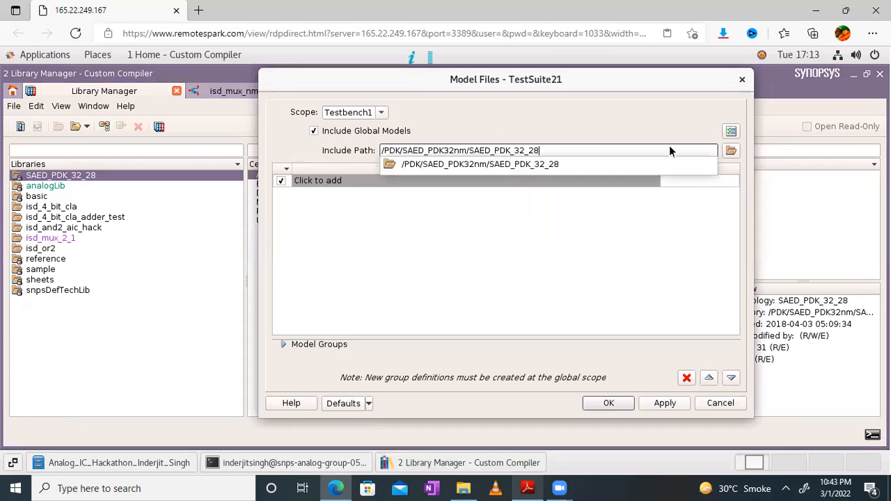
pyautogui.click(557, 164)
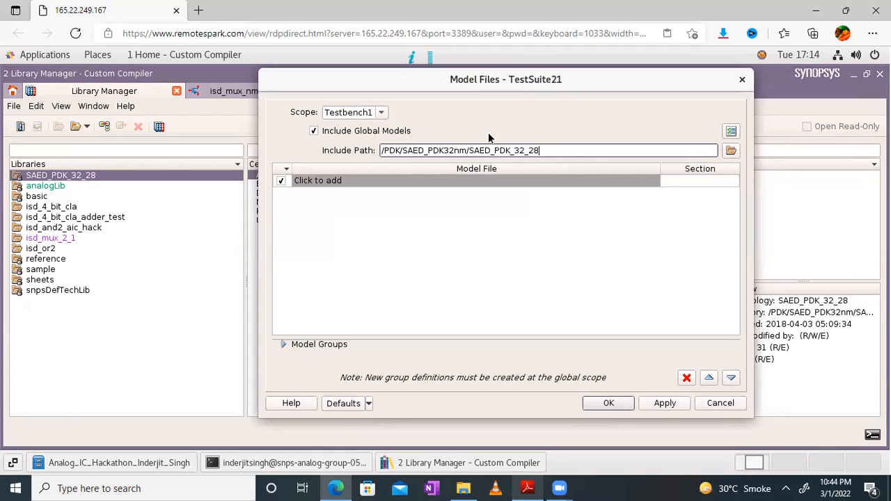
# Add the model file saed32nm.lib from the /PDK/SAED_PDK32nm/hspice folder to Testbench1's model files
pyautogui.click(604, 183)
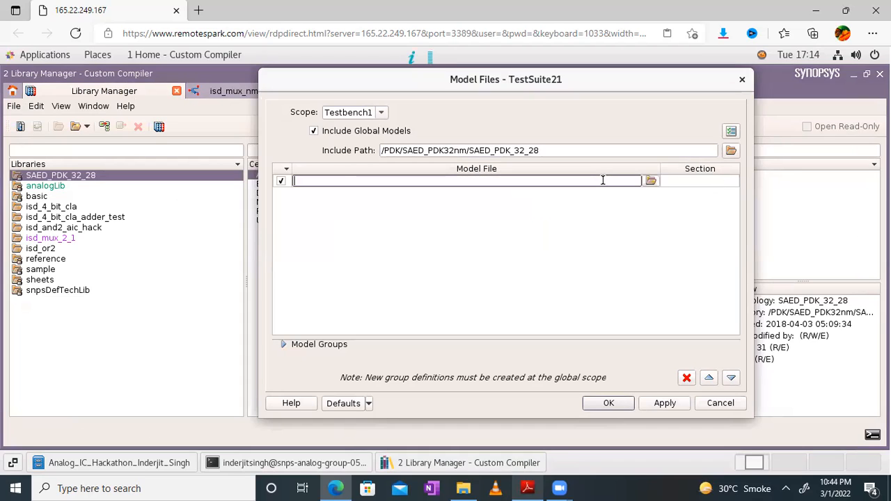
pyautogui.click(650, 180)
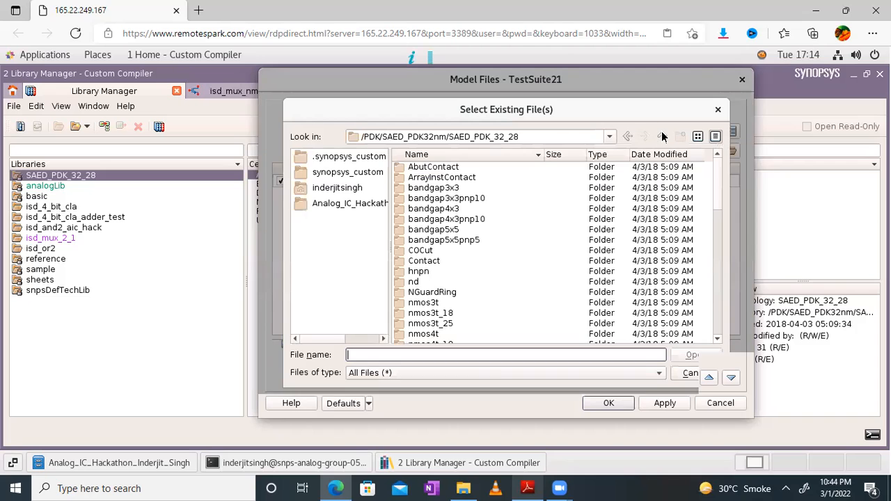
pyautogui.click(663, 137)
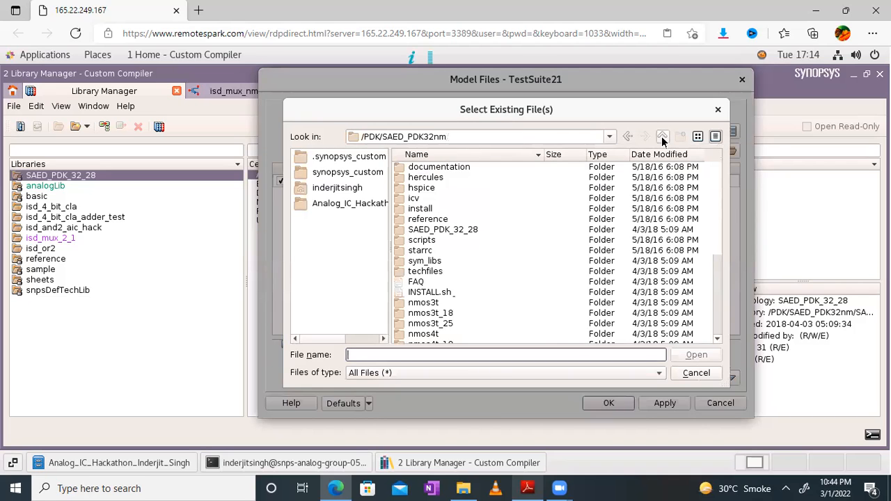
pyautogui.doubleClick(419, 188)
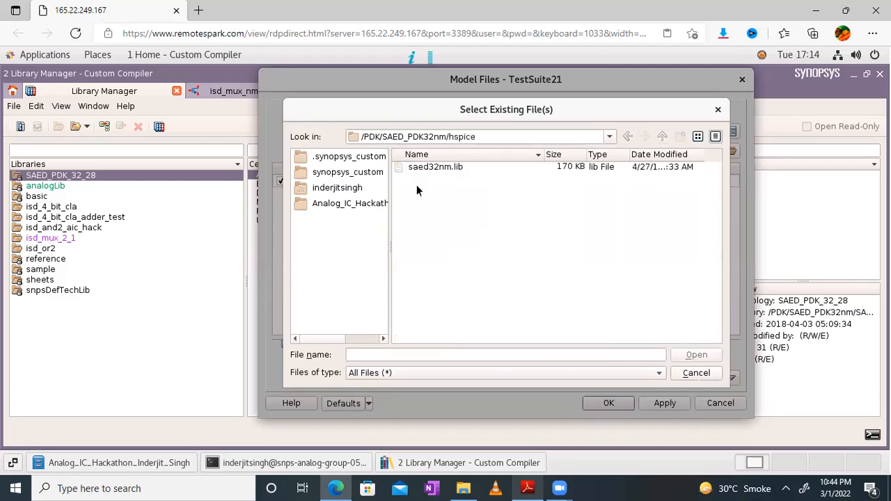
pyautogui.click(438, 168)
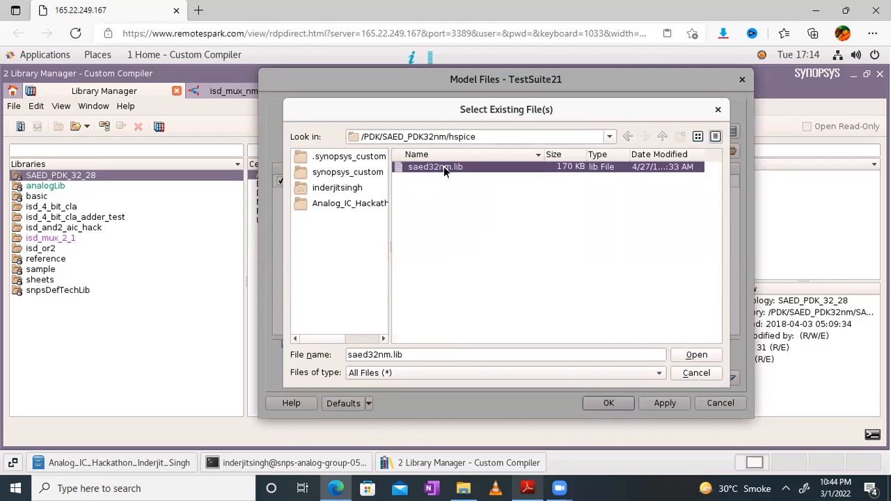
pyautogui.click(688, 357)
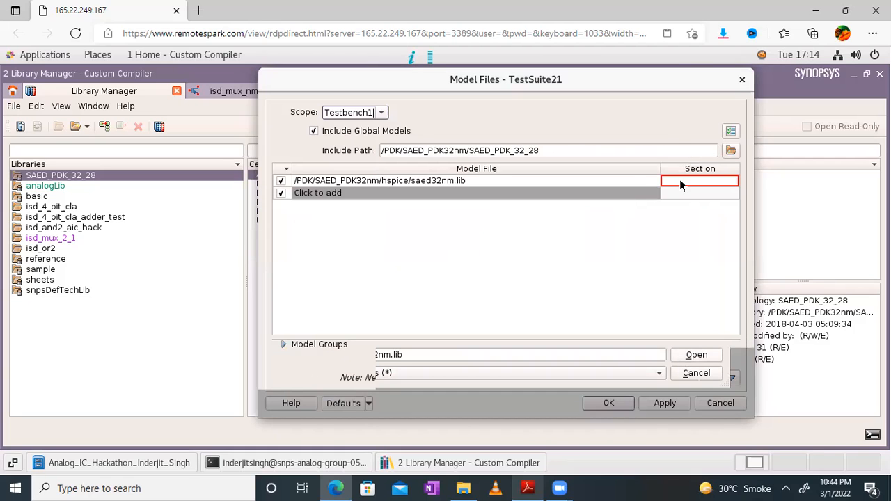
# Set the section of the saed32nm.lib model file to TT and accept the model file settings
pyautogui.click(681, 183)
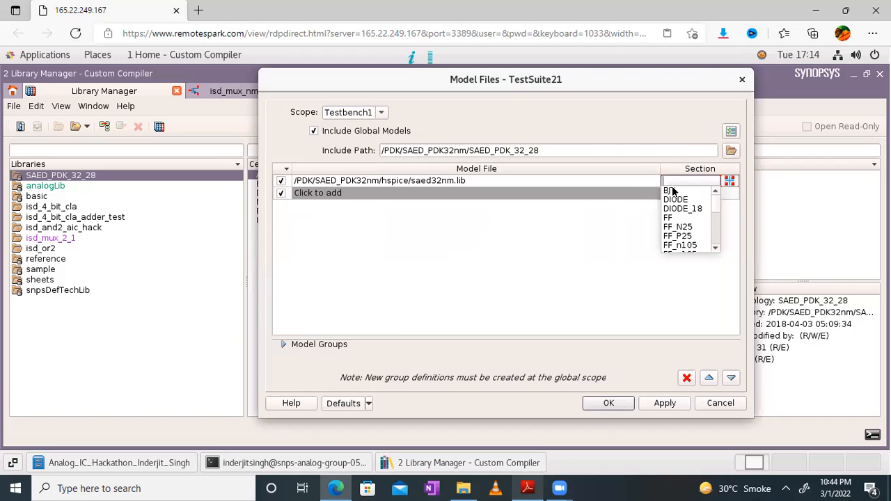
pyautogui.write('tt')
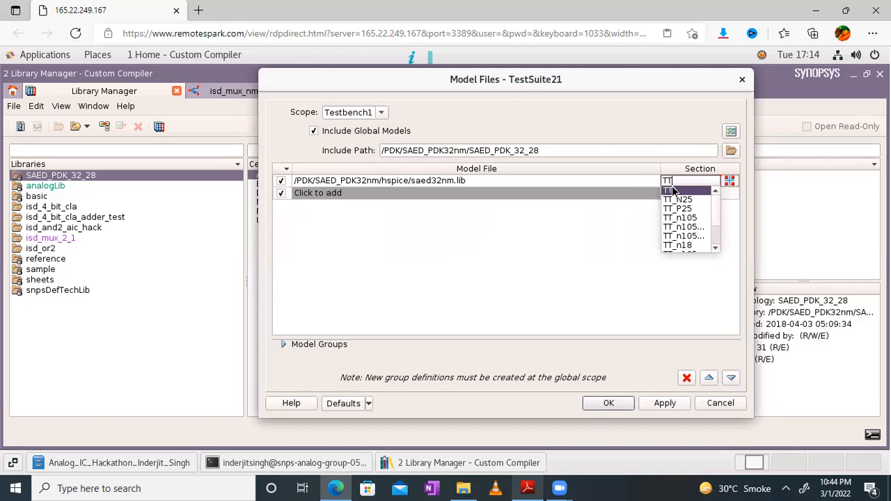
pyautogui.click(671, 191)
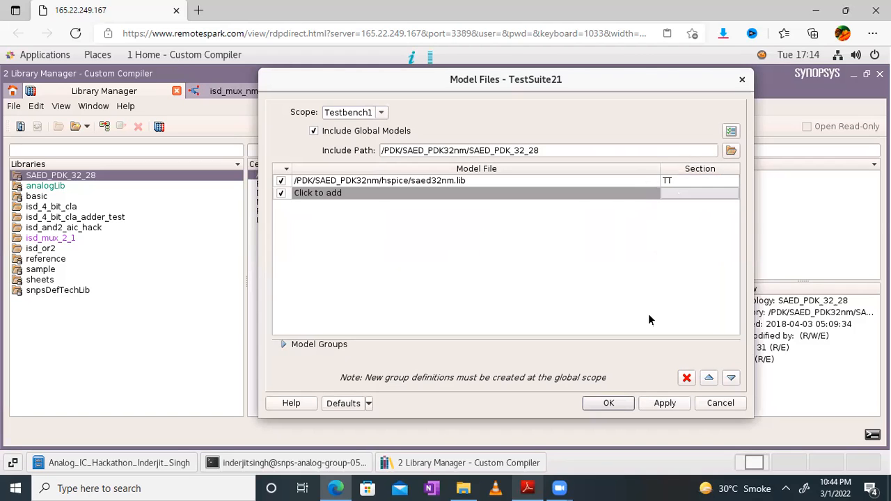
pyautogui.click(608, 403)
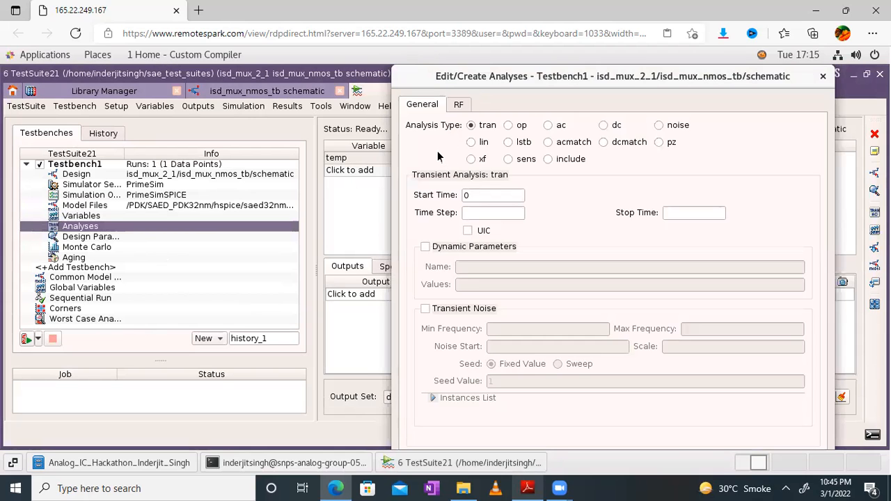
# Create a transient analysis for Testbench1 with a time step of 1n and a stop time of 30n
pyautogui.click(476, 214)
pyautogui.write('1n')
pyautogui.press('Tab')
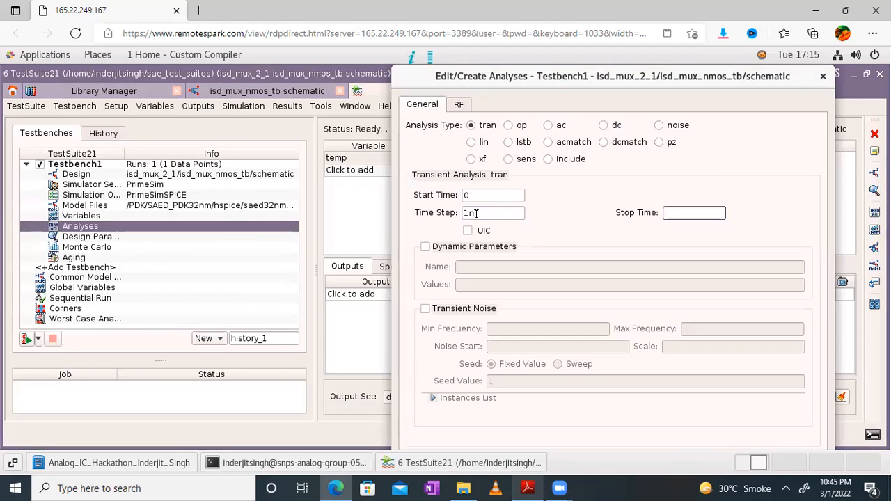
pyautogui.write('30n')
pyautogui.press('Return')
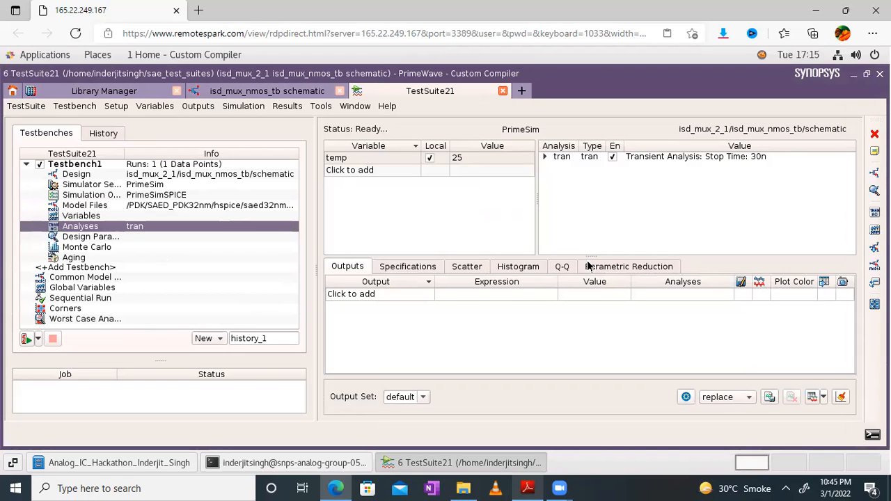
# Add the voltages of the mux input nets I0 and I1, picked from the schematic, as plotted outputs
pyautogui.click(487, 294)
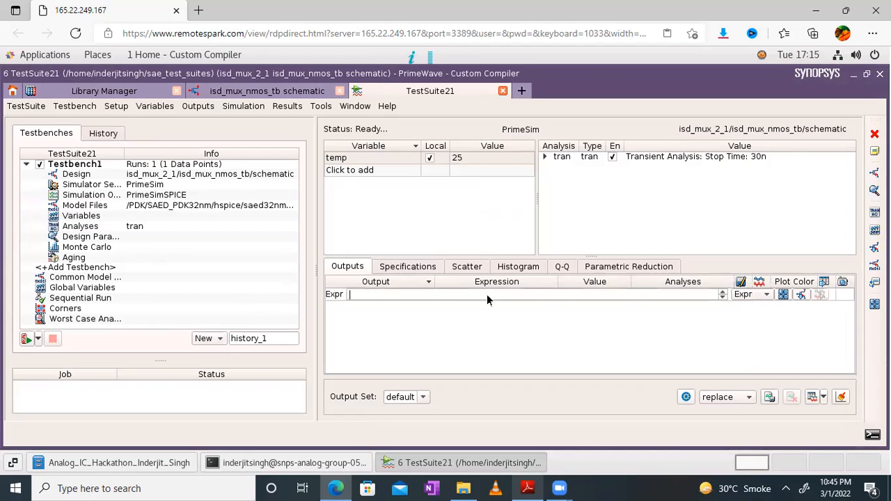
pyautogui.click(801, 295)
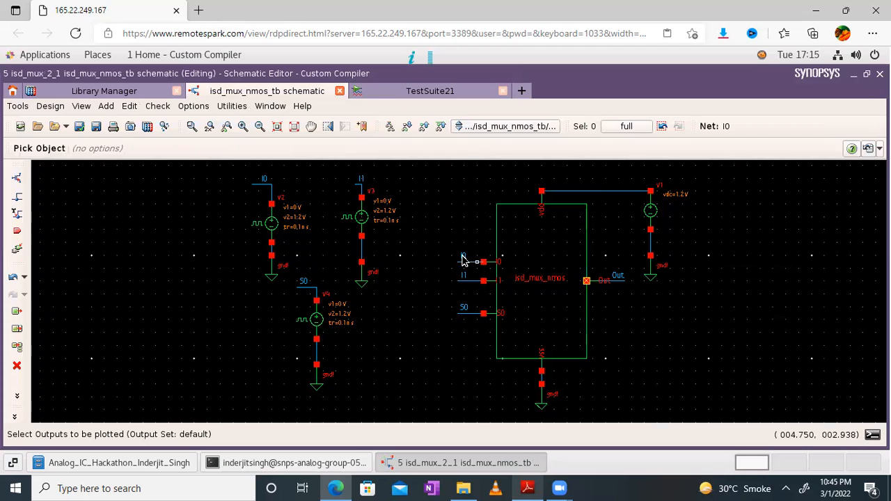
pyautogui.click(465, 258)
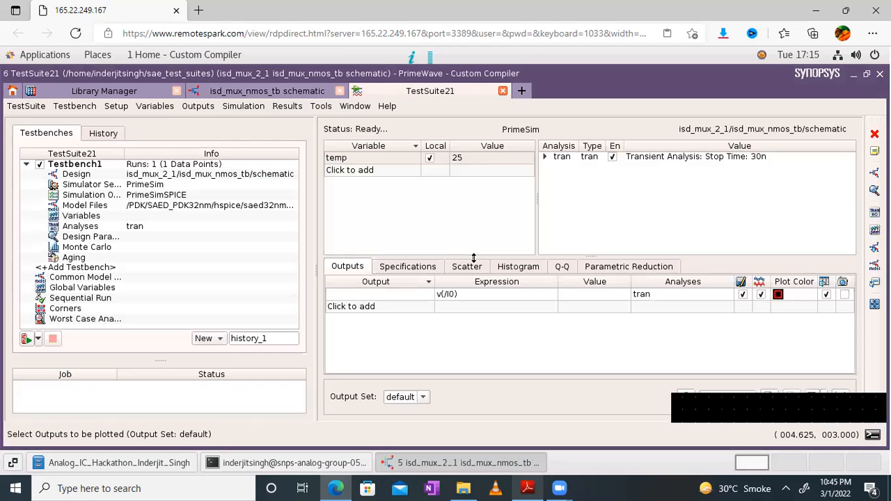
pyautogui.click(466, 307)
pyautogui.click(801, 308)
pyautogui.click(461, 281)
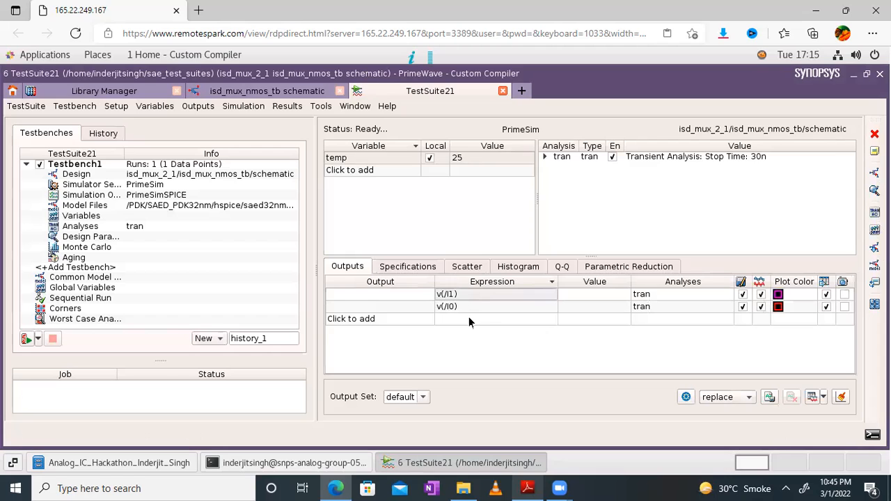
# Add the voltages of the Out and S0 nets, picked from the schematic, as plotted outputs
pyautogui.click(469, 322)
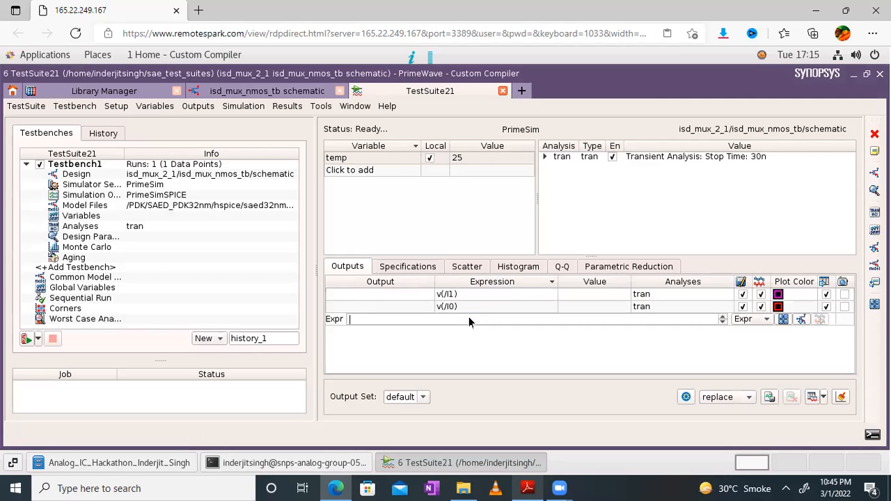
pyautogui.click(801, 319)
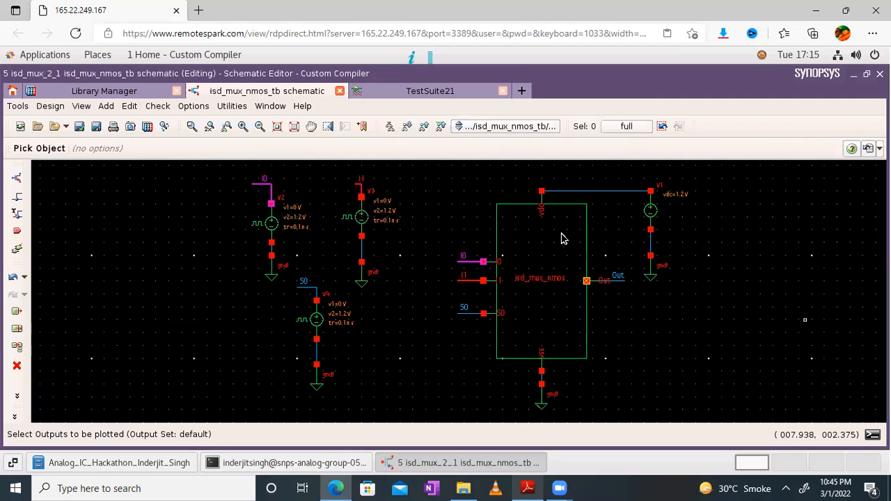
pyautogui.click(617, 280)
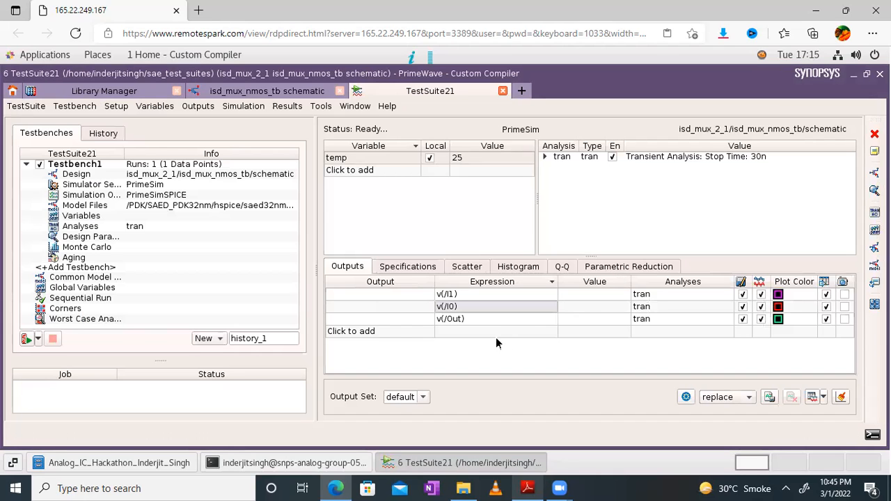
pyautogui.click(481, 331)
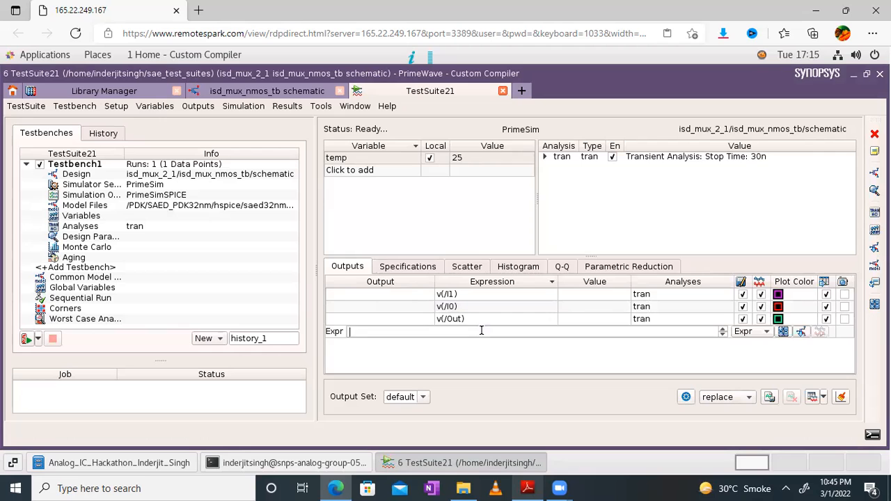
pyautogui.click(801, 332)
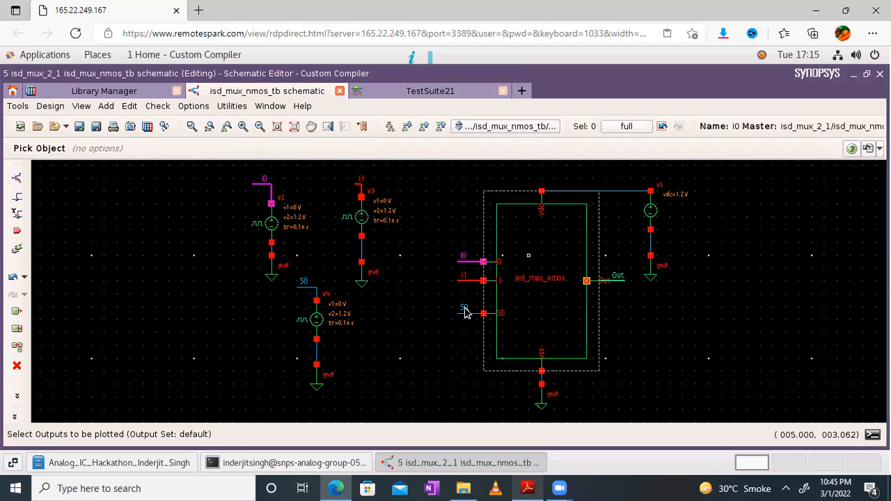
pyautogui.click(465, 307)
pyautogui.click(465, 308)
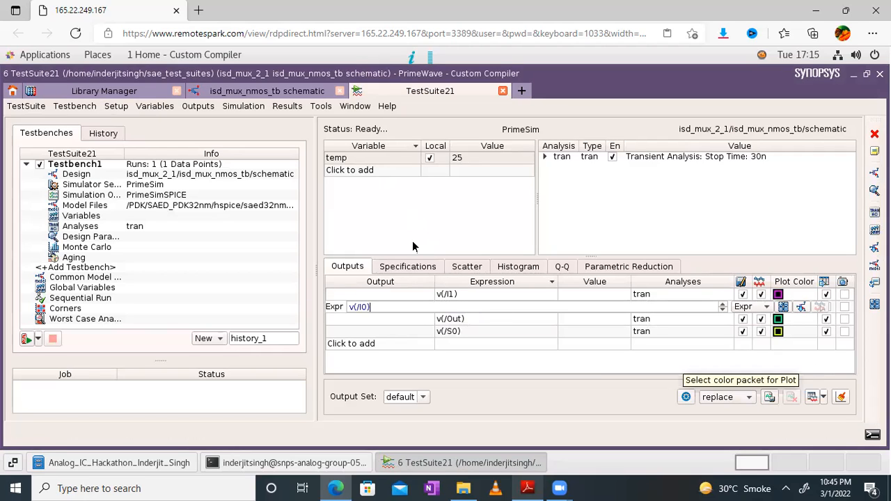
pyautogui.press('Return')
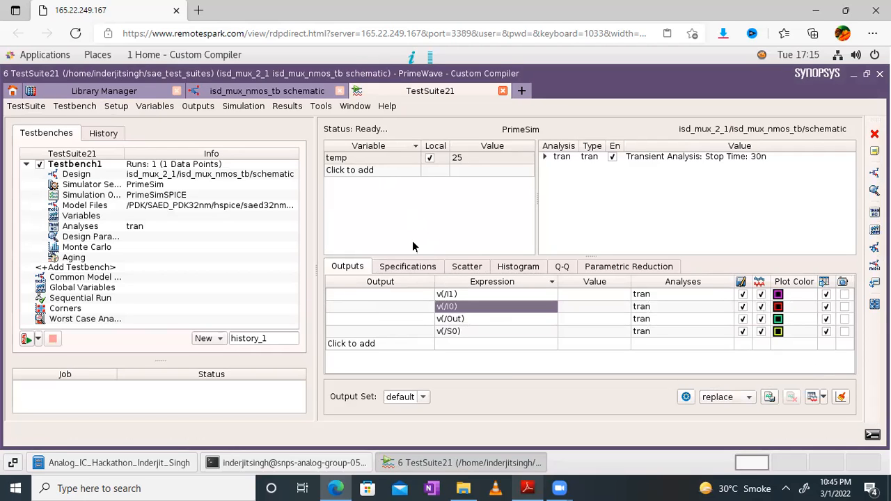
# Netlist and run the simulation, and maximize the WaveView window with the transient waveforms
pyautogui.click(246, 106)
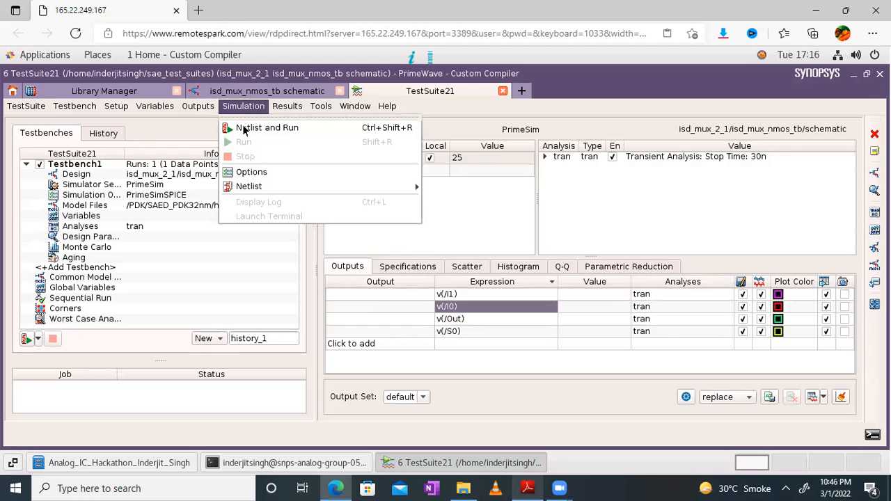
pyautogui.click(245, 129)
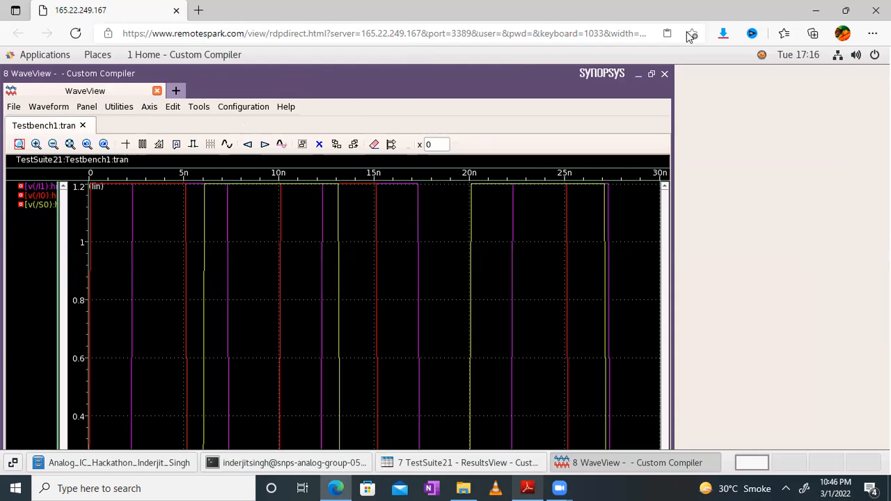
pyautogui.click(651, 75)
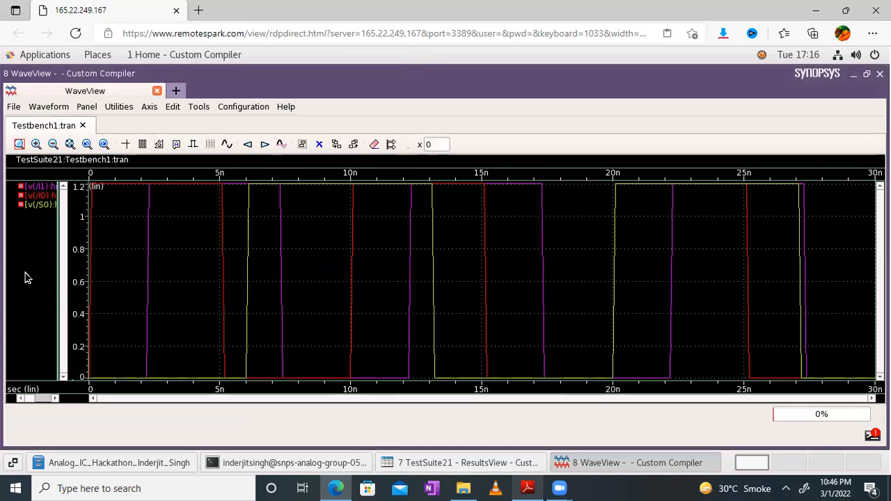
# Close the waveform and results views, and examine the v(/Out) result value and the console messages
pyautogui.click(24, 278)
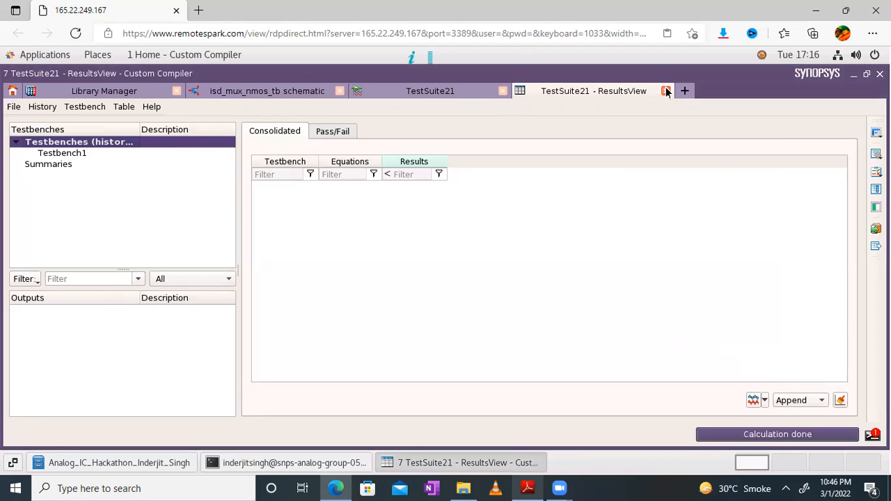
pyautogui.click(666, 91)
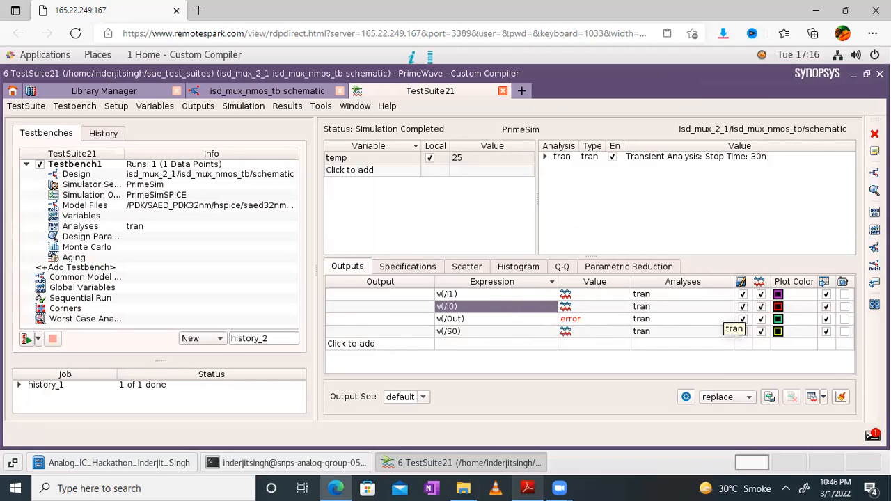
pyautogui.click(572, 320)
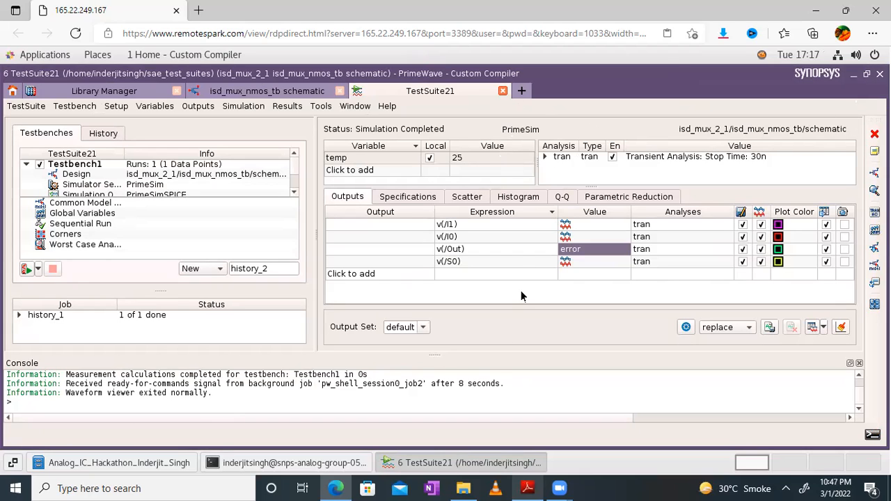
pyautogui.click(859, 363)
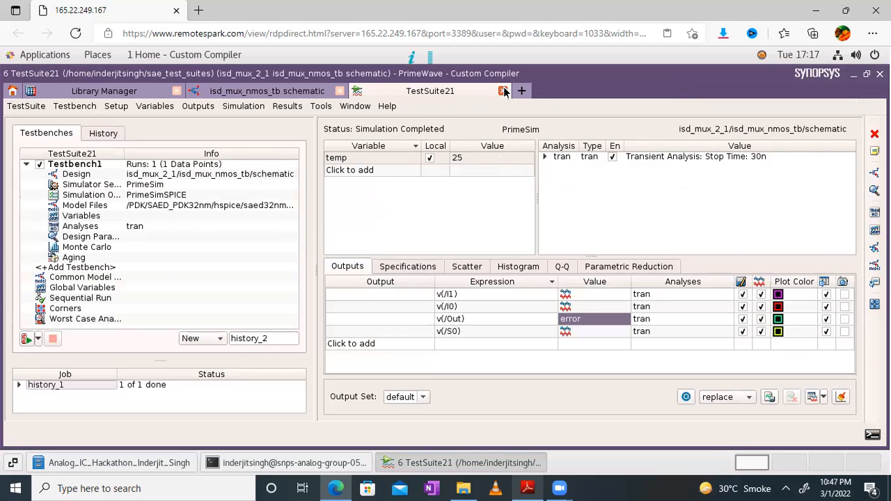
# Close the PrimeWave session, saving the test suite as test_mux in the isd_mux_nmos_tb cell, and go to the Library Manager
pyautogui.click(503, 92)
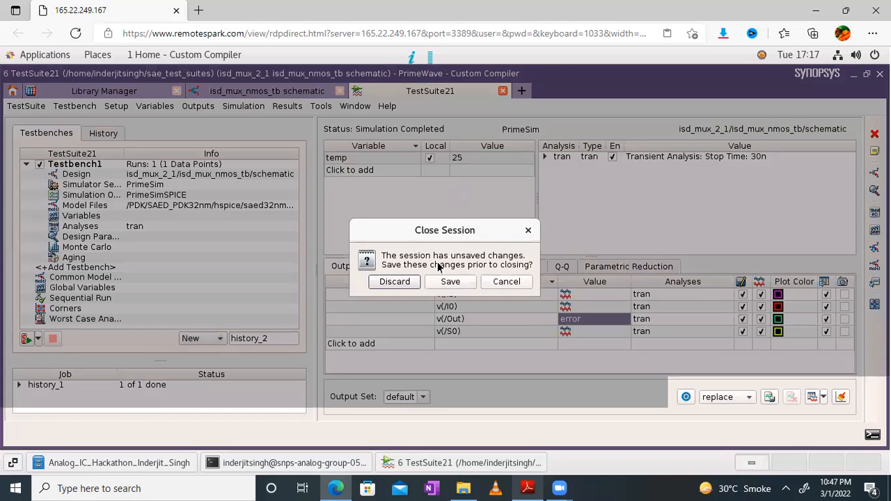
pyautogui.click(440, 285)
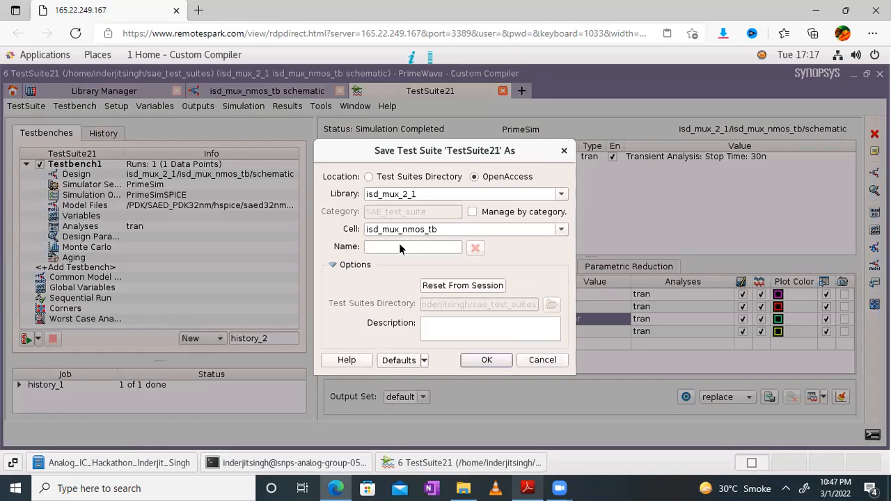
pyautogui.click(400, 247)
pyautogui.write('test_mux')
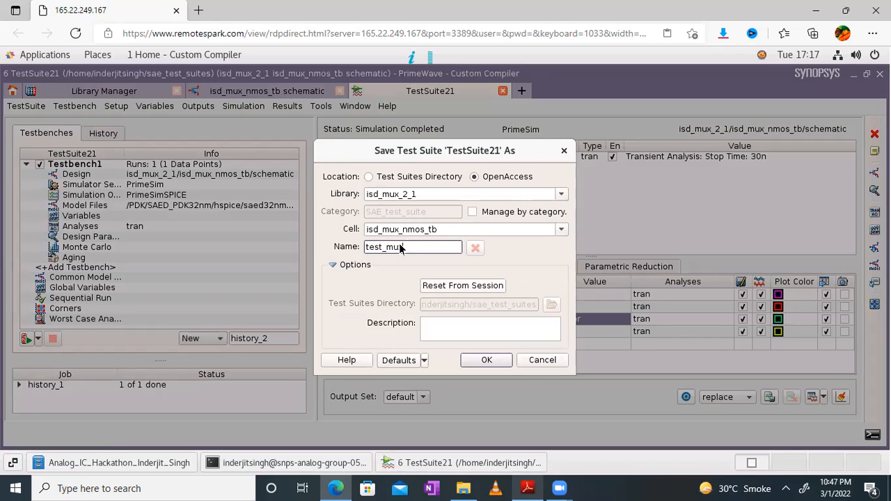
pyautogui.press('Return')
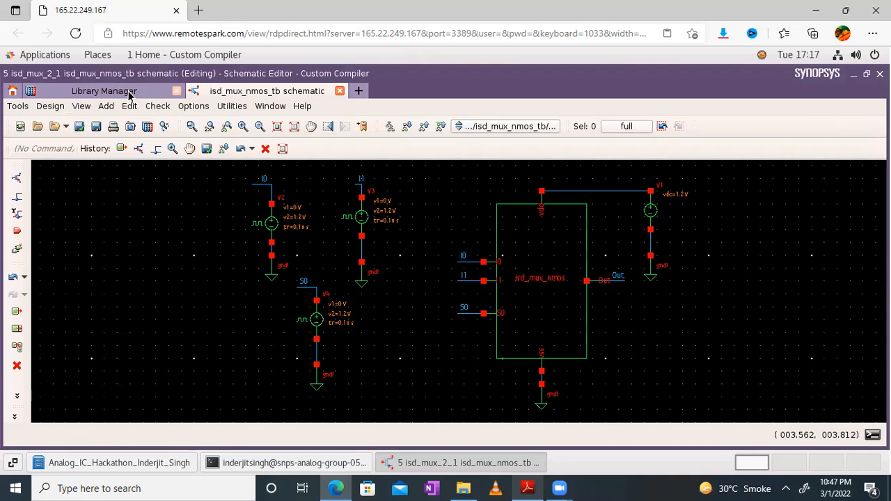
pyautogui.click(105, 91)
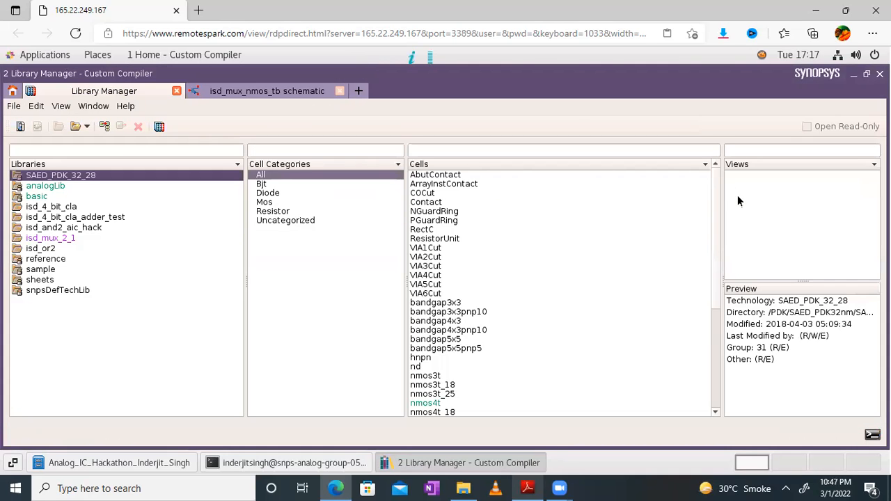
# Open the saved test_mux test suite of the isd_mux_nmos_tb cell in library isd_mux_2_1, and netlist and run its simulation
pyautogui.click(50, 239)
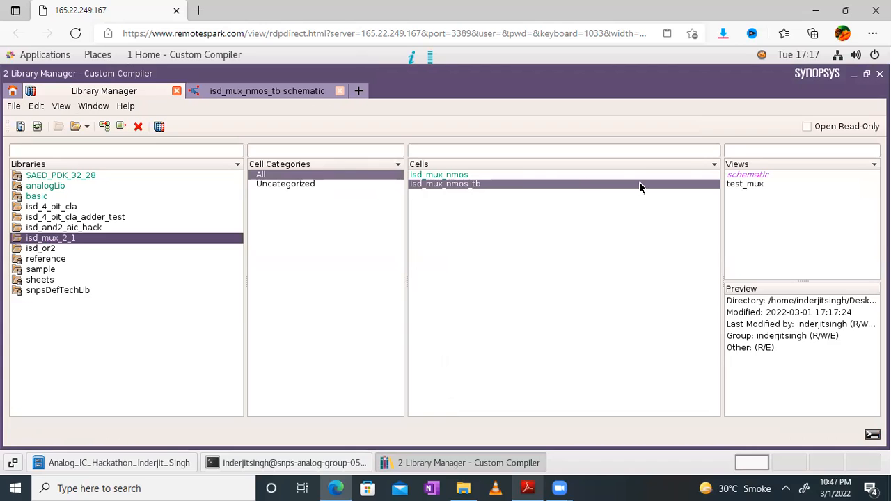
pyautogui.doubleClick(750, 184)
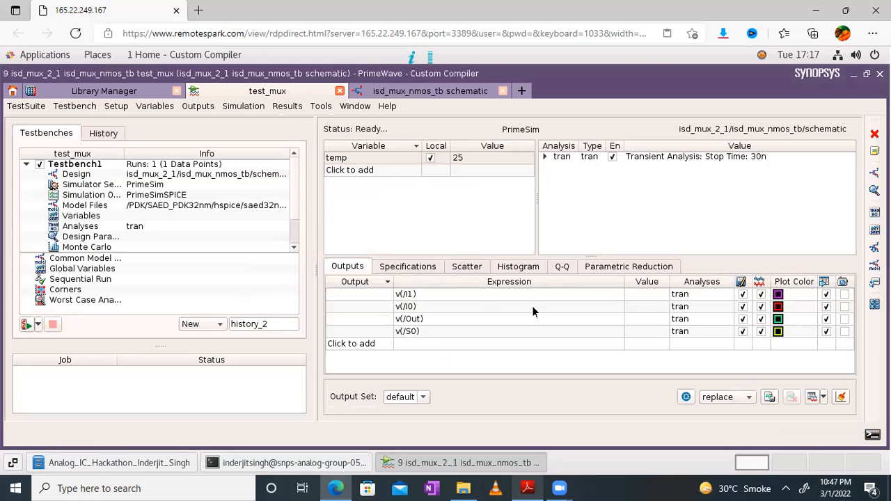
pyautogui.click(247, 108)
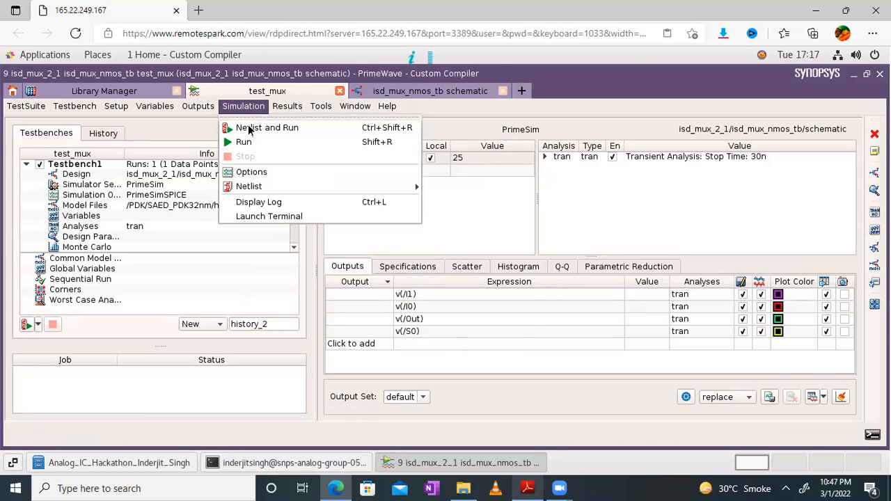
pyautogui.click(248, 128)
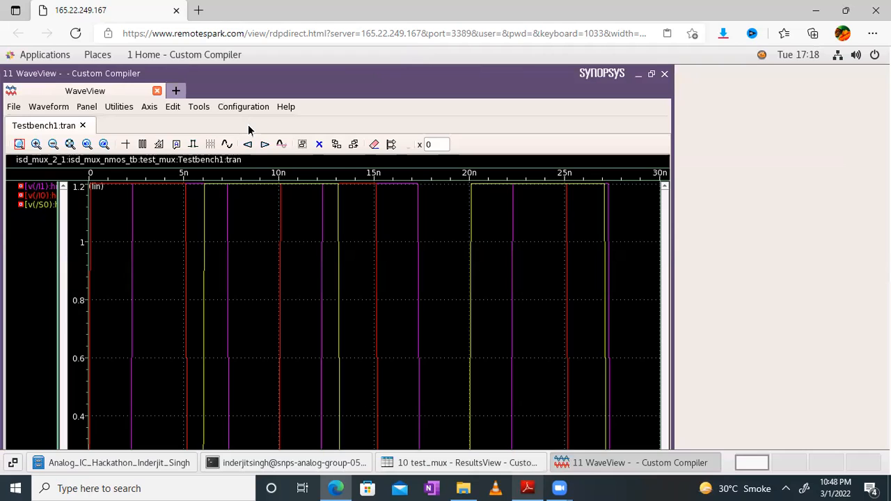
# Close the waveform, results and testbench schematic views together with the test_mux session, returning to the Library Manager
pyautogui.click(665, 74)
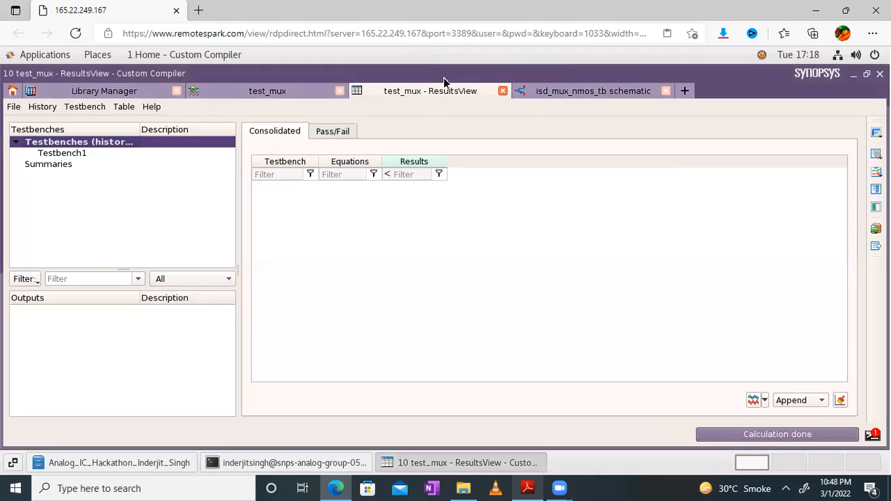
pyautogui.click(551, 91)
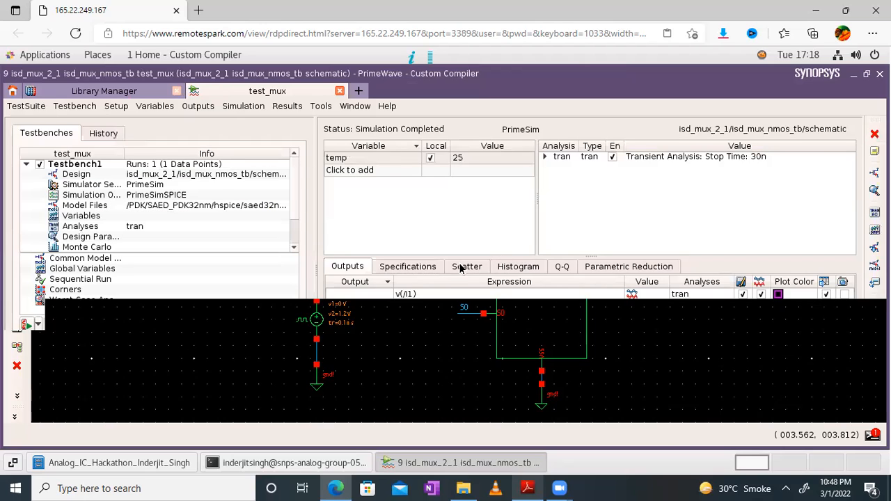
pyautogui.click(867, 74)
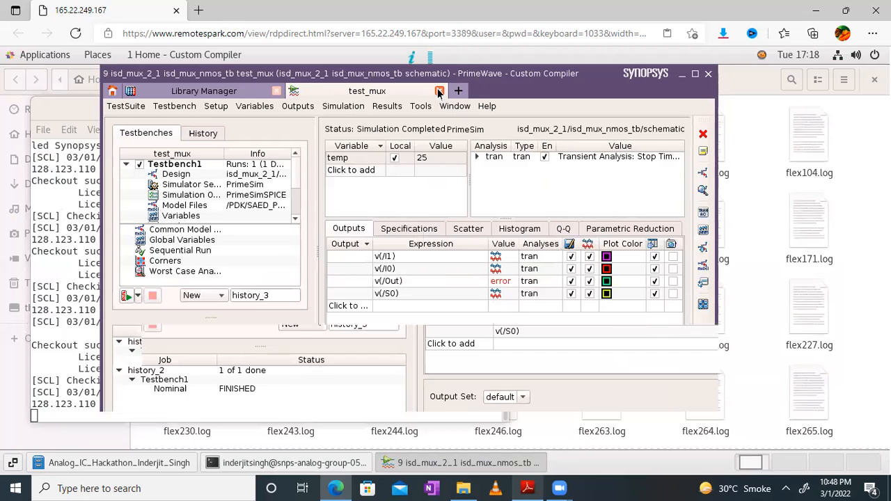
pyautogui.click(439, 92)
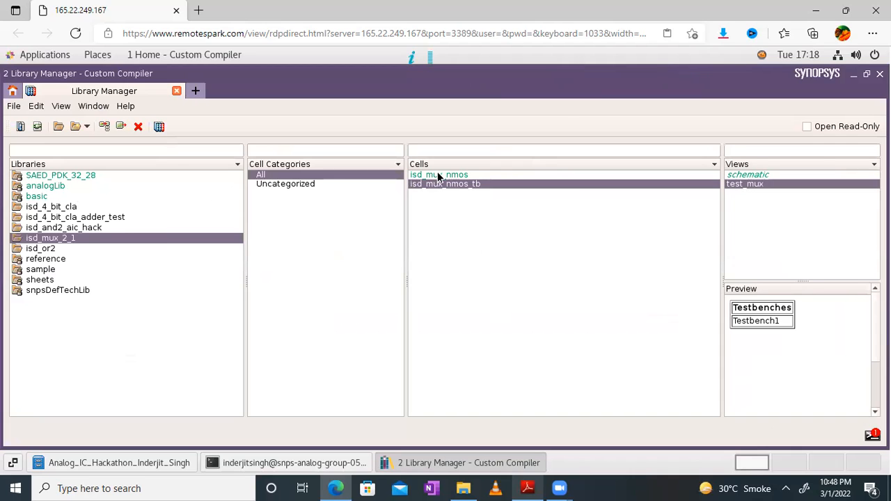
# Examine the wiring in the isd_mux_nmos and isd_mux_nmos_tb schematics, closing each one after viewing it
pyautogui.click(438, 175)
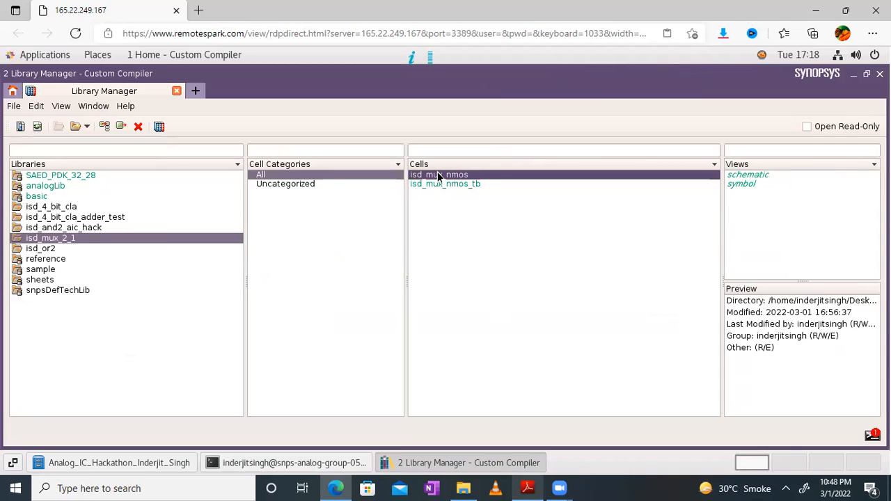
pyautogui.doubleClick(751, 175)
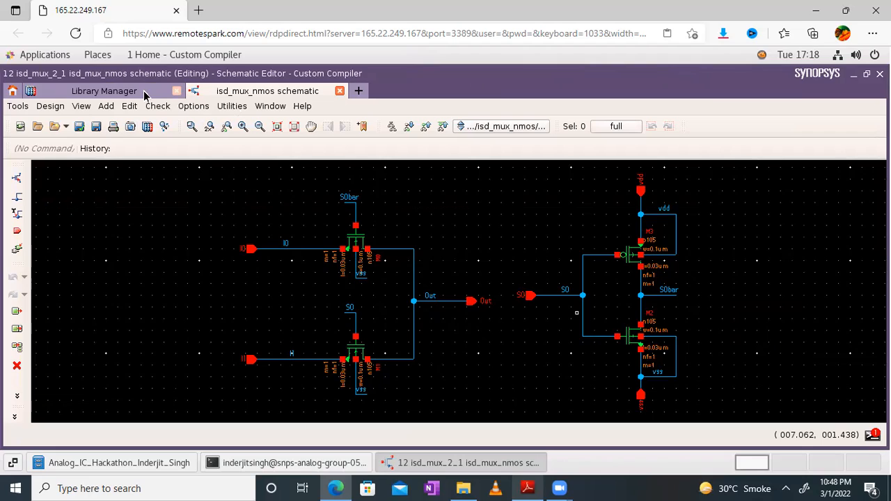
pyautogui.click(340, 92)
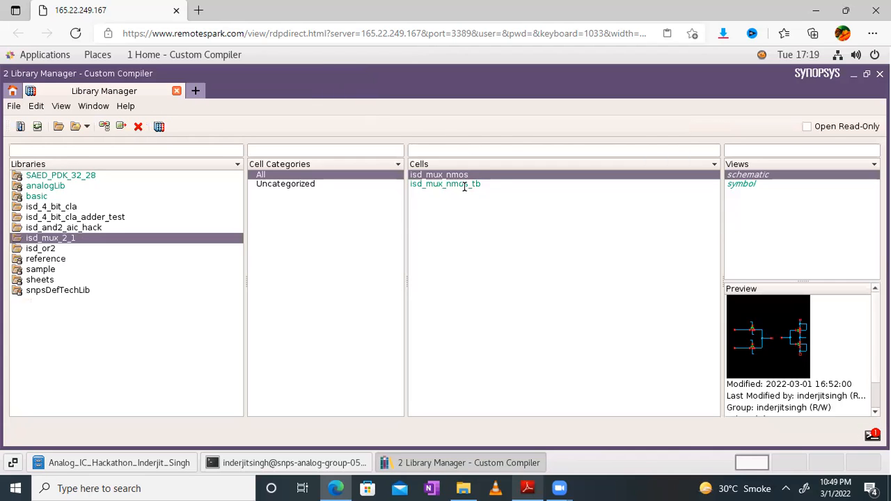
pyautogui.click(468, 184)
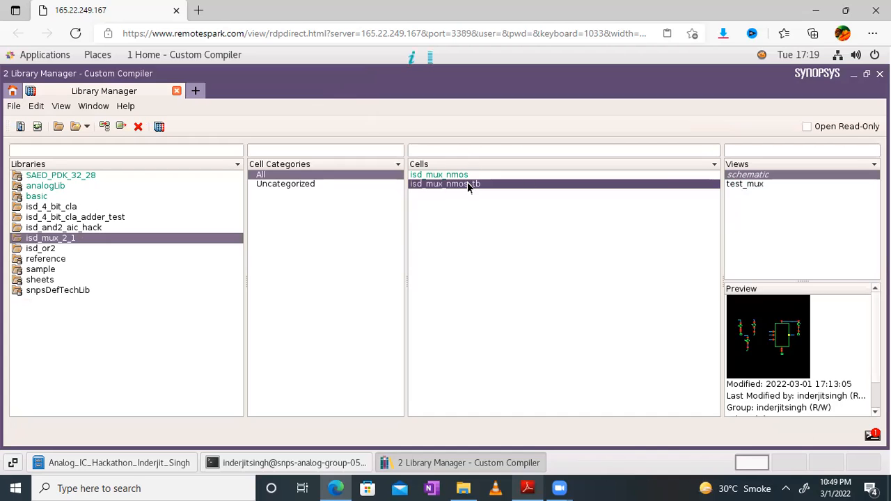
pyautogui.doubleClick(757, 176)
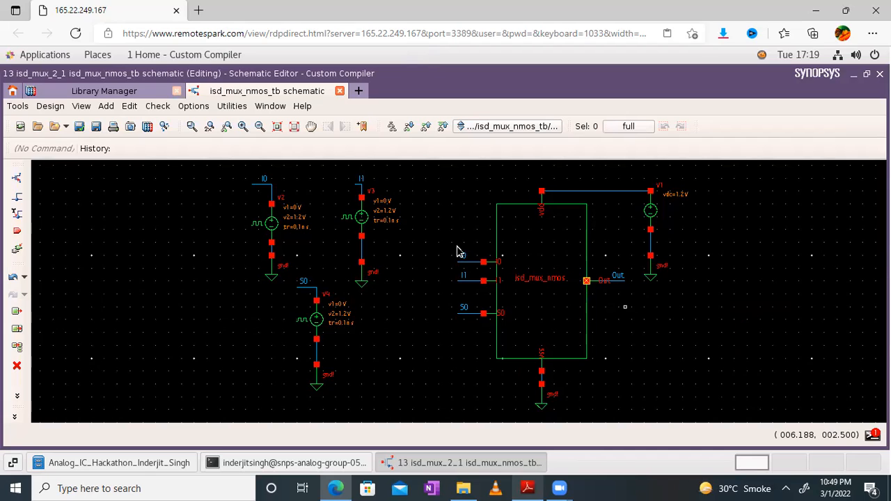
pyautogui.click(339, 92)
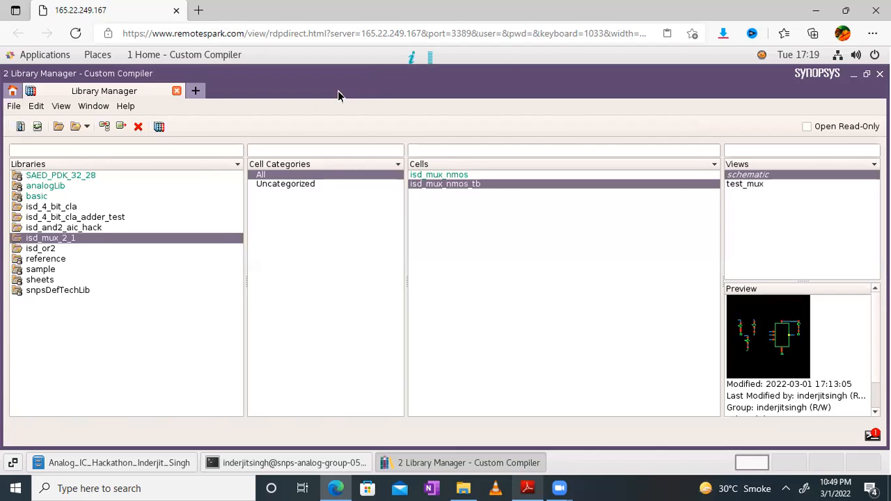
# Open the symbol view of isd_mux_nmos and move the Out pin with its stub and label outside the symbol body
pyautogui.click(519, 175)
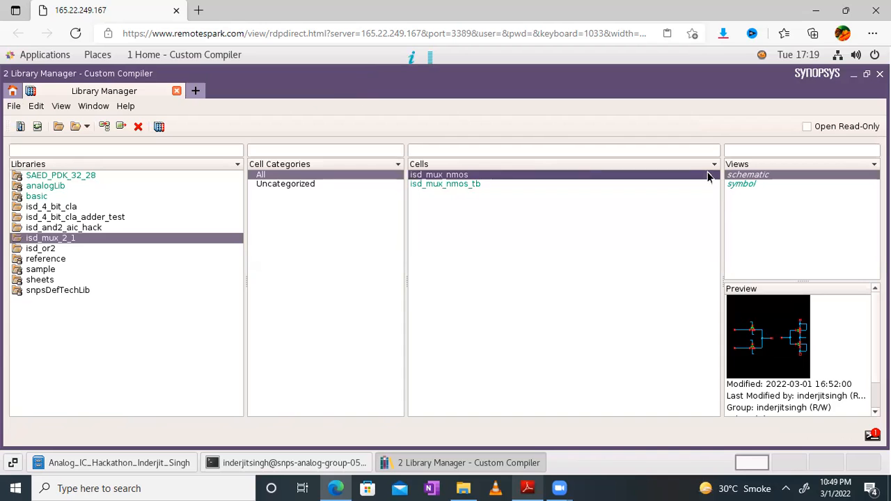
pyautogui.doubleClick(741, 183)
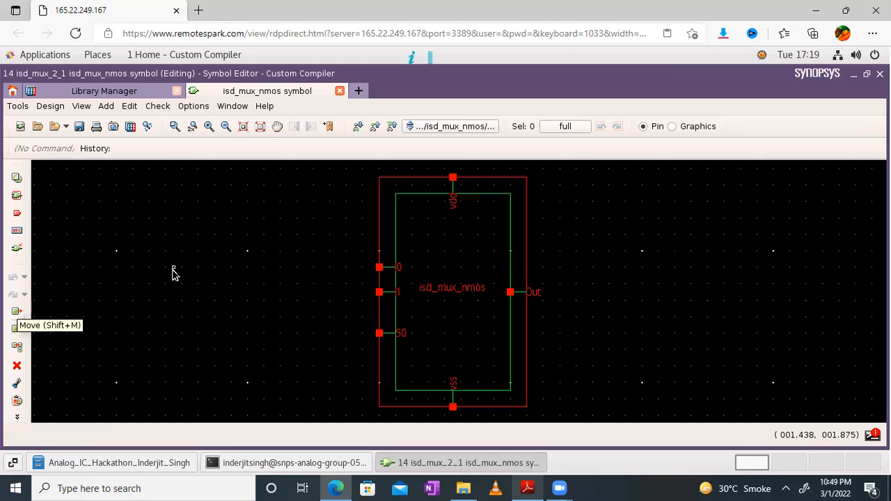
pyautogui.click(12, 315)
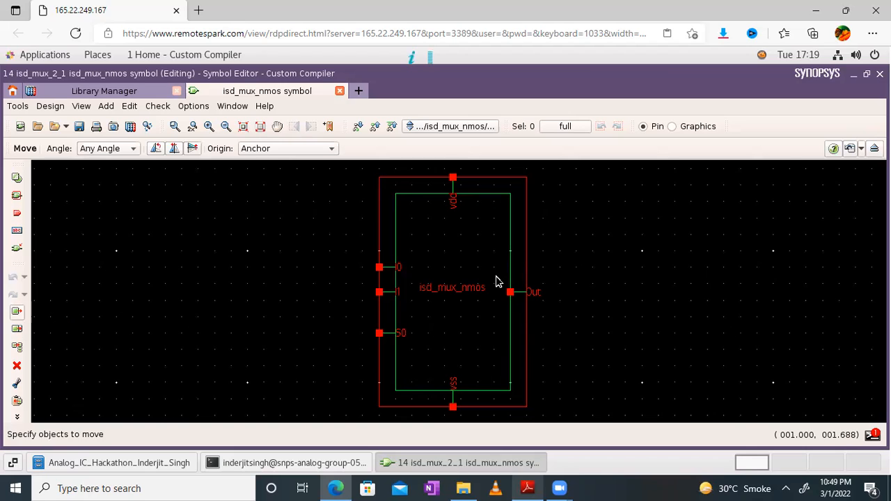
pyautogui.moveTo(498, 277); pyautogui.dragTo(562, 319)
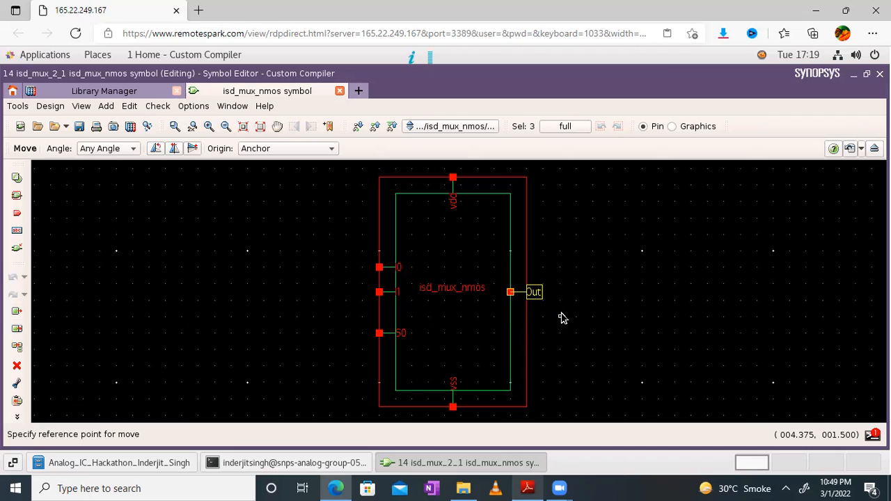
pyautogui.click(567, 287)
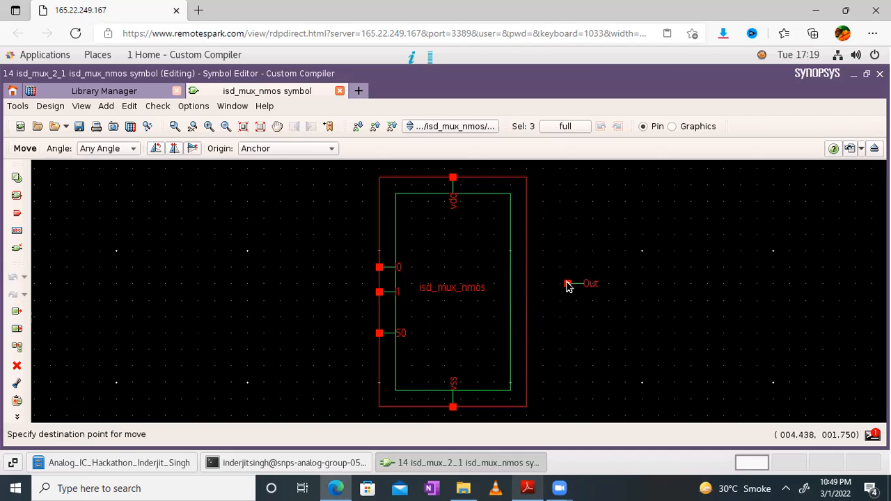
pyautogui.click(568, 283)
pyautogui.click(566, 284)
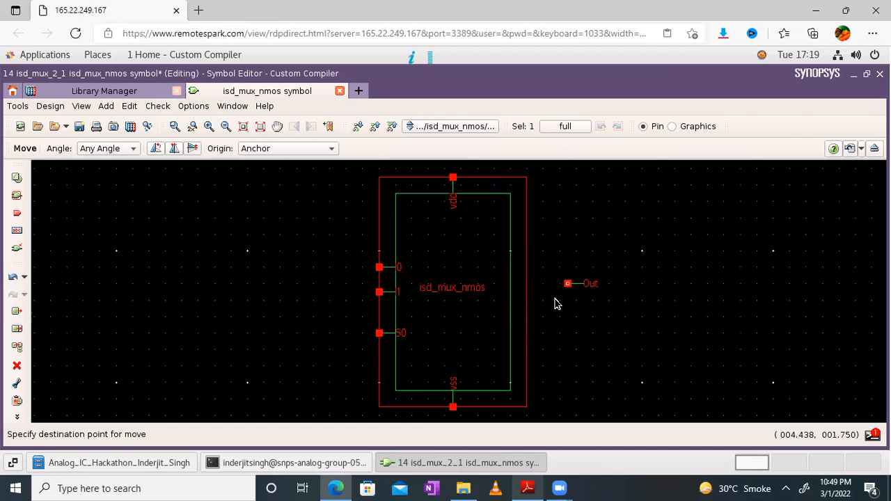
pyautogui.click(625, 309)
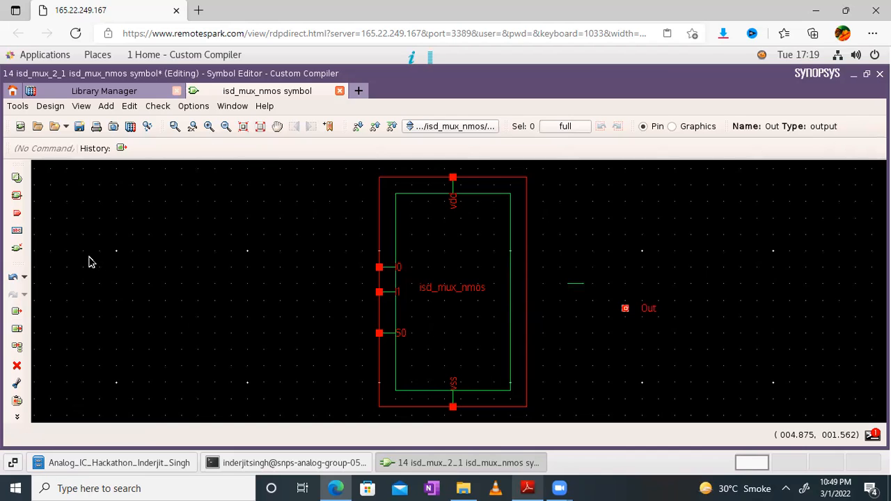
pyautogui.click(16, 279)
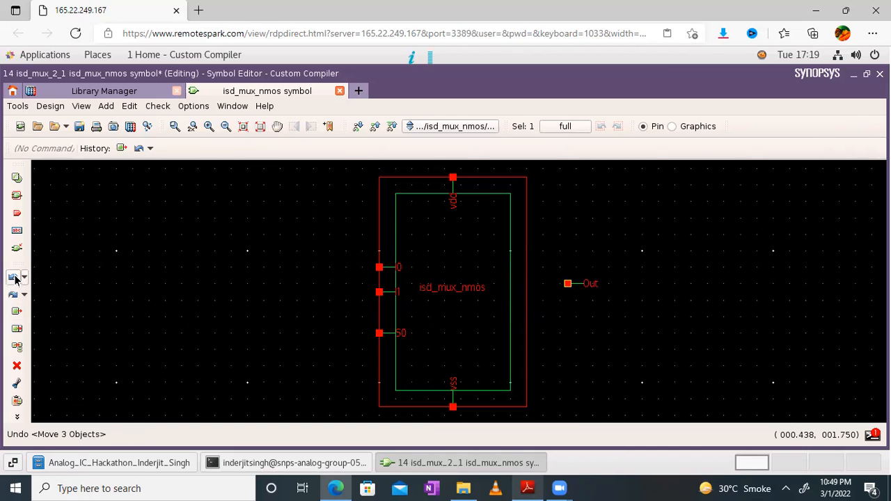
# Rotate the Out pin with its stub and label by 180 degrees, attach it to the symbol's right edge, and save the symbol
pyautogui.click(550, 253)
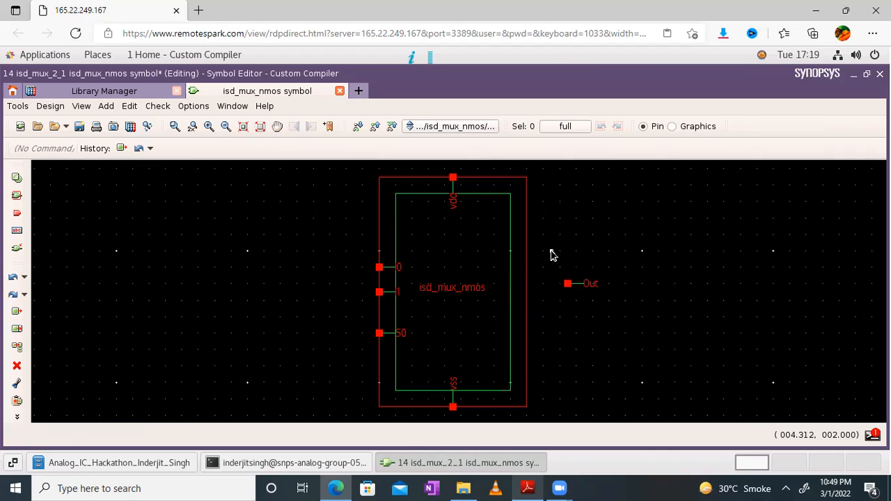
pyautogui.click(626, 311)
pyautogui.press('r')
pyautogui.press('r')
pyautogui.moveTo(601, 289); pyautogui.dragTo(526, 292)
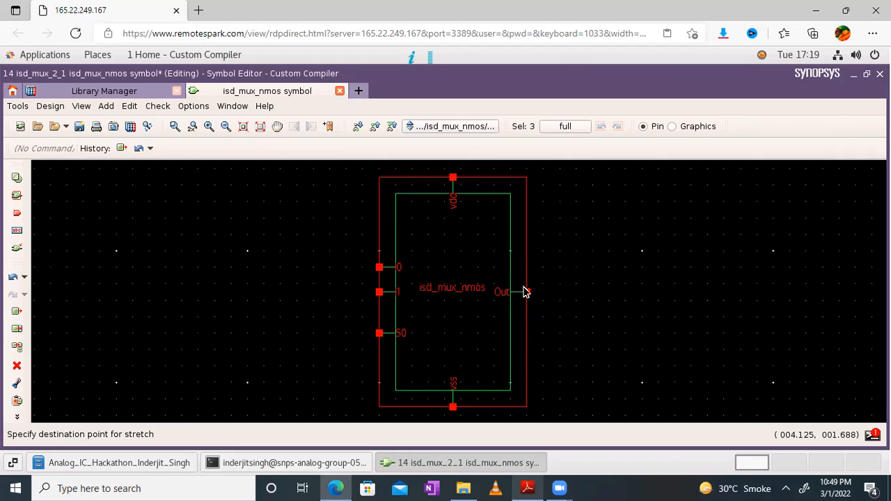
pyautogui.click(525, 292)
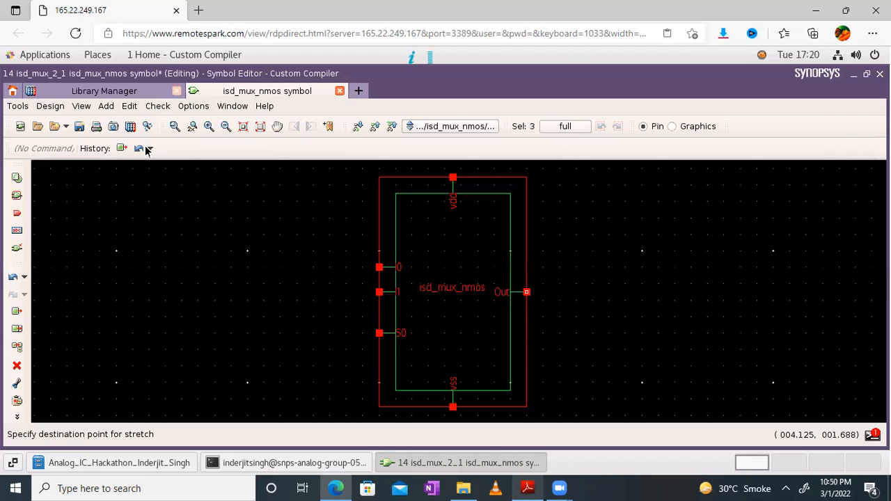
pyautogui.click(80, 126)
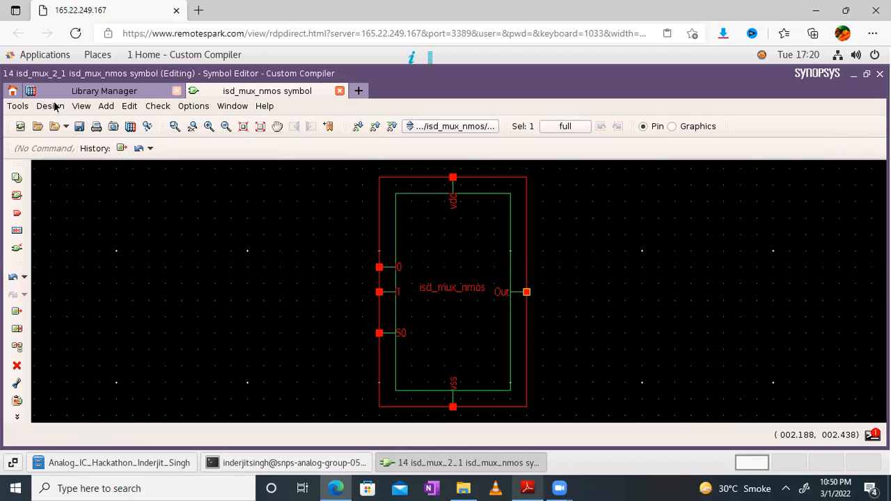
# Try to update the isd_mux_nmos schematic cellview from its symbol view with the default option set
pyautogui.click(53, 106)
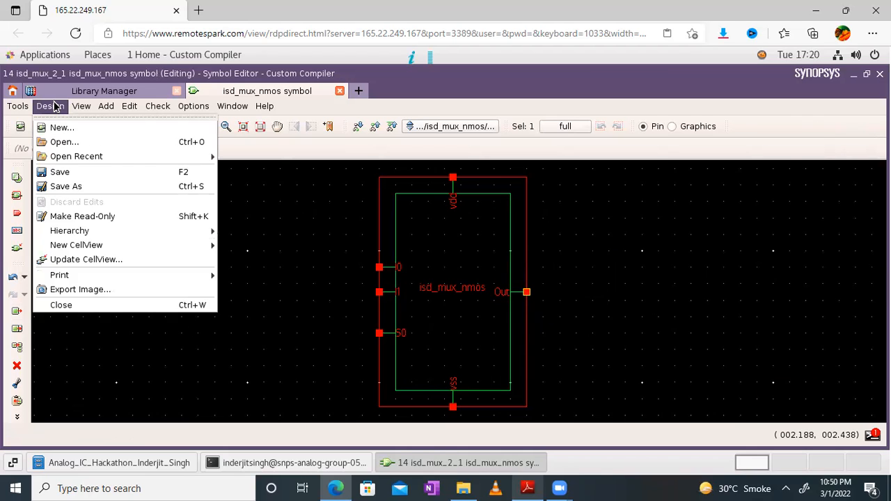
pyautogui.click(86, 259)
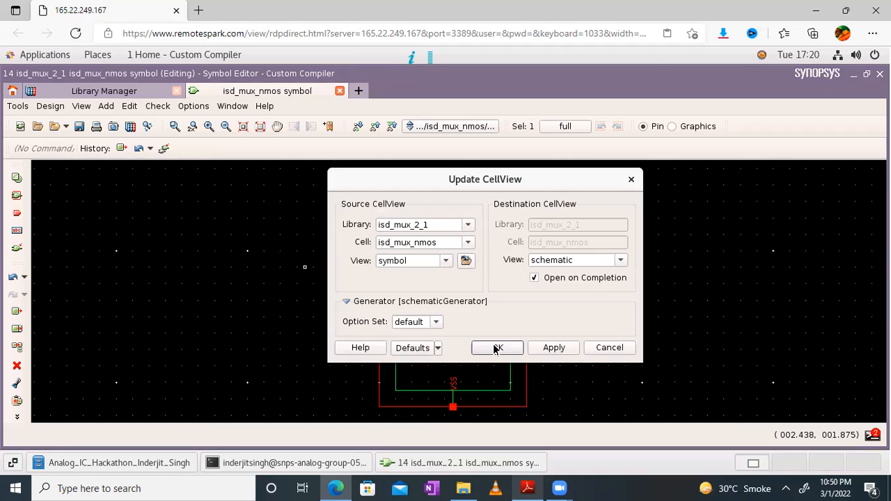
pyautogui.click(495, 349)
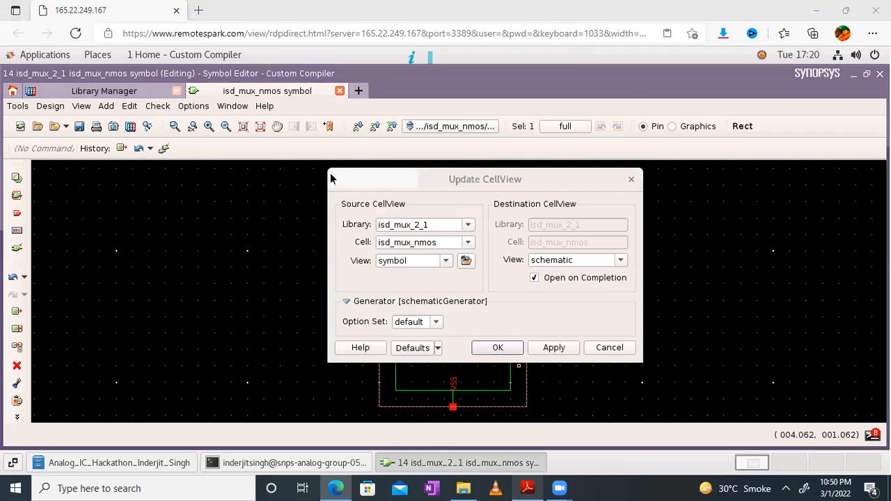
pyautogui.click(498, 349)
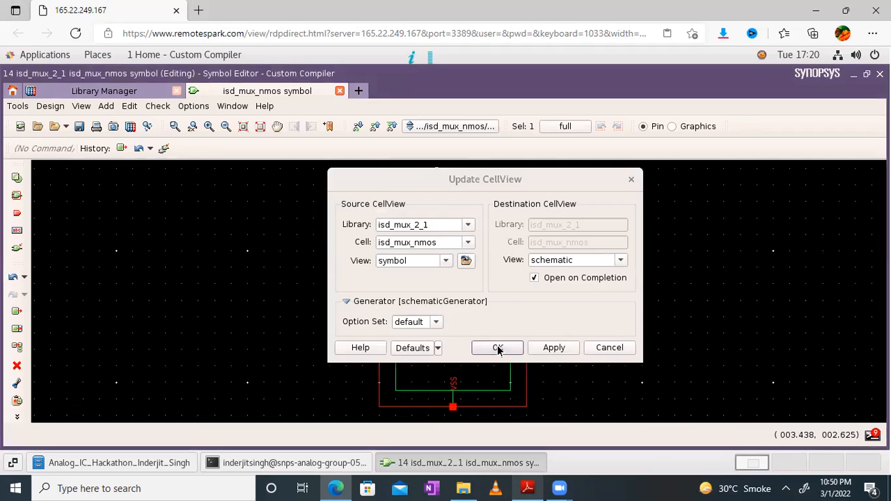
pyautogui.click(539, 349)
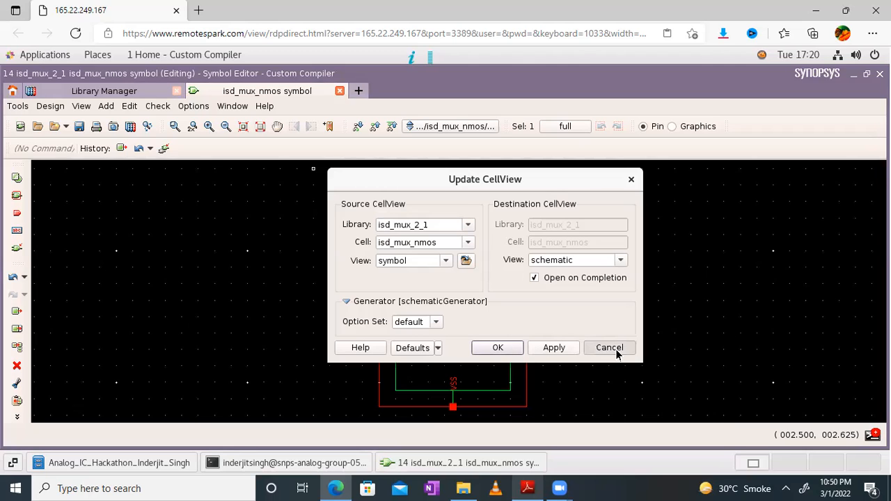
pyautogui.click(610, 348)
pyautogui.click(611, 350)
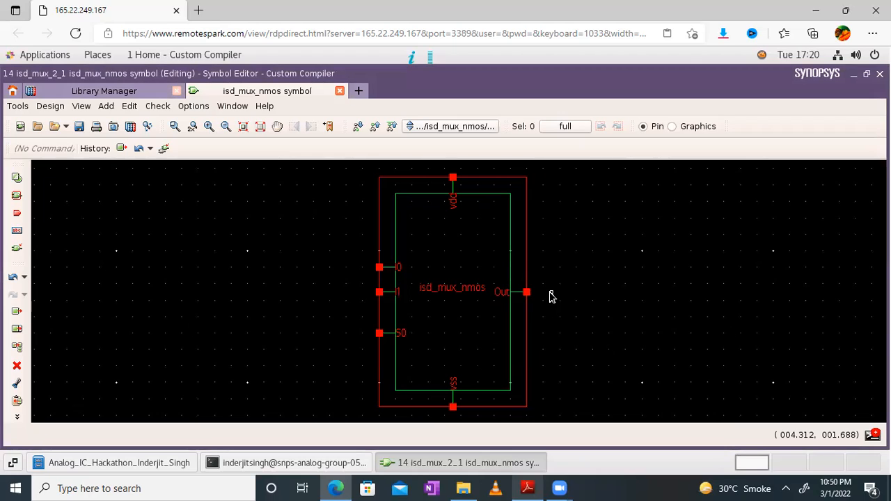
# Save the isd_mux_nmos symbol, try again to update its schematic cellview from the symbol view, and close the symbol
pyautogui.click(80, 127)
pyautogui.click(48, 107)
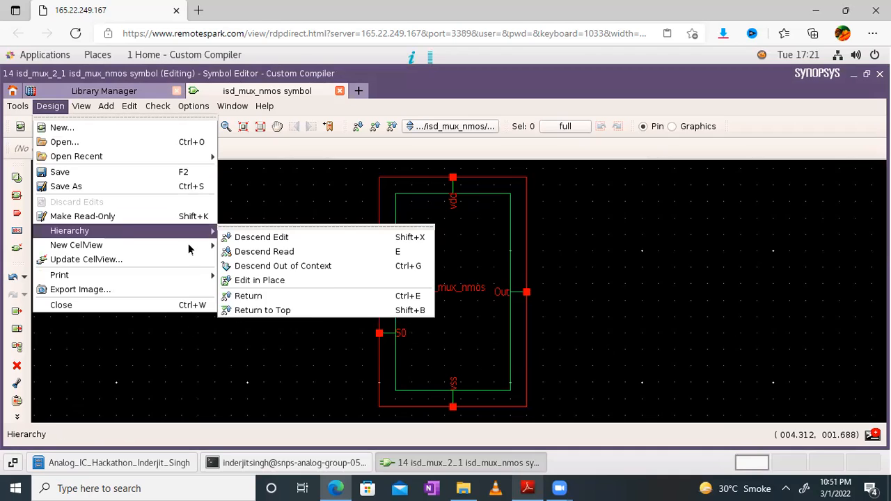
pyautogui.moveTo(189, 244)
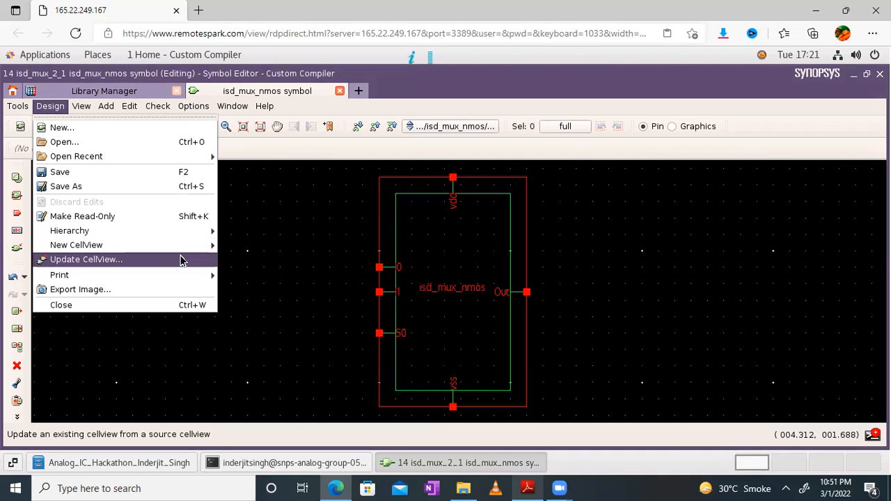
pyautogui.click(181, 260)
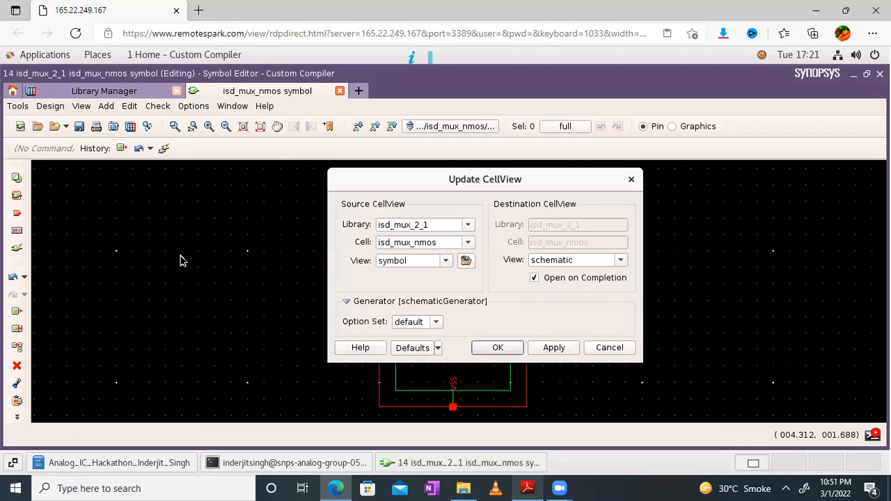
pyautogui.click(508, 352)
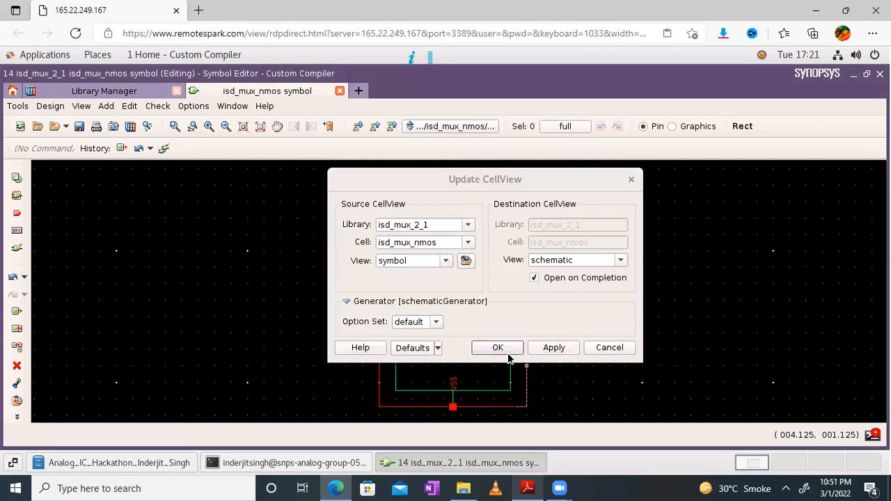
pyautogui.click(610, 348)
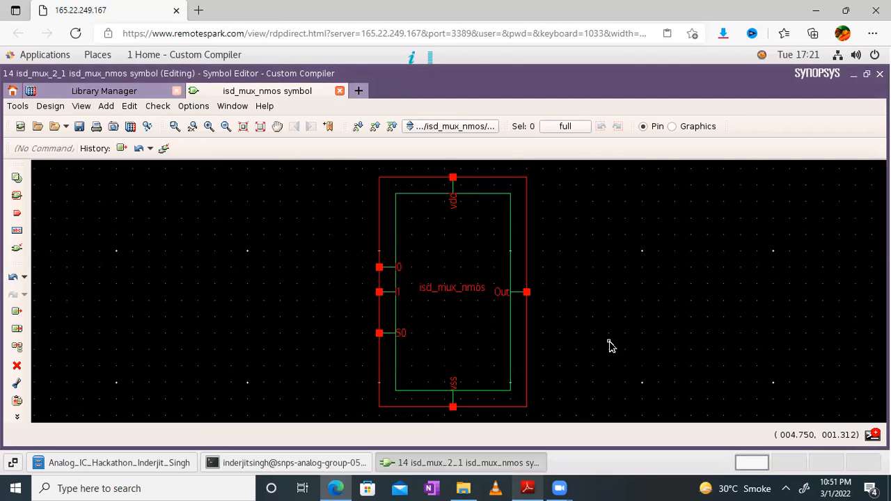
pyautogui.click(339, 91)
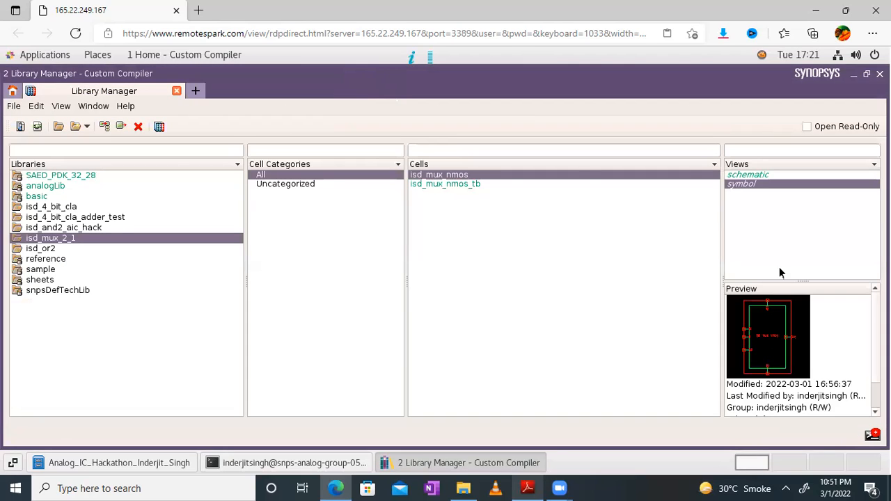
# Open the schematic of the isd_mux_nmos_tb cell, save it, and close it
pyautogui.click(465, 186)
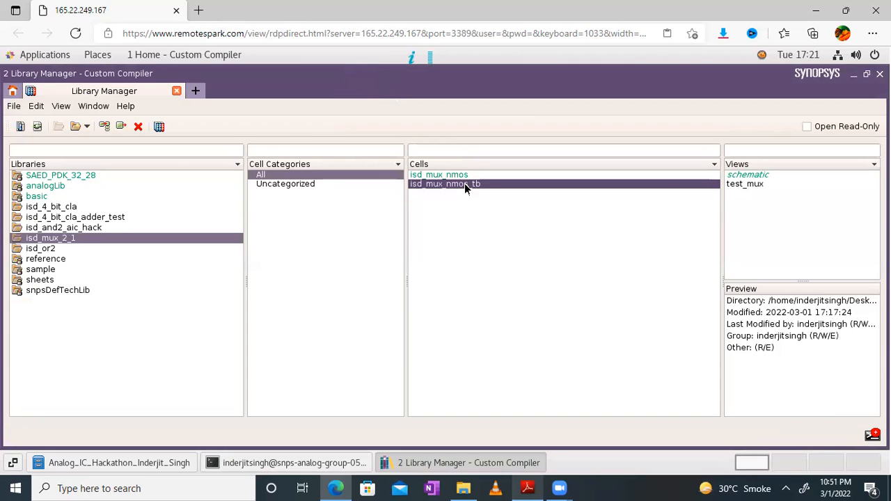
pyautogui.click(749, 176)
pyautogui.doubleClick(749, 176)
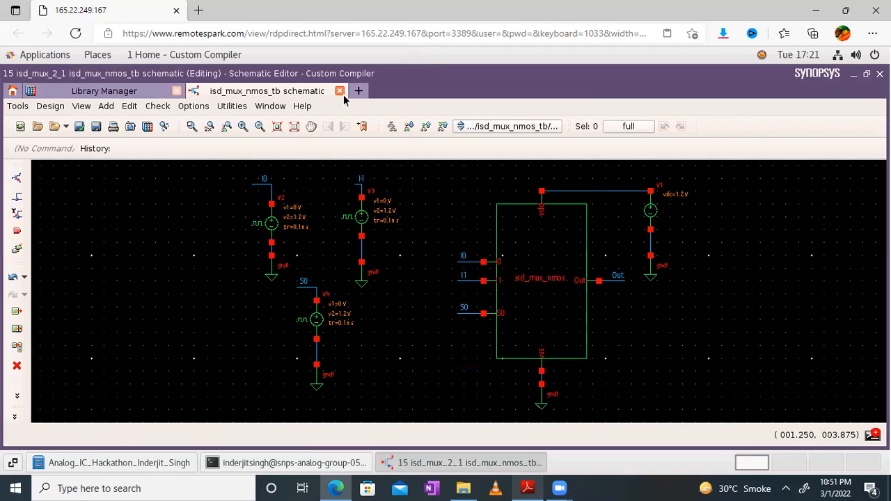
pyautogui.click(95, 130)
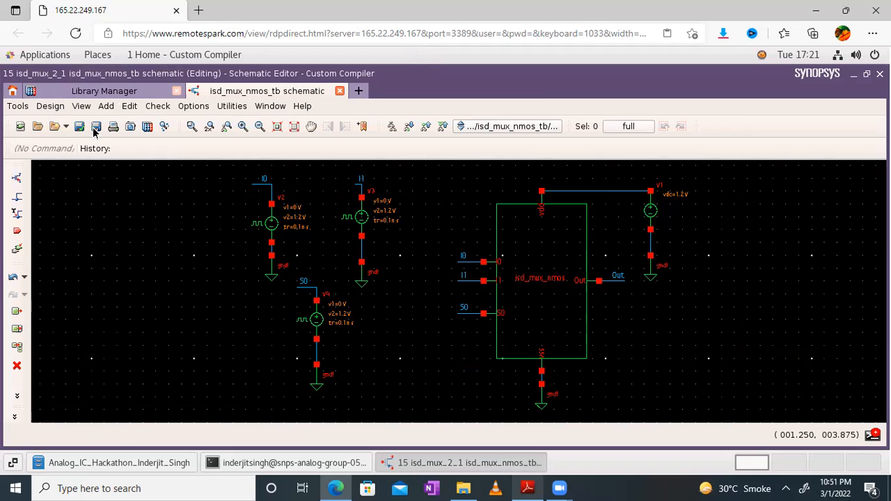
pyautogui.click(341, 91)
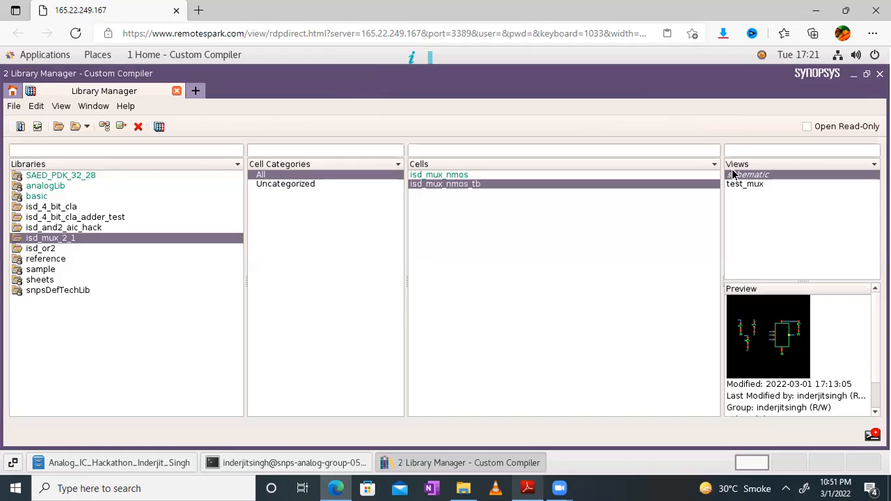
# Open the test_mux view of isd_mux_nmos_tb, then netlist and run the simulation
pyautogui.doubleClick(757, 185)
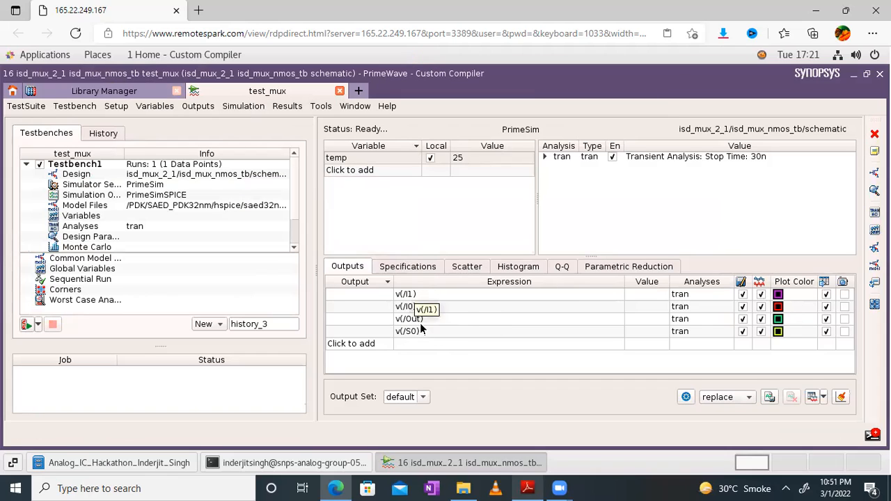
pyautogui.click(246, 109)
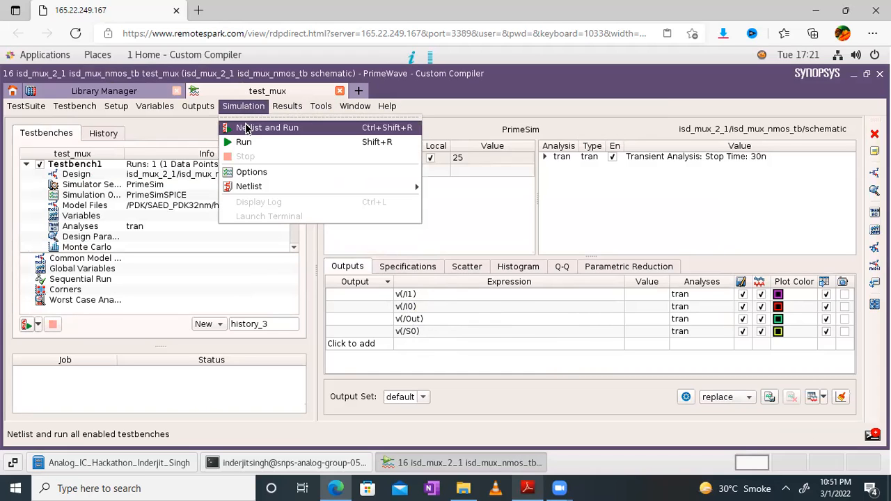
pyautogui.click(245, 129)
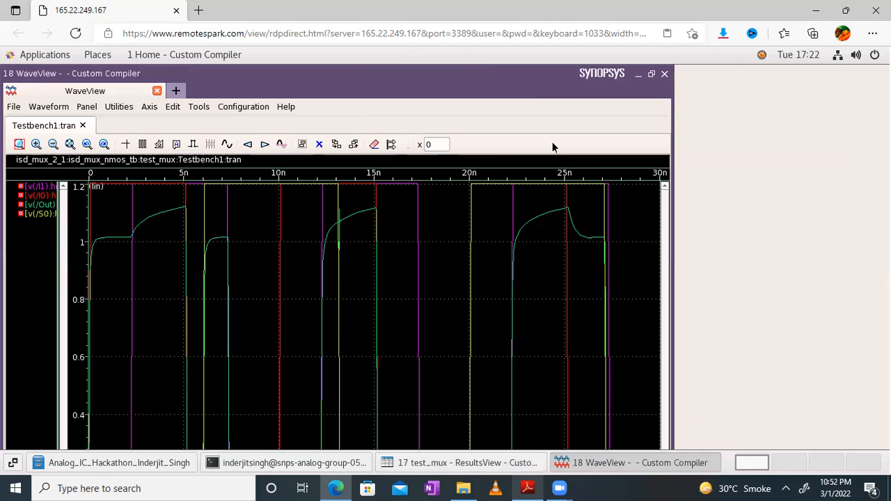
# Maximize the WaveView window and ungroup the I1, I0, Out and S0 waveforms into separate panels
pyautogui.click(653, 75)
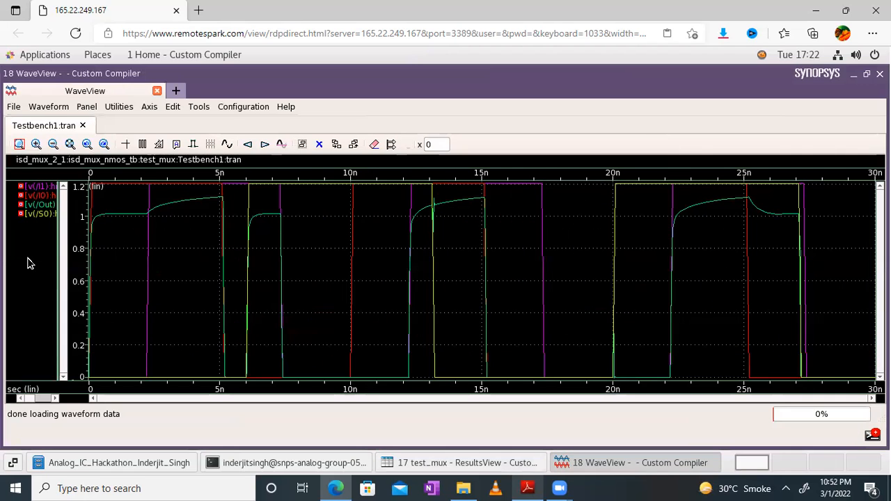
pyautogui.click(29, 263)
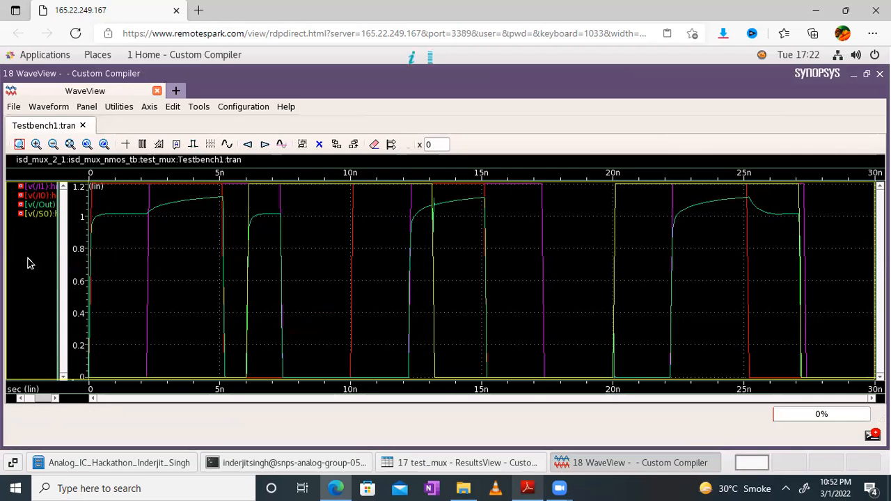
pyautogui.rightClick(29, 263)
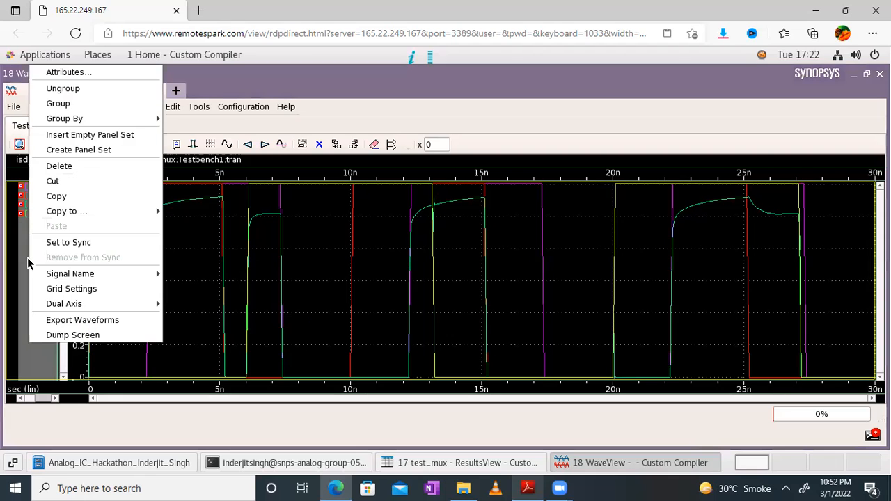
pyautogui.click(75, 96)
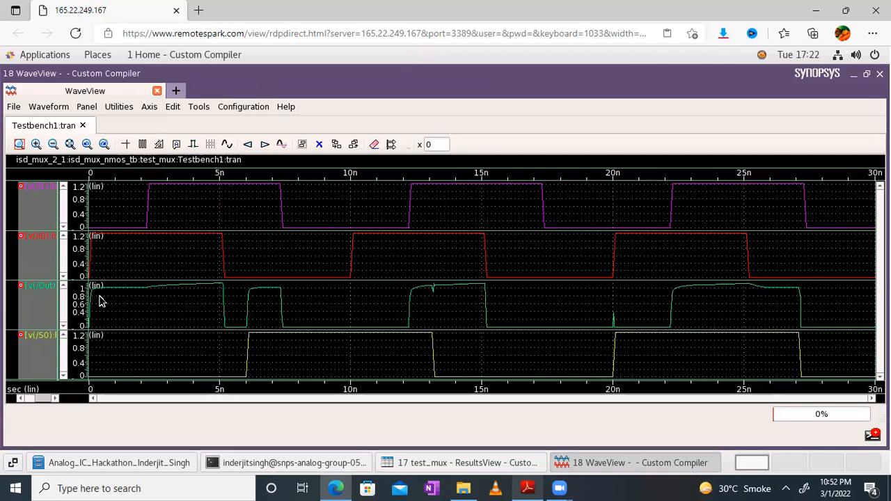
# Show the PDF notes beside the waveforms and compare the signals with the multiplexer's truth table and pass-transistor circuit on page 3
pyautogui.click(527, 487)
pyautogui.scroll(-3, 797, 268)
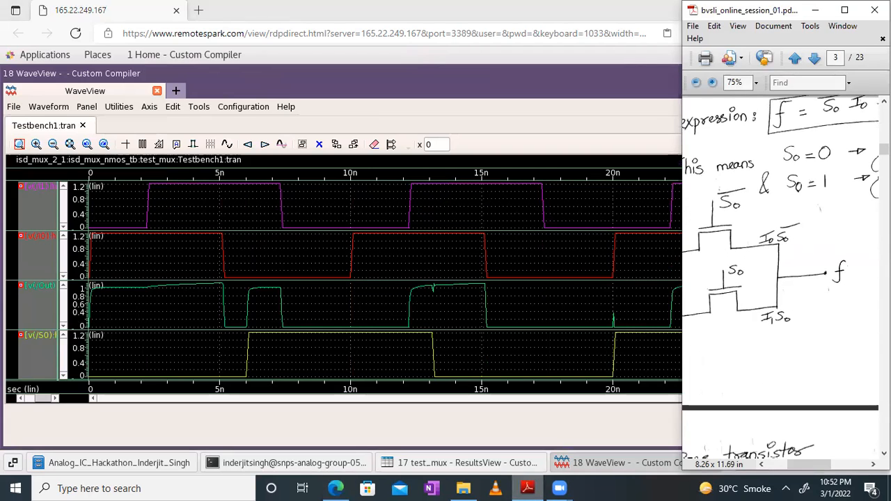
pyautogui.moveTo(772, 273); pyautogui.dragTo(836, 267)
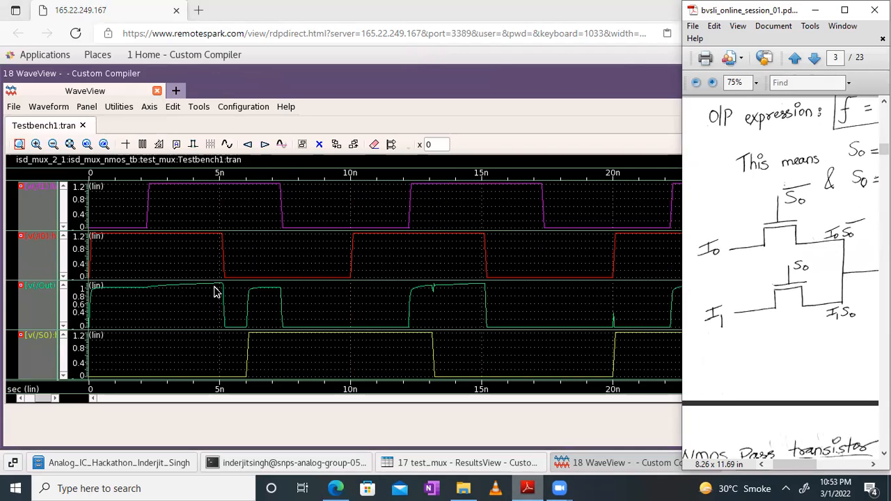
pyautogui.click(528, 92)
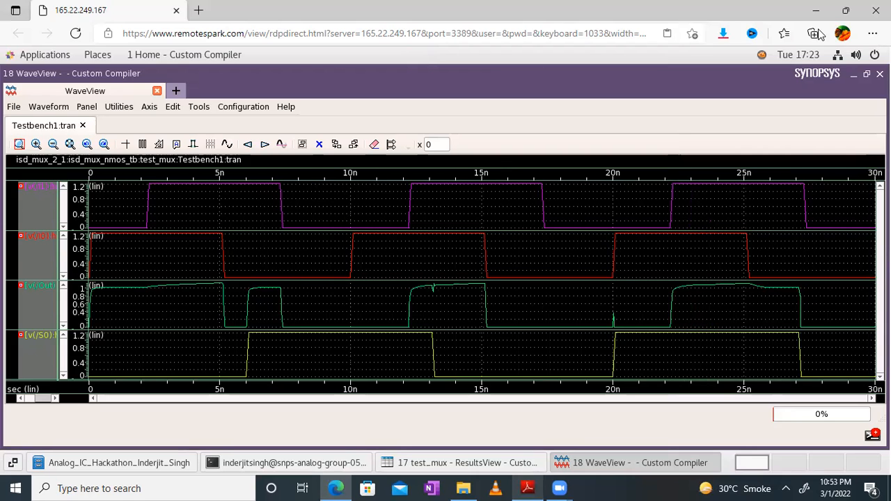
pyautogui.click(845, 9)
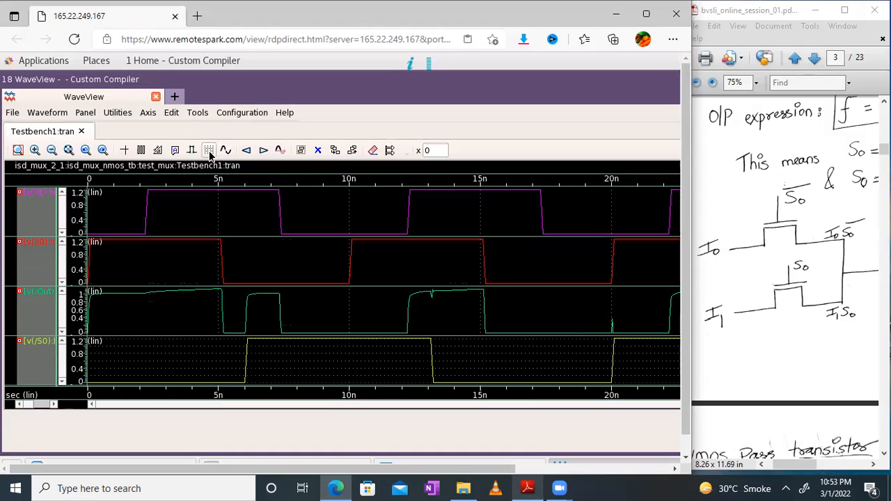
pyautogui.click(766, 229)
pyautogui.scroll(6, 766, 228)
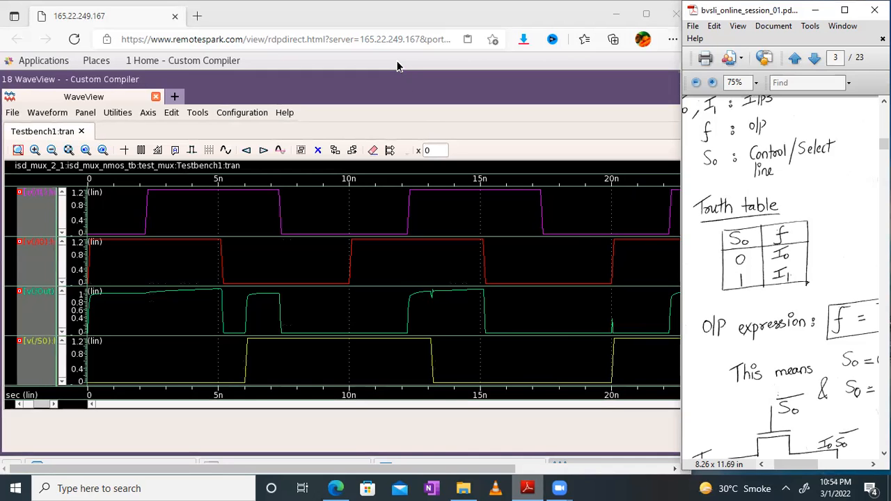
pyautogui.moveTo(779, 265); pyautogui.dragTo(752, 165)
pyautogui.moveTo(745, 303); pyautogui.dragTo(771, 235)
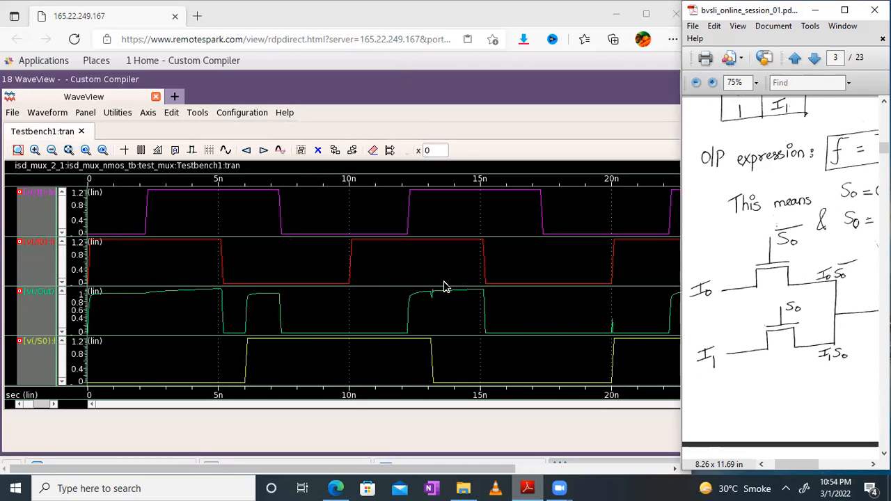
# Examine the full 30 ns waveforms and compare them with the multiplexer's output expression in the PDF notes
pyautogui.doubleClick(450, 26)
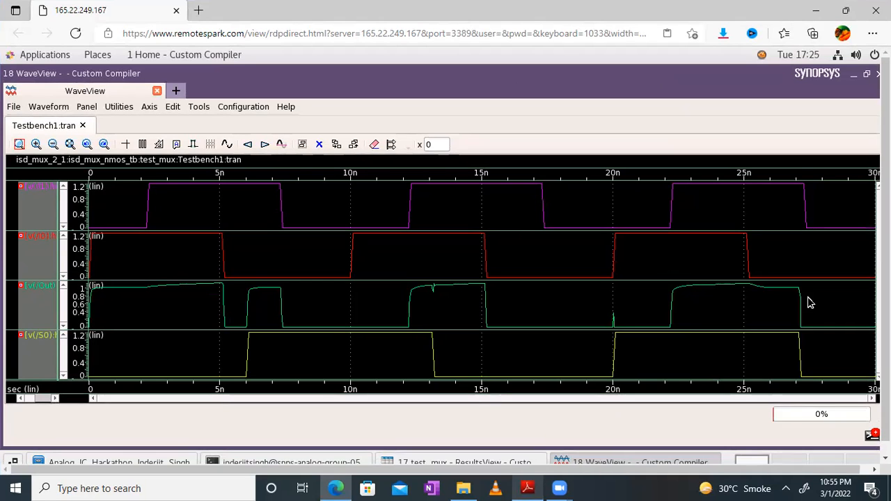
pyautogui.click(845, 10)
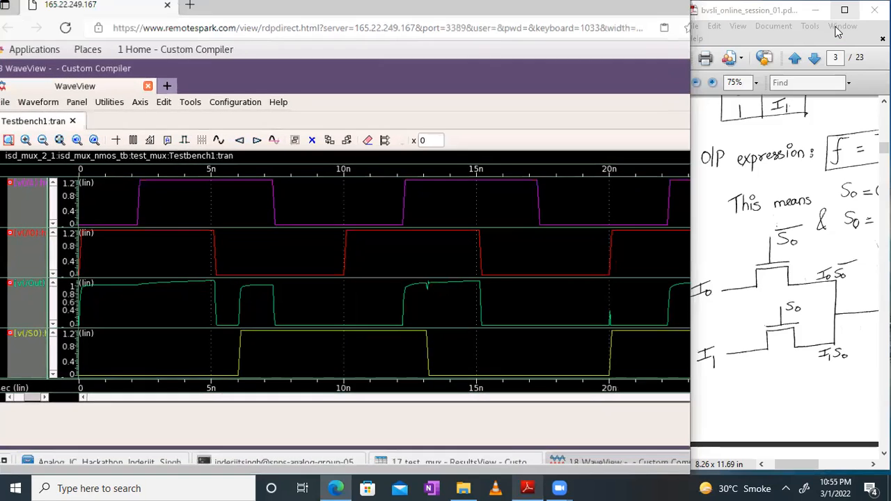
pyautogui.click(777, 185)
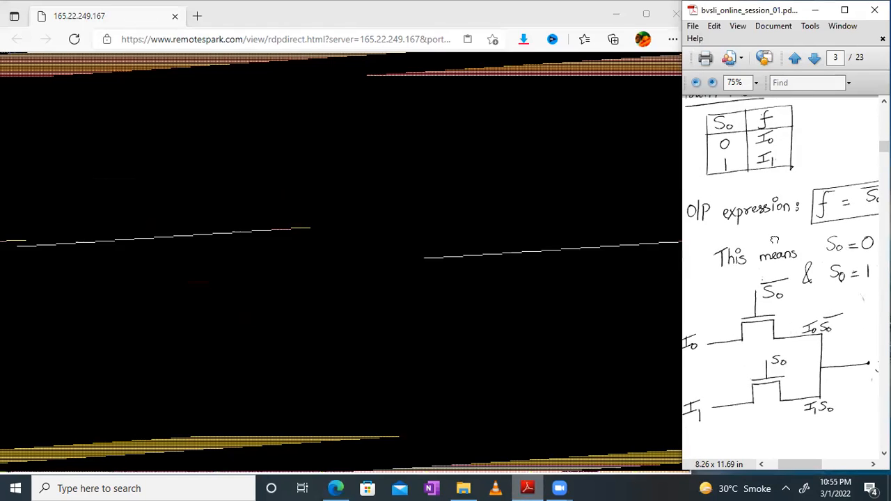
pyautogui.moveTo(780, 188); pyautogui.dragTo(706, 216)
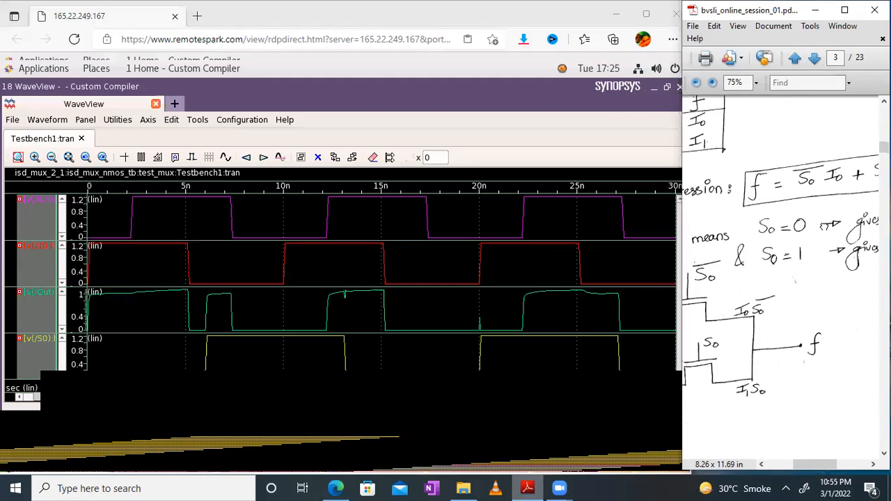
pyautogui.moveTo(824, 225); pyautogui.dragTo(779, 235)
pyautogui.click(509, 95)
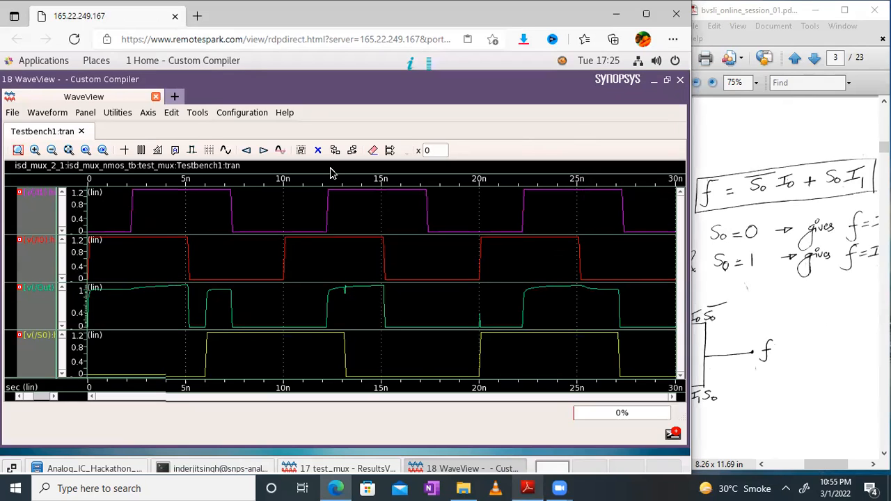
# Close the waveform and results views, and display the test_mux simulation netlist to examine its subcircuit and voltage sources
pyautogui.click(681, 81)
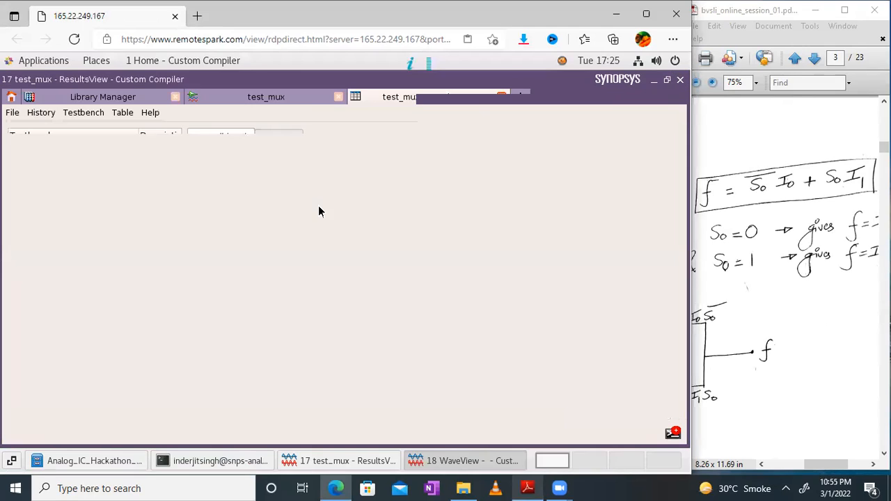
pyautogui.click(501, 98)
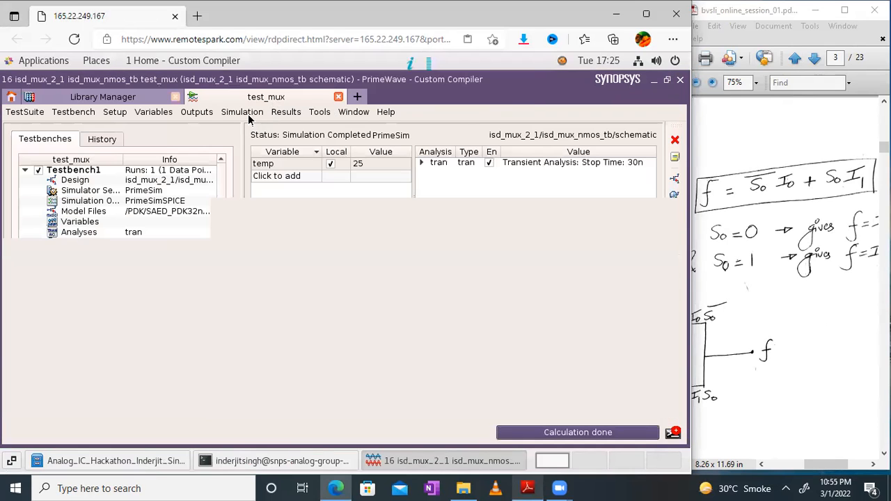
pyautogui.click(242, 112)
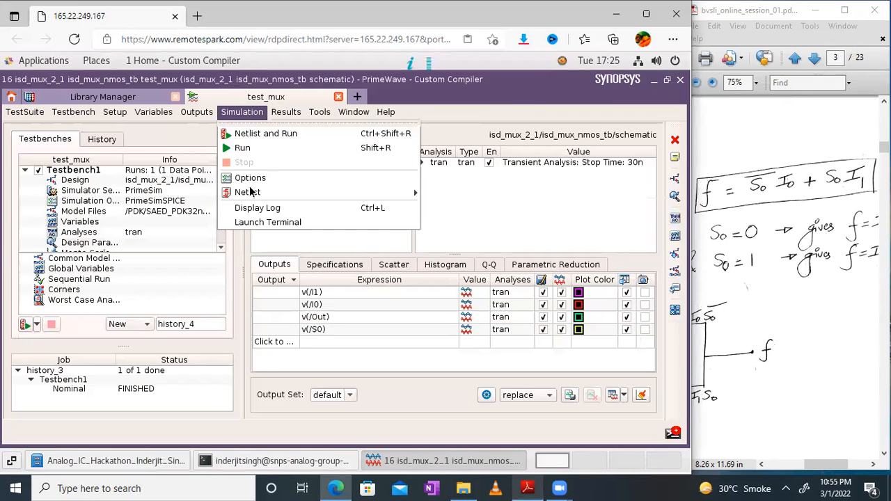
pyautogui.moveTo(252, 192)
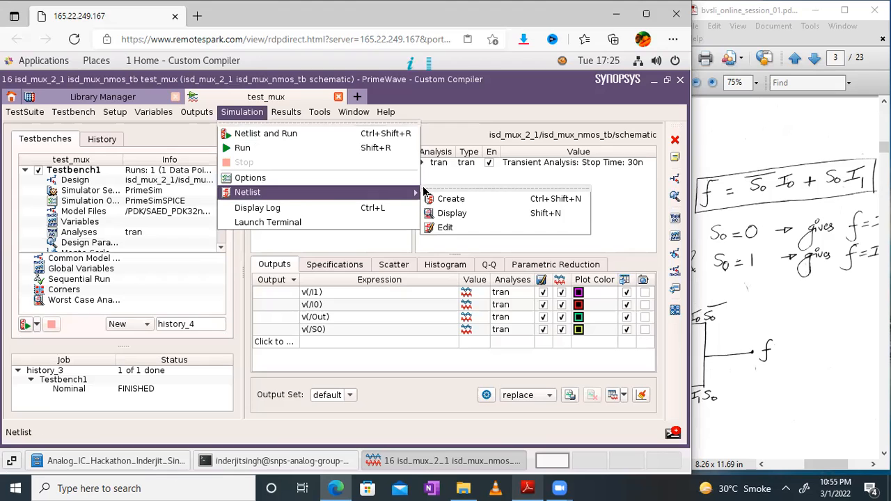
pyautogui.click(449, 214)
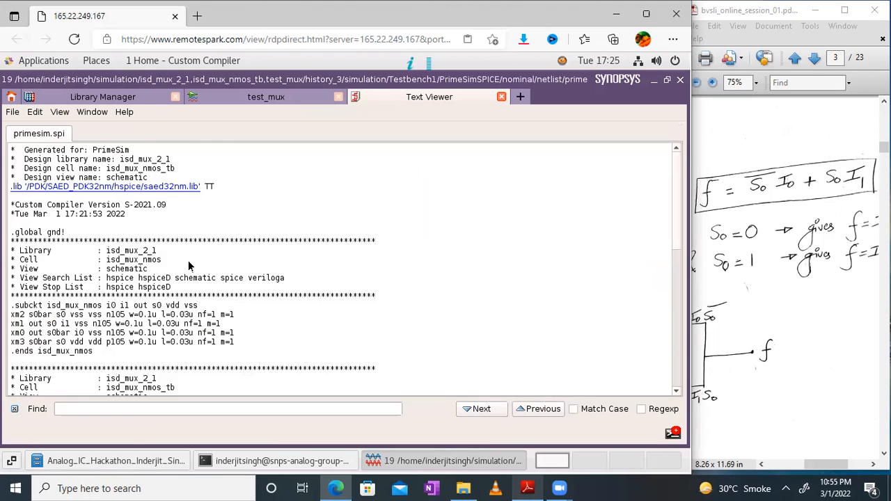
pyautogui.scroll(-5, 188, 265)
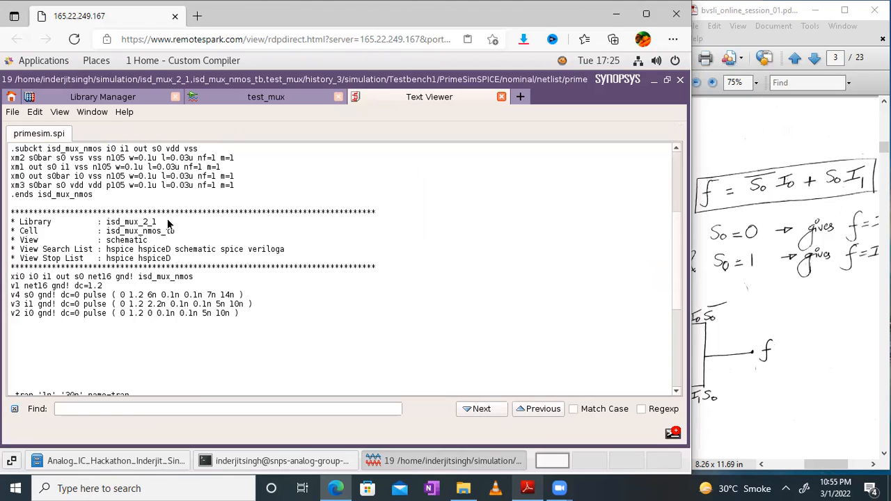
pyautogui.scroll(1, 167, 223)
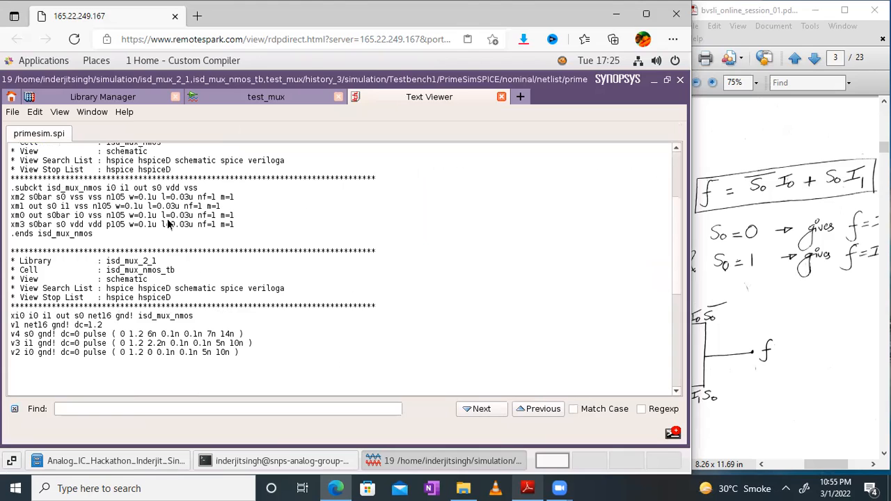
# Review the netlist's header, close the netlist view, and start closing the test_mux session
pyautogui.scroll(4, 167, 222)
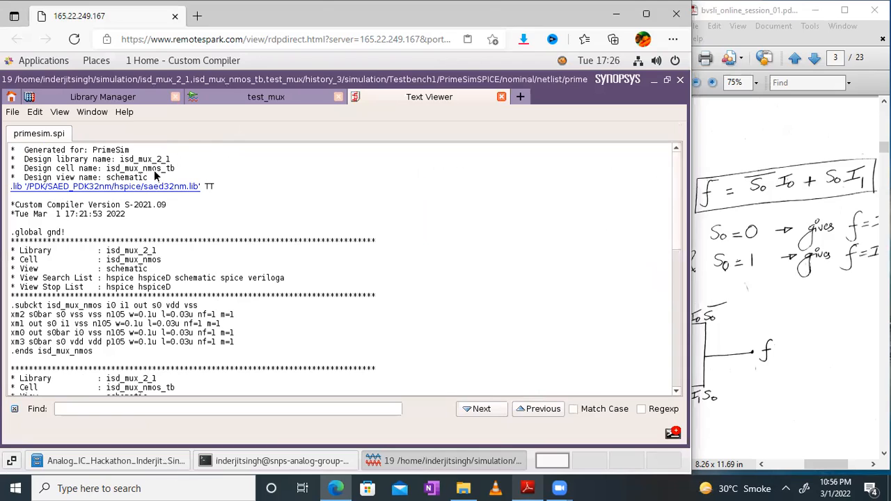
pyautogui.click(499, 101)
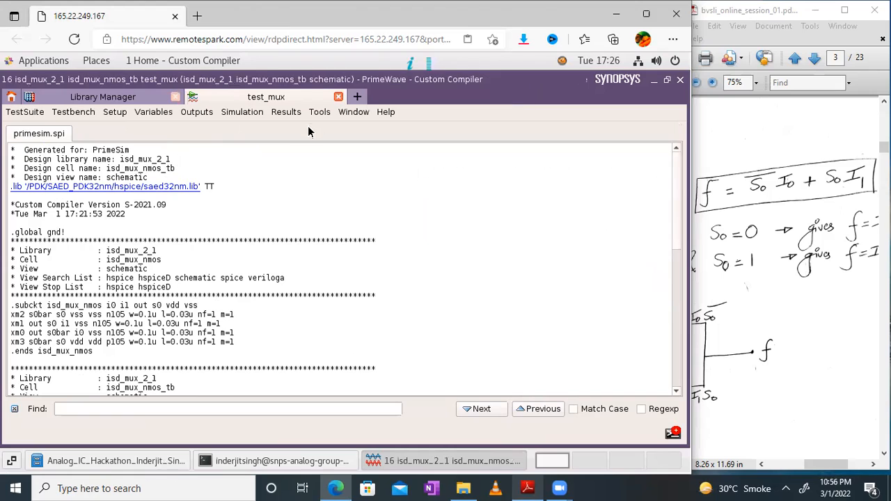
pyautogui.click(339, 102)
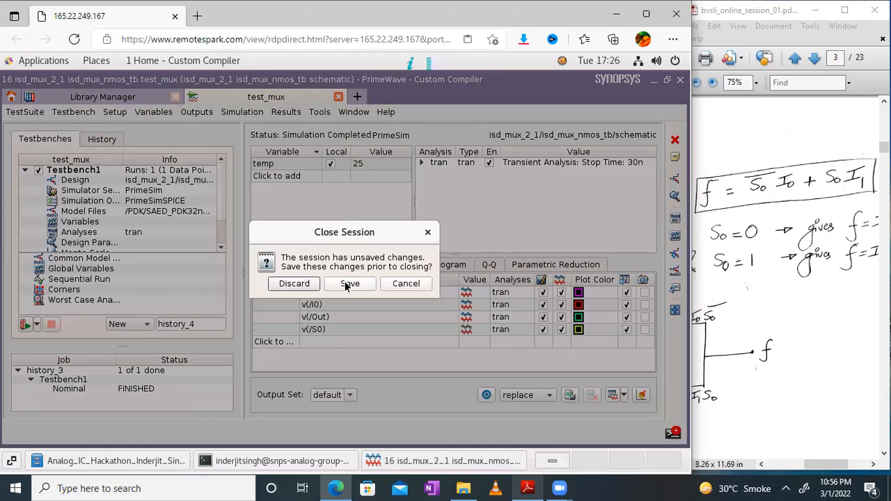
# Reposition the PDF notes to the truth table and pass-transistor circuit, and widen the PDF window
pyautogui.moveTo(869, 260); pyautogui.dragTo(813, 277)
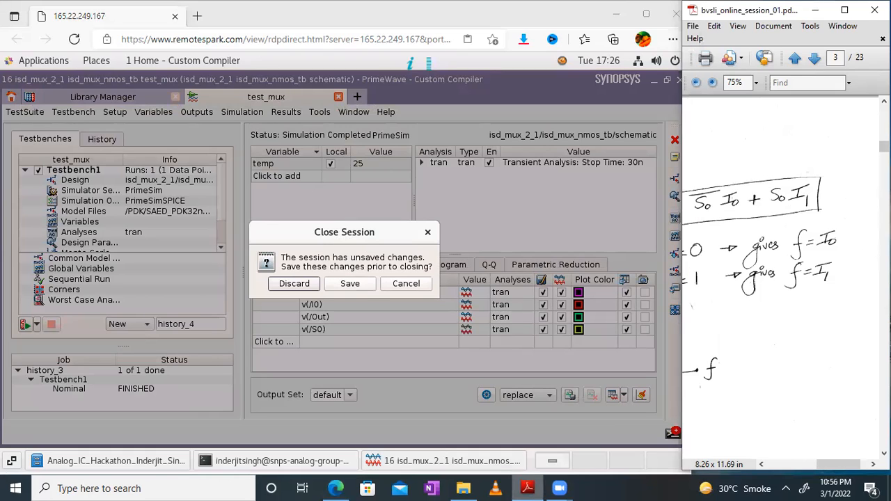
pyautogui.moveTo(775, 321); pyautogui.dragTo(873, 279)
pyautogui.moveTo(740, 228); pyautogui.dragTo(853, 264)
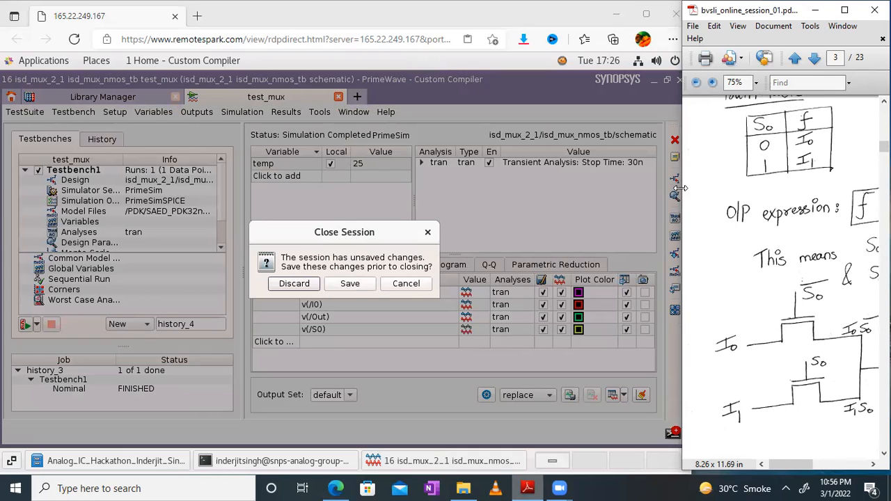
pyautogui.moveTo(681, 188); pyautogui.dragTo(622, 187)
# Save the changes to the test_mux session and close it
pyautogui.click(351, 285)
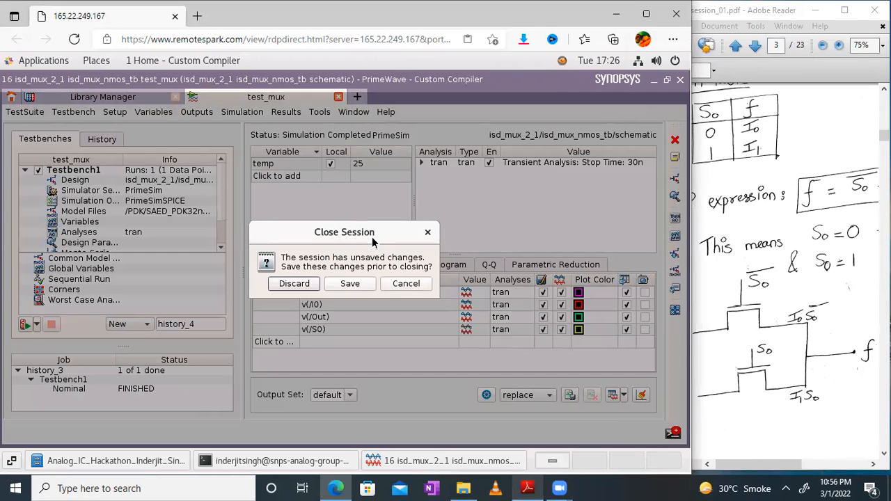
pyautogui.click(338, 97)
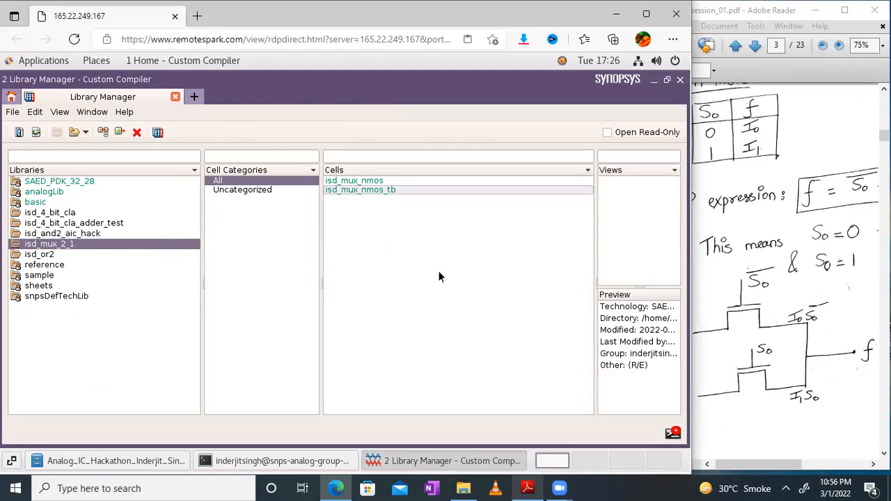
pyautogui.doubleClick(405, 17)
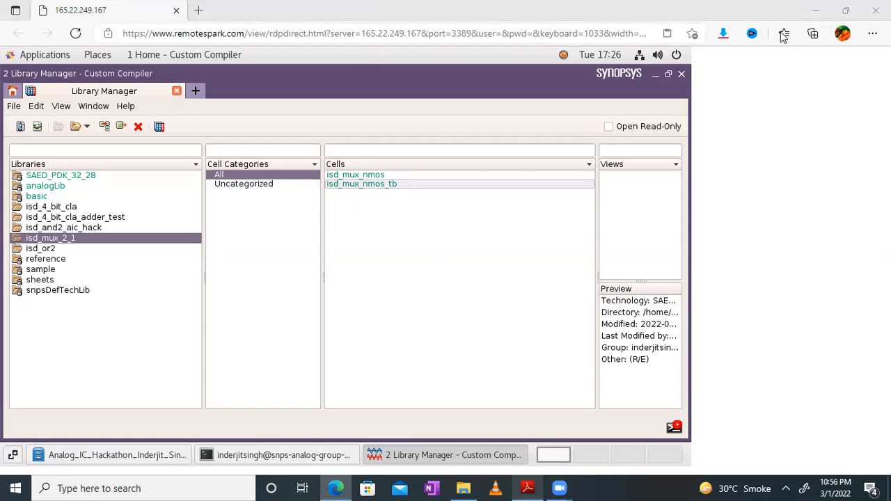
pyautogui.doubleClick(282, 5)
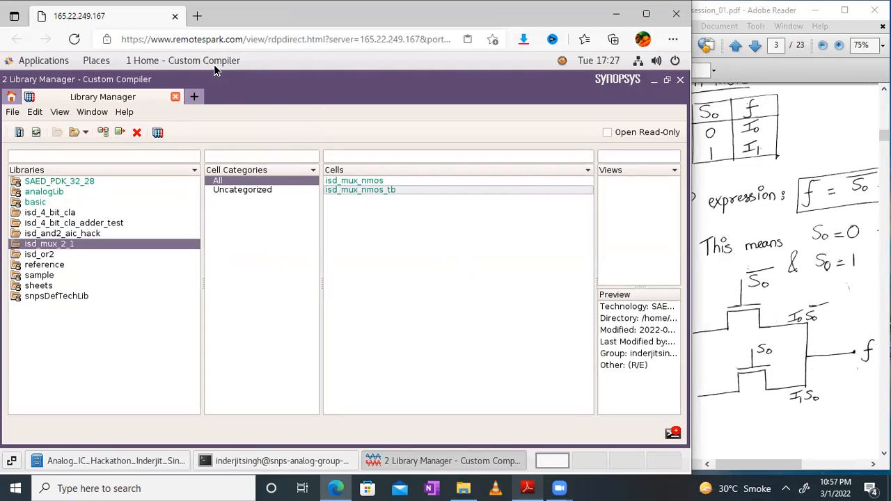
# Open the schematic and symbol views of isd_mux_nmos and the schematic view of isd_mux_nmos_tb from the isd_mux_2_1 library
pyautogui.click(357, 179)
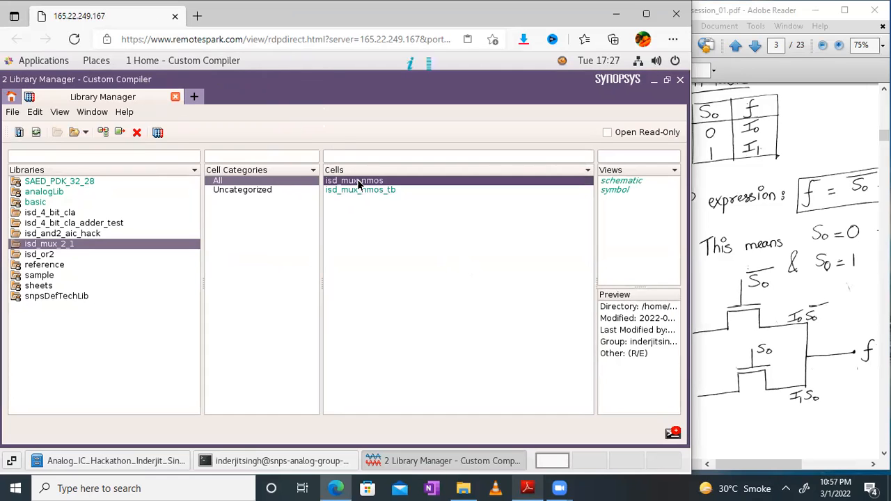
pyautogui.doubleClick(613, 180)
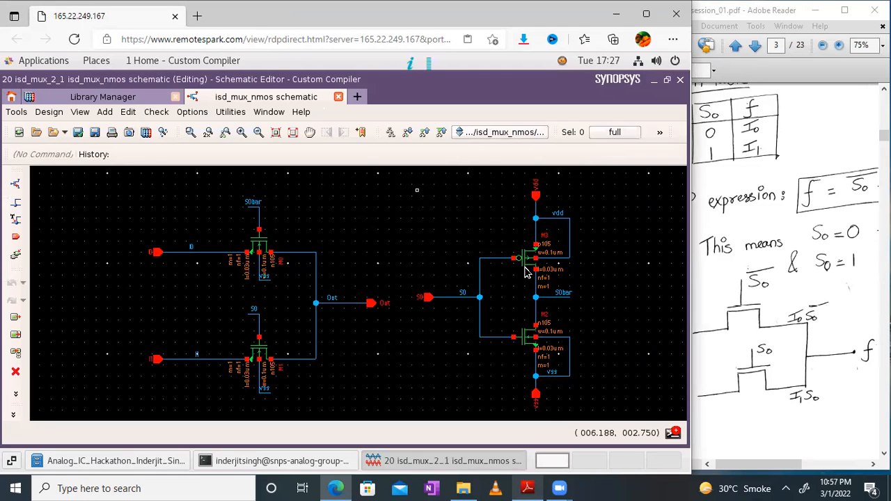
pyautogui.click(139, 98)
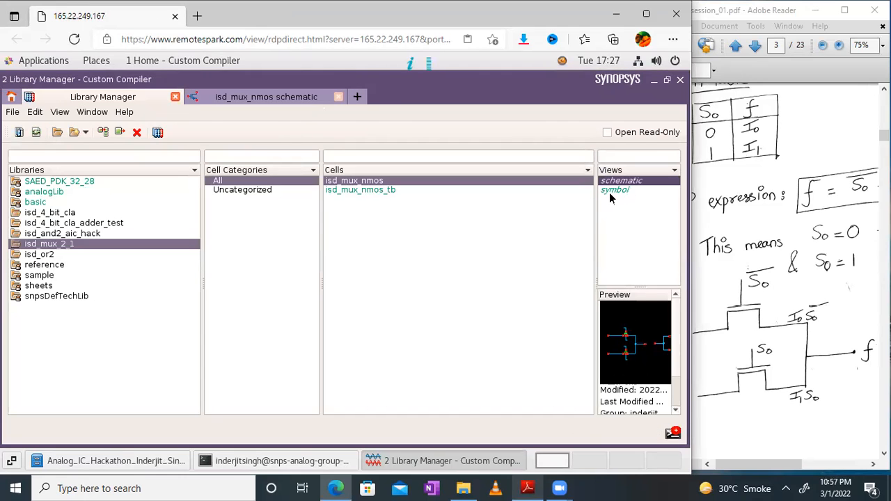
pyautogui.doubleClick(616, 190)
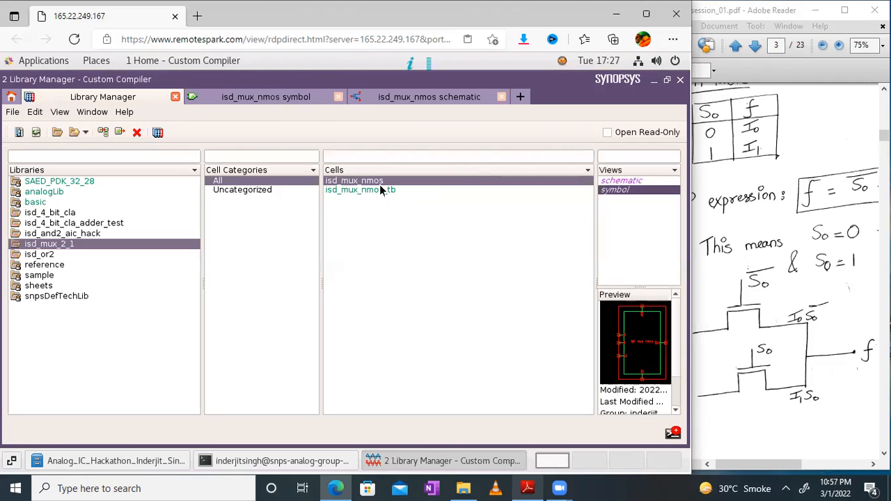
pyautogui.click(377, 192)
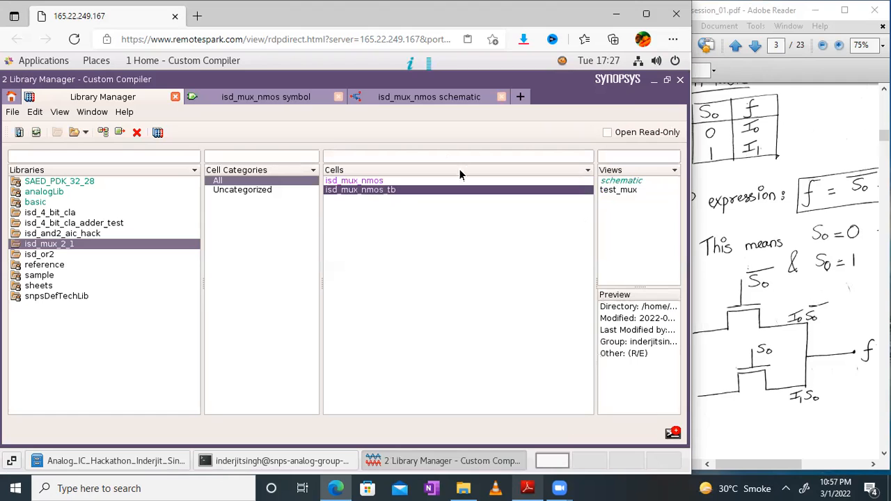
pyautogui.doubleClick(621, 182)
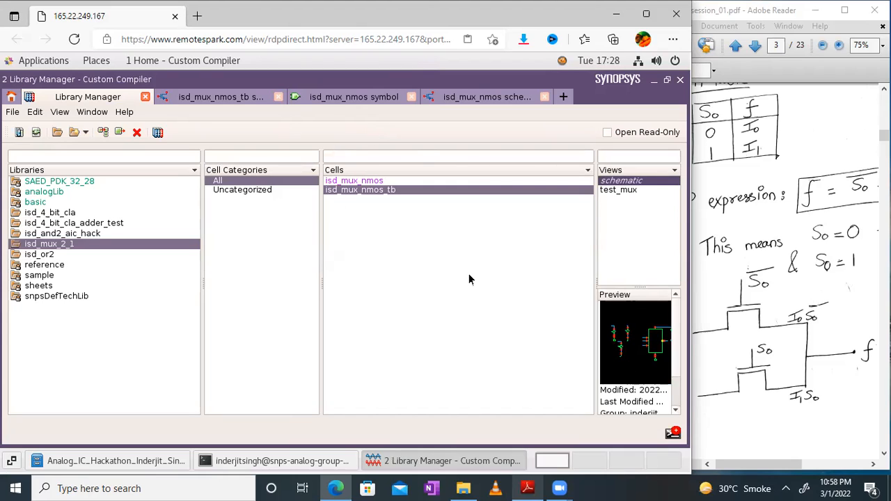
# Bring up the pass-transistor circuit in the PDF notes and switch to the isd_mux_nmos schematic
pyautogui.click(743, 245)
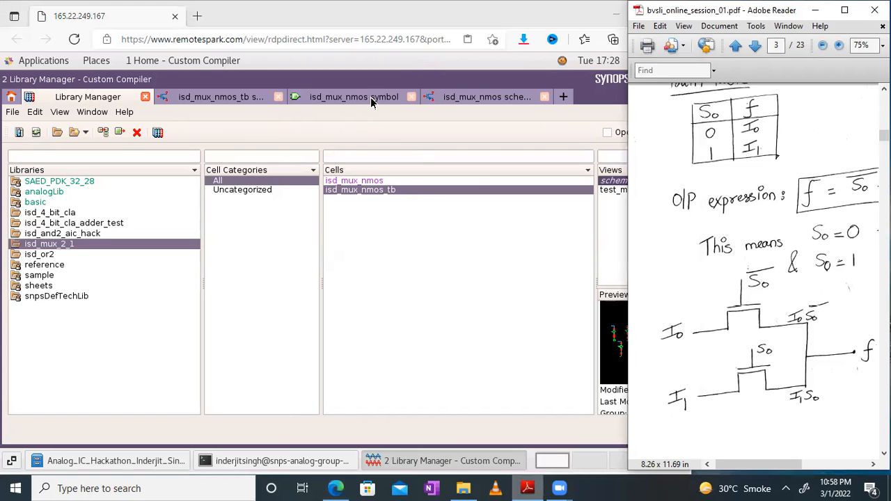
pyautogui.click(440, 99)
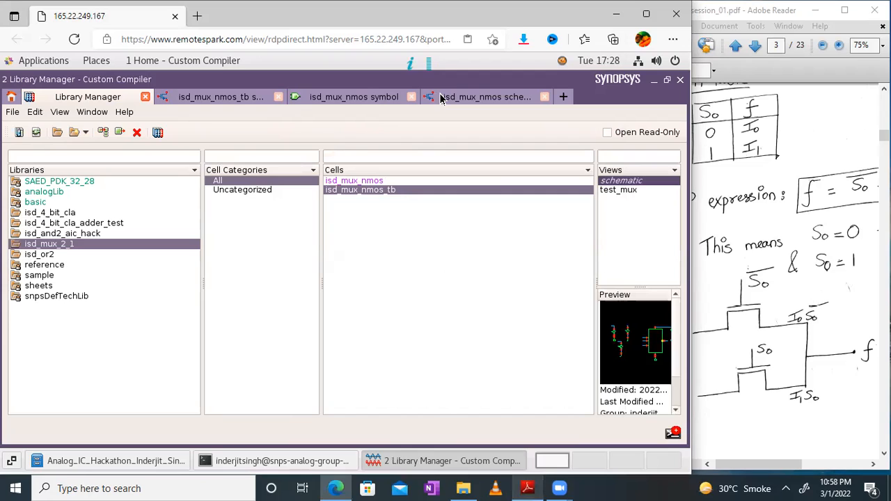